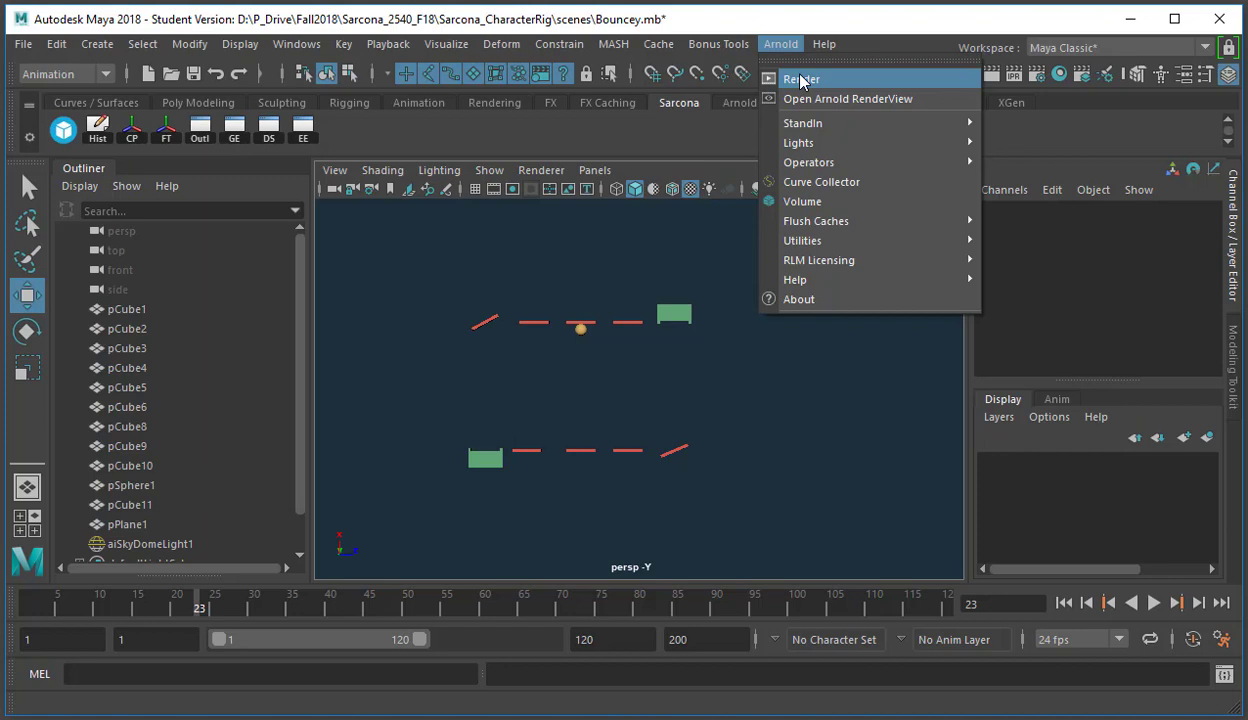
Delete the Arnold skydome light from the scene
mouse_move(847, 145)
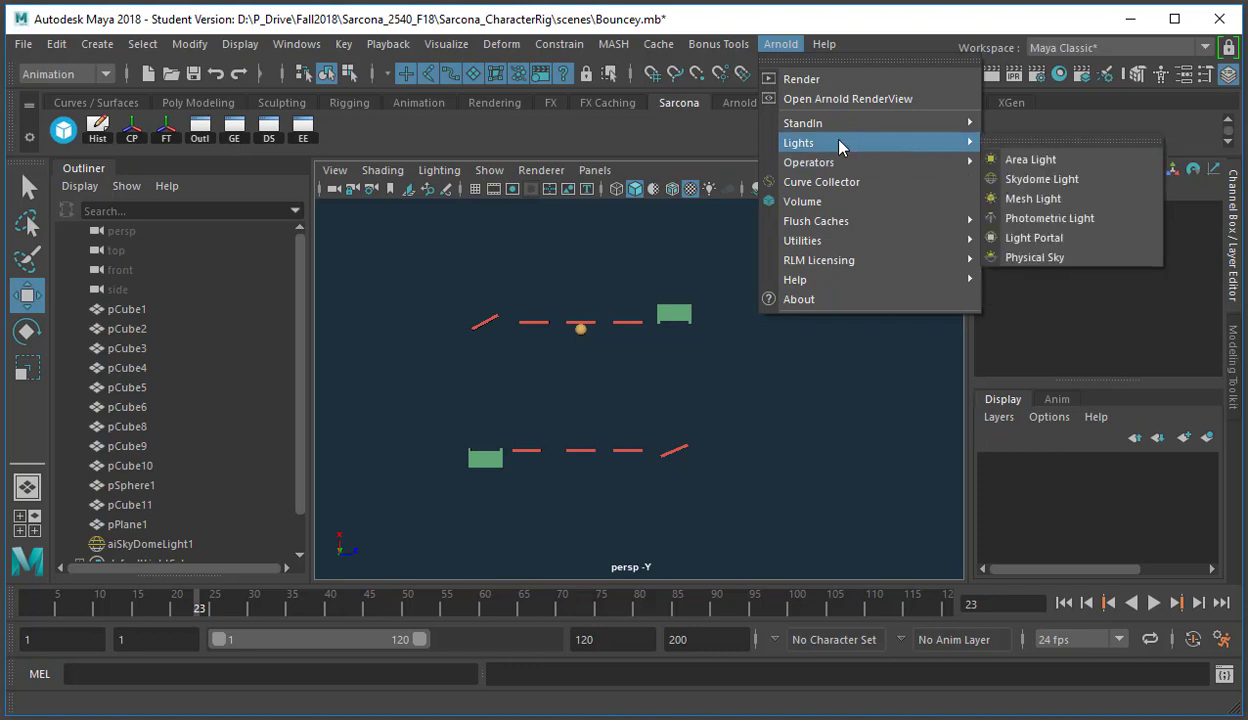
left_click(423, 299)
left_click_drag(380, 250, 811, 543)
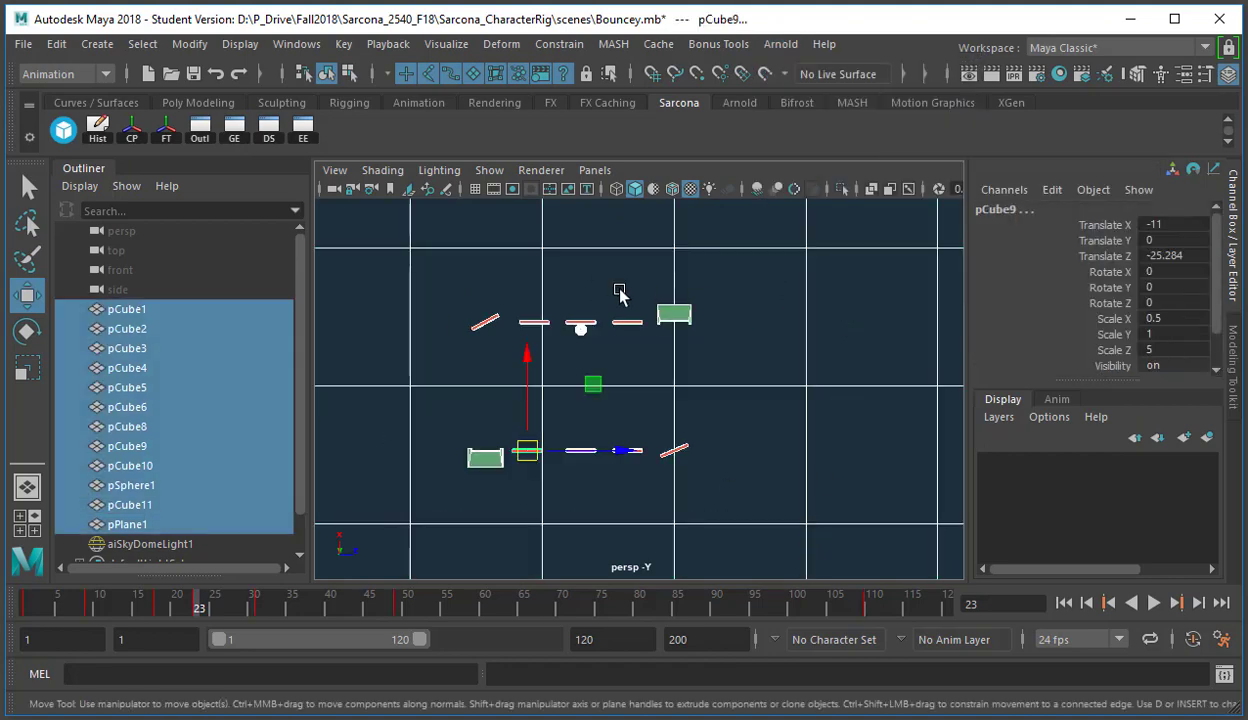
scroll(190, 430, "down", 1)
left_click(185, 504)
key("Delete")
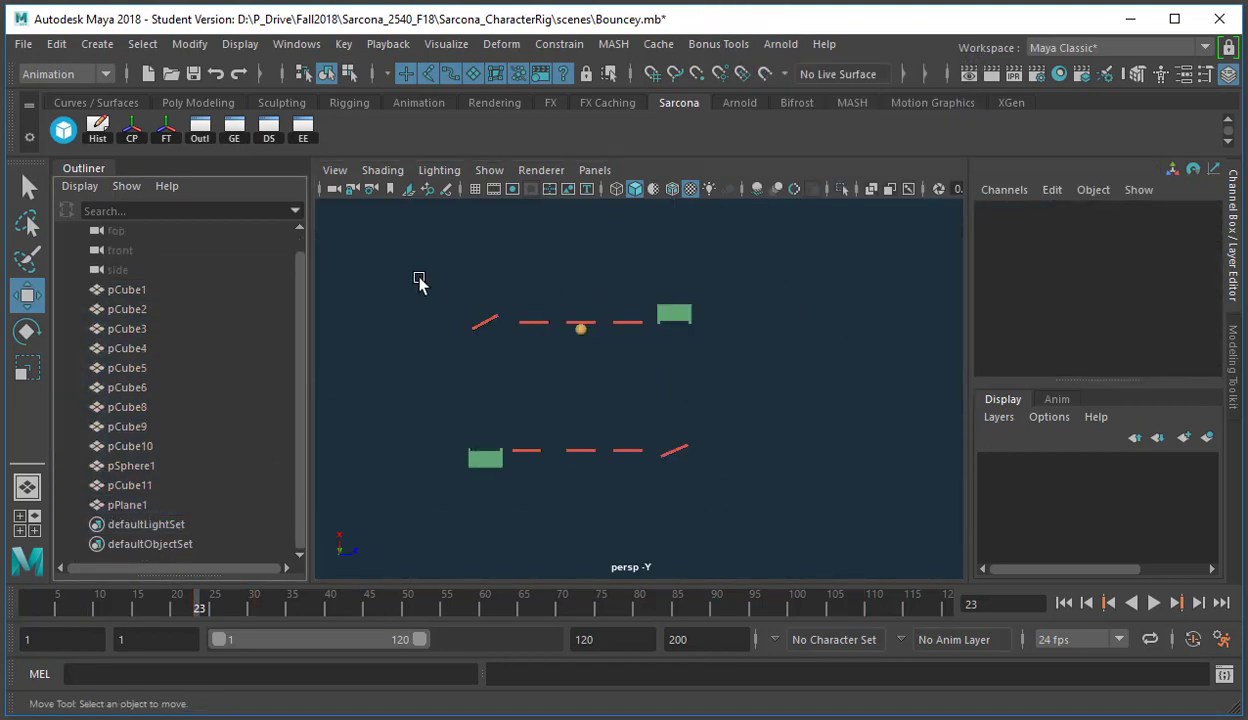
Assign the existing lambert1 material to all the cubes, the sphere and the plane
left_click_drag(412, 270, 811, 530)
key("space")
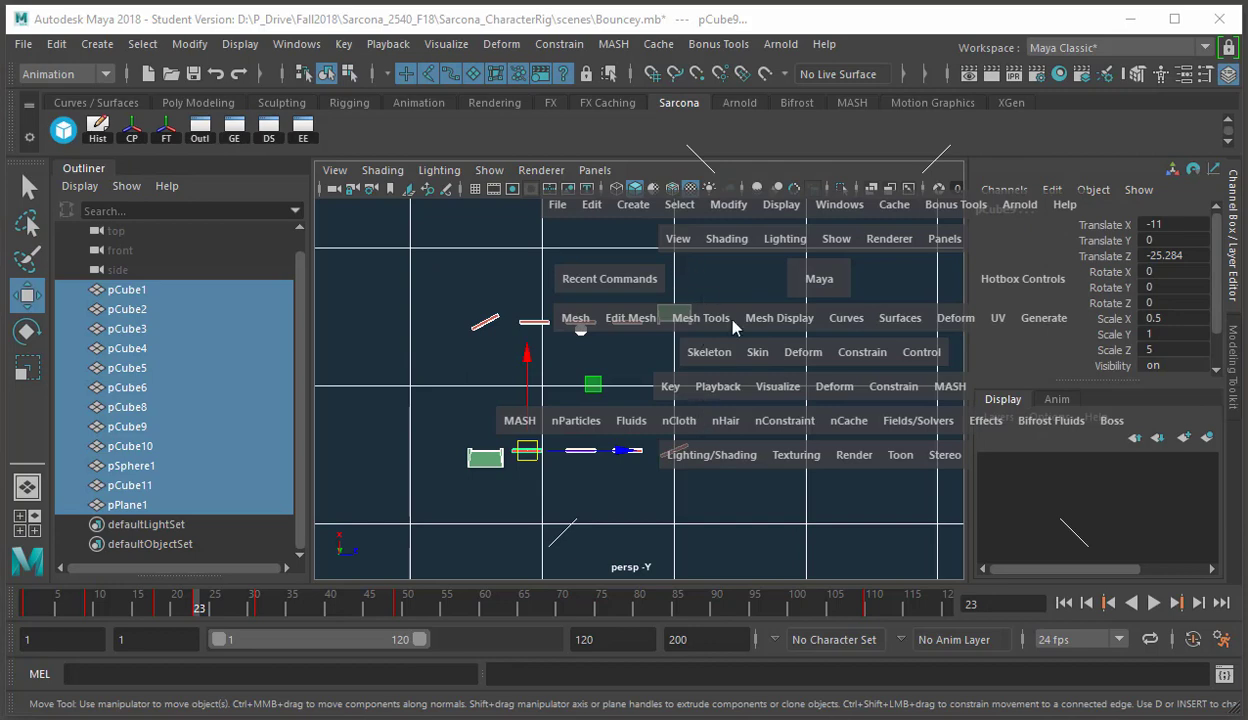
left_click(724, 457)
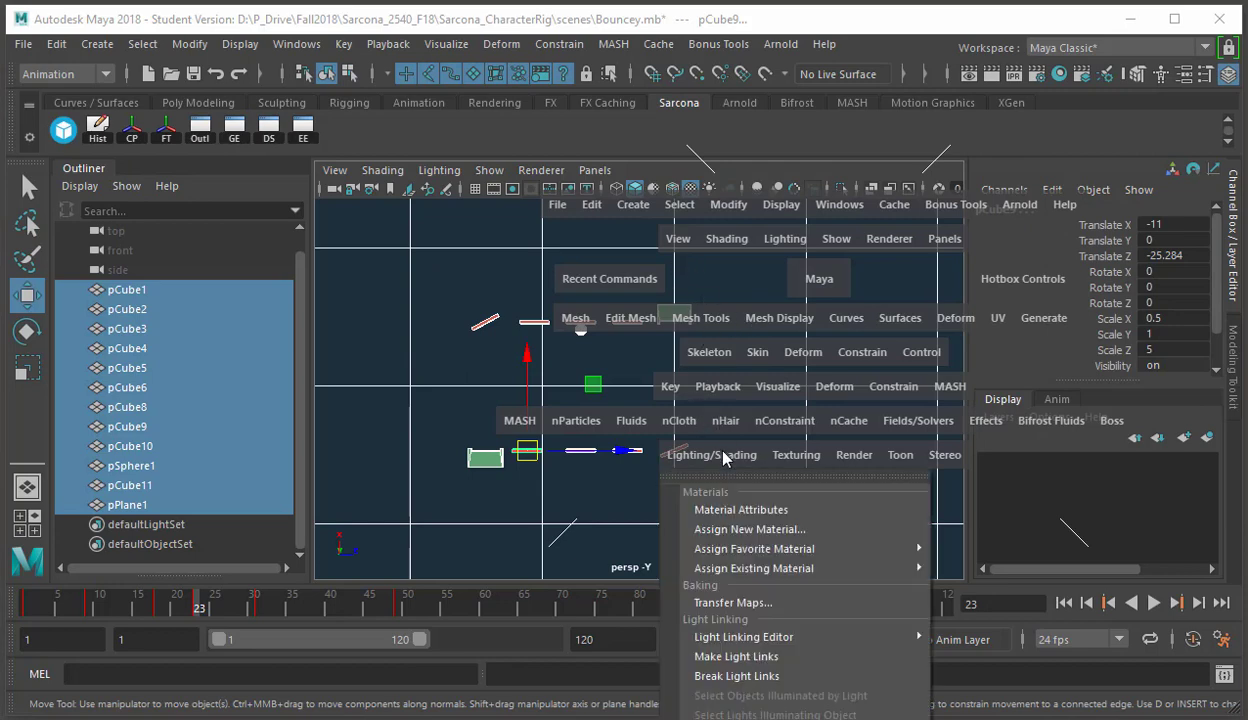
mouse_move(840, 566)
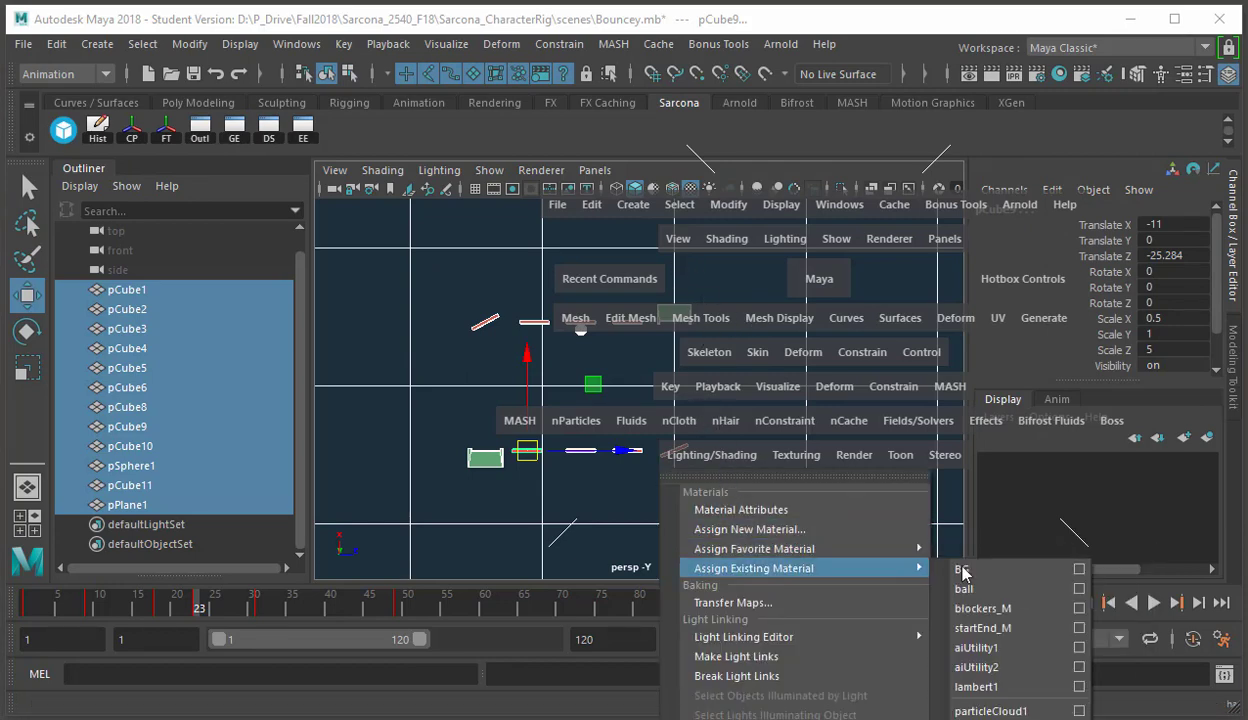
left_click(975, 687)
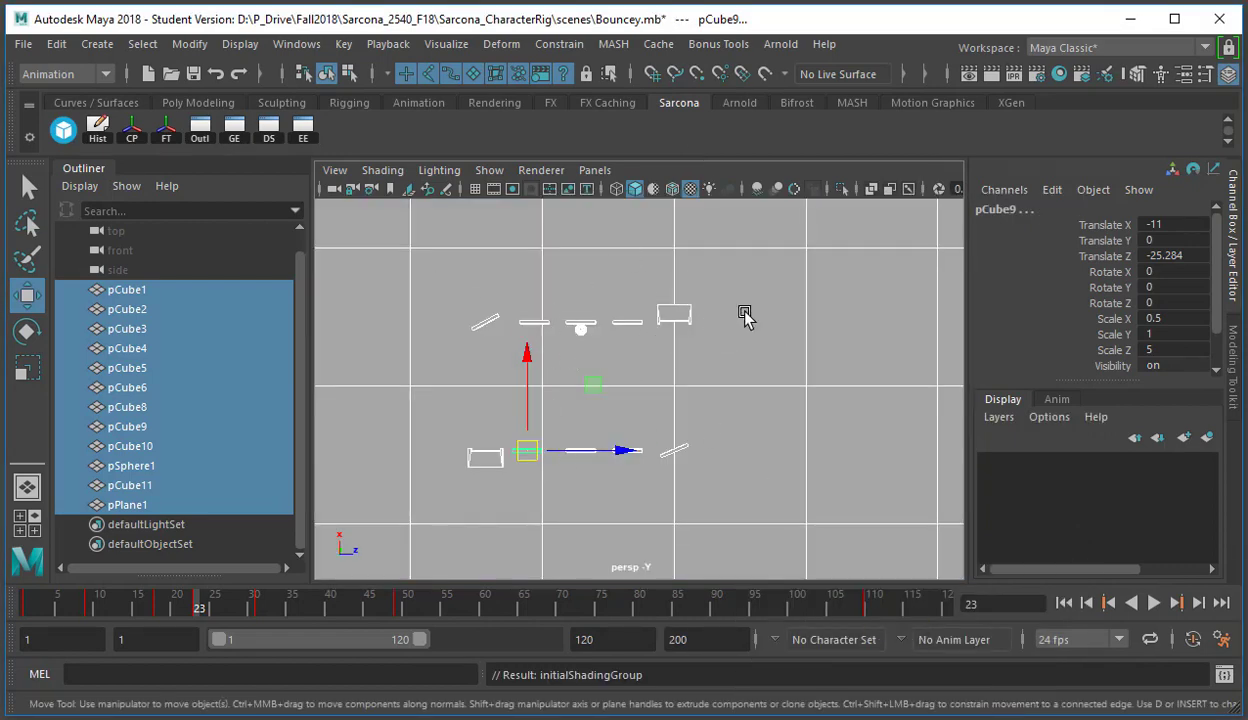
Render the unlit scene with Arnold, stop the render and close the render view
left_click(786, 45)
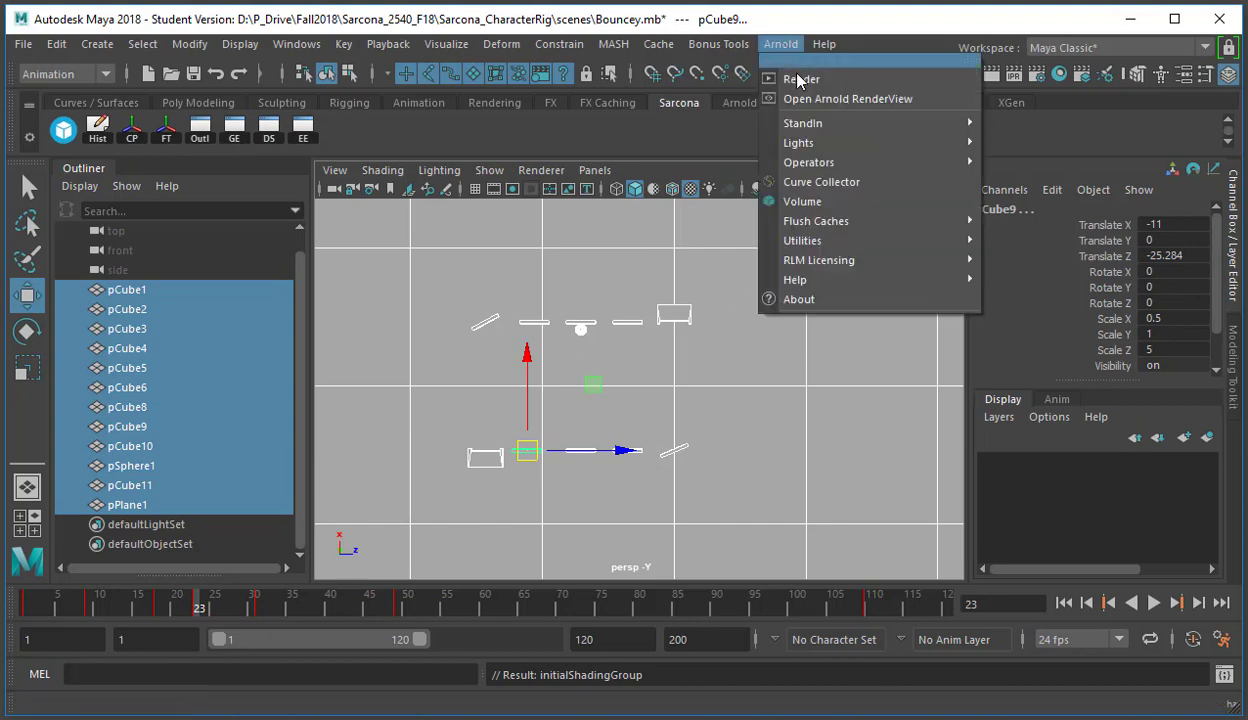
left_click(829, 83)
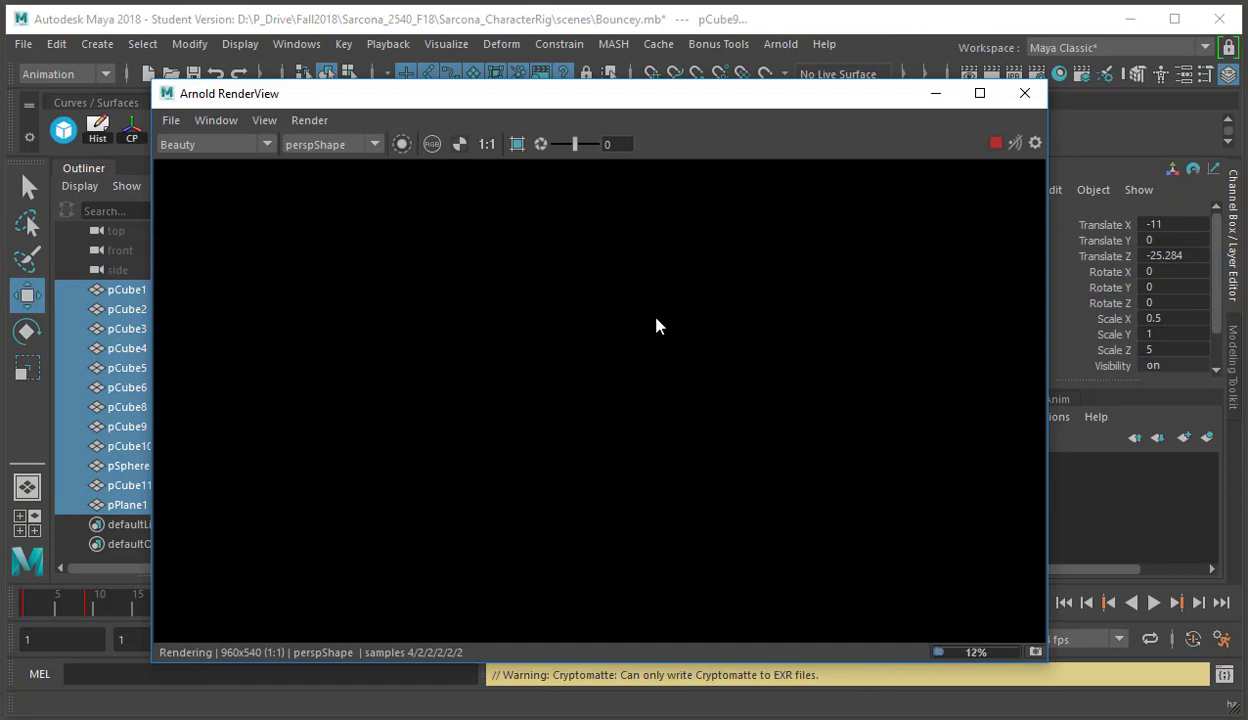
left_click(997, 142)
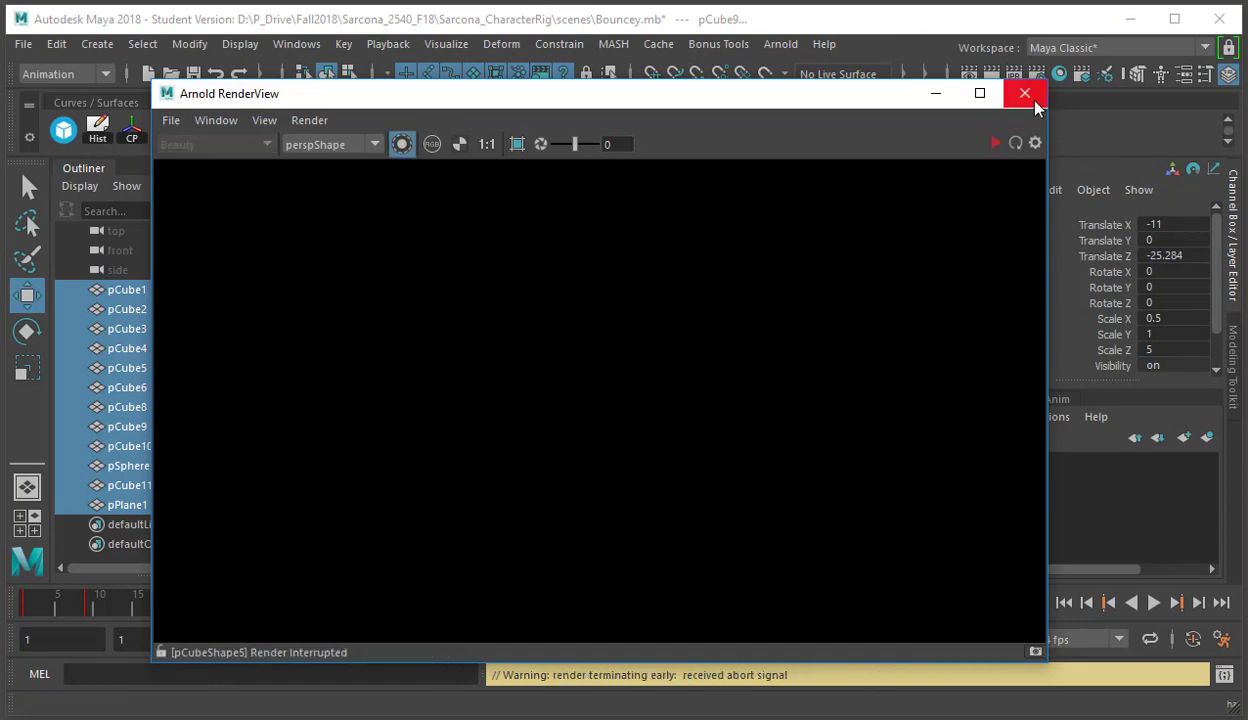
left_click(1025, 94)
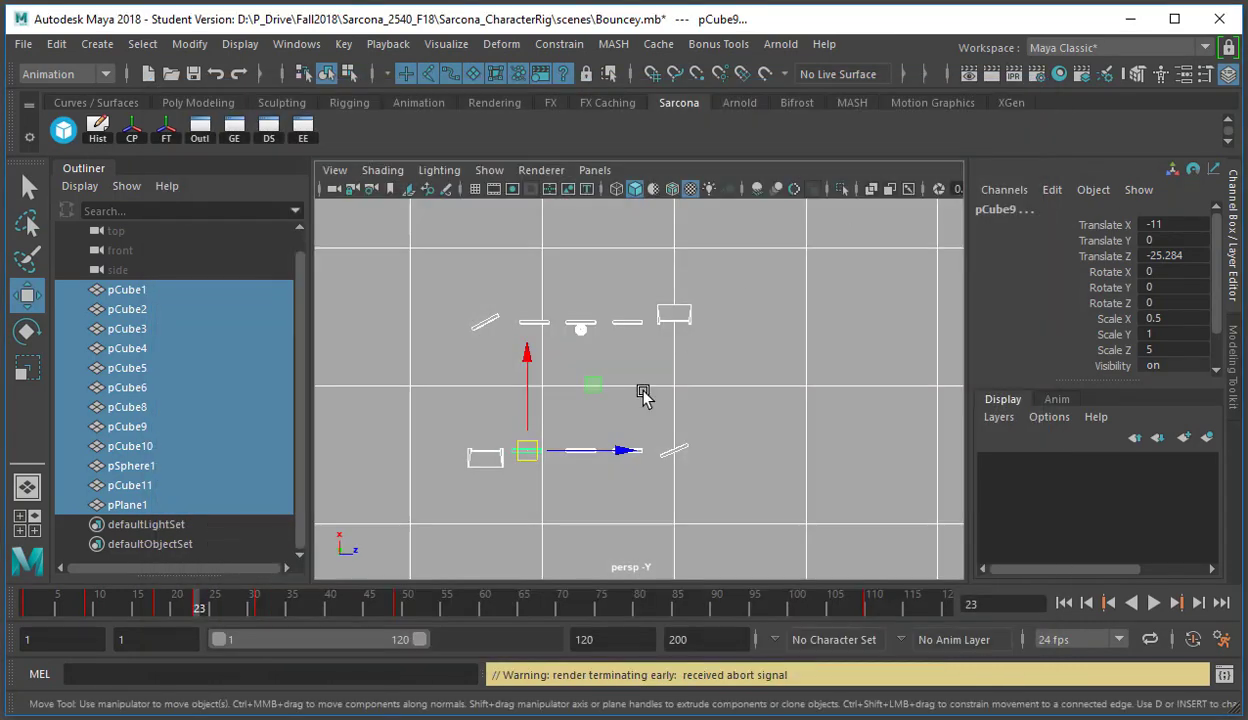
Frame the sphere in an angled perspective view and create an Arnold area light
left_click(578, 345)
key("space")
key("f")
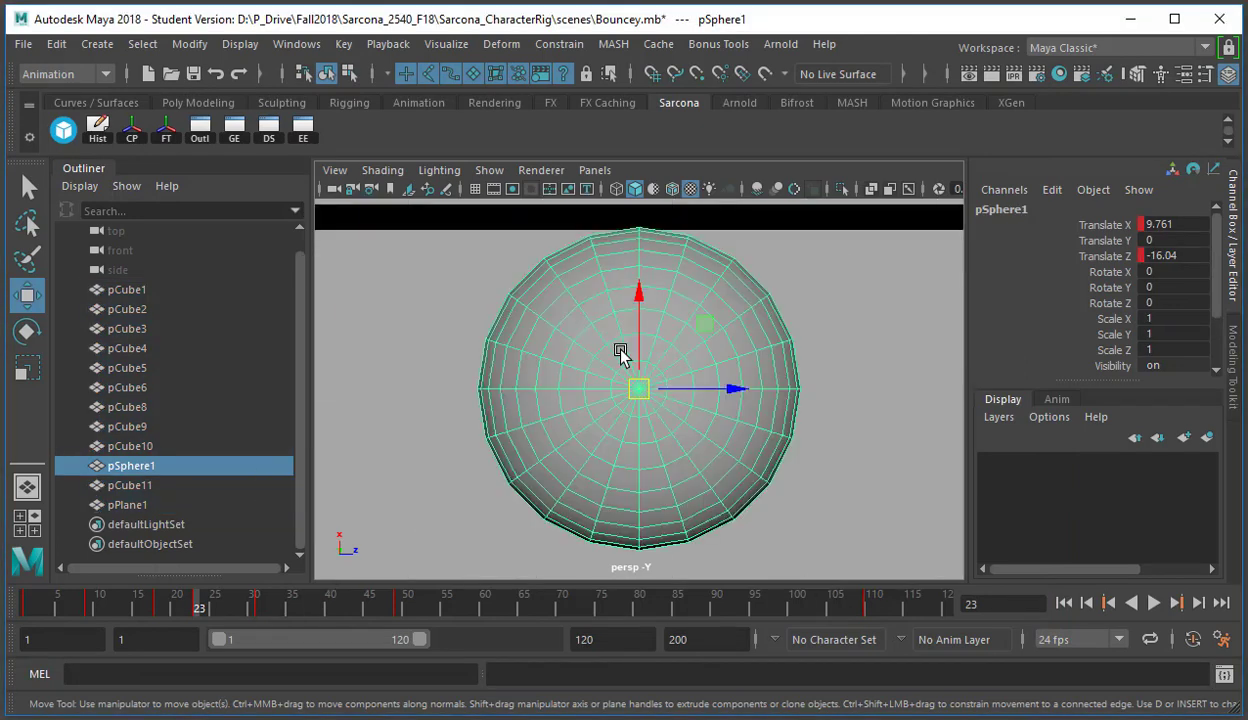
left_click_drag(724, 343, 585, 384, "alt")
right_click_drag(585, 384, 705, 497, "alt")
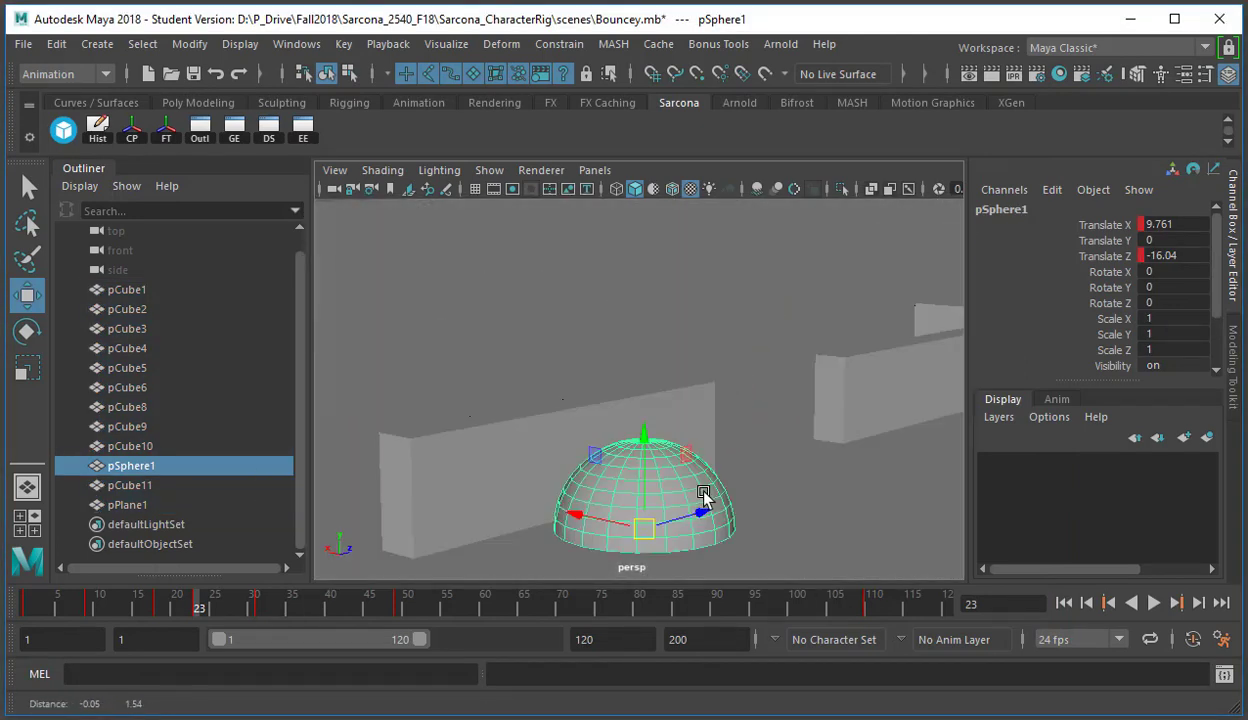
left_click_drag(704, 497, 712, 380, "alt")
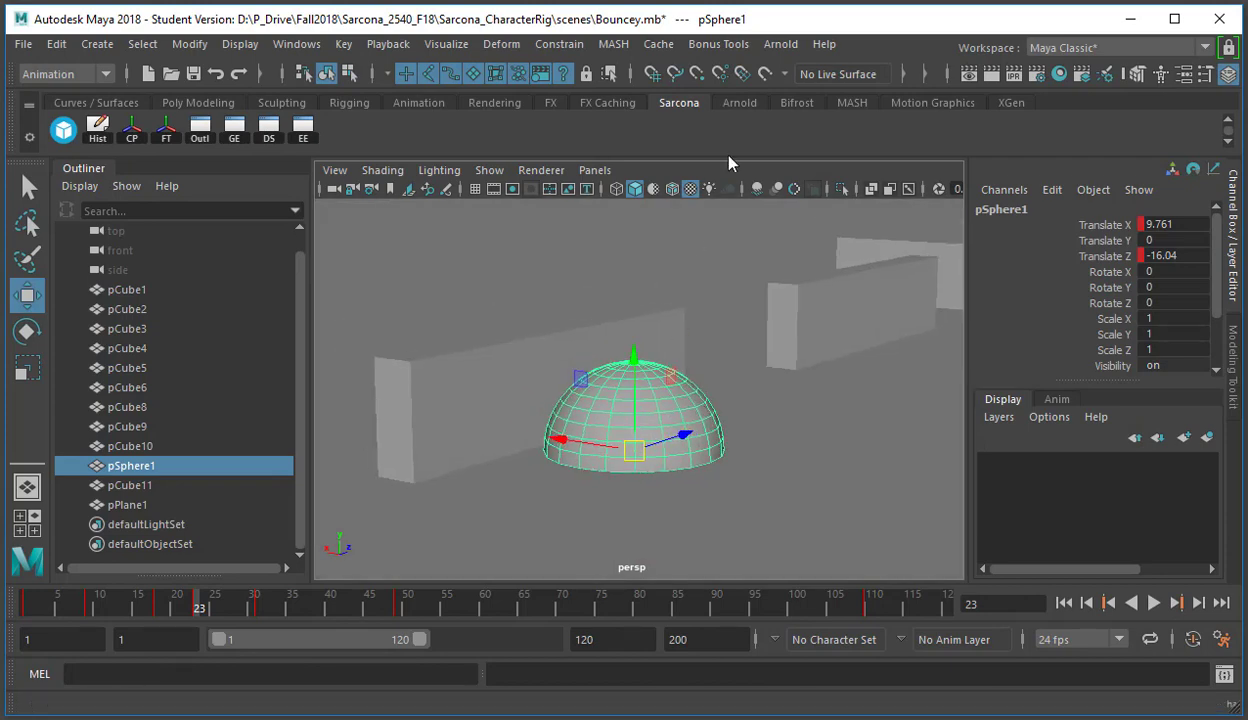
left_click(781, 45)
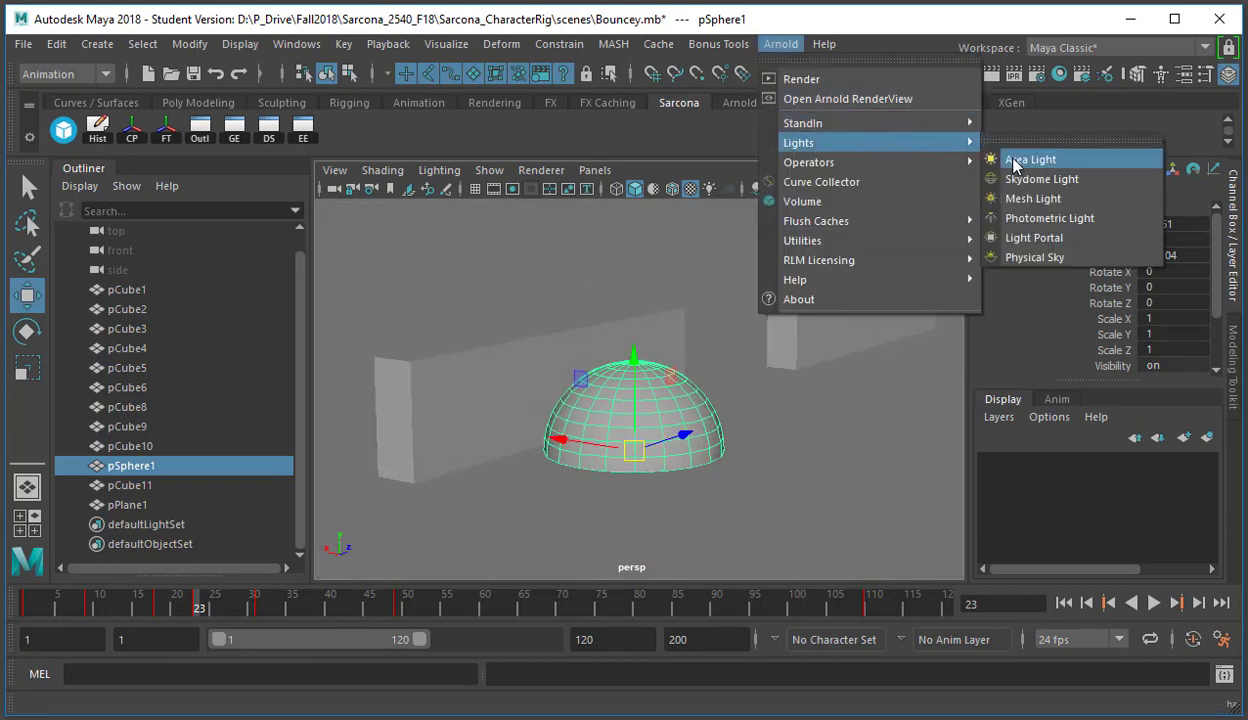
left_click(1013, 161)
Scale the area light to about 6.3, raise it to about 7.65 in Y, and rotate it about -40 in X and -44 in Y
right_click_drag(585, 371, 357, 388, "alt")
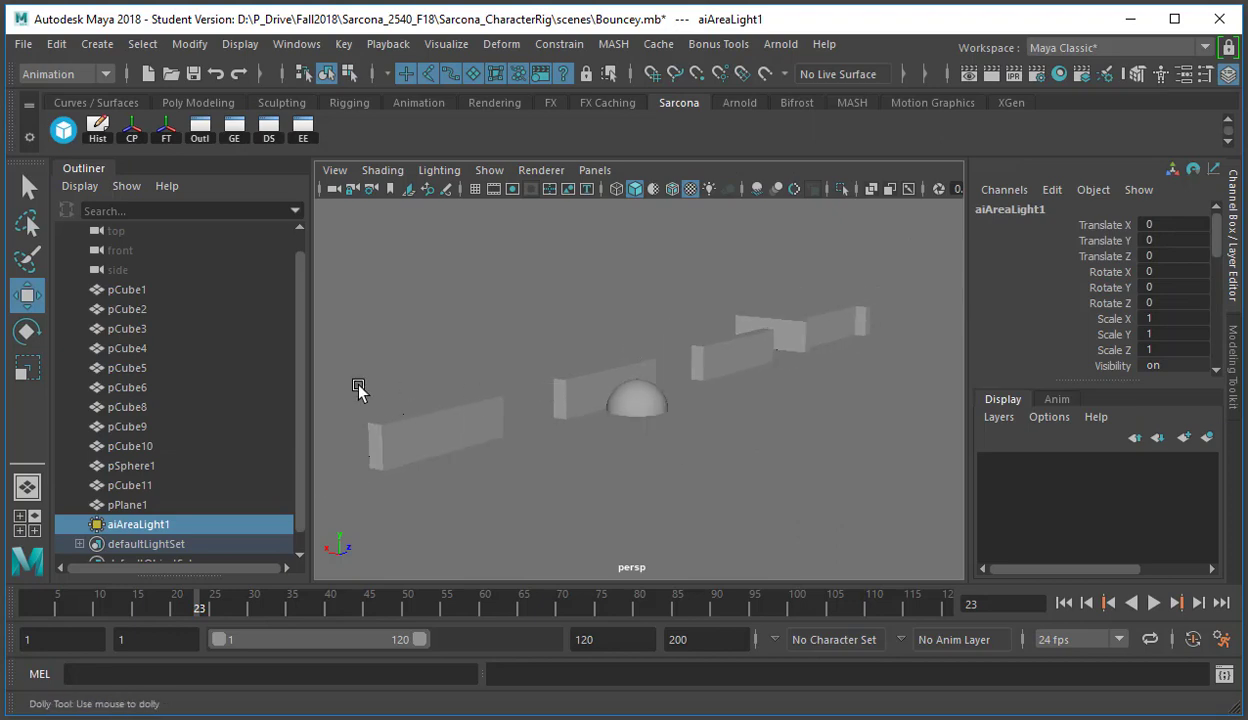
left_click_drag(357, 388, 769, 343, "alt")
key("r")
left_click_drag(828, 372, 816, 285)
key("w")
key("e")
left_click_drag(766, 335, 745, 360, "alt")
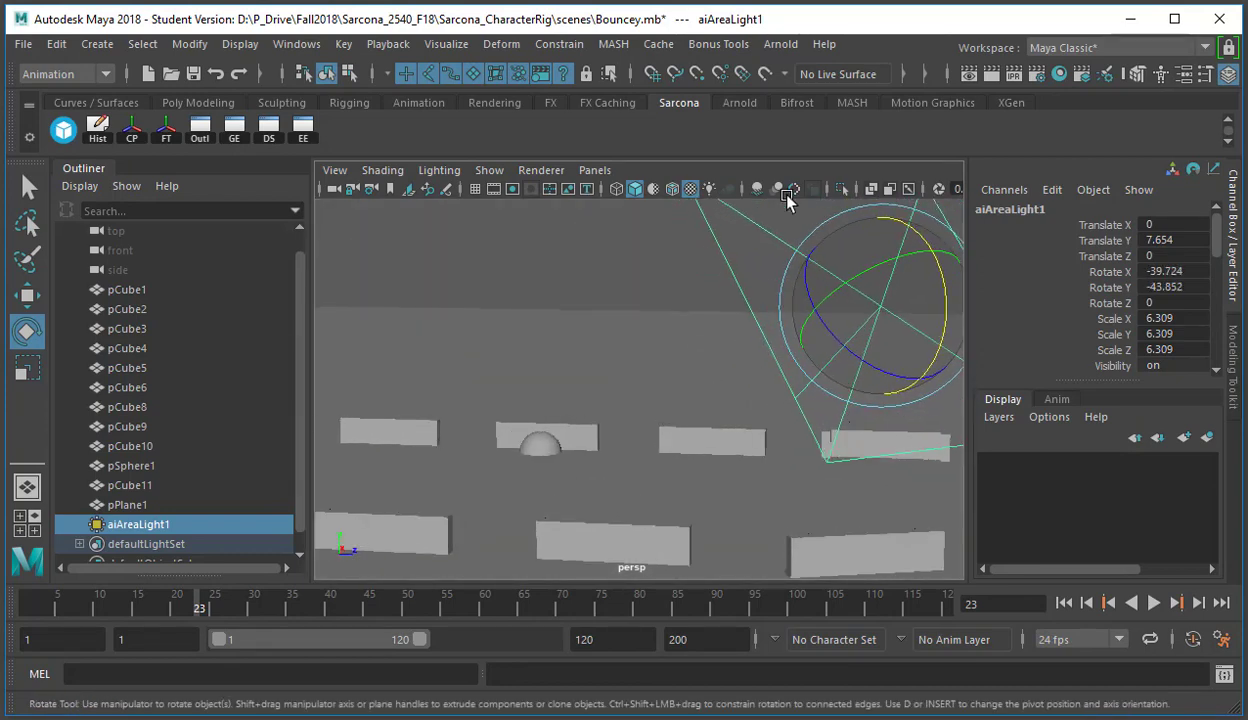
Test-render the scene with the area light in Arnold and stop the render
left_click(781, 44)
left_click(795, 78)
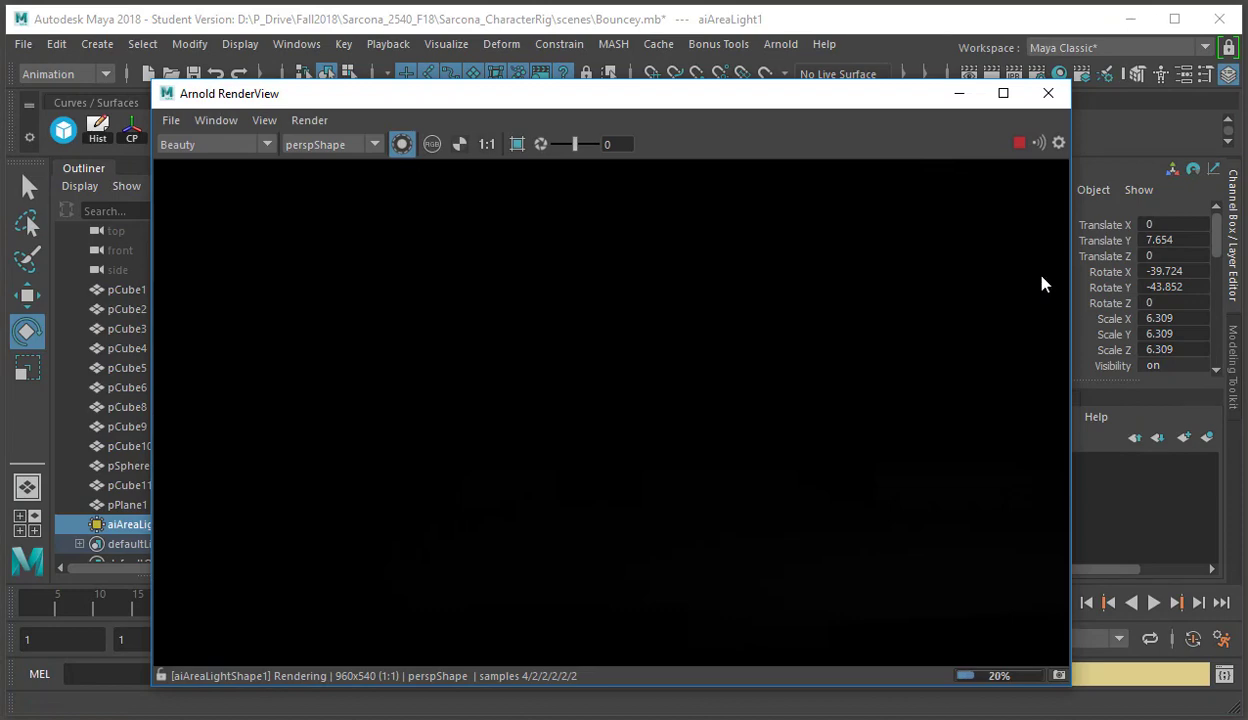
left_click(1020, 145)
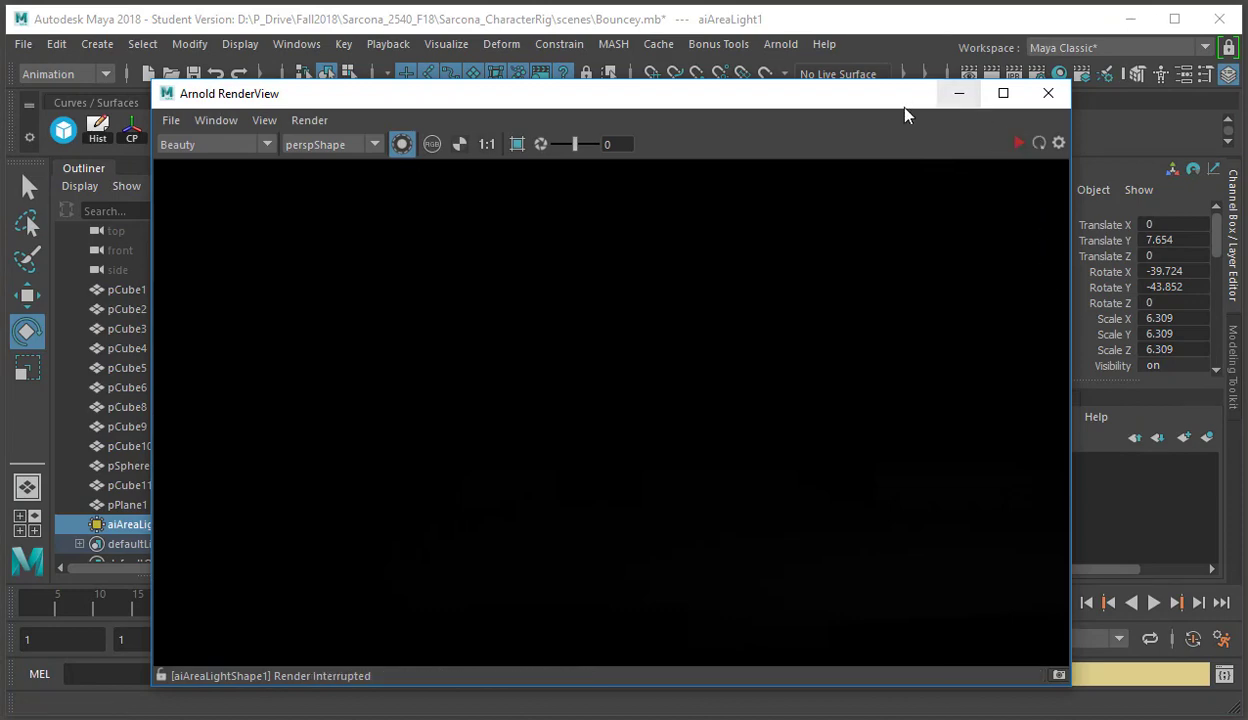
left_click_drag(897, 100, 895, 139)
Set the Arnold Camera (AA) samples to 0, lower the Diffuse, Specular and Transmission samples, and rerun the test render
left_click(1037, 74)
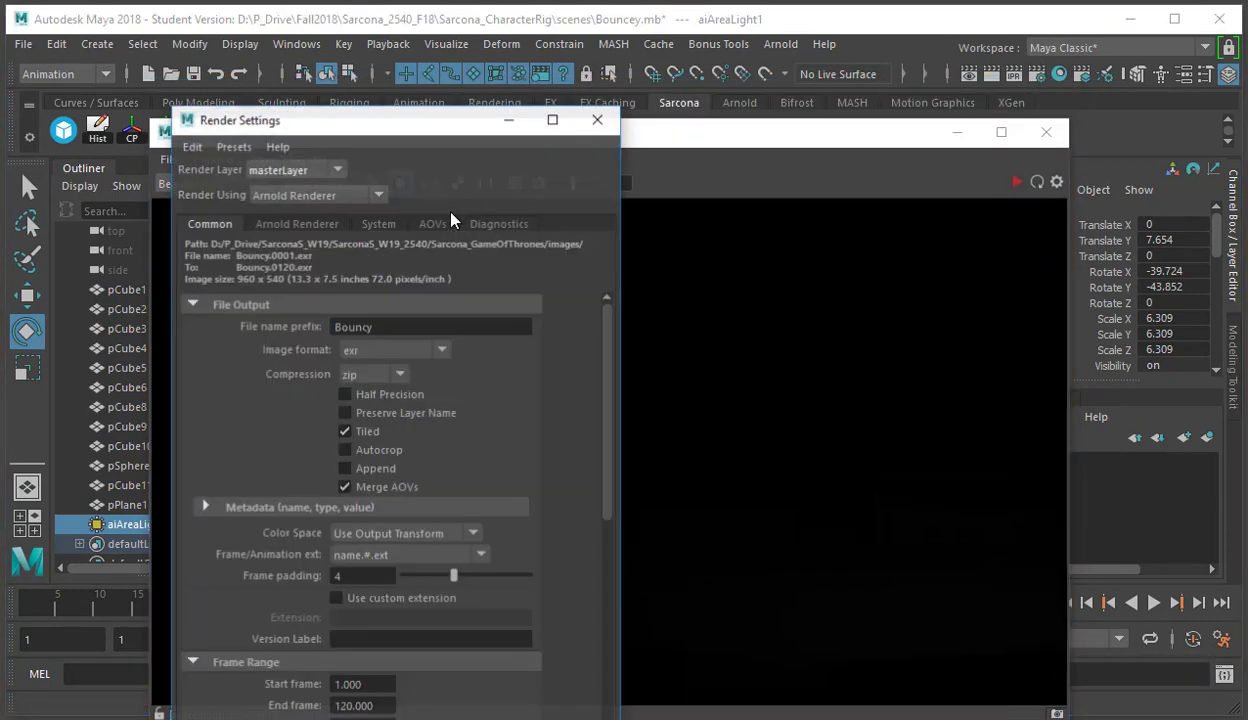
left_click(282, 222)
left_click(424, 328)
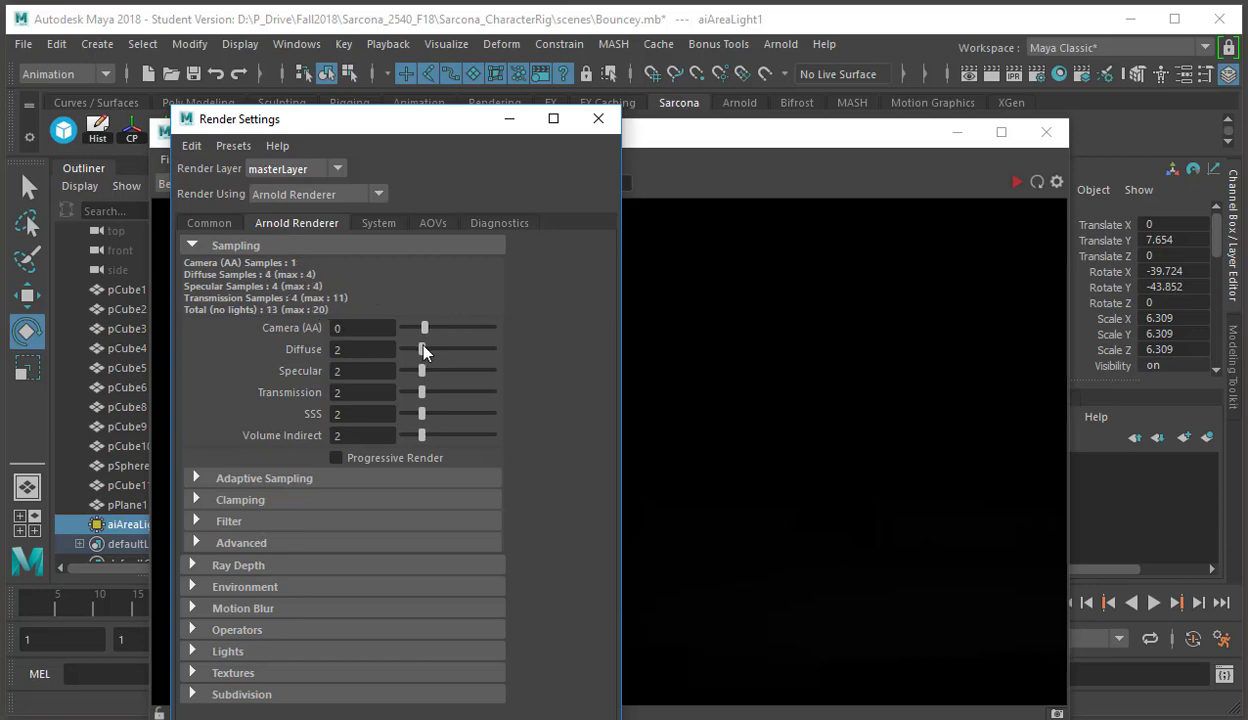
left_click(412, 349)
left_click(413, 371)
left_click(413, 392)
left_click(598, 118)
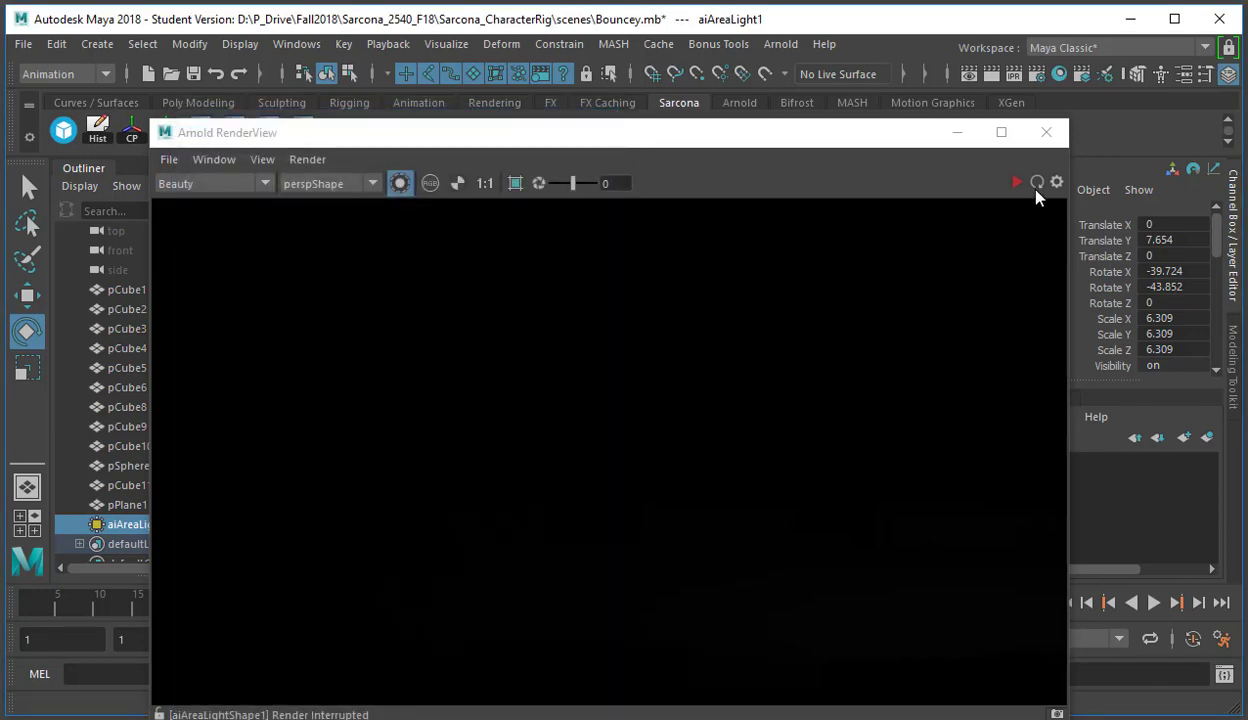
left_click(1037, 182)
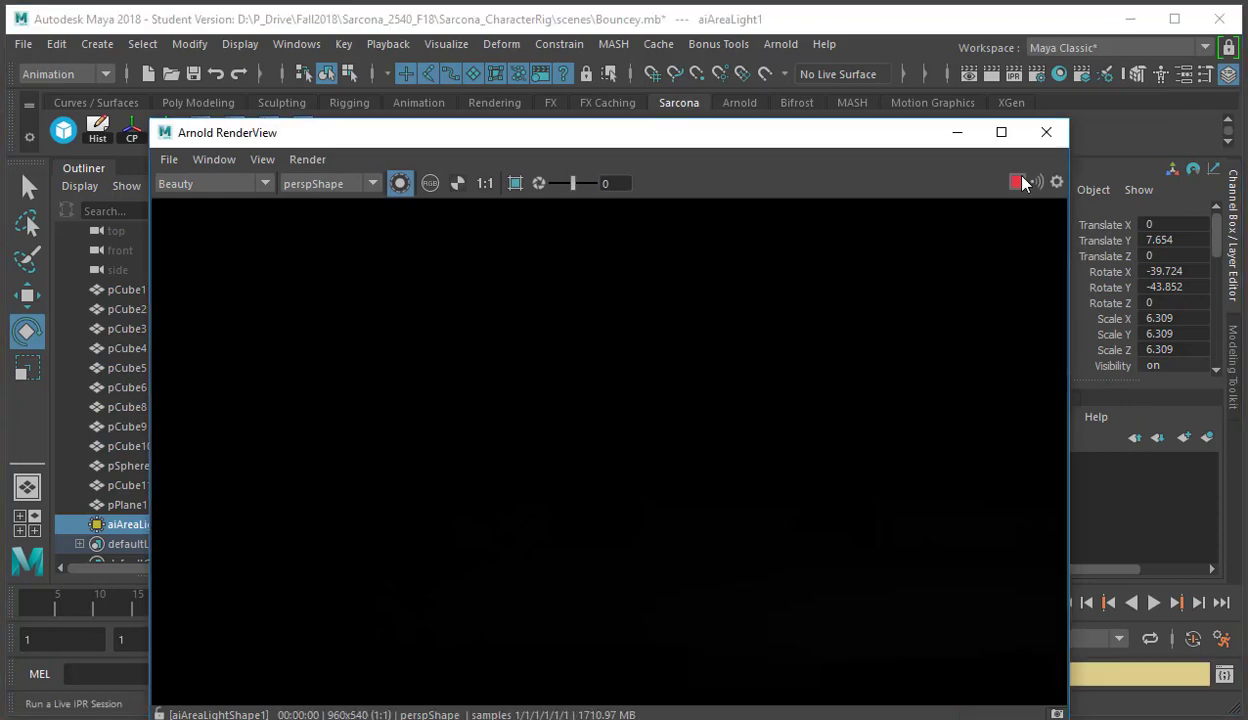
left_click(1046, 132)
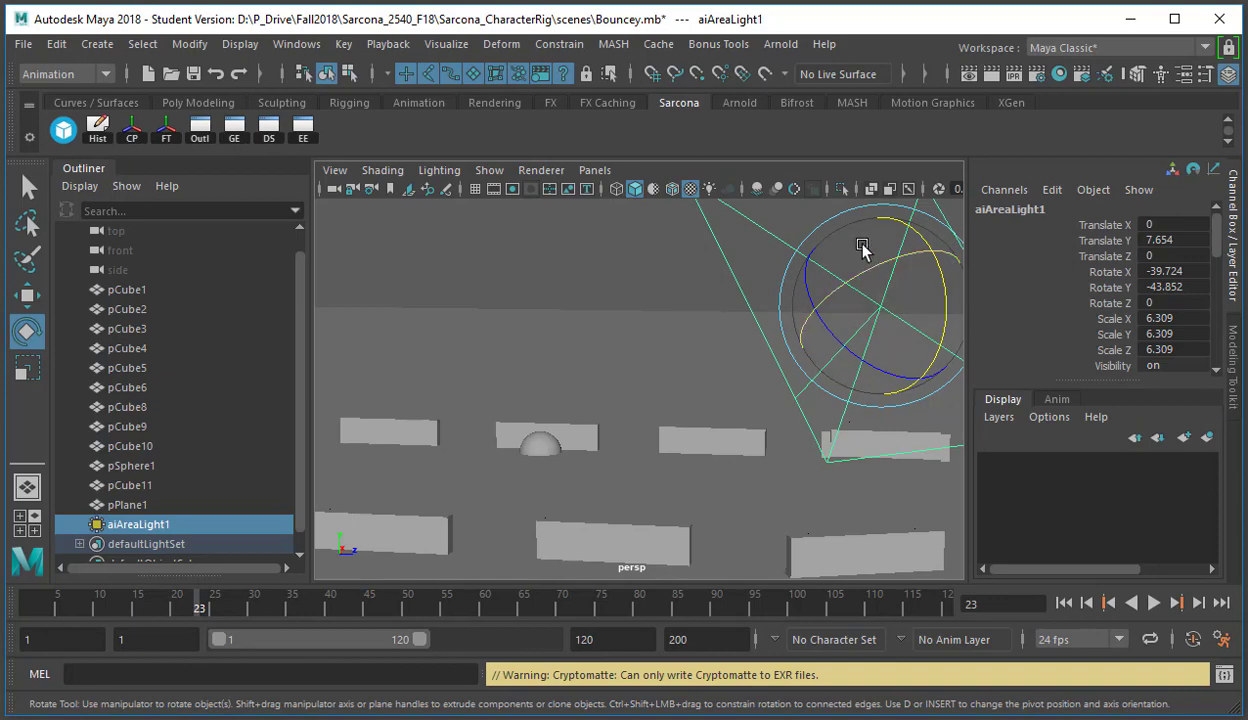
Set the area light's intensity to 10000
key("ctrl+a")
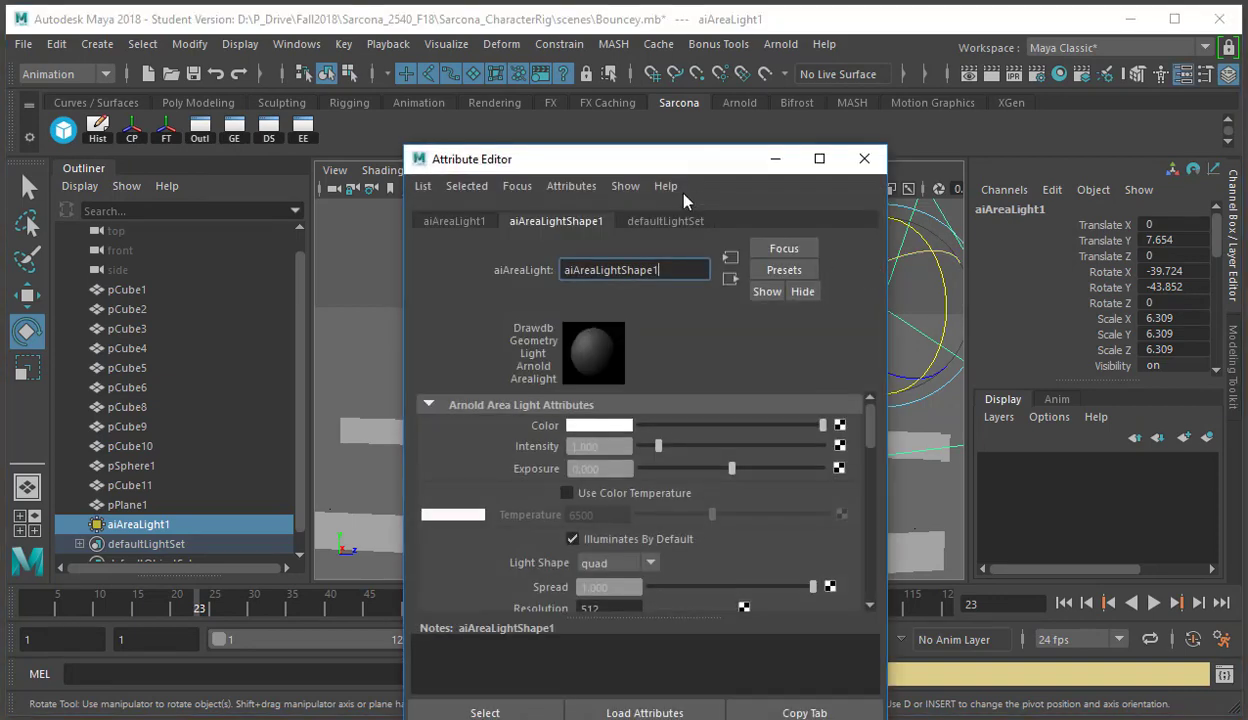
left_click_drag(644, 166, 621, 58)
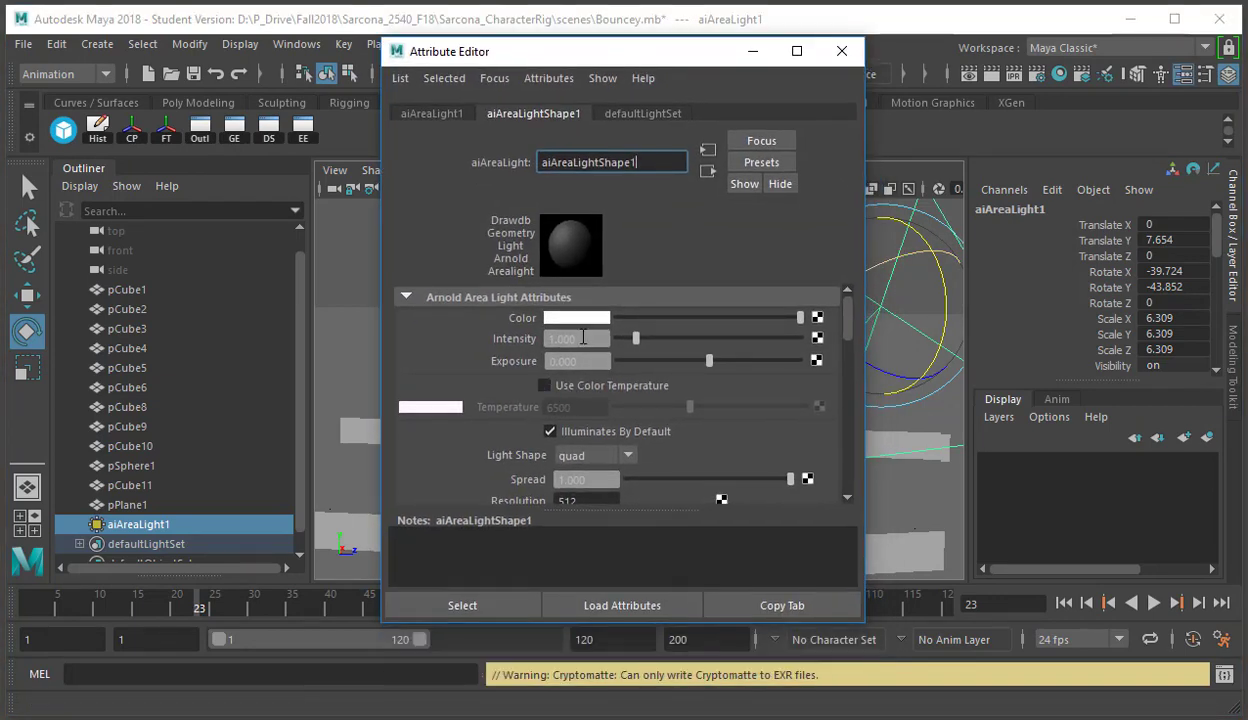
left_click_drag(580, 339, 478, 350)
type("10")
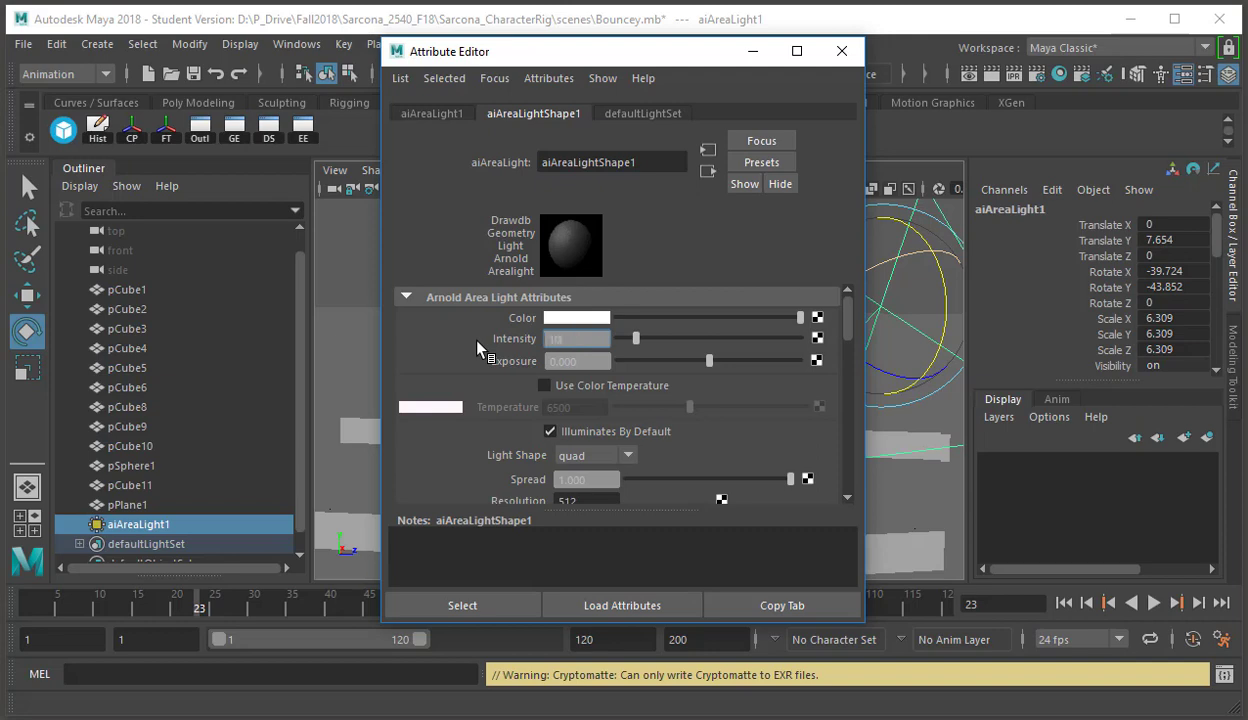
type("000")
key("Return")
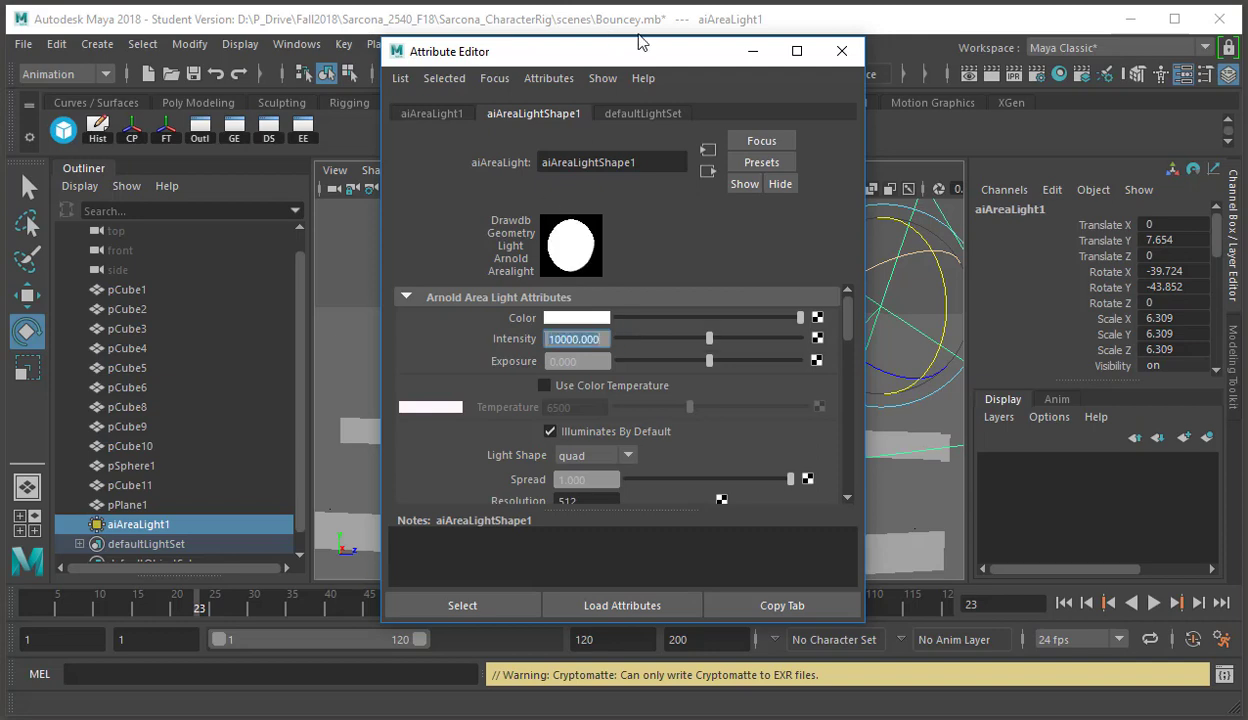
Render the brightened scene with Arnold to check the lighting
left_click_drag(593, 60, 377, 73)
left_click(775, 44)
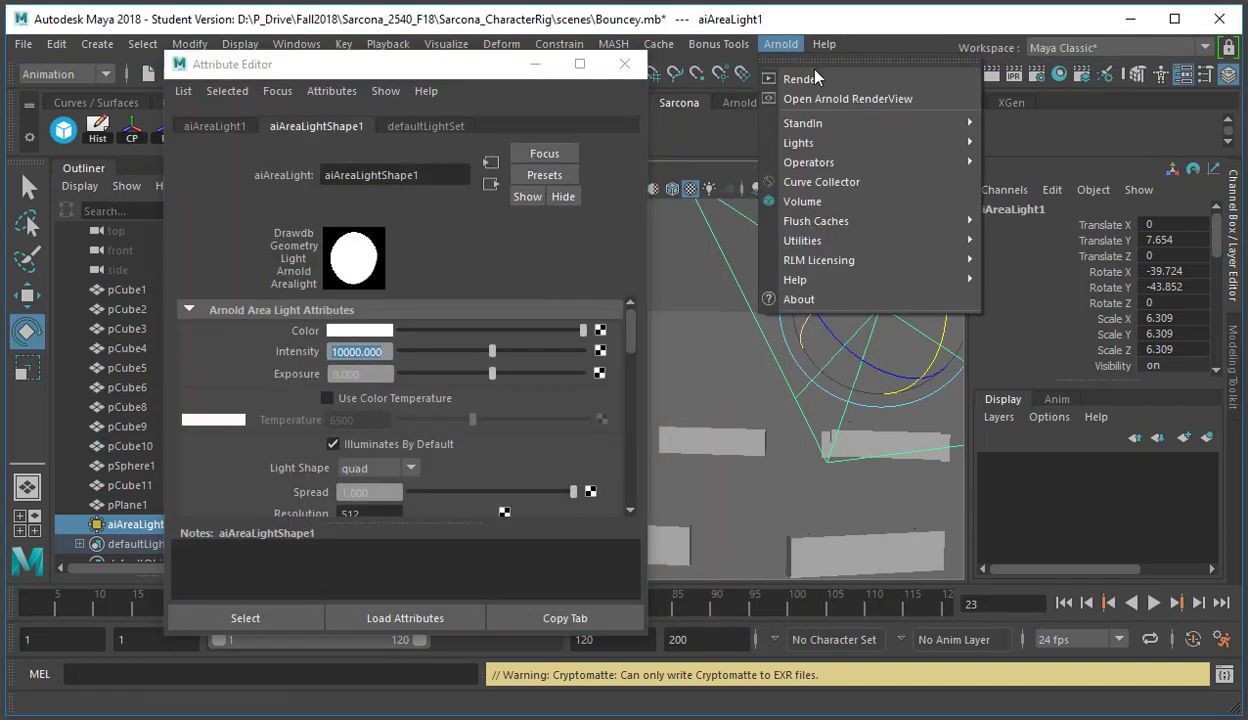
left_click(803, 79)
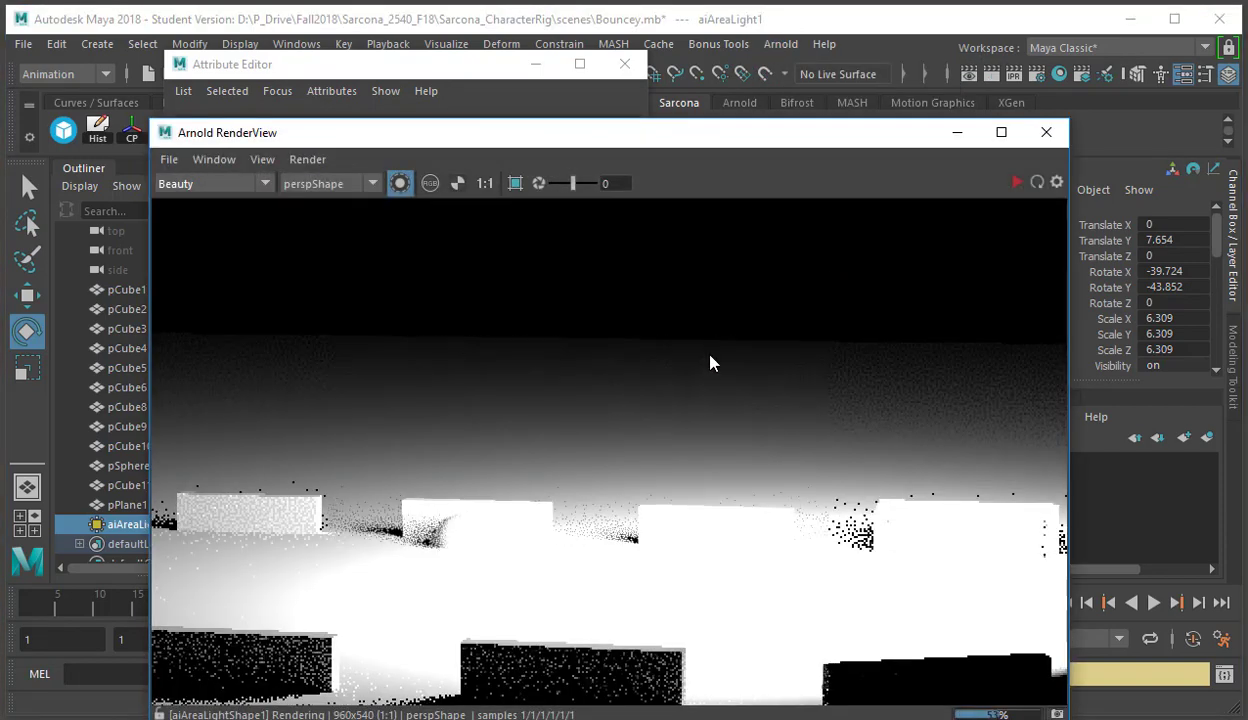
Set the area light's intensity to 2000 and start a live render to preview it
left_click(399, 76)
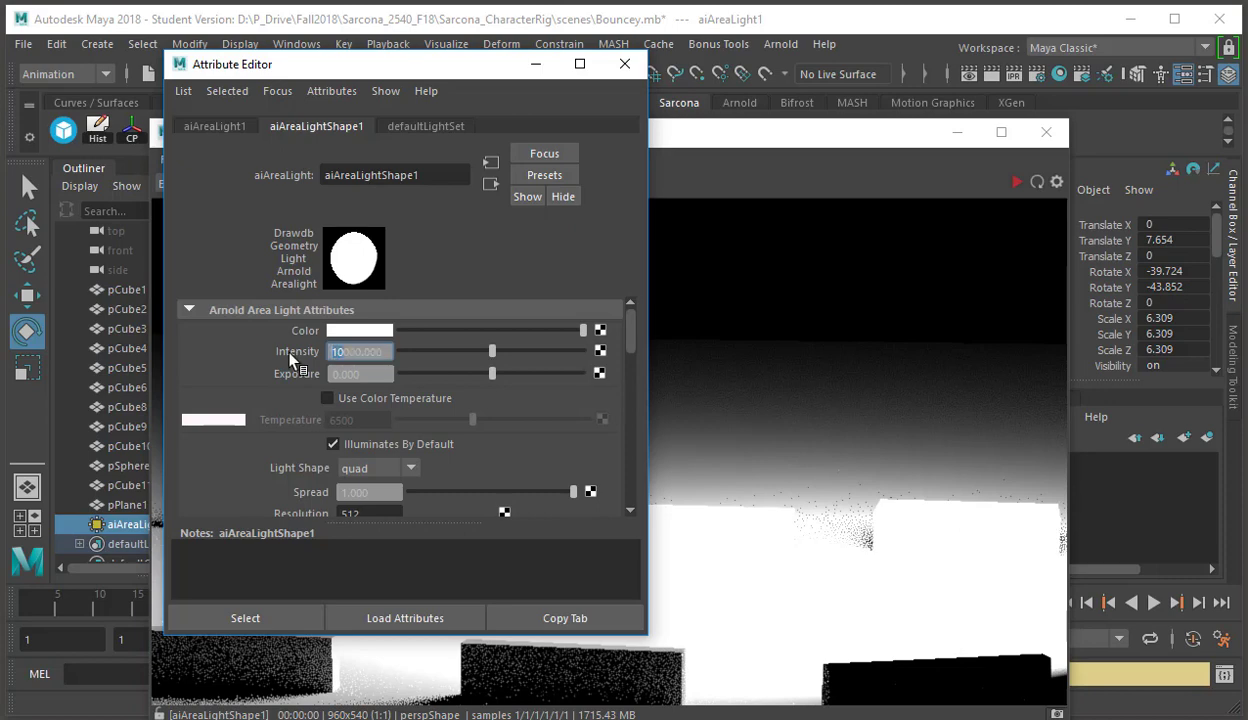
key("Return")
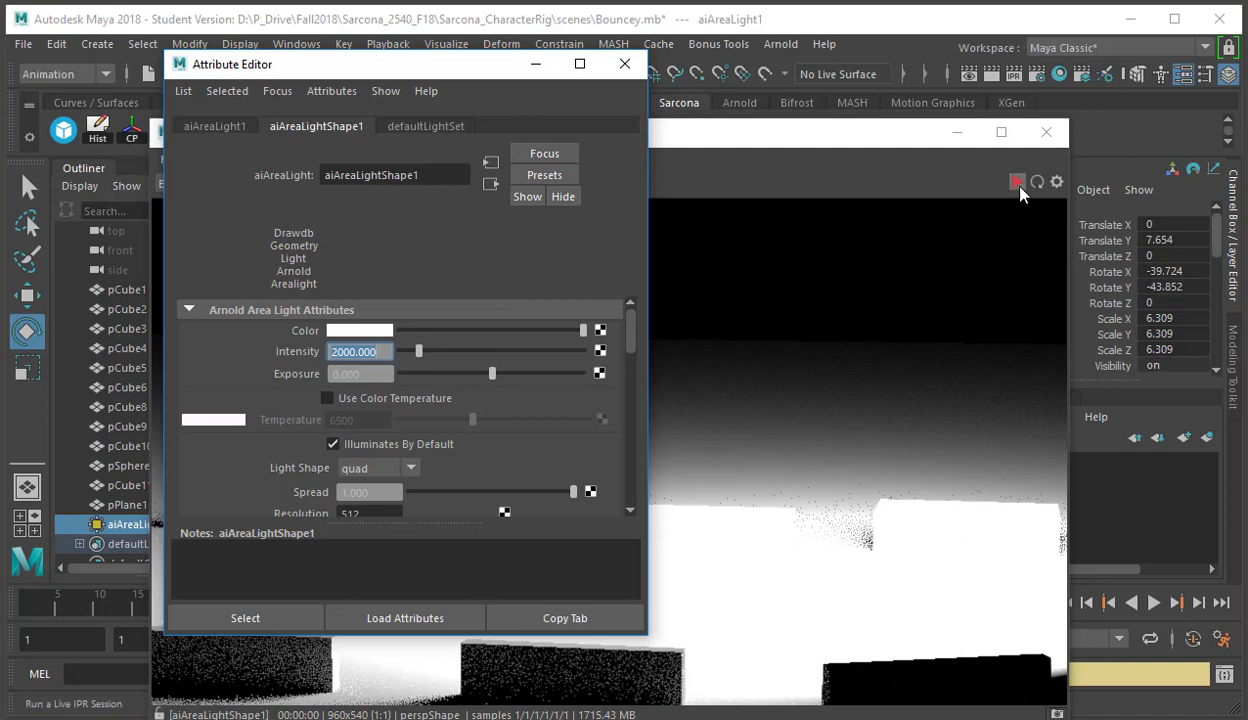
left_click(994, 181)
left_click_drag(695, 143, 838, 97)
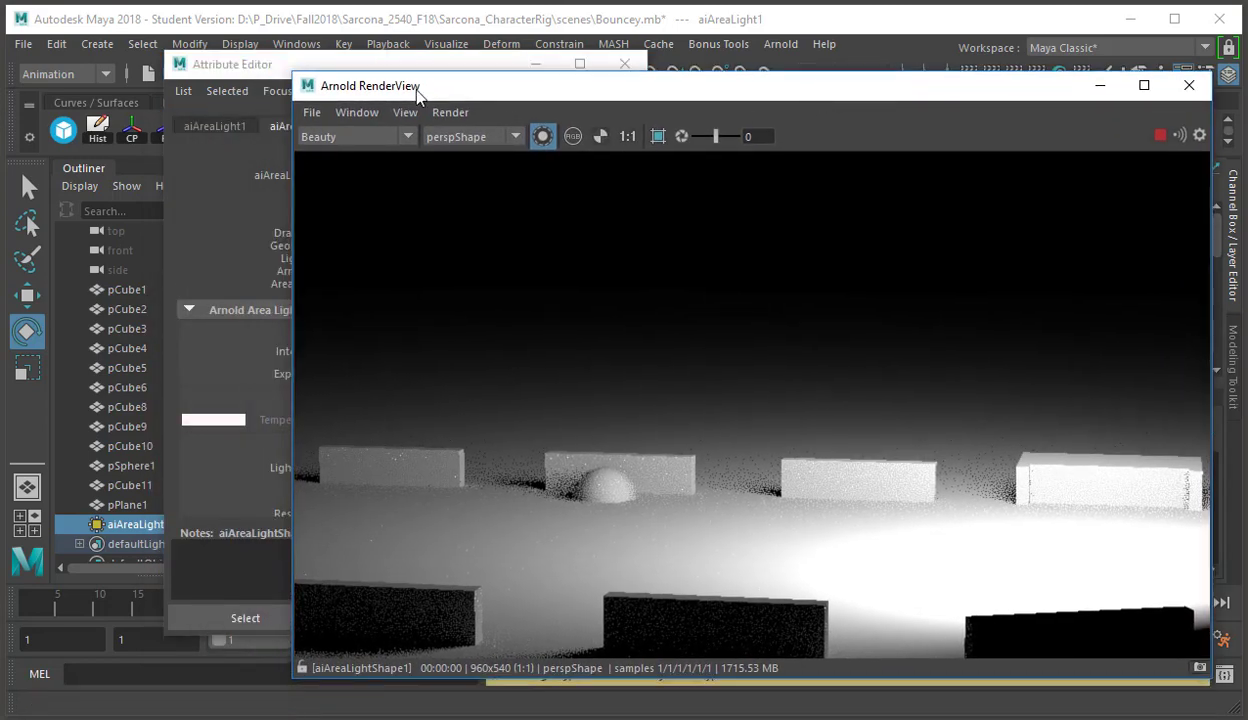
Set the area light's intensity to 1000 beside the live render
left_click_drag(380, 68, 294, 66)
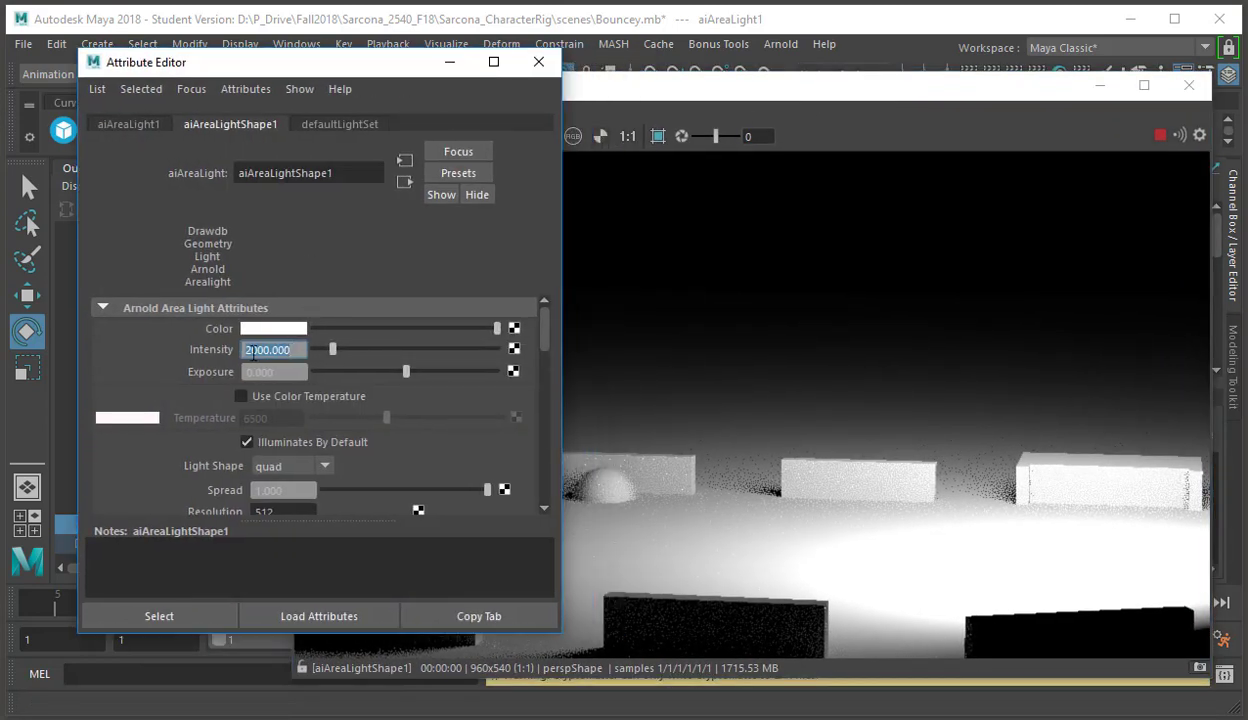
type("1000")
key("Return")
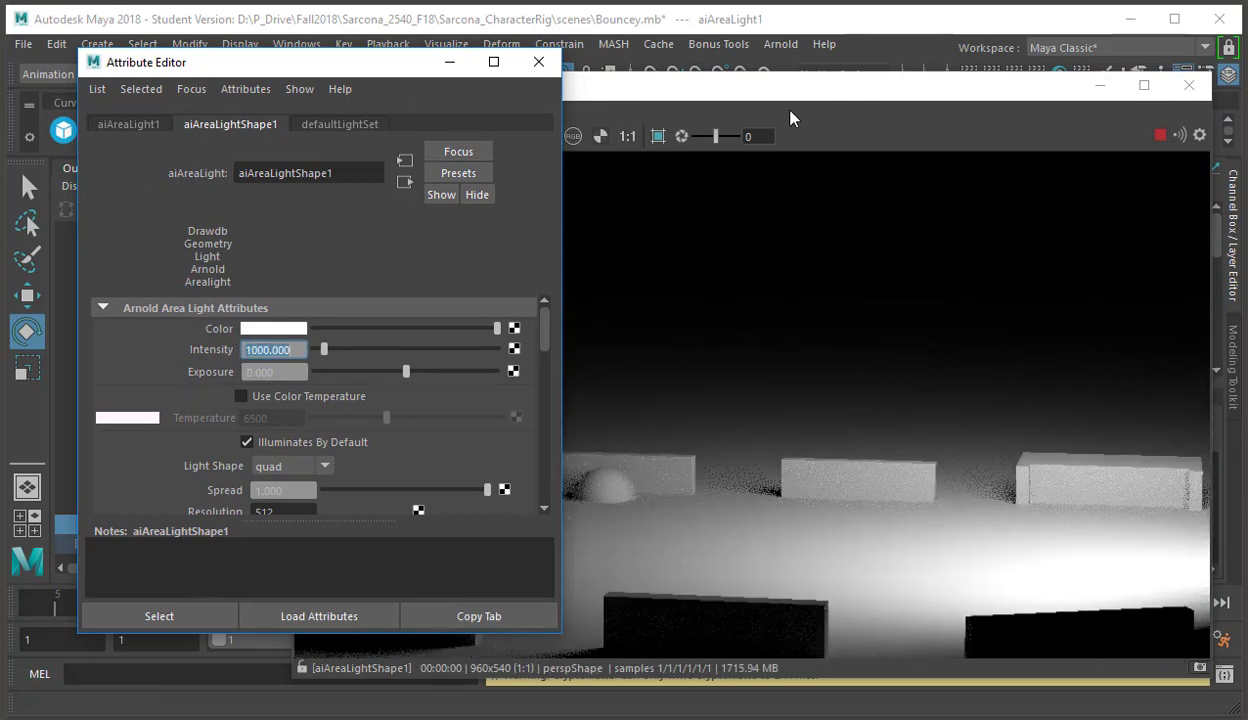
Stop the live render, close its windows, and render a wider view of the whole scene with Arnold
left_click(539, 62)
left_click(1160, 134)
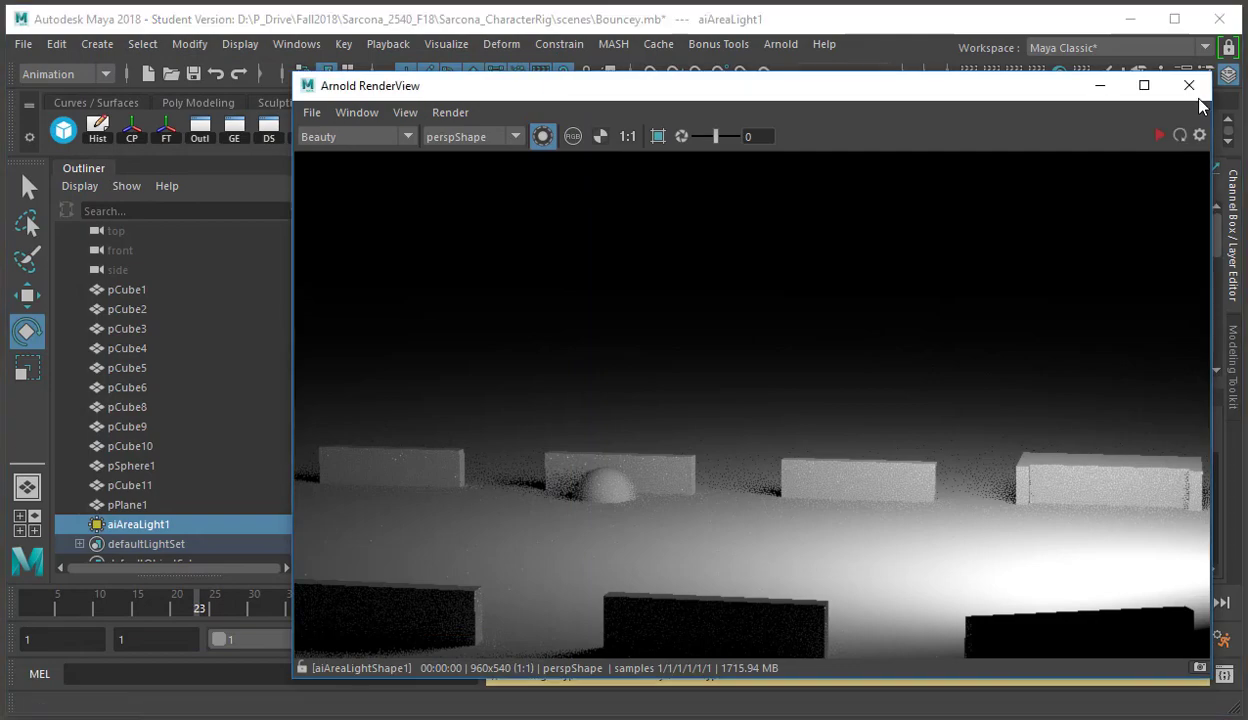
left_click(1189, 86)
left_click_drag(705, 354, 875, 320, "alt")
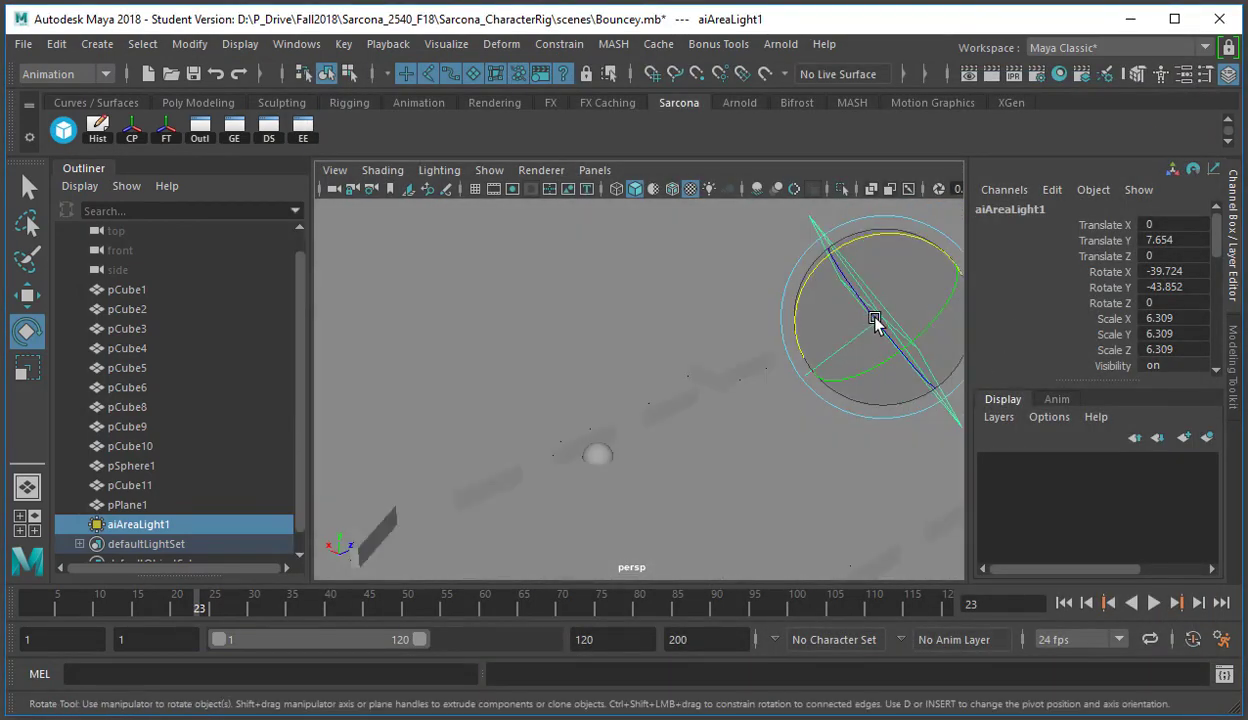
mouse_move(705, 396)
left_mouse_down("alt")
mouse_move(786, 387)
mouse_move(691, 379)
mouse_move(650, 410)
mouse_move(730, 407)
mouse_move(700, 400)
left_mouse_up("alt")
left_click(780, 44)
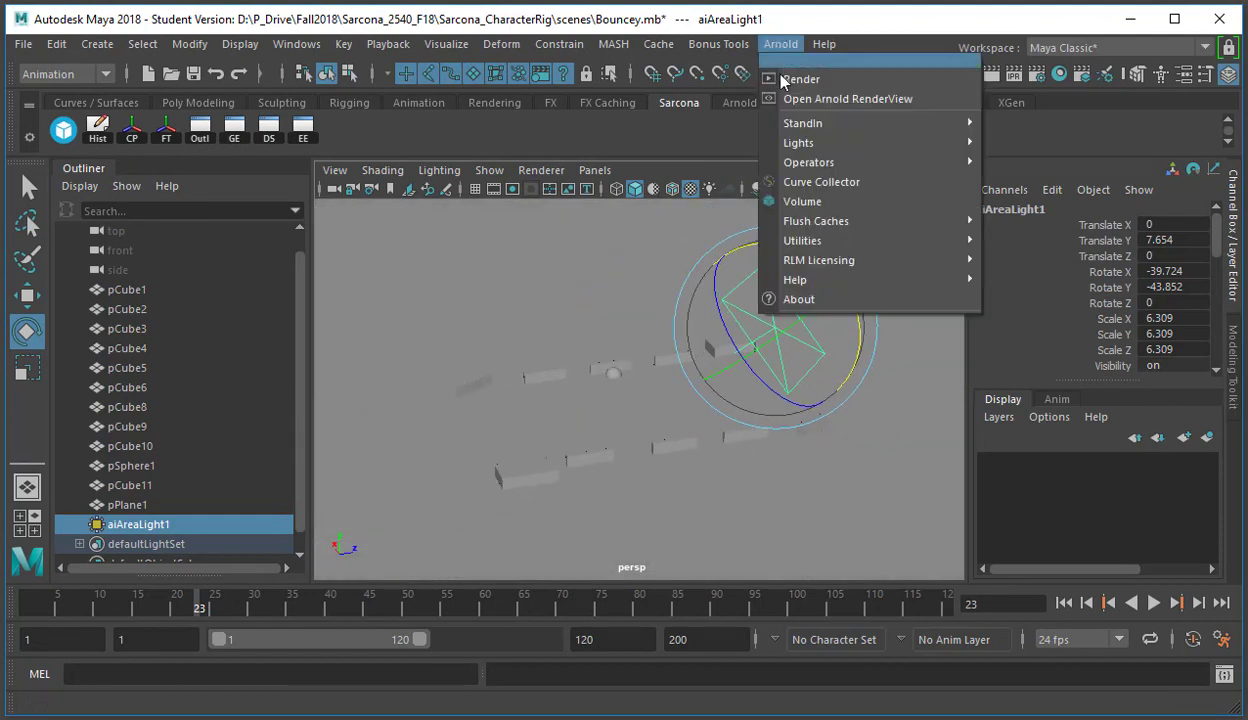
left_click(798, 79)
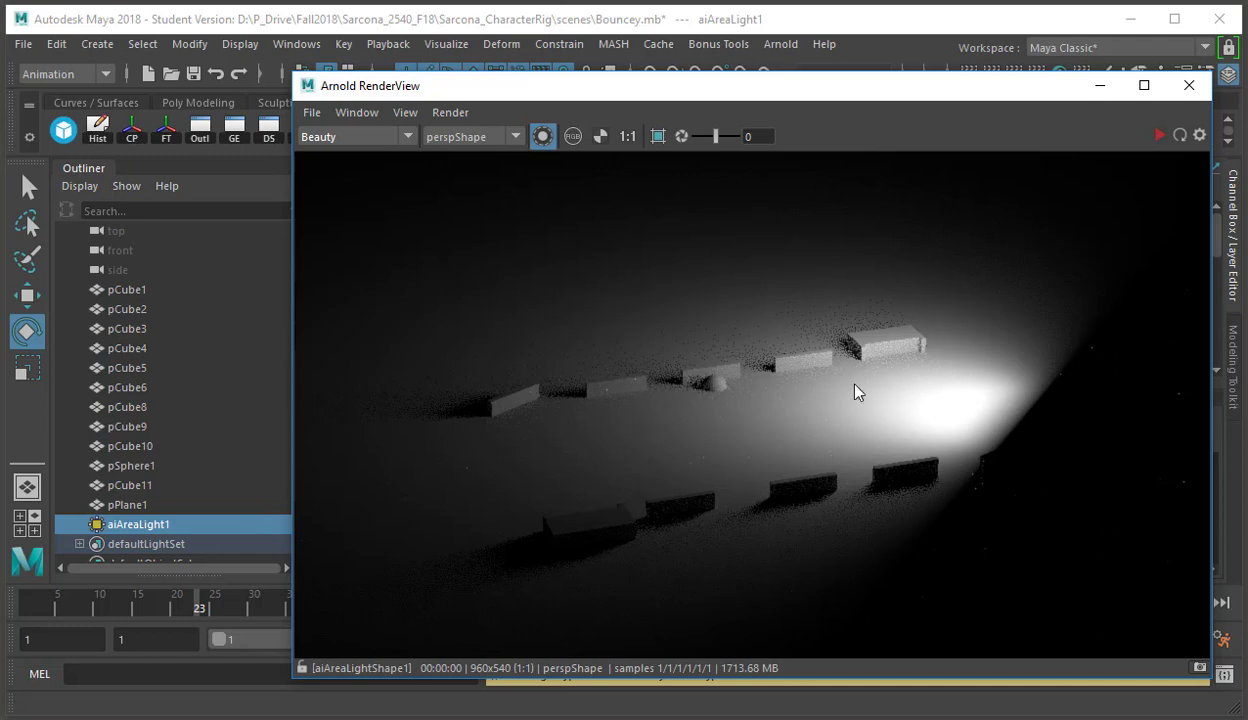
Close the render, reselect the area light, and render the blocks with Arnold from a low angle on their shadowed side
left_click(545, 362)
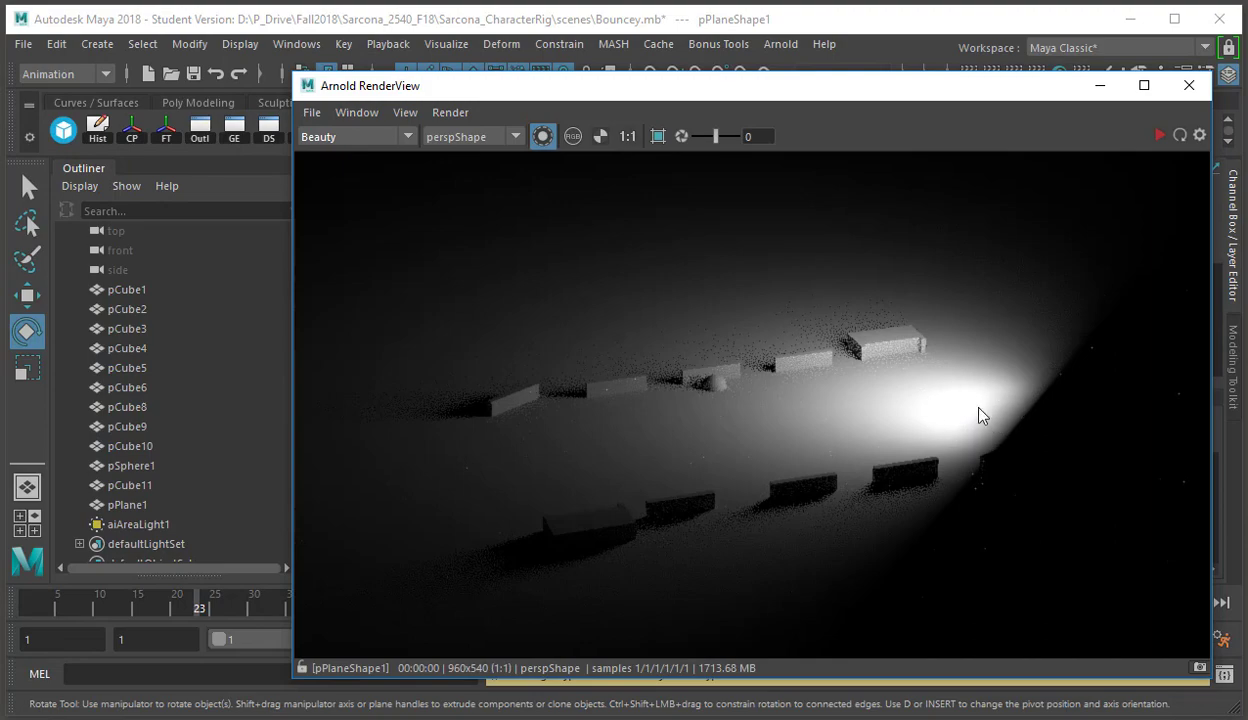
left_click(1189, 85)
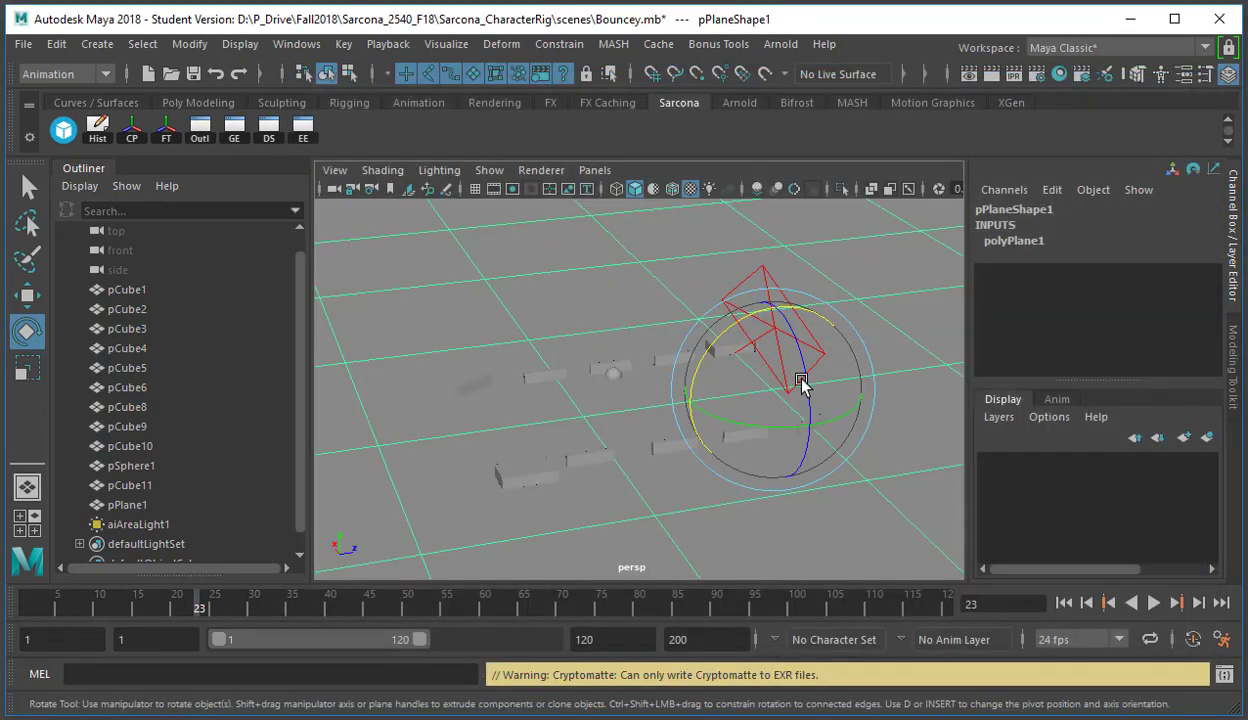
left_click(713, 265)
left_click_drag(713, 265, 745, 168, "alt")
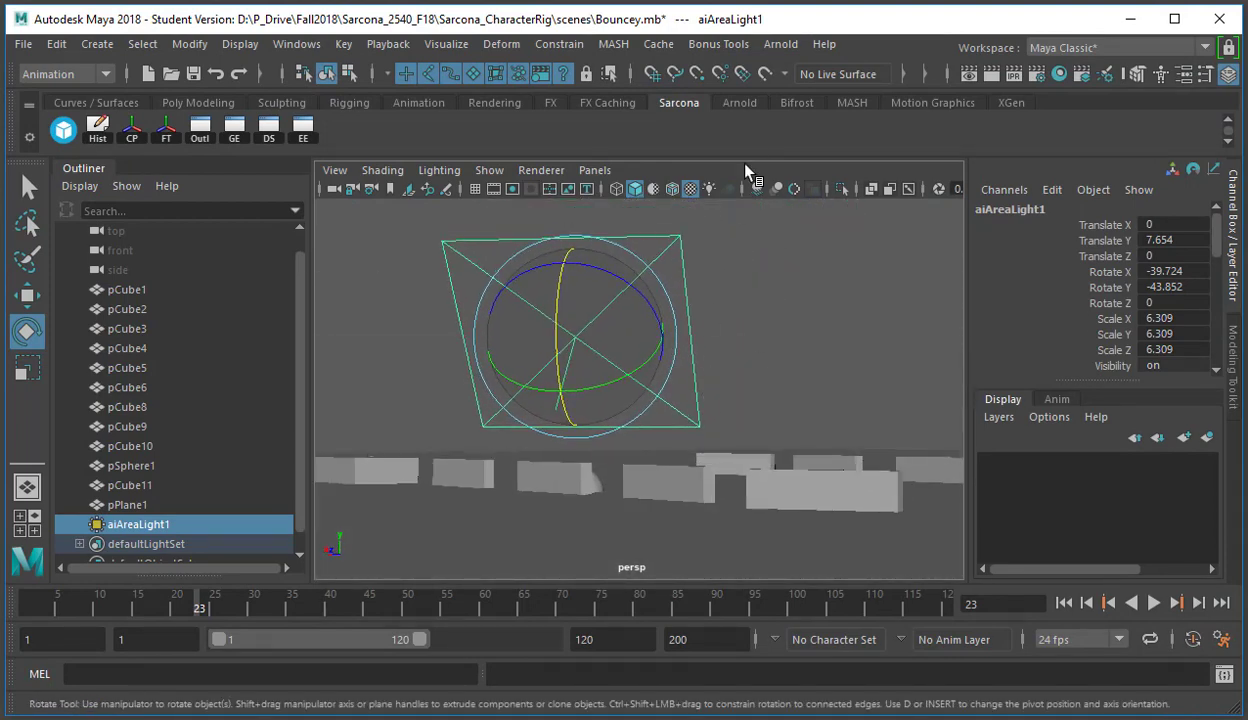
left_click(780, 44)
left_click(775, 82)
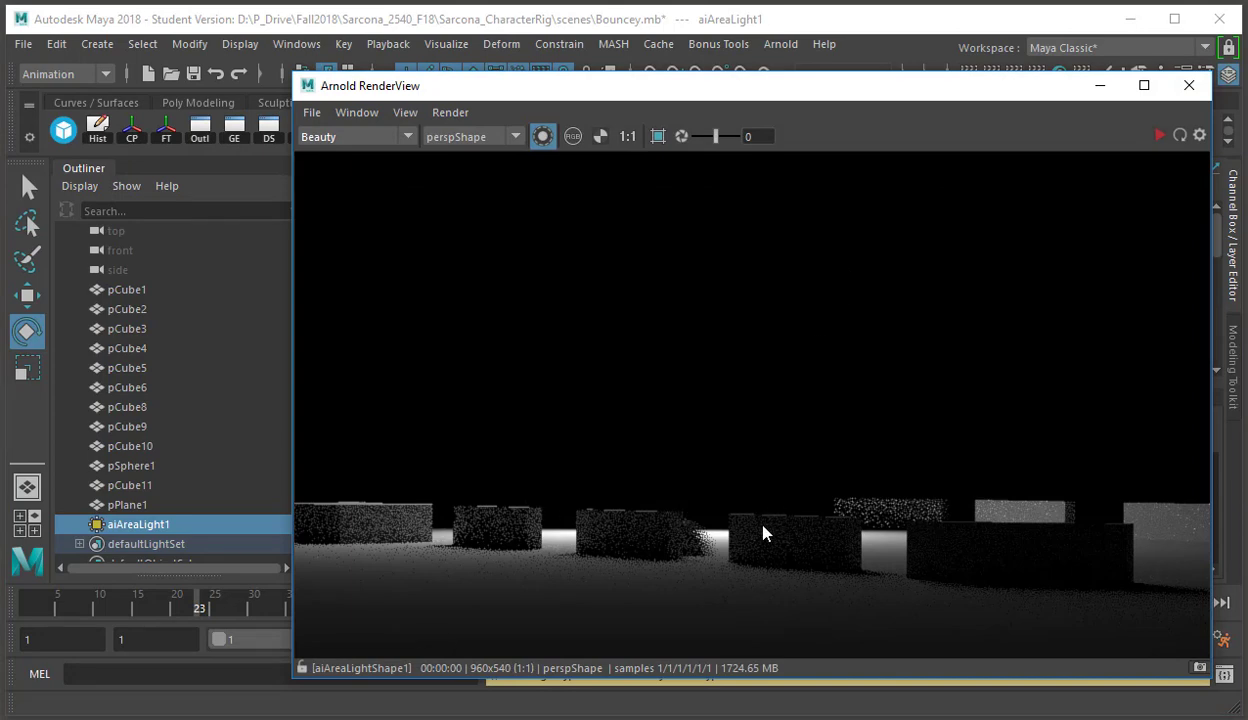
Close the render and enable Use Color Temperature in the area light's attributes
left_click(1189, 86)
left_click_drag(760, 378, 722, 366, "alt")
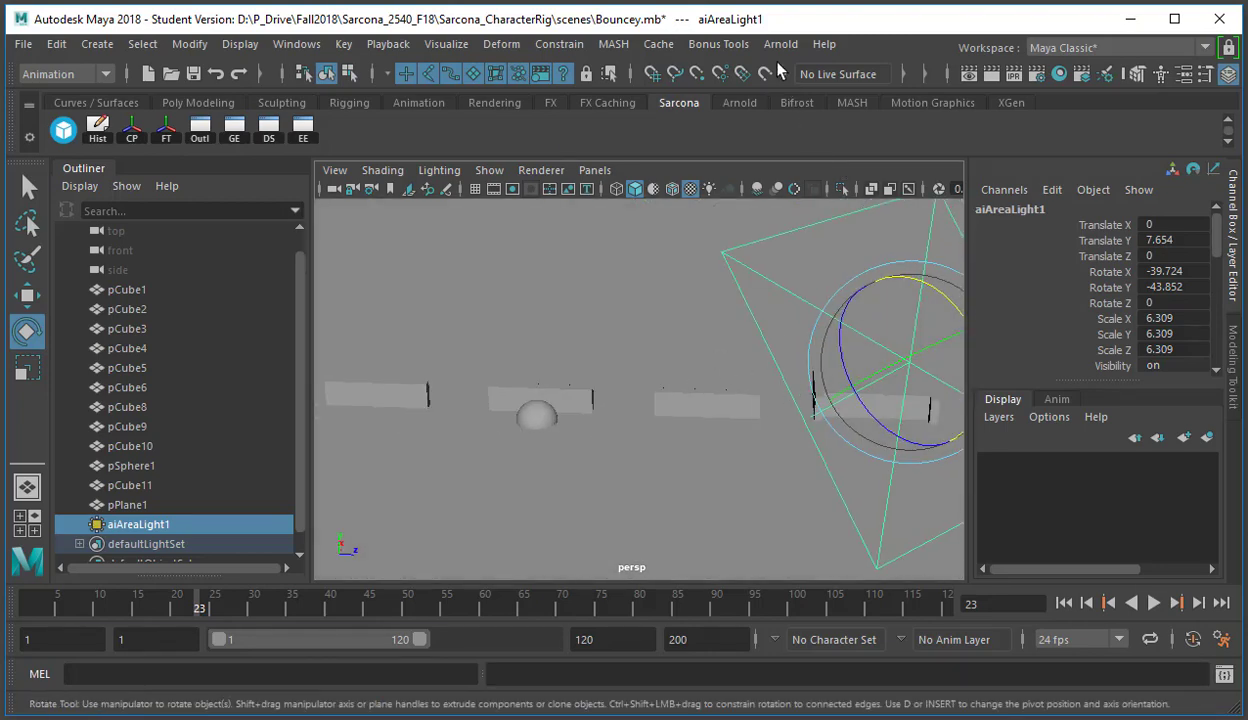
key("ctrl+a")
left_click_drag(486, 70, 669, 70)
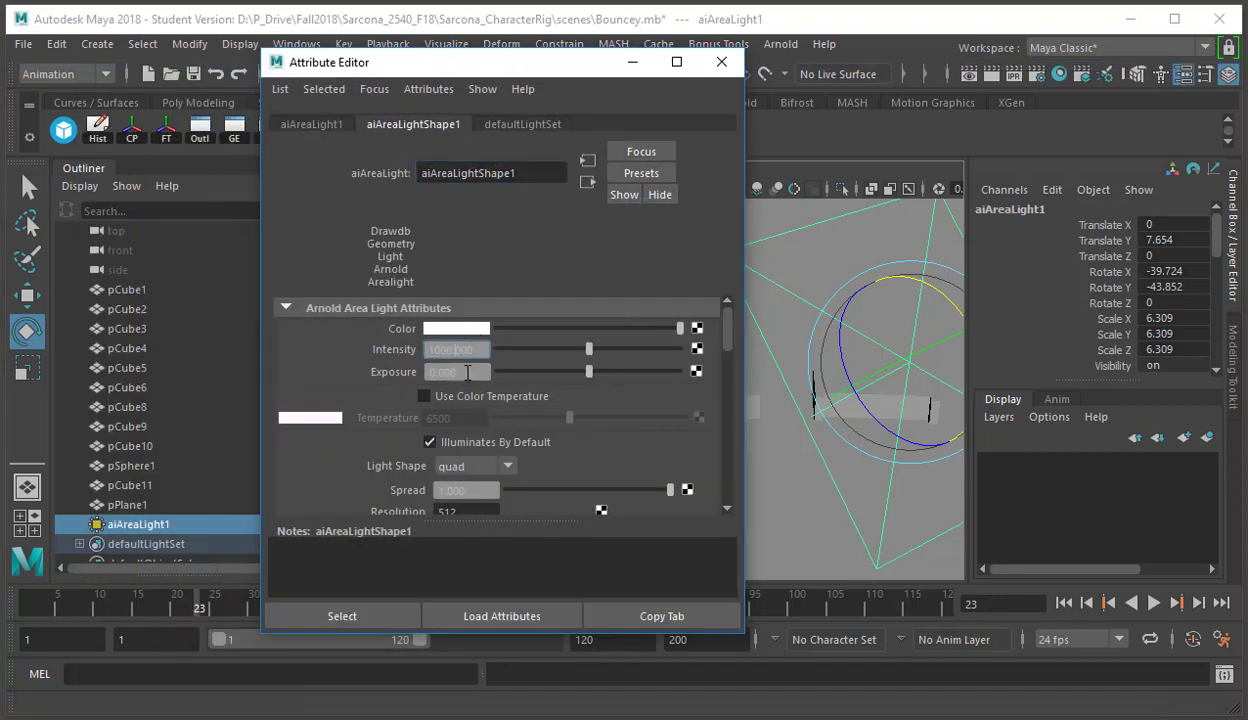
left_click(460, 371)
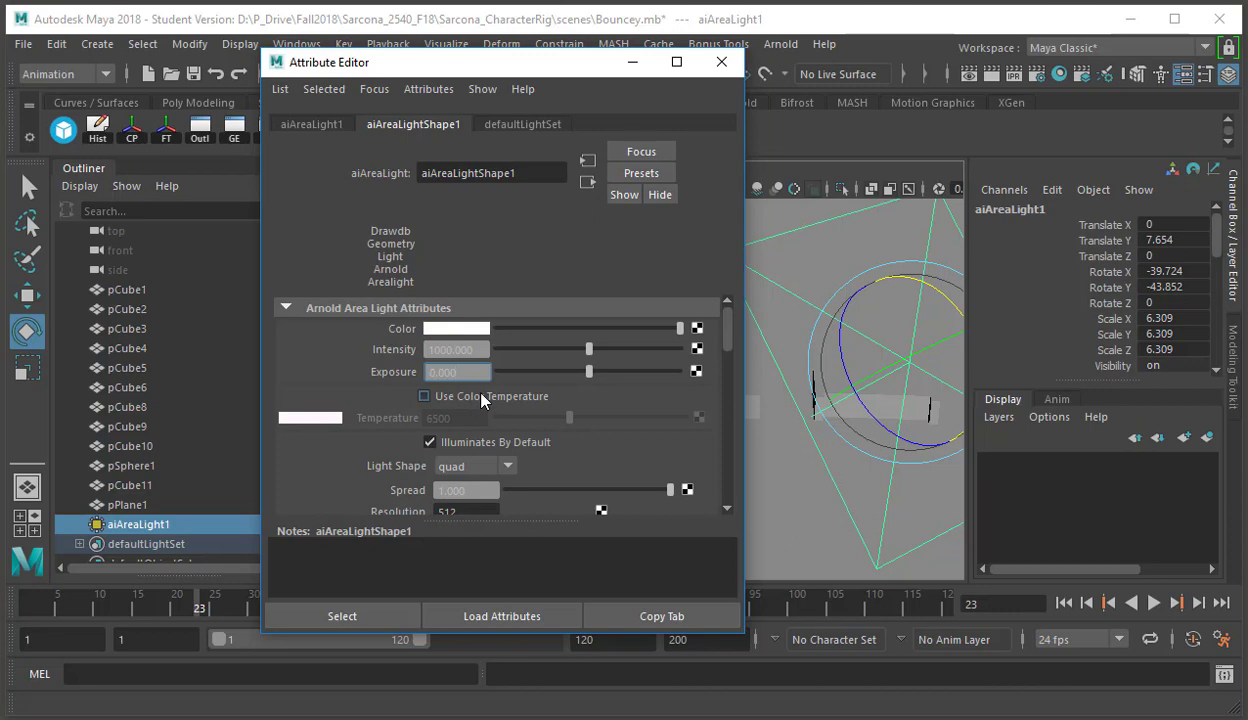
left_click(481, 396)
Render the scene with Arnold and place the light's attributes beside the render
left_click(778, 44)
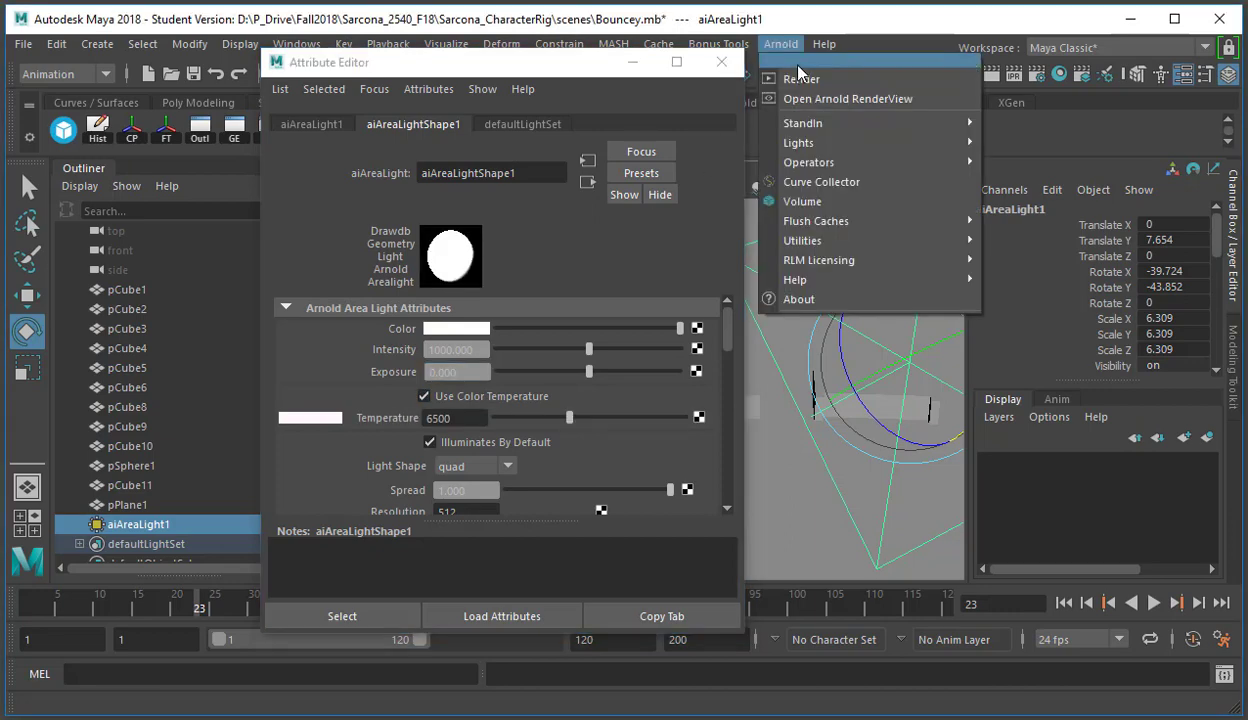
left_click(800, 79)
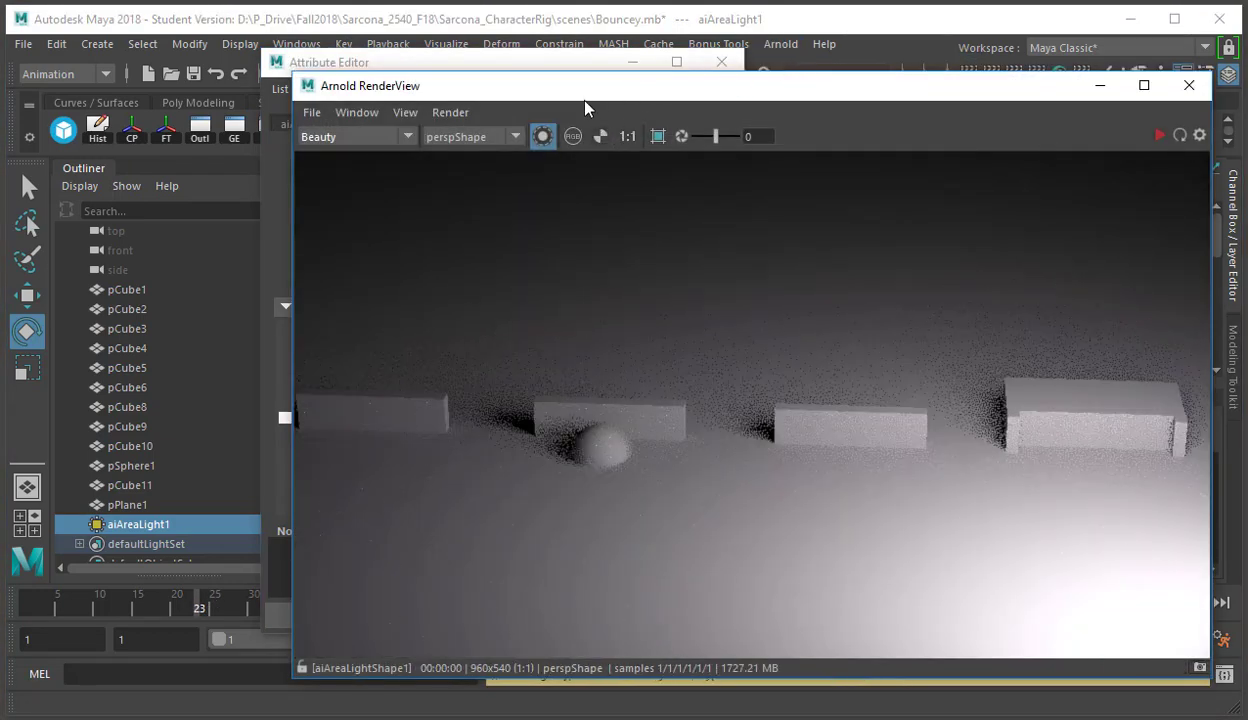
left_click_drag(585, 98, 626, 90)
left_click_drag(395, 62, 229, 53)
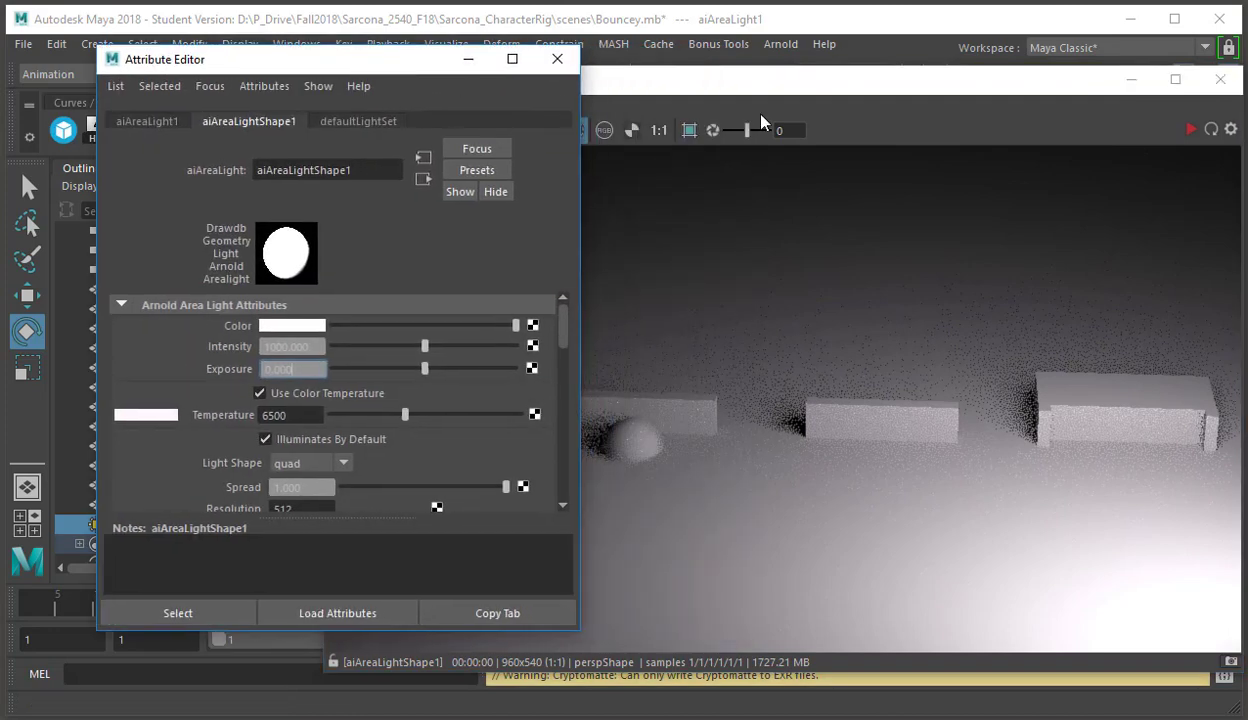
Set the area light's color temperature to 2979 and start a live render
double_click(266, 415)
type("2979")
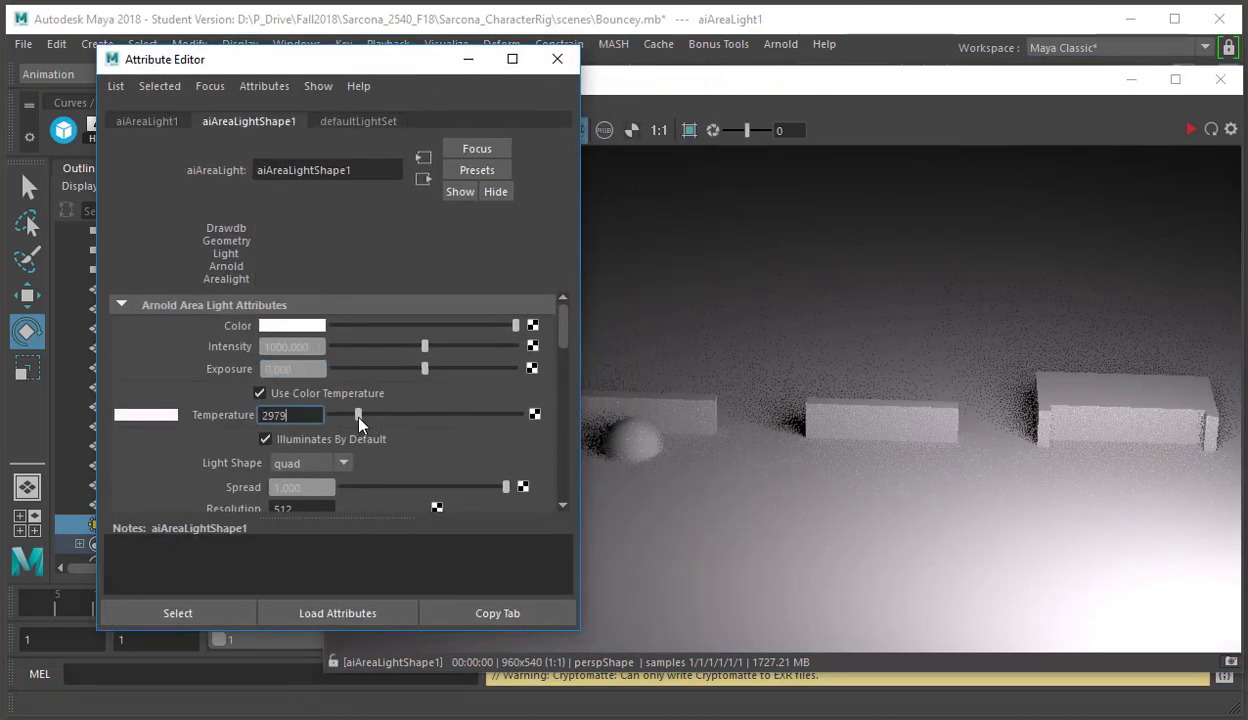
key("Return")
left_click(1190, 130)
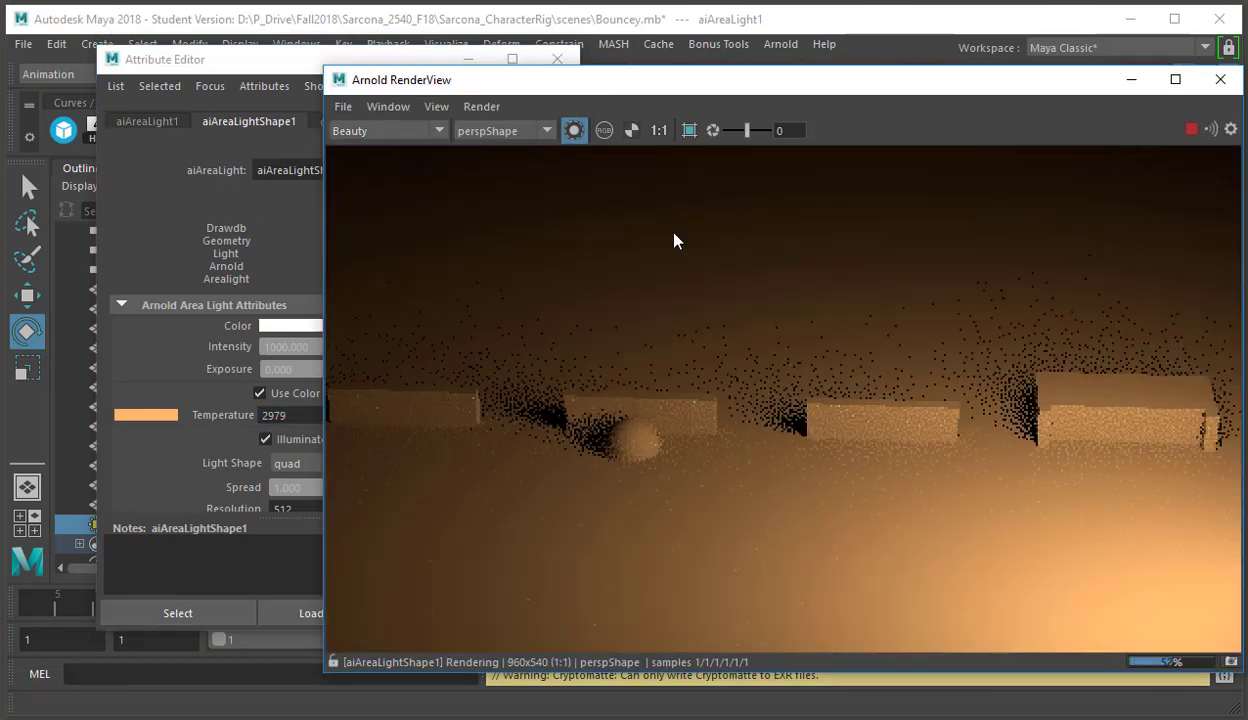
Try a cooler color temperature of 8696 on the area light and reduce it to 7230
left_click(200, 212)
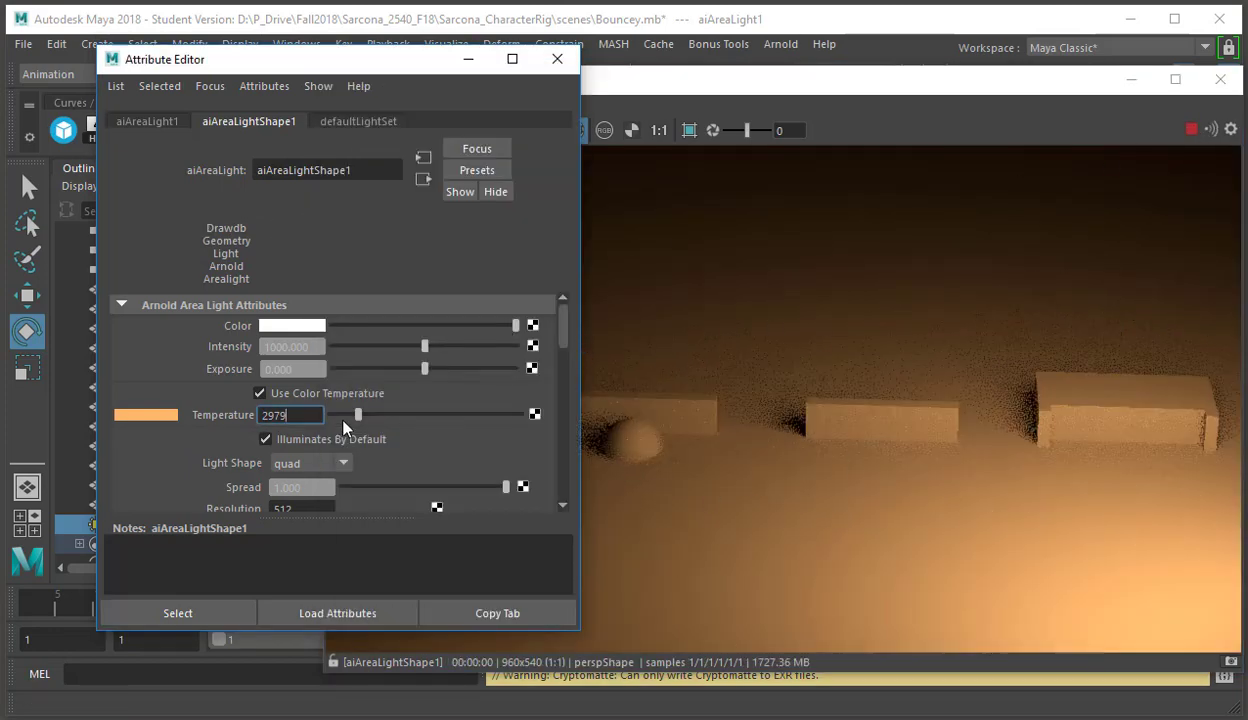
left_click_drag(375, 418, 479, 433)
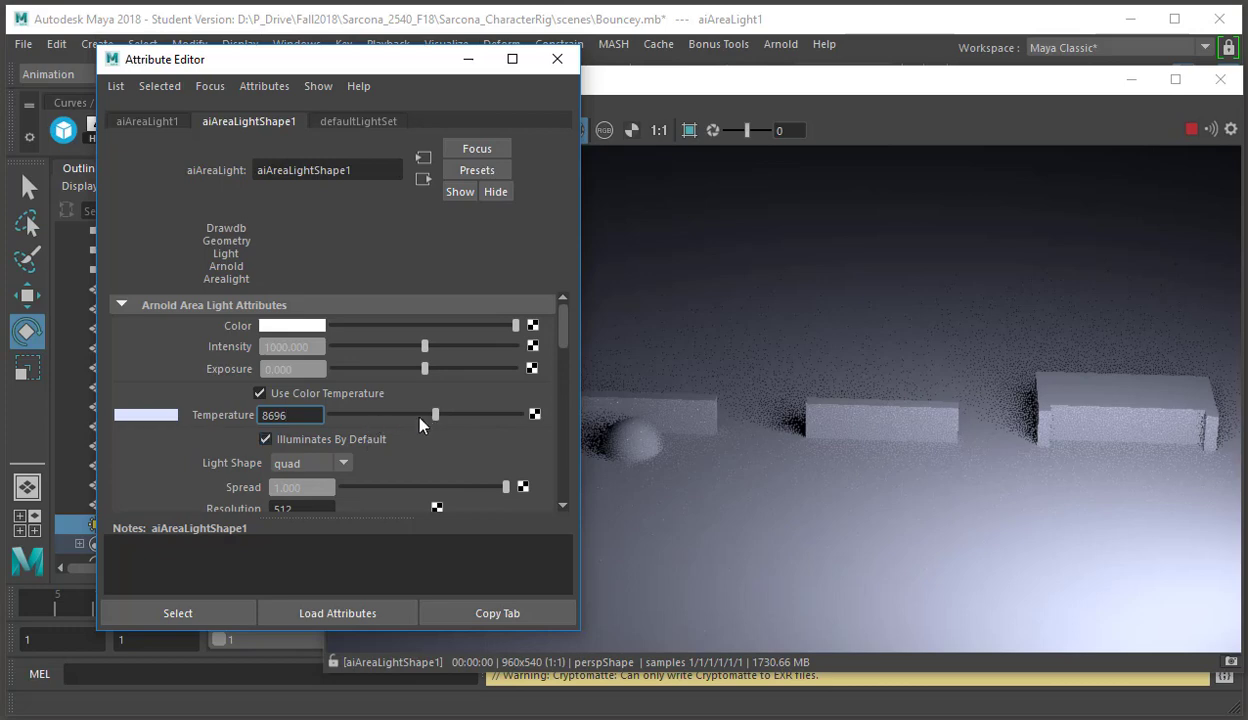
mouse_move(419, 420)
left_mouse_down()
mouse_move(407, 418)
mouse_move(419, 419)
left_mouse_up()
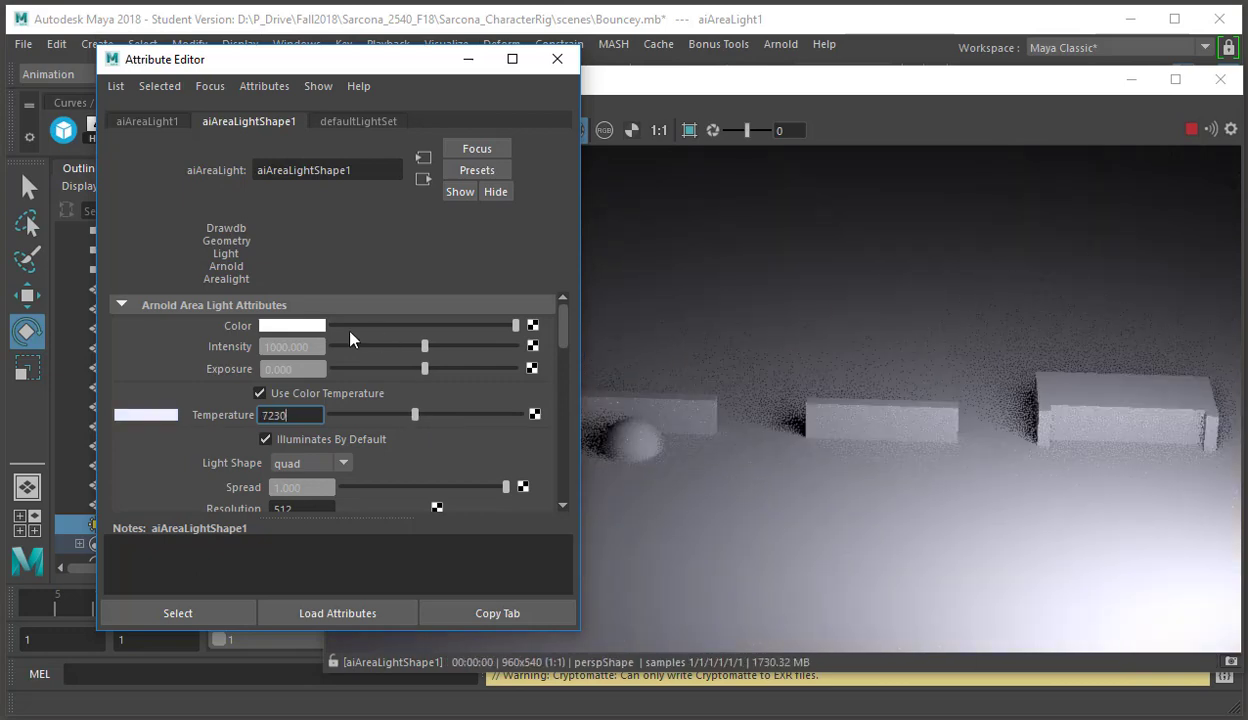
Turn off Use Color Temperature, try magenta as the area light's color, and return the color to white
left_click(295, 398)
left_click(290, 326)
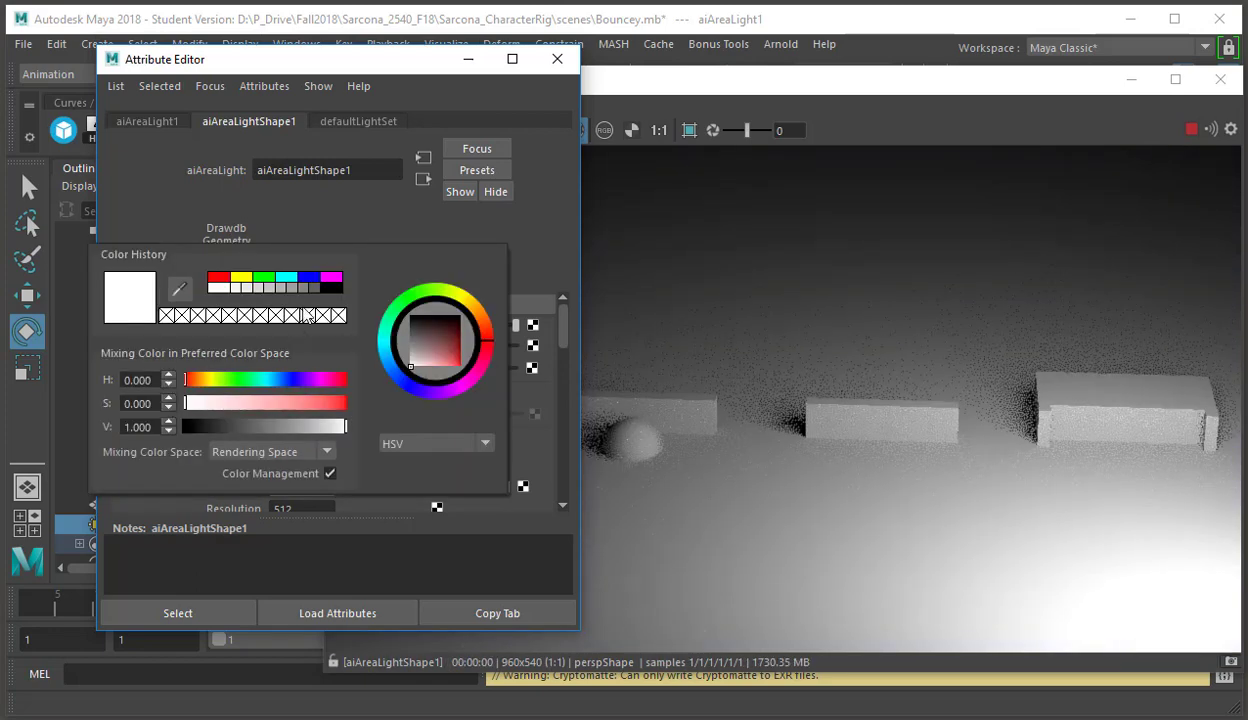
left_click(325, 281)
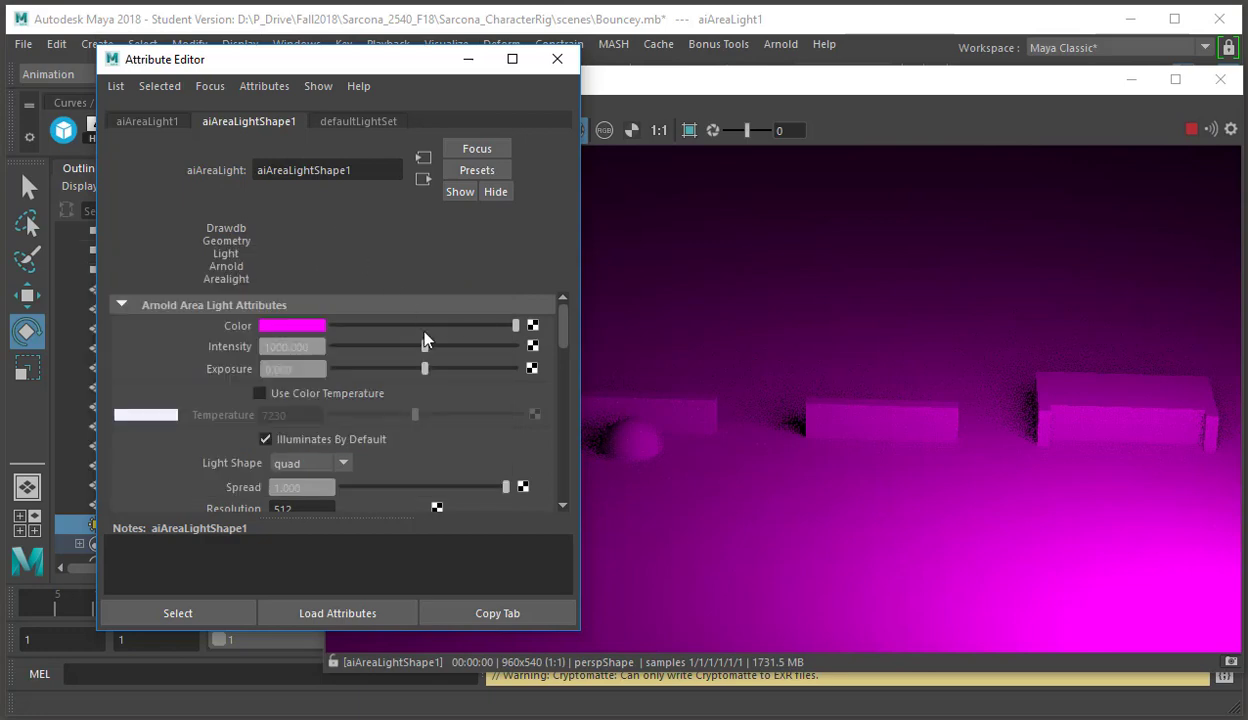
left_click_drag(423, 327, 333, 327)
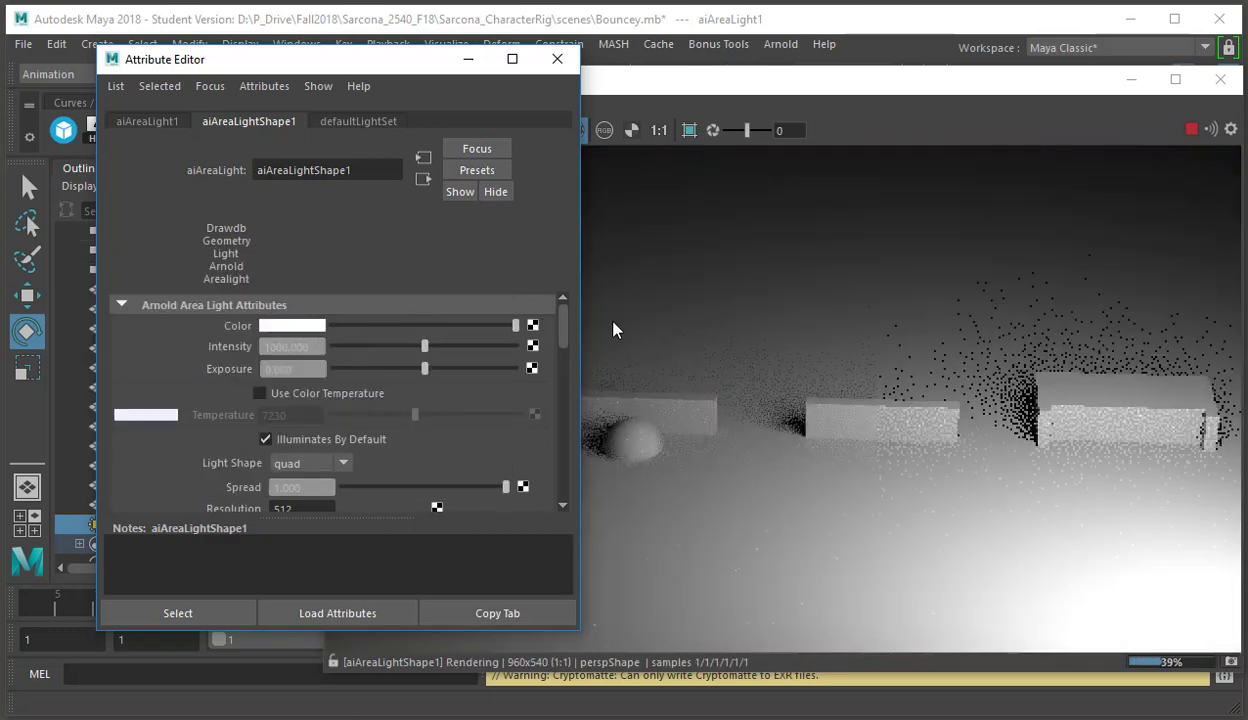
Re-enable Use Color Temperature on the area light and set the temperature to 5471
left_click(319, 390)
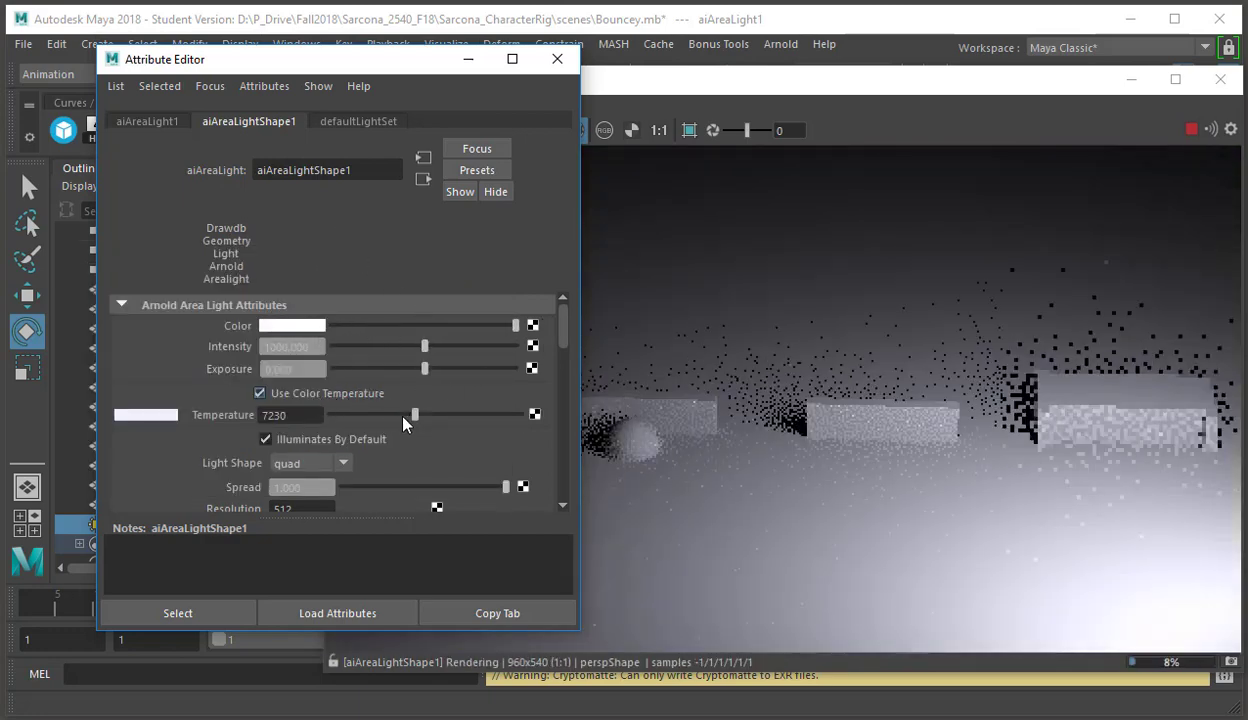
left_click_drag(403, 418, 392, 418)
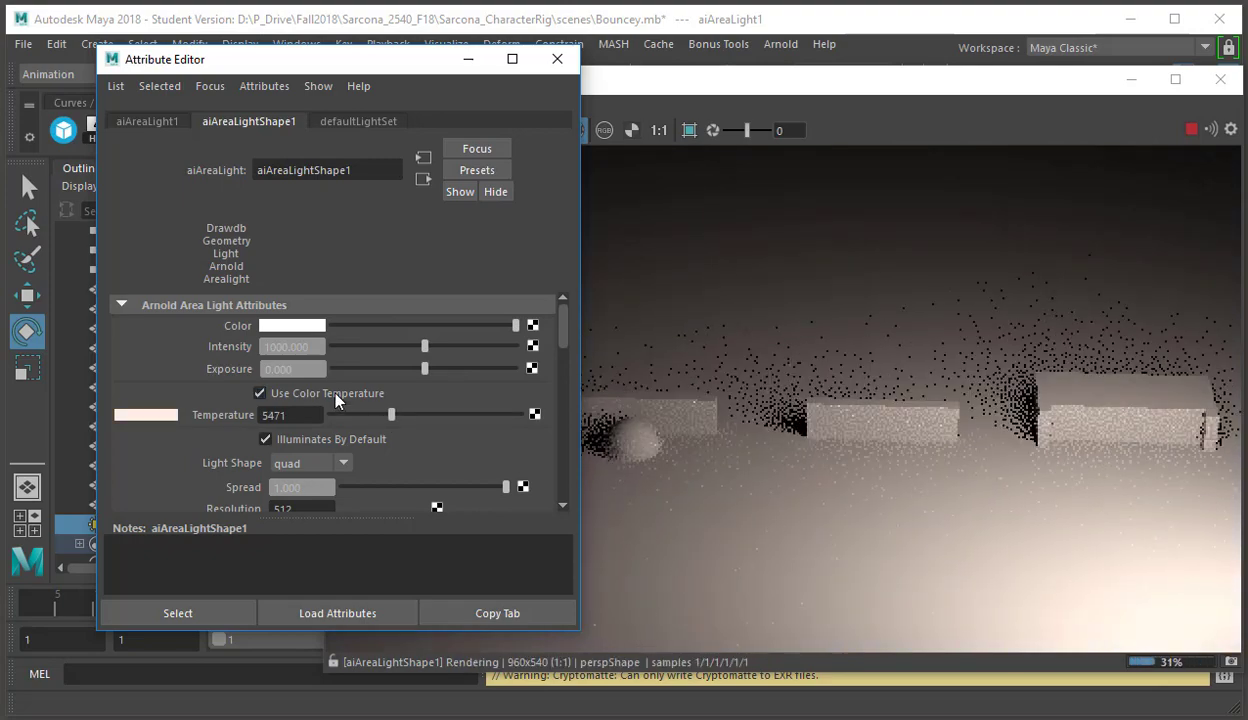
left_click(336, 396)
left_click(339, 395)
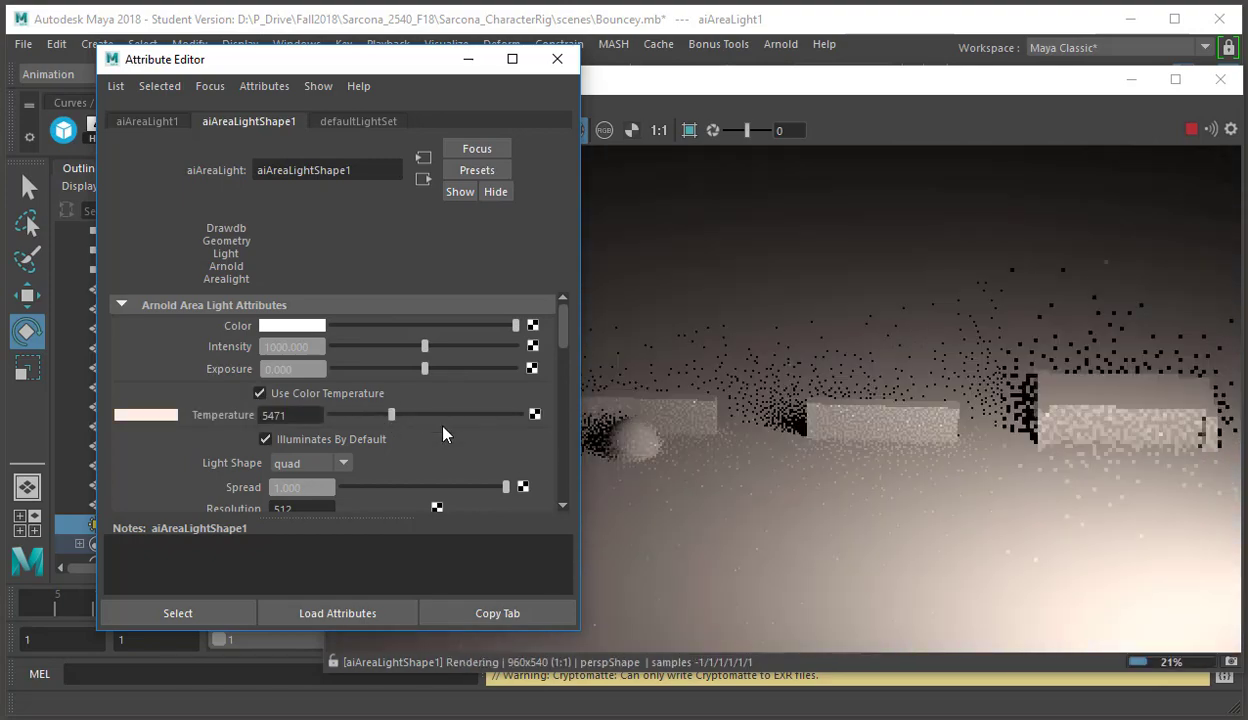
Try the cylinder light shape on the area light and examine the shadows around the sphere in the render
scroll(440, 432, "down", 2)
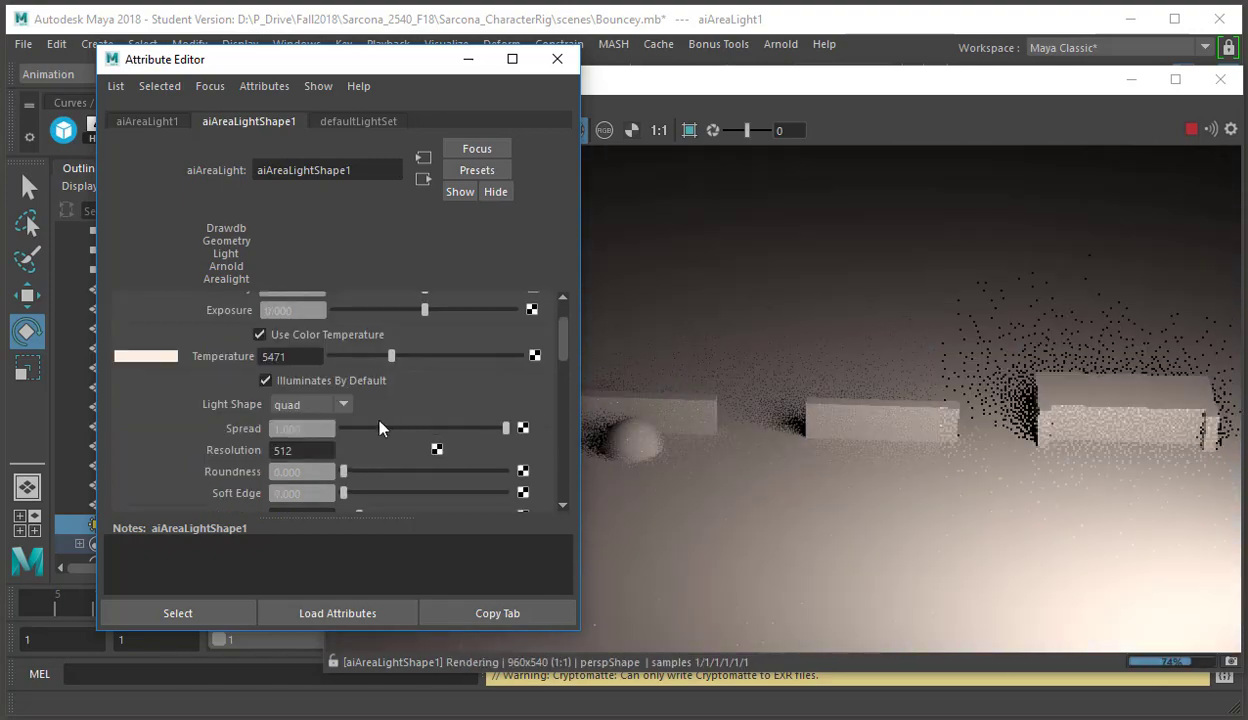
left_click(304, 401)
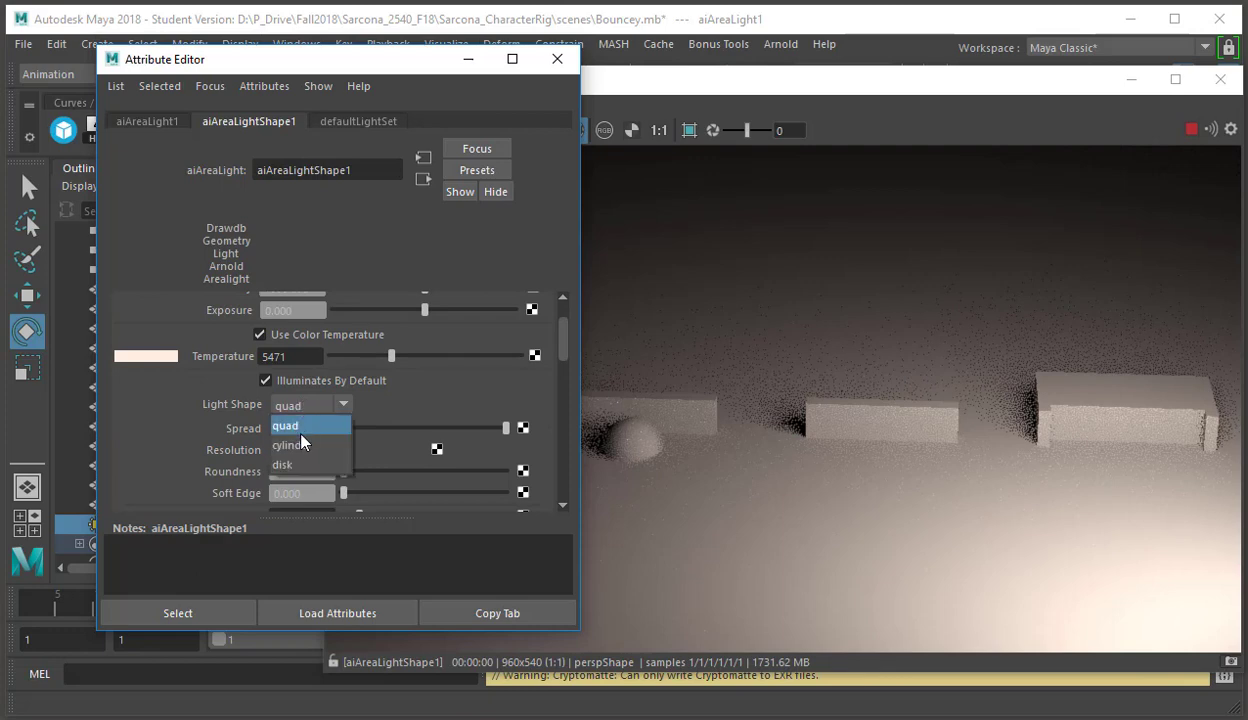
left_click(292, 445)
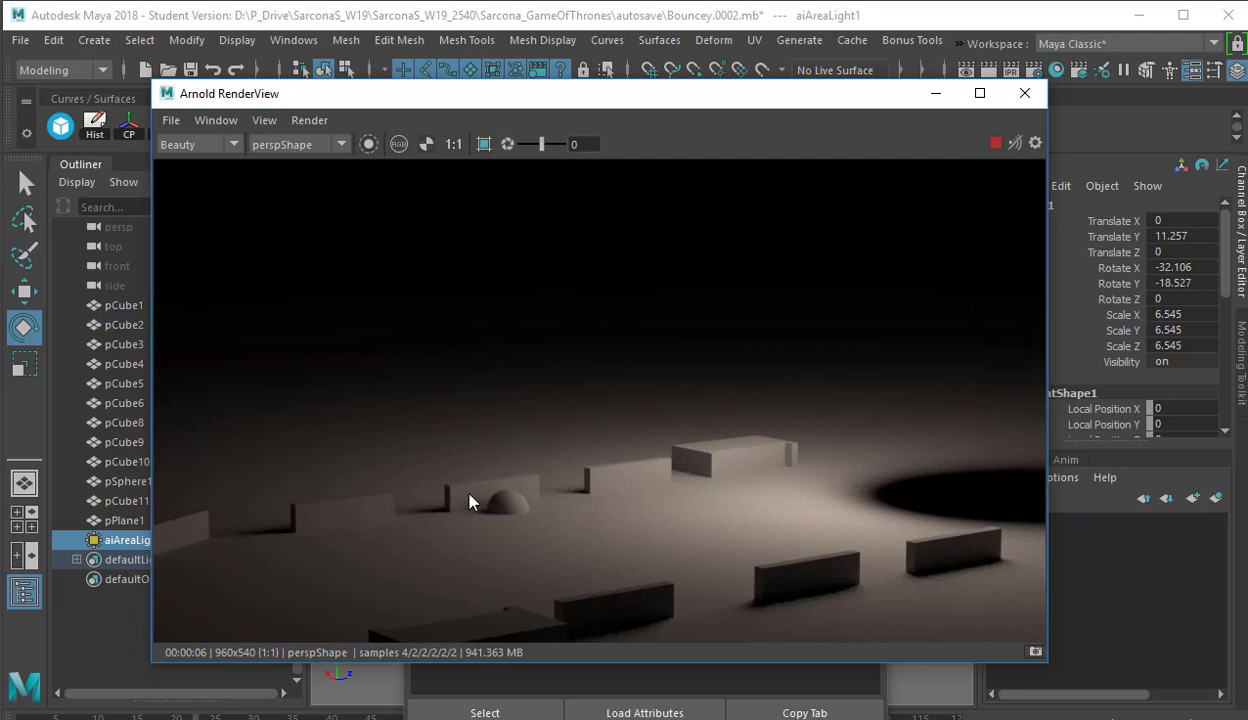
scroll(470, 500, "up", 5)
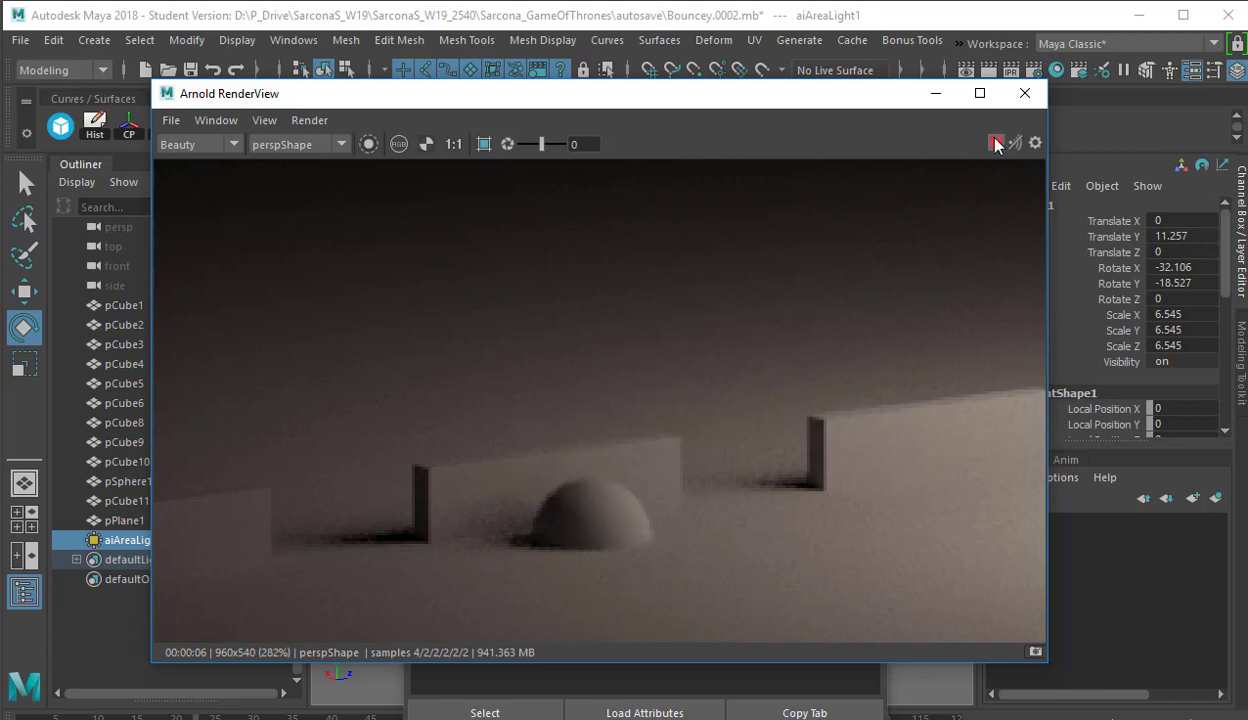
left_click(1024, 93)
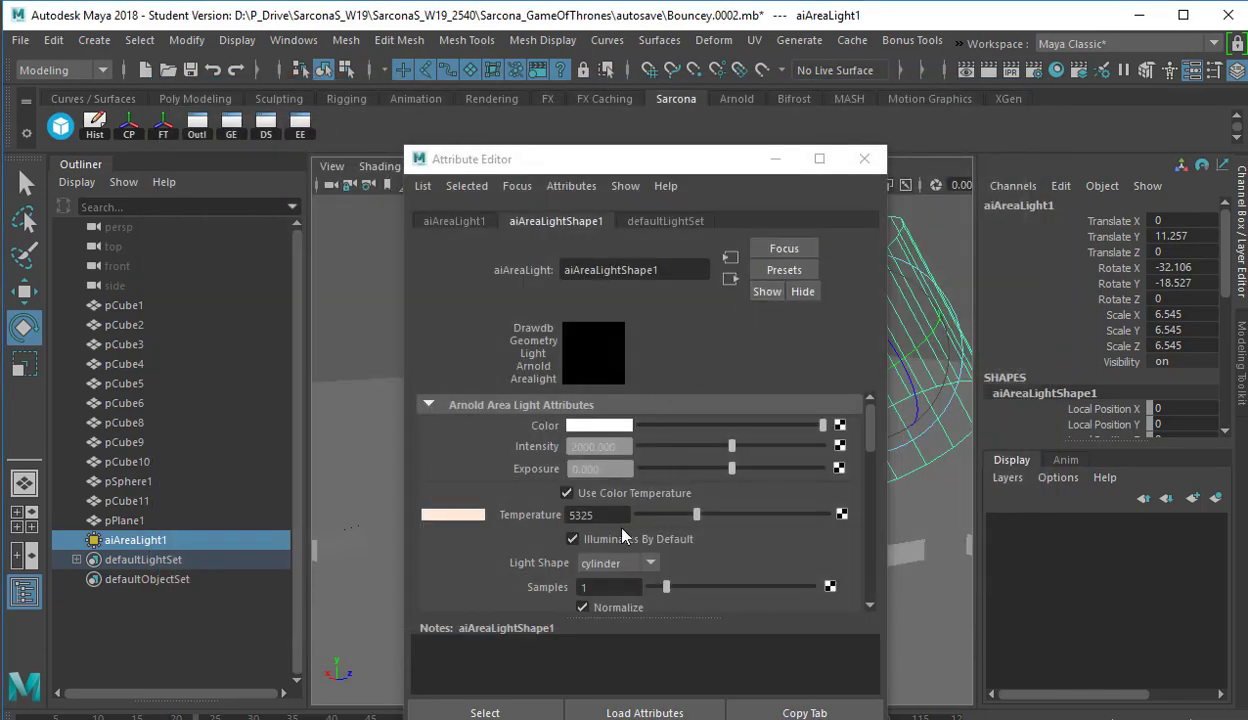
Set the area light's shape to quad and bring its spread, roundness, samples and shadow settings into view
left_click(608, 563)
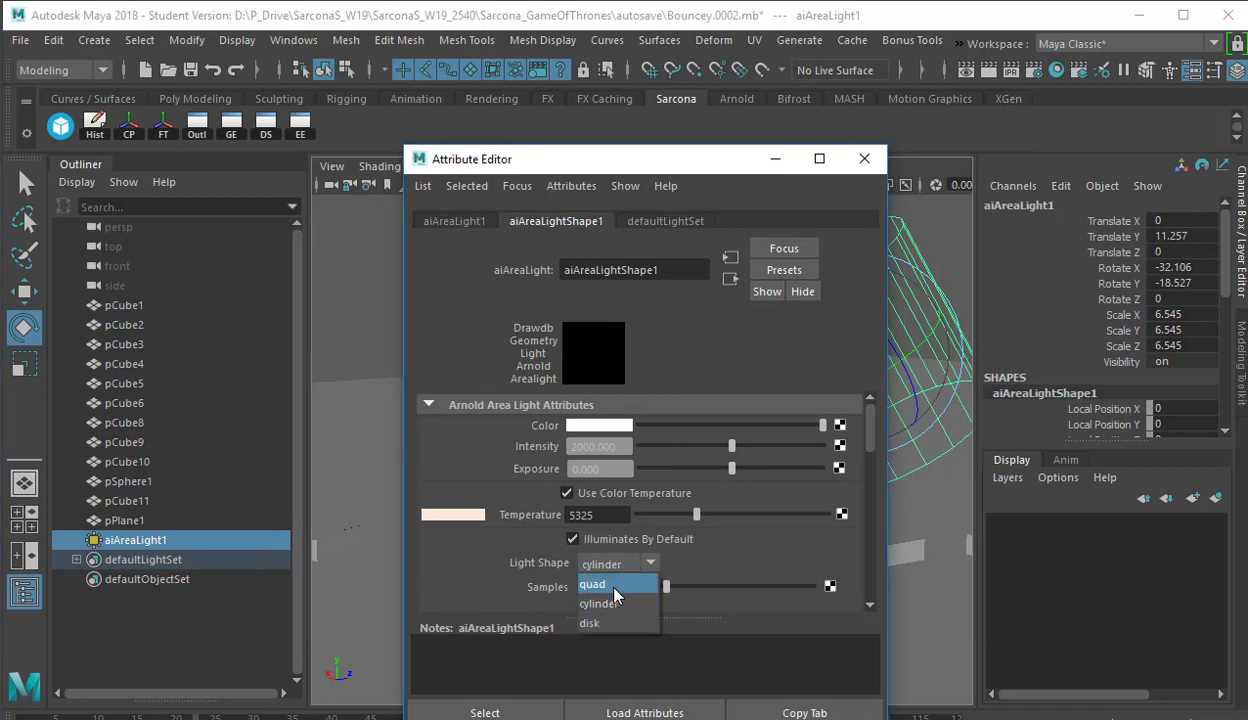
left_click(612, 586)
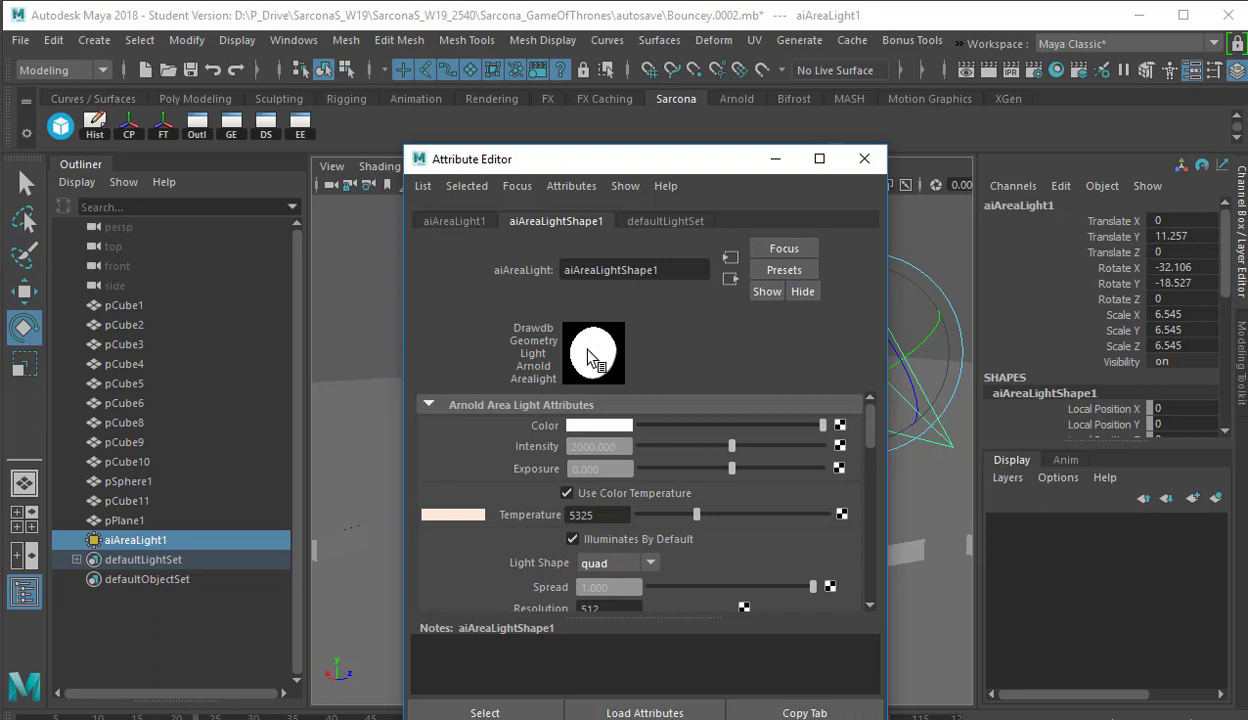
scroll(500, 540, "down", 2)
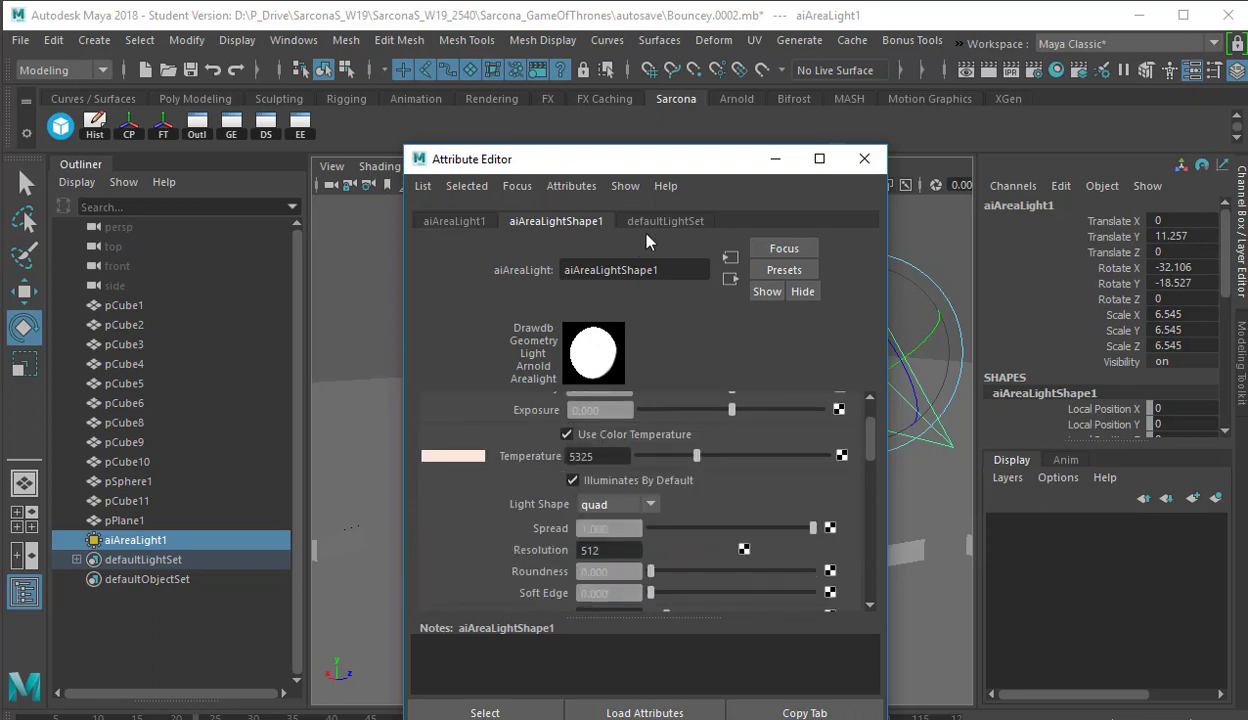
left_click_drag(644, 172, 395, 130)
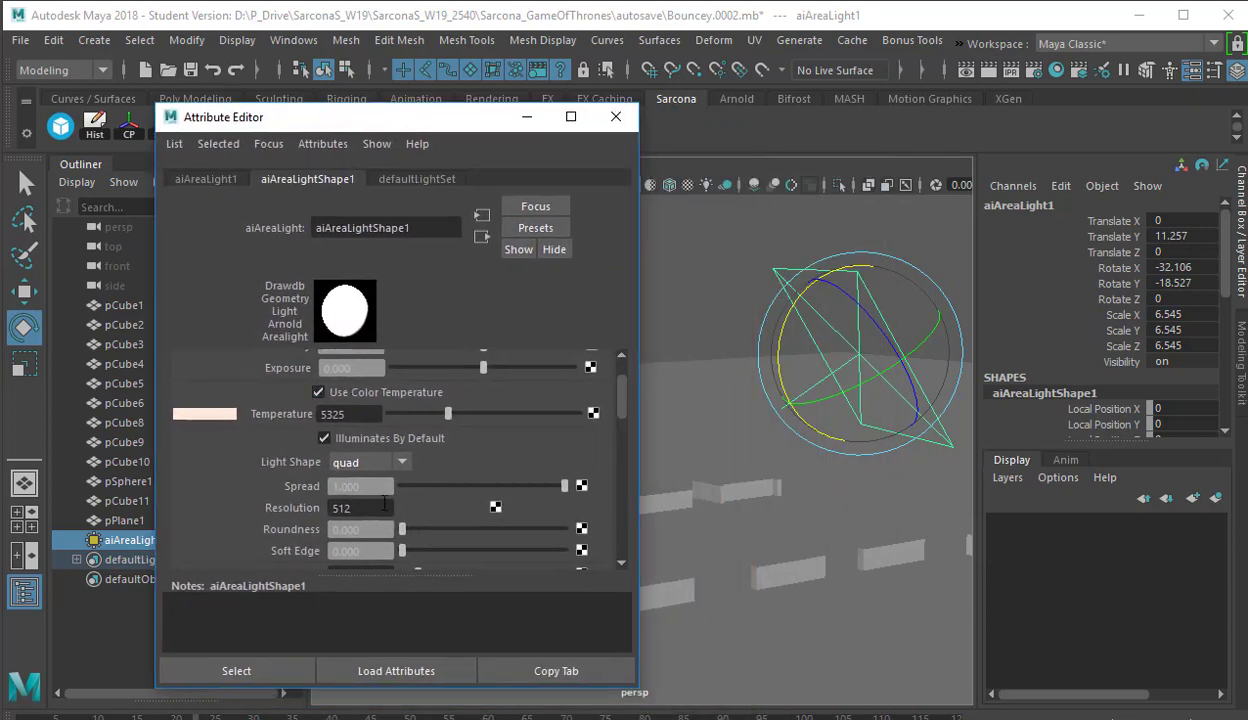
scroll(290, 478, "down", 3)
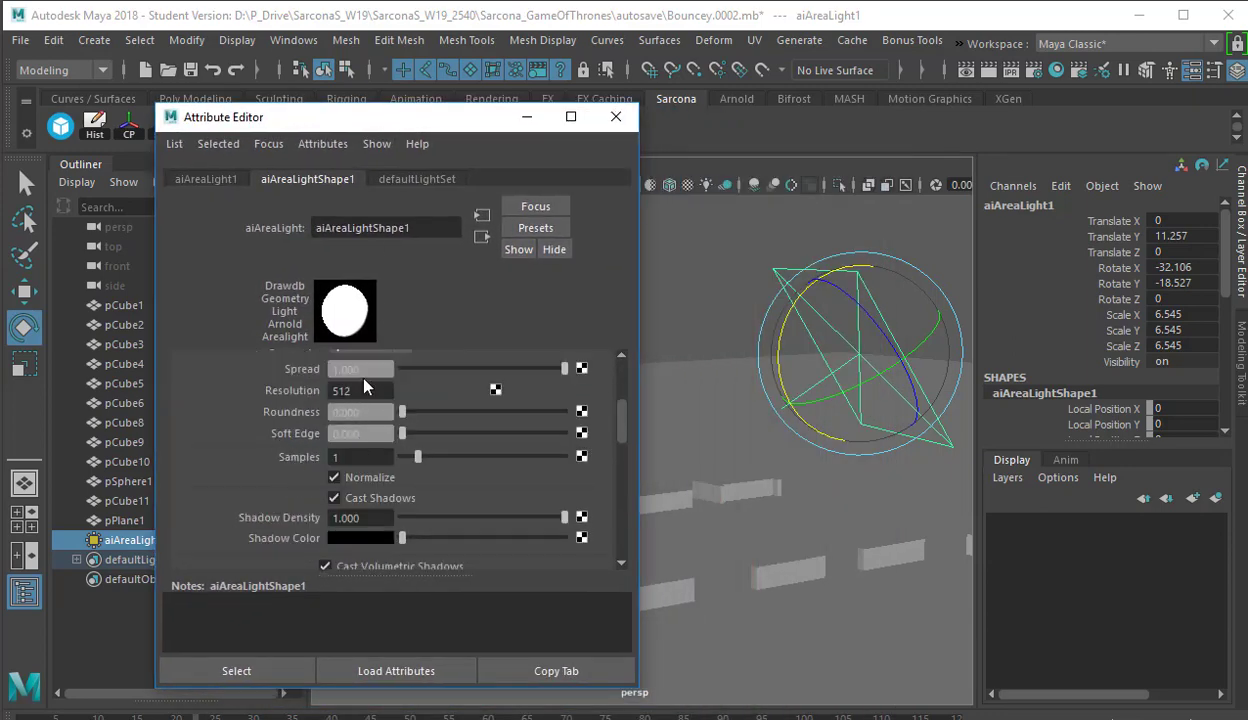
Close the area light's attributes and scale the small sphere among the blocks uniformly to about 8.842
scroll(420, 415, "down", 2)
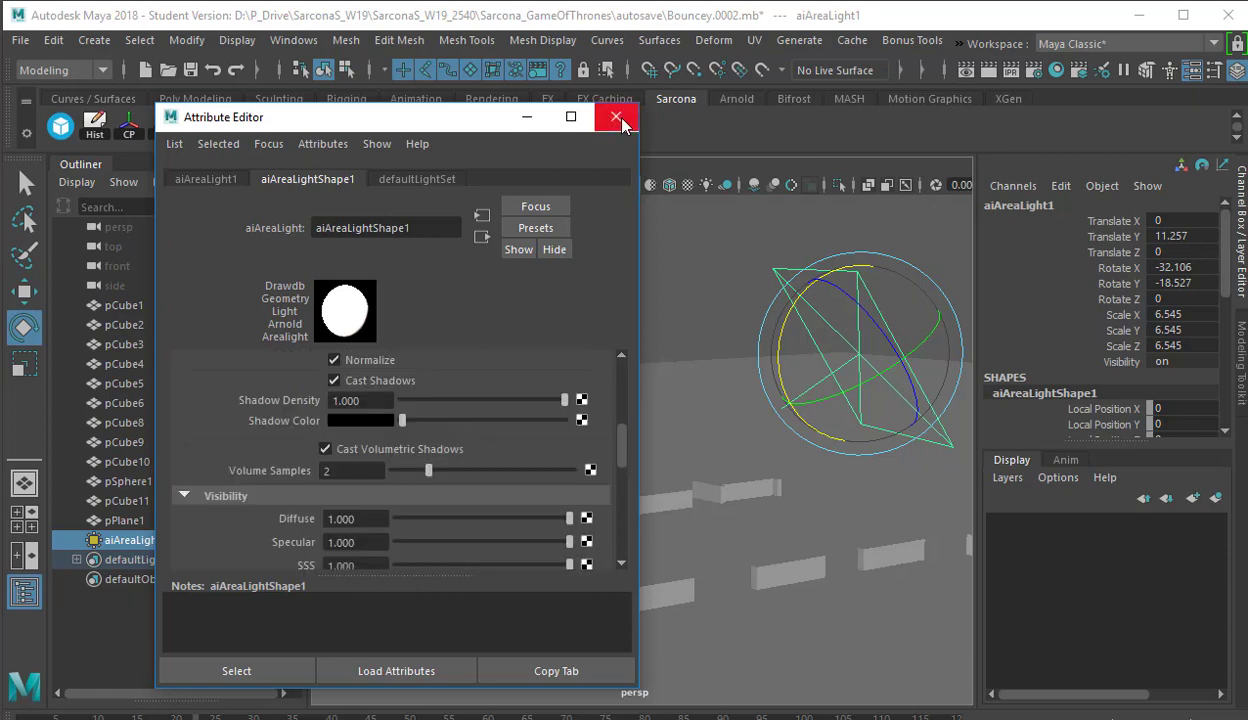
left_click(617, 118)
left_click(580, 517)
key("r")
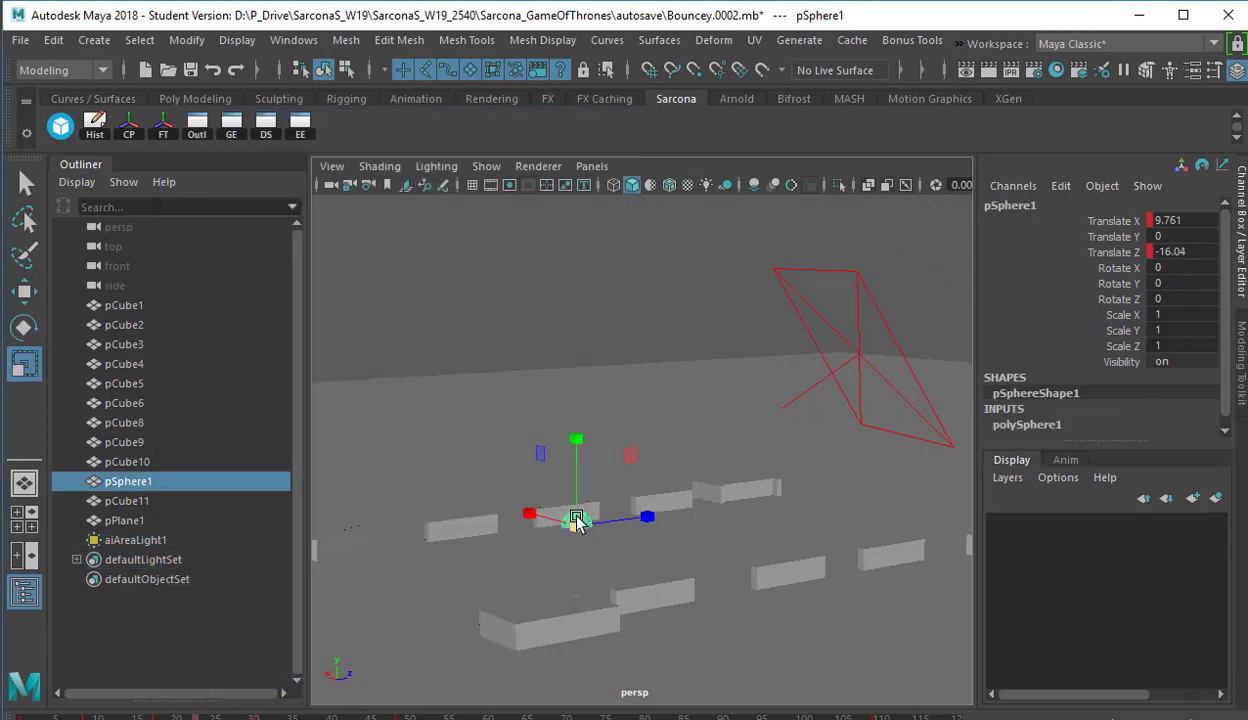
middle_click_drag(737, 490, 758, 474)
Start assigning a new material to the enlarged sphere and add Arnold's aiStandardSurface to the favorites
key("space")
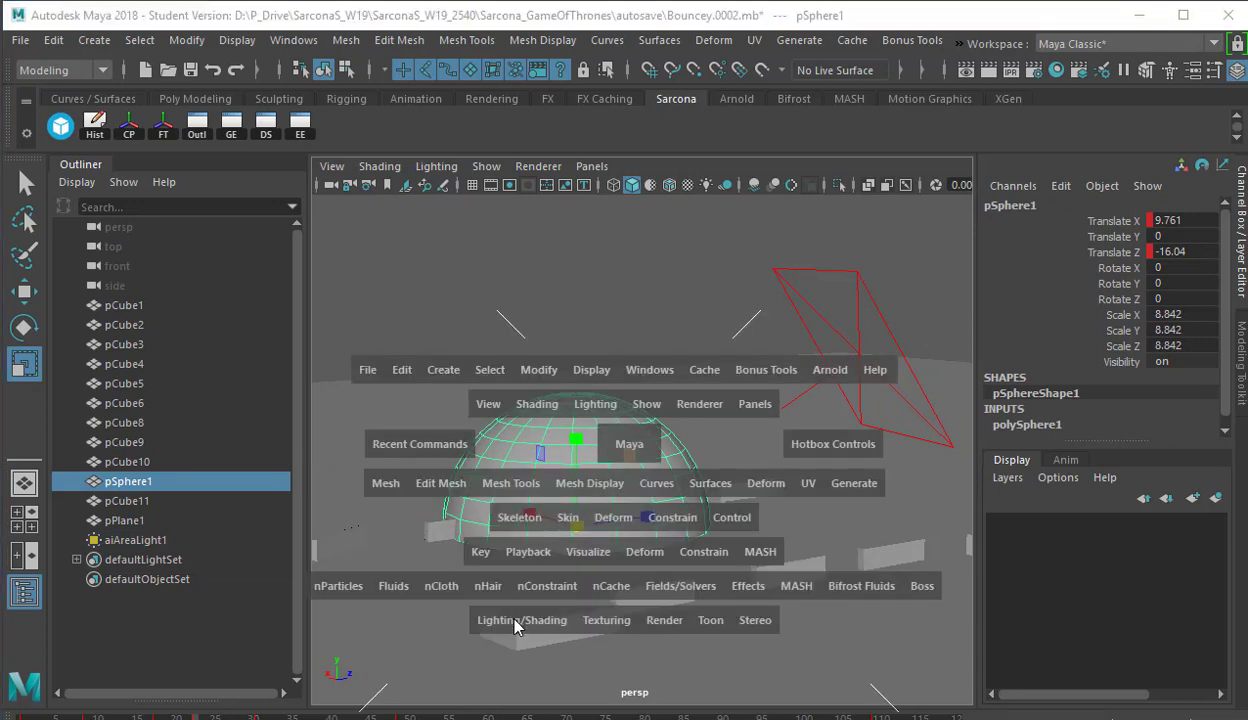
left_click(515, 622)
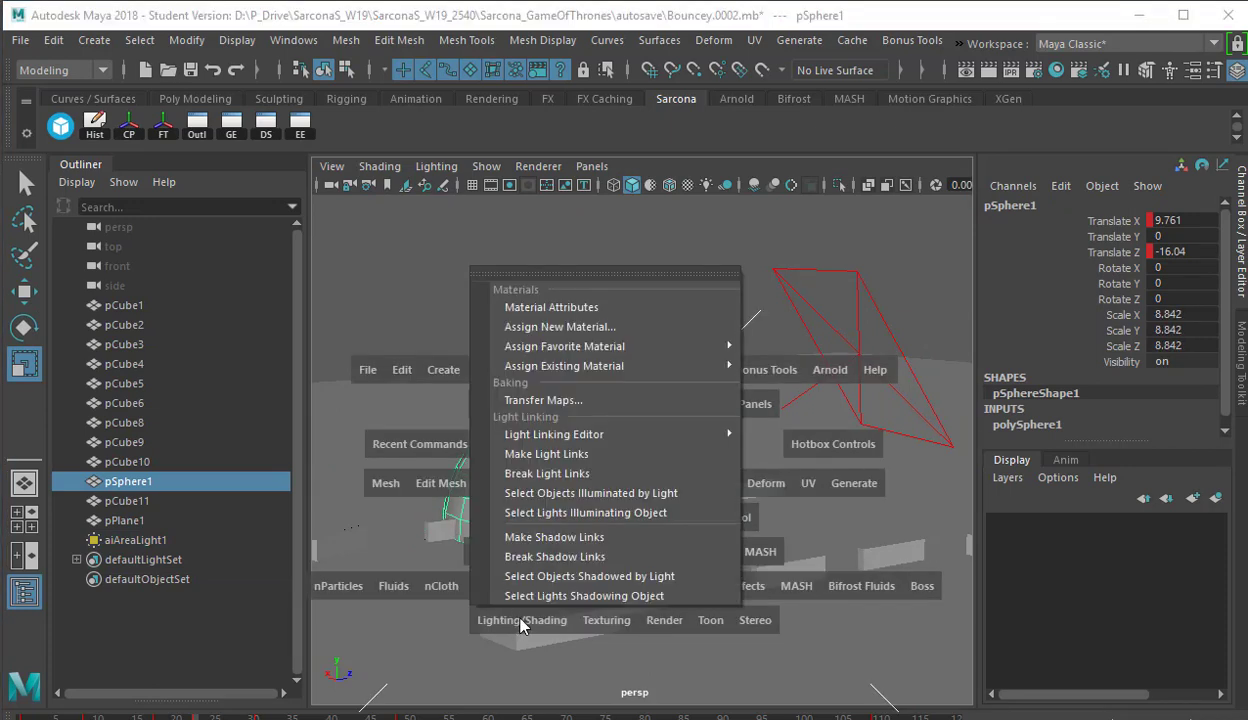
left_click(662, 327)
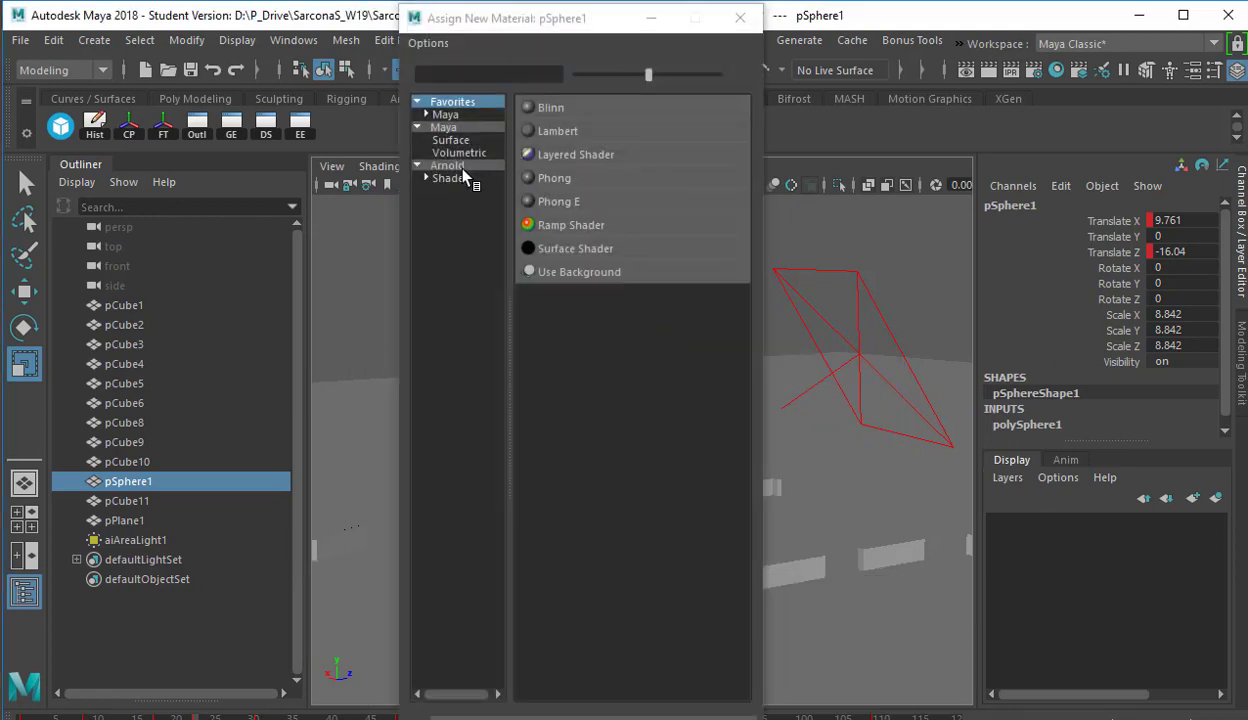
left_click(458, 166)
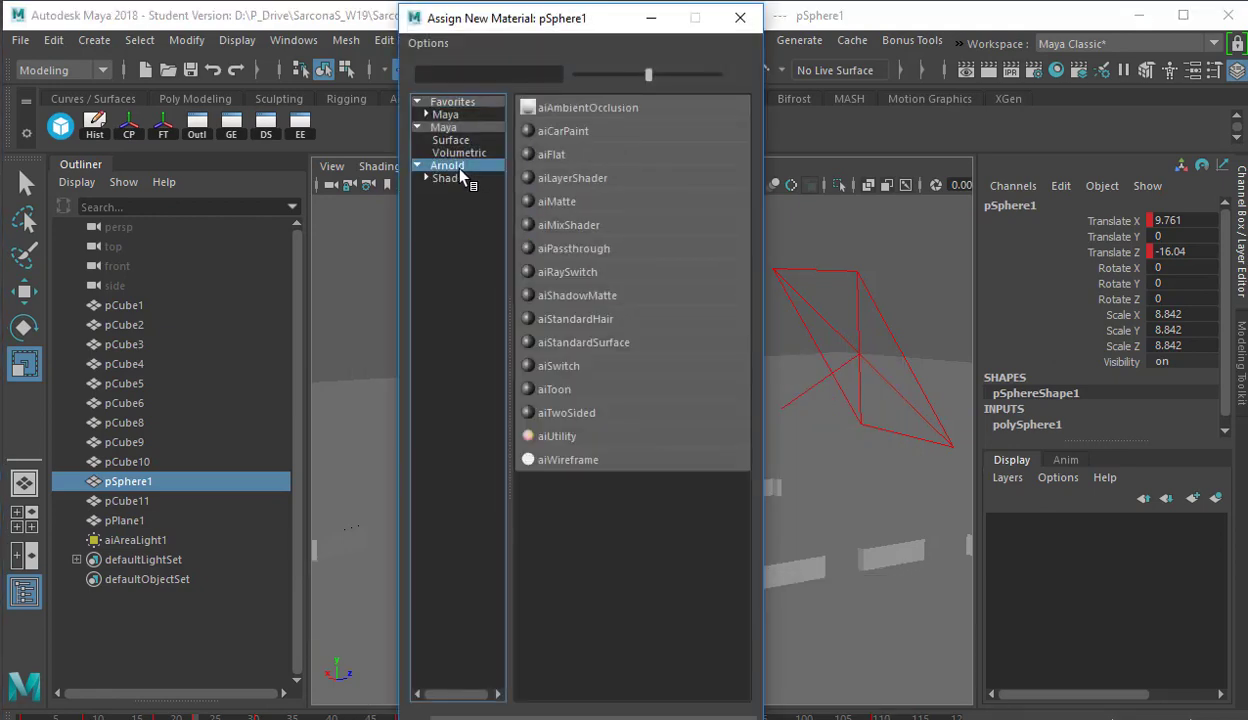
right_click(612, 343)
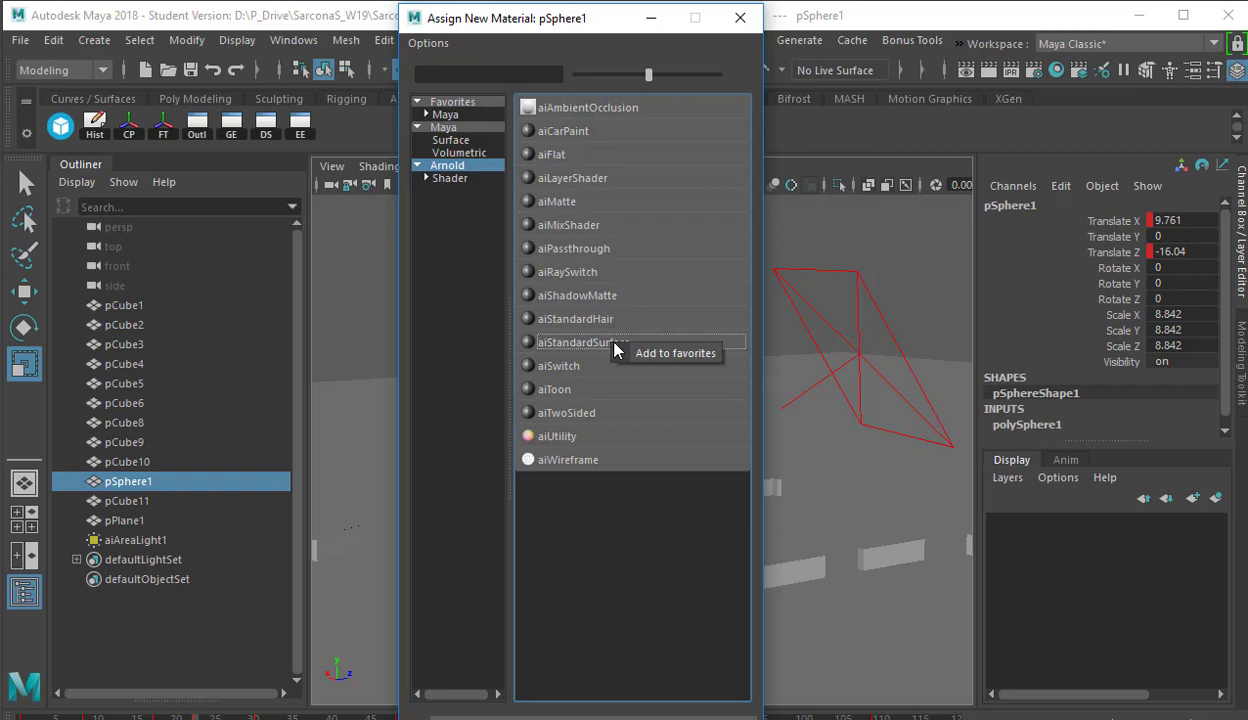
left_click(662, 357)
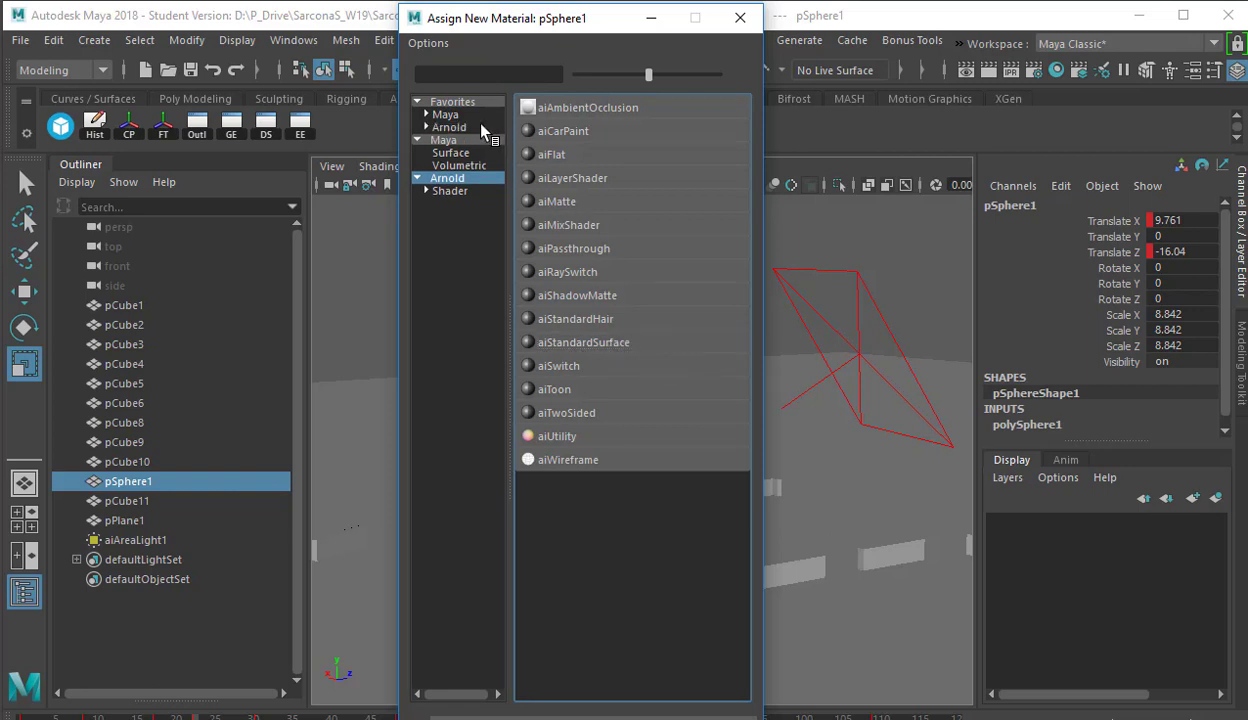
Assign the favorite aiStandardSurface material to the sphere and set its base metalness to about 0.413
left_click(455, 101)
left_click(450, 127)
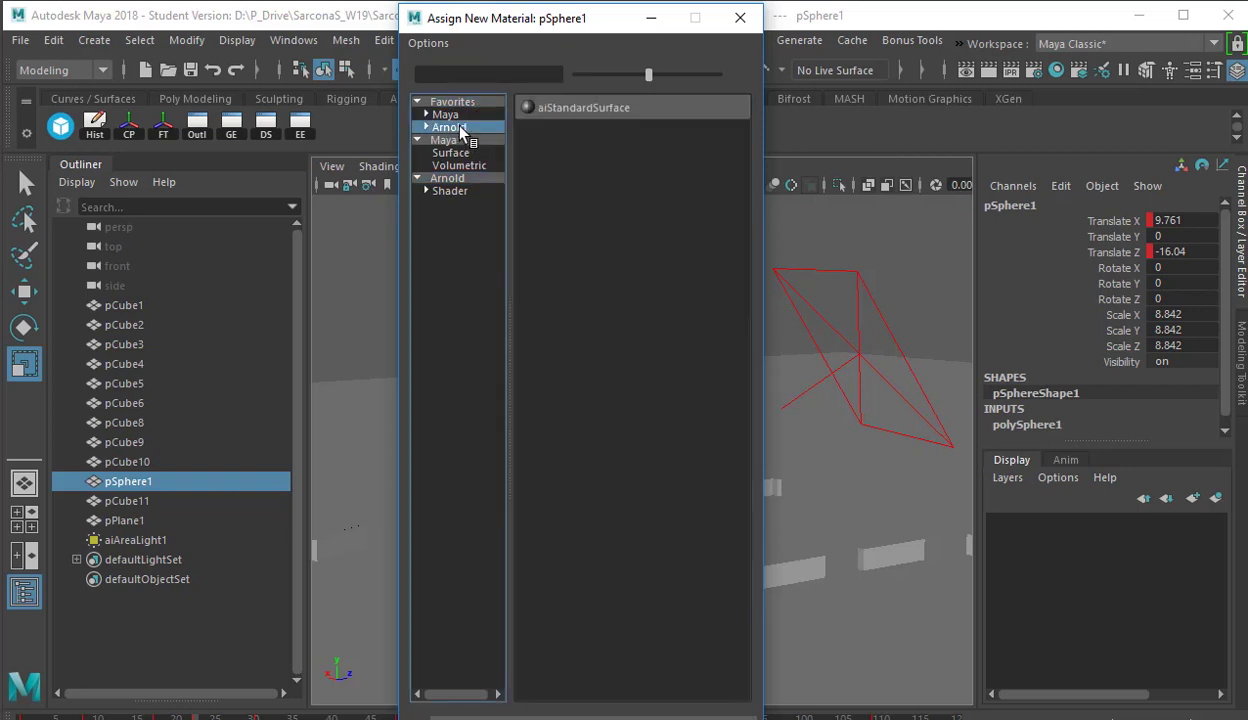
left_click(590, 110)
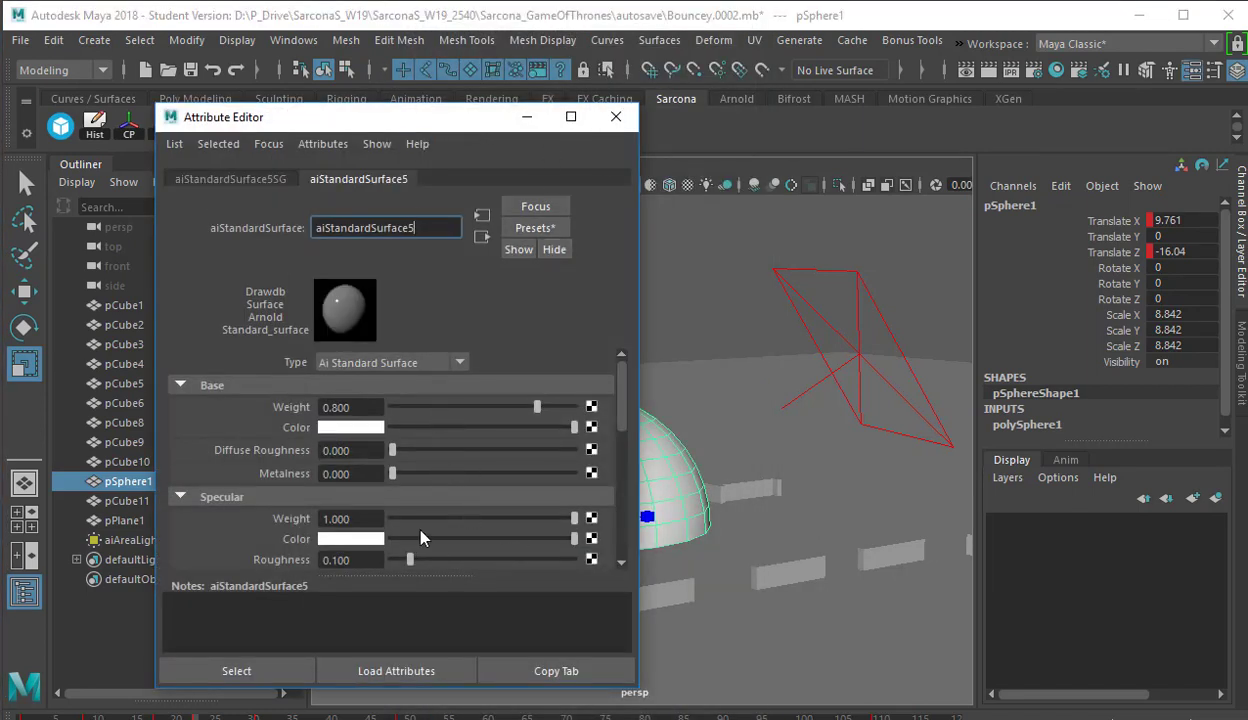
left_click_drag(424, 474, 467, 472)
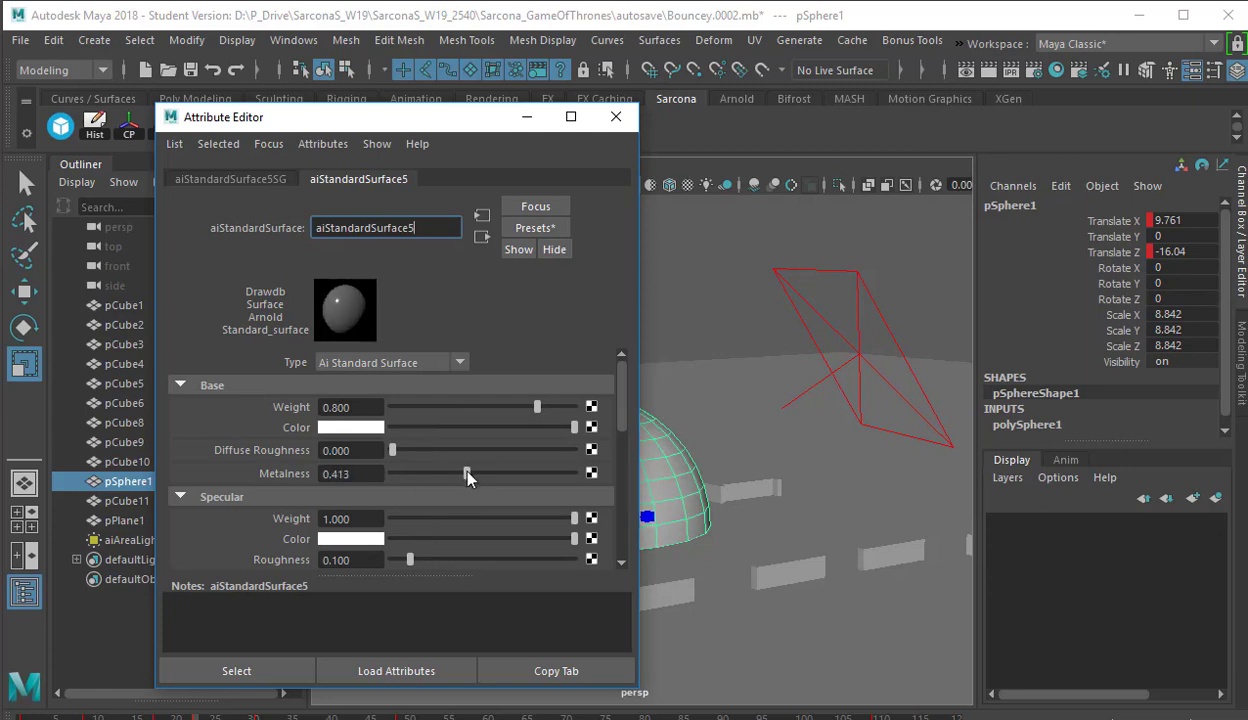
left_click(616, 116)
Render a close-up of the sphere in Arnold RenderView and examine the light's reflection on its surface
scroll(577, 457, "up", 2)
scroll(577, 457, "up", 2)
middle_click_drag(766, 473, 635, 479, "alt")
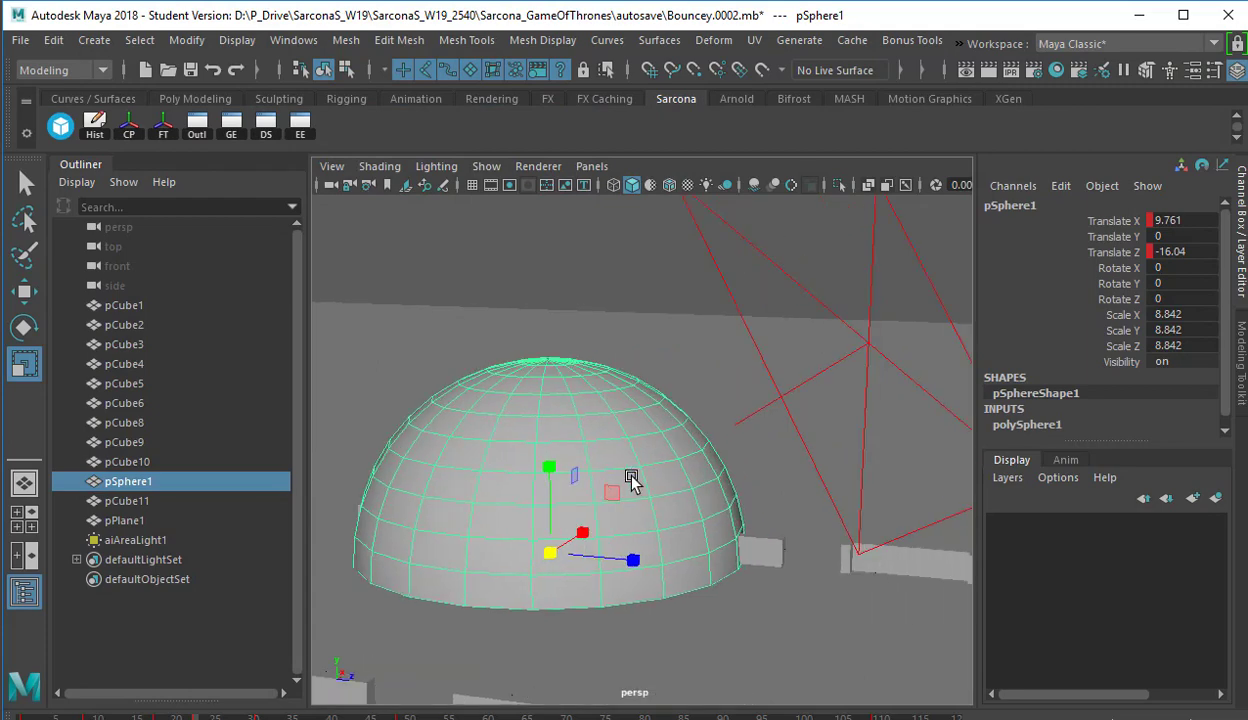
left_click(962, 54)
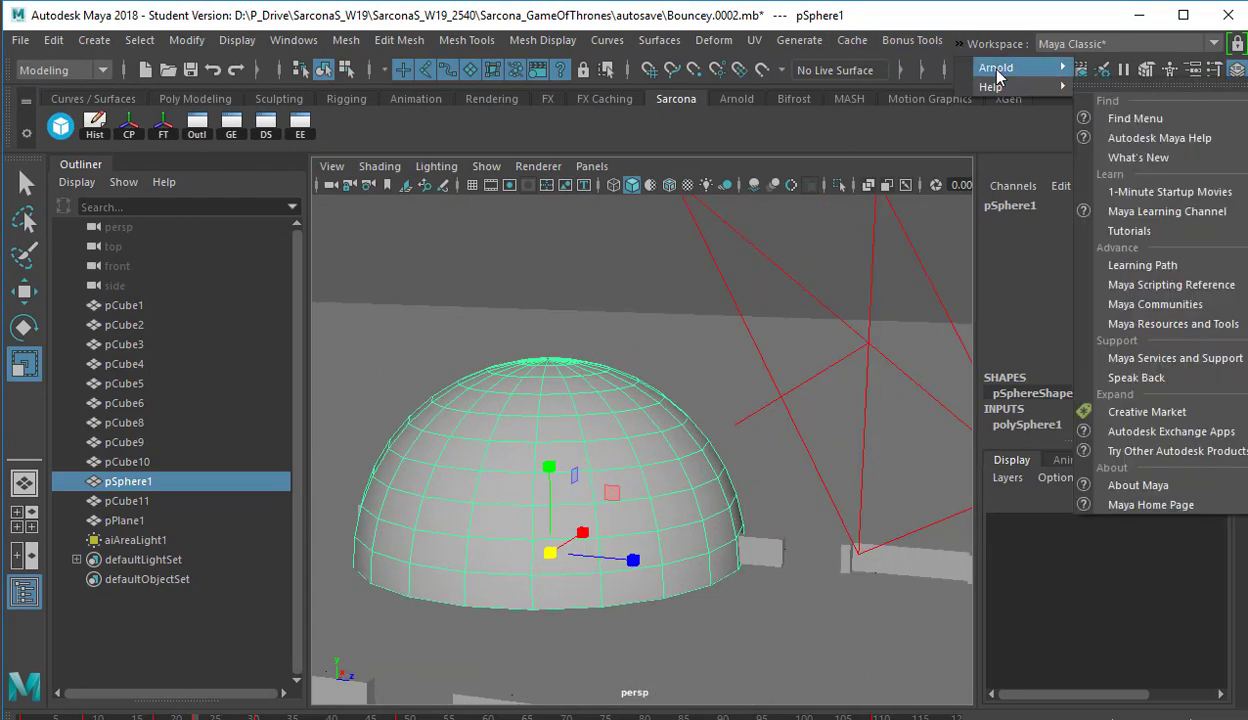
left_click(1130, 82)
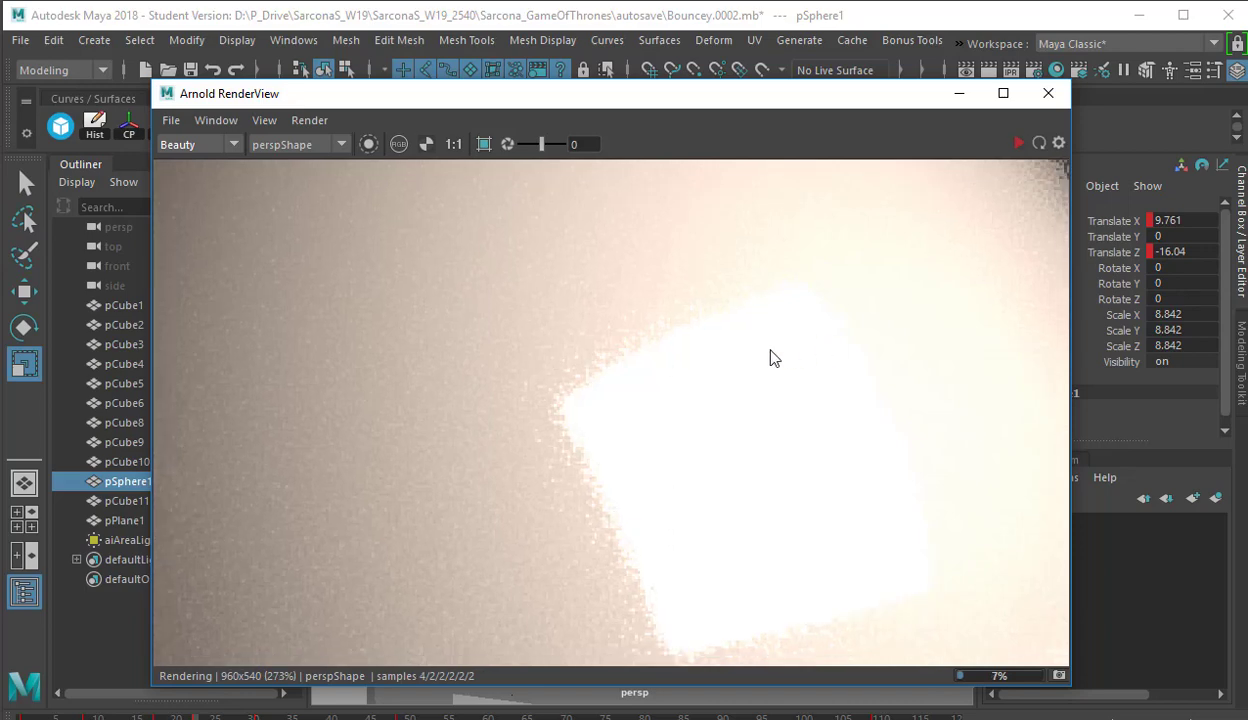
scroll(772, 357, "down", 5)
scroll(772, 362, "up", 2)
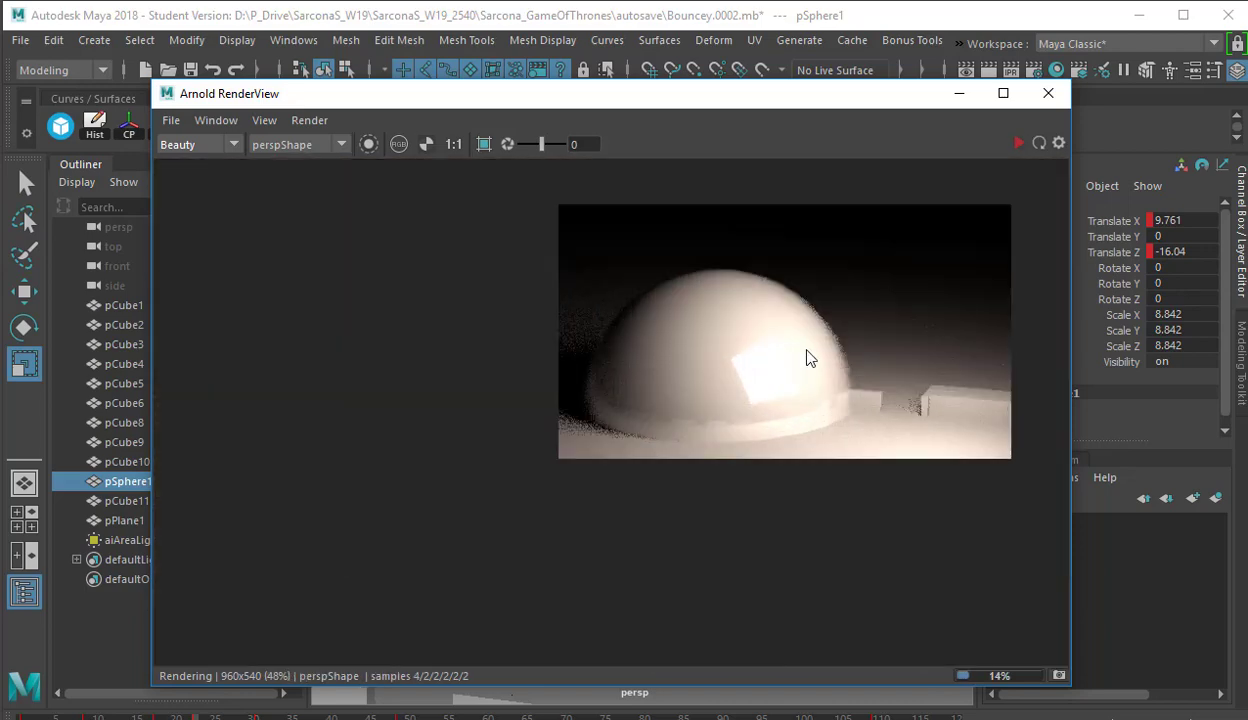
middle_click_drag(808, 357, 627, 418)
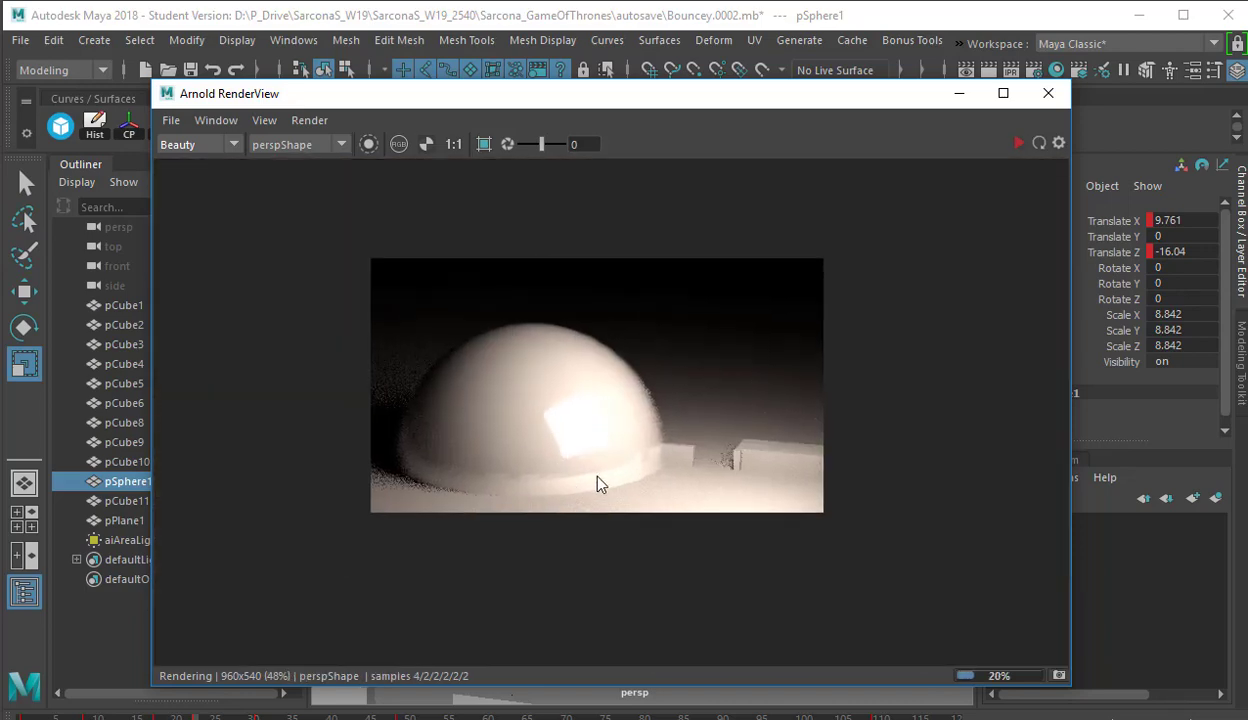
scroll(590, 399, "up", 1)
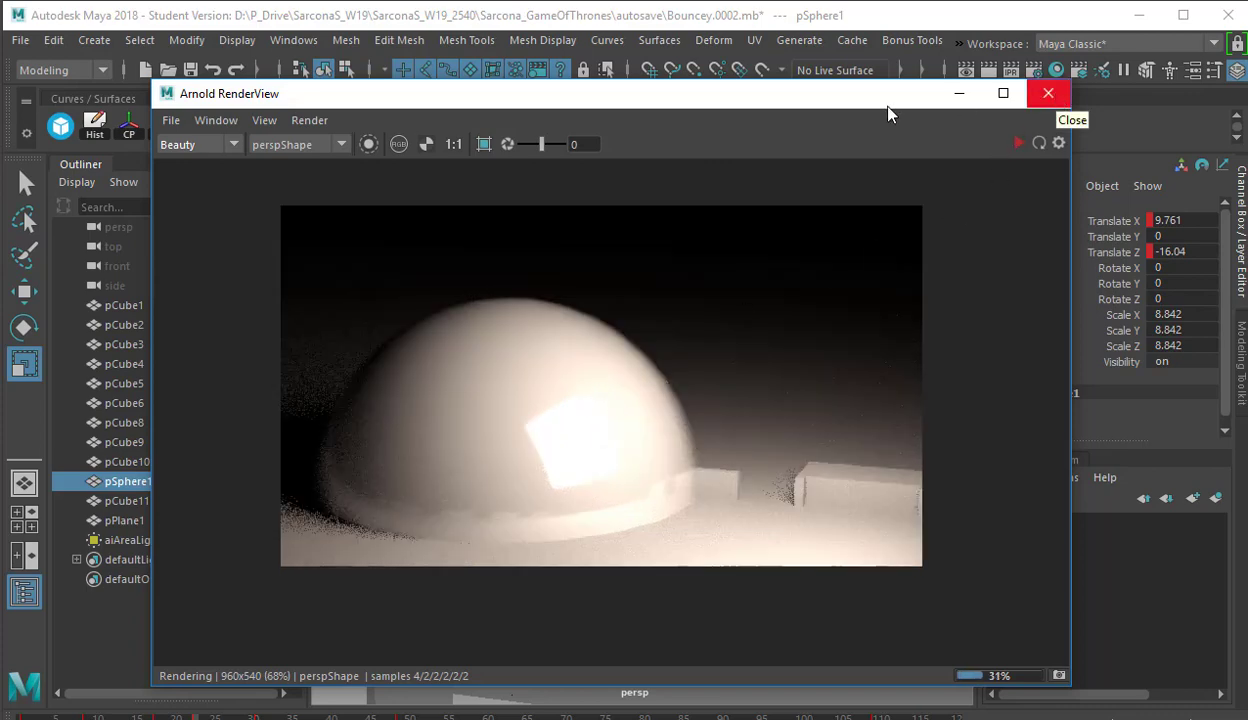
Show the area light's shape attributes in the Attribute Editor, placed beside the render so both can be seen
left_click_drag(847, 100, 788, 103)
key("ctrl+a")
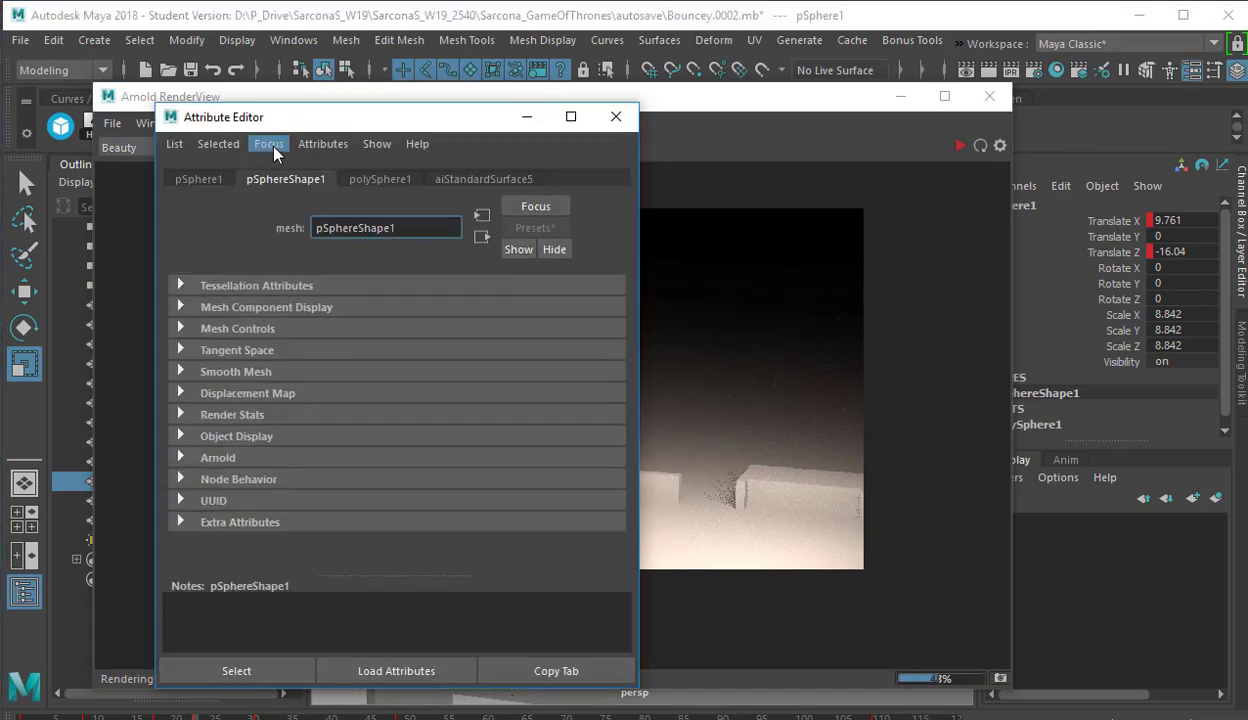
left_click(266, 143)
left_click(300, 202)
left_click(280, 180)
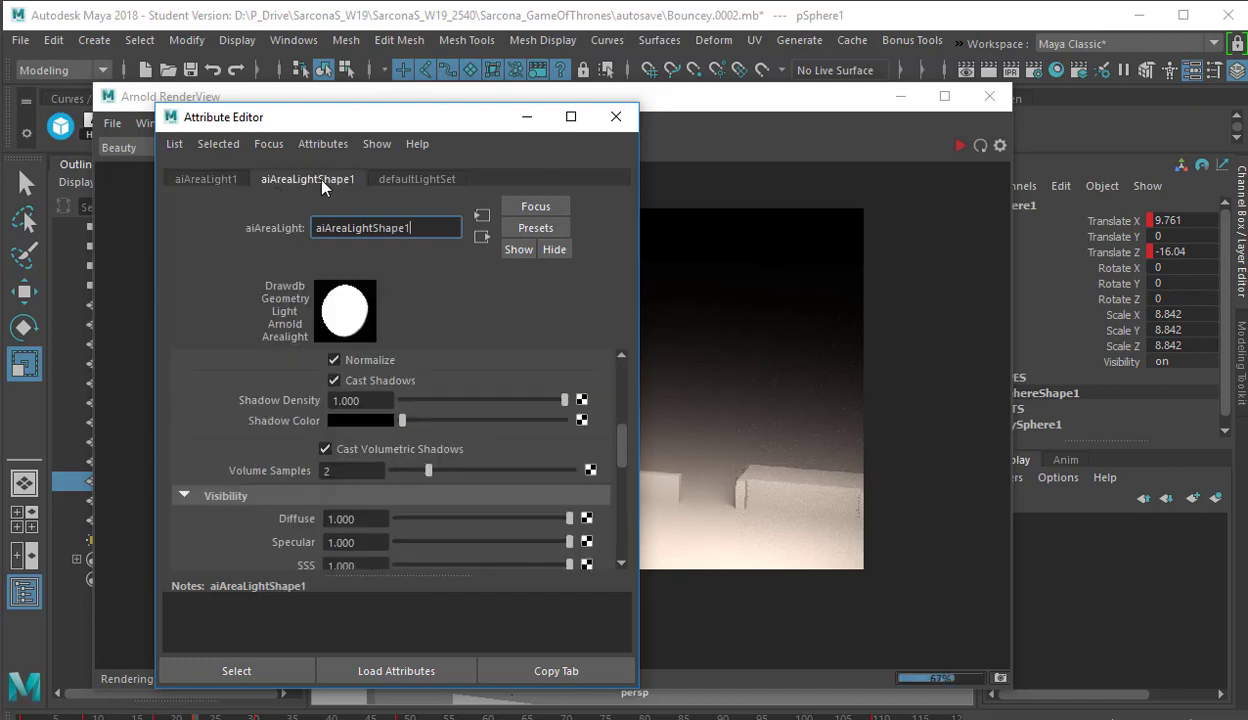
scroll(275, 514, "up", 3)
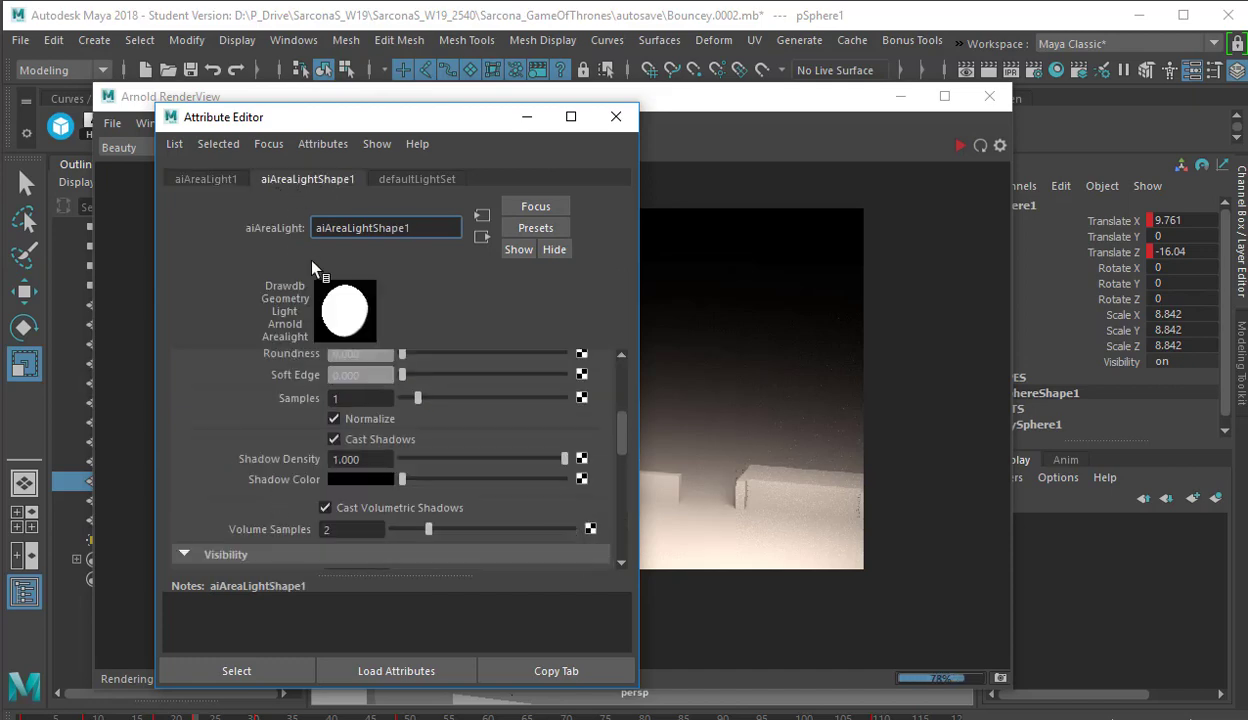
left_click_drag(388, 118, 938, 120)
Set the area light's roundness to 1, run a live test render of the sphere's highlight, and stop it
left_click(911, 414)
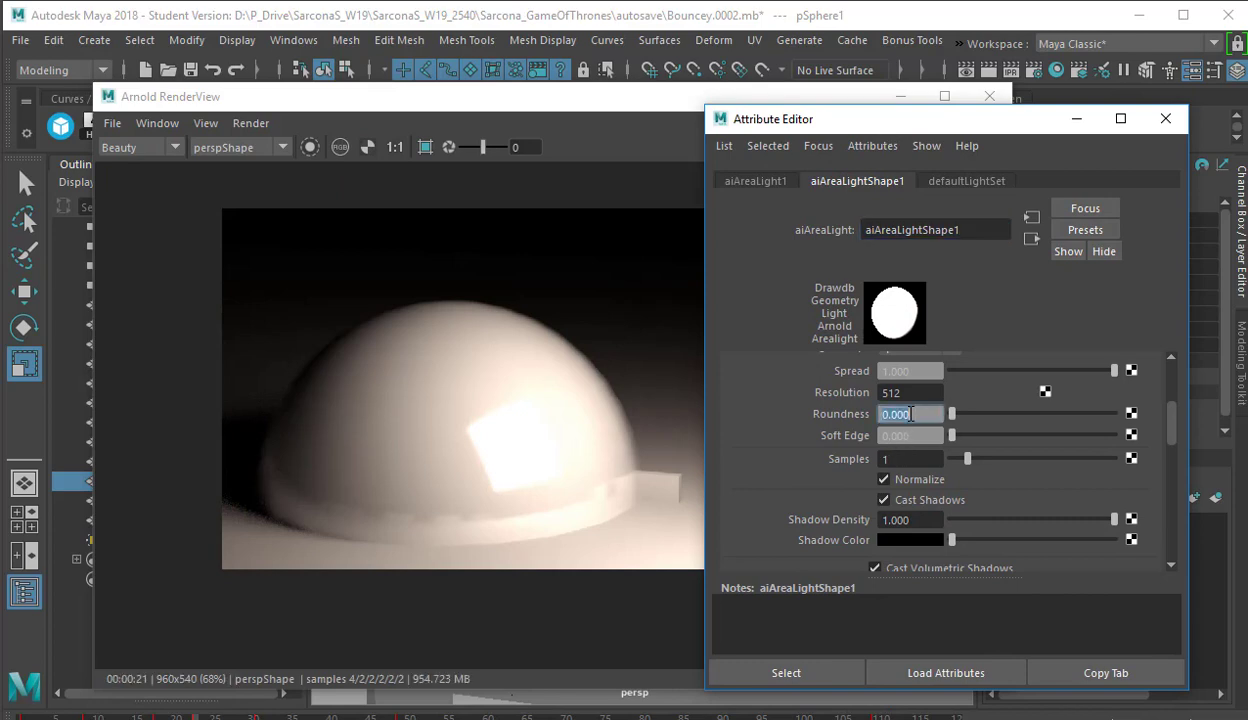
type("1")
key("Return")
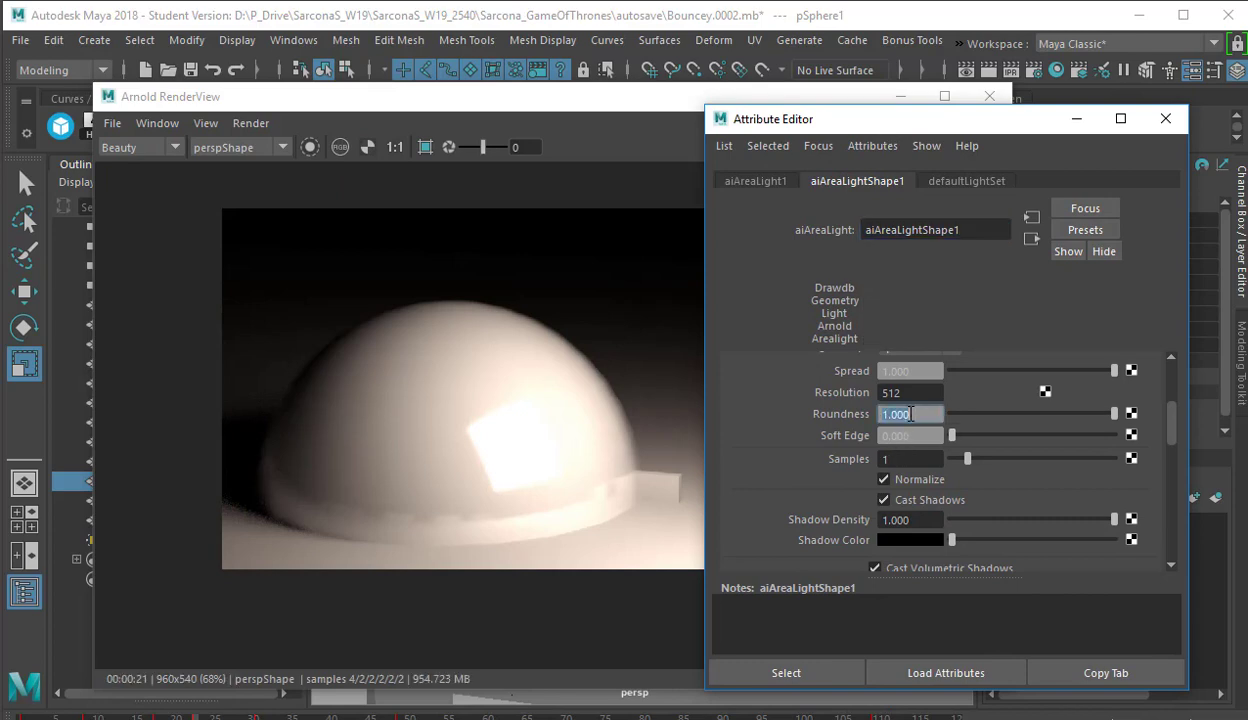
left_click(624, 167)
left_click(958, 148)
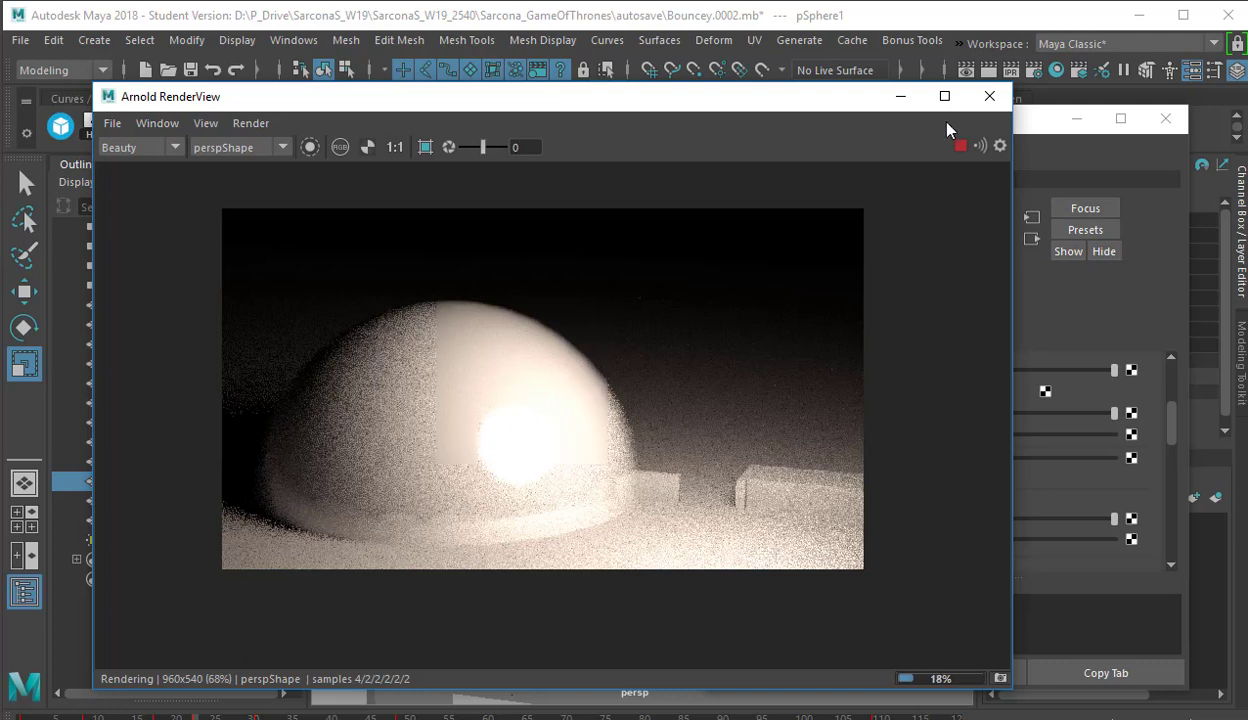
left_click(960, 146)
Lower the Arnold sampling to Camera (AA) -1 and diffuse, specular, transmission, SSS and volume indirect 1 each
left_click(1090, 161)
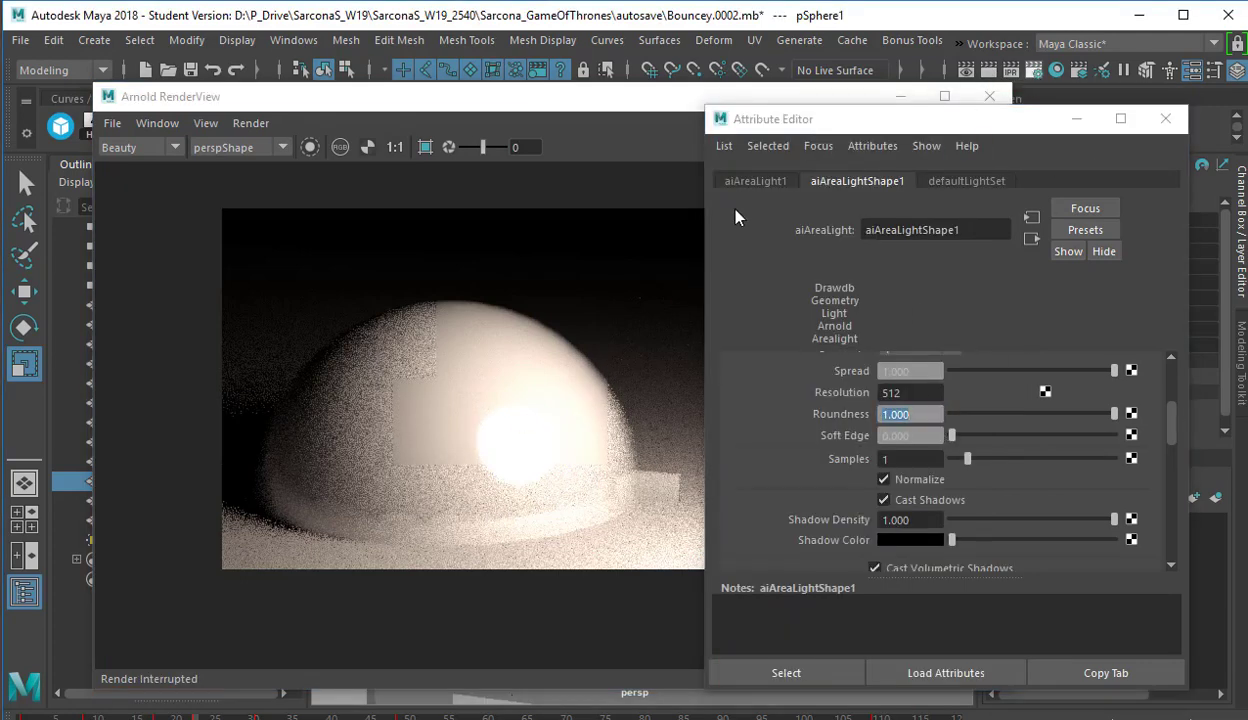
left_click(296, 222)
left_click(417, 328)
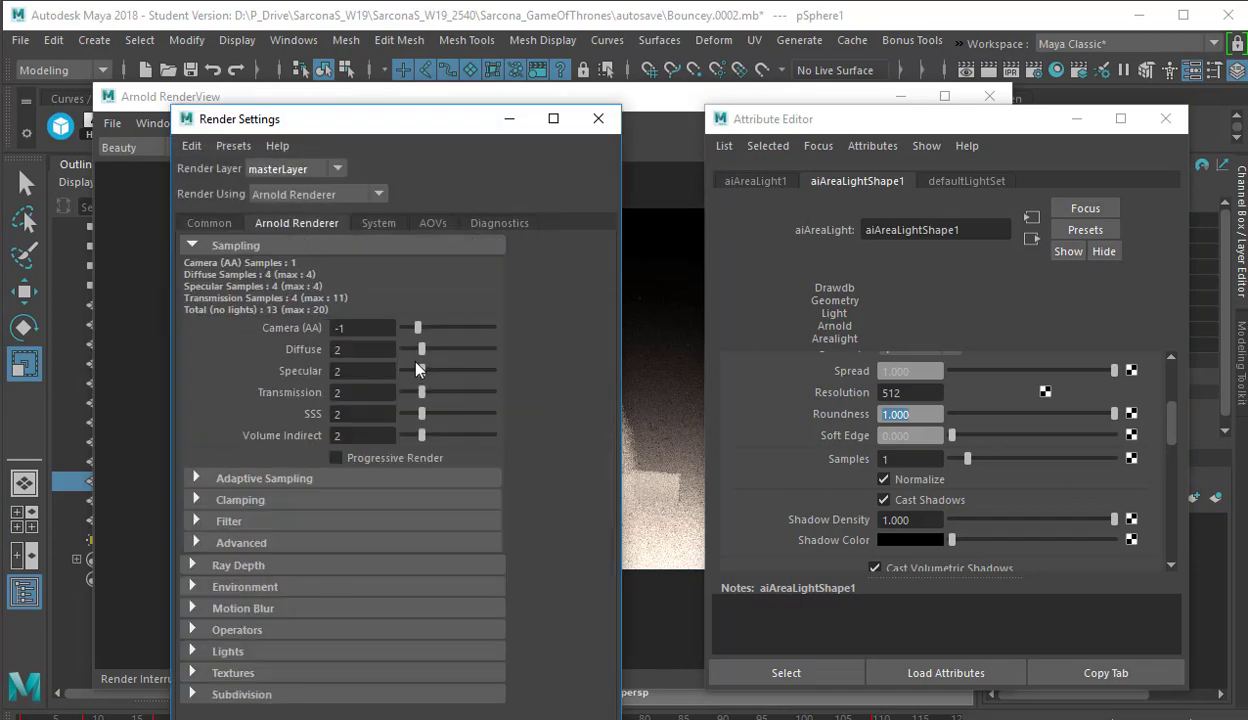
left_click_drag(421, 349, 413, 392)
left_click(598, 118)
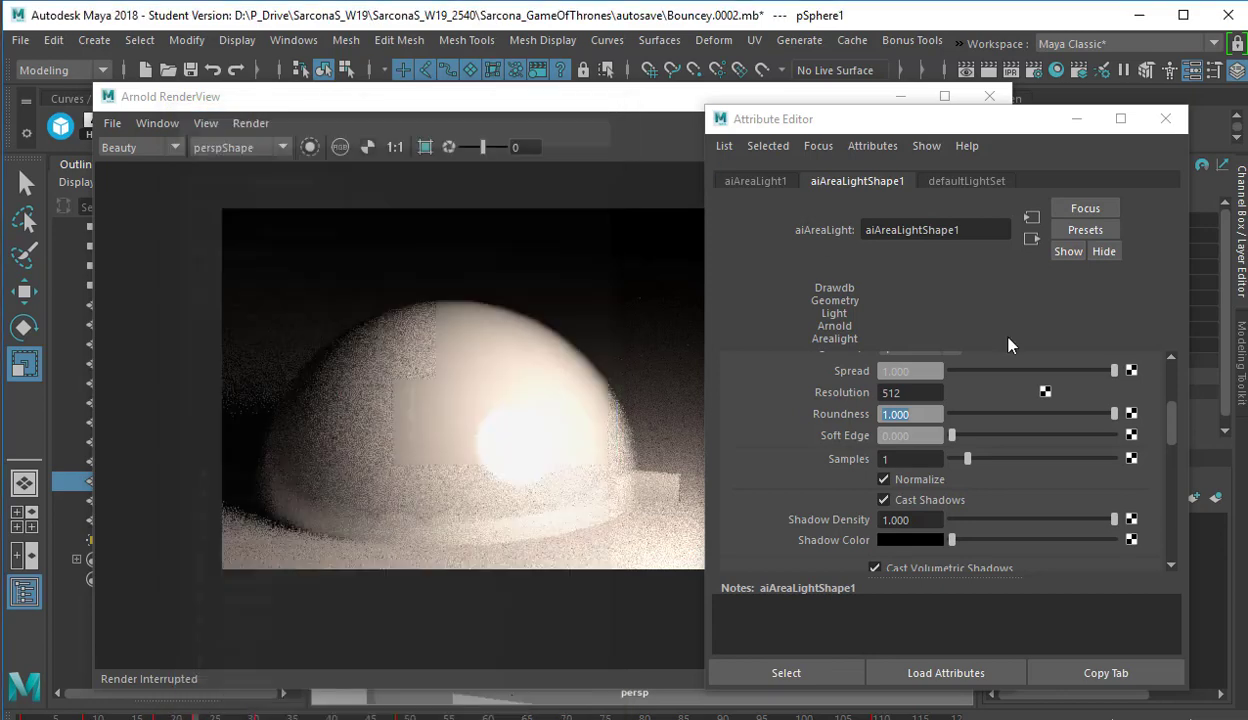
Set the area light's soft edge to 1 and rerun the live render of the sphere
key("Tab")
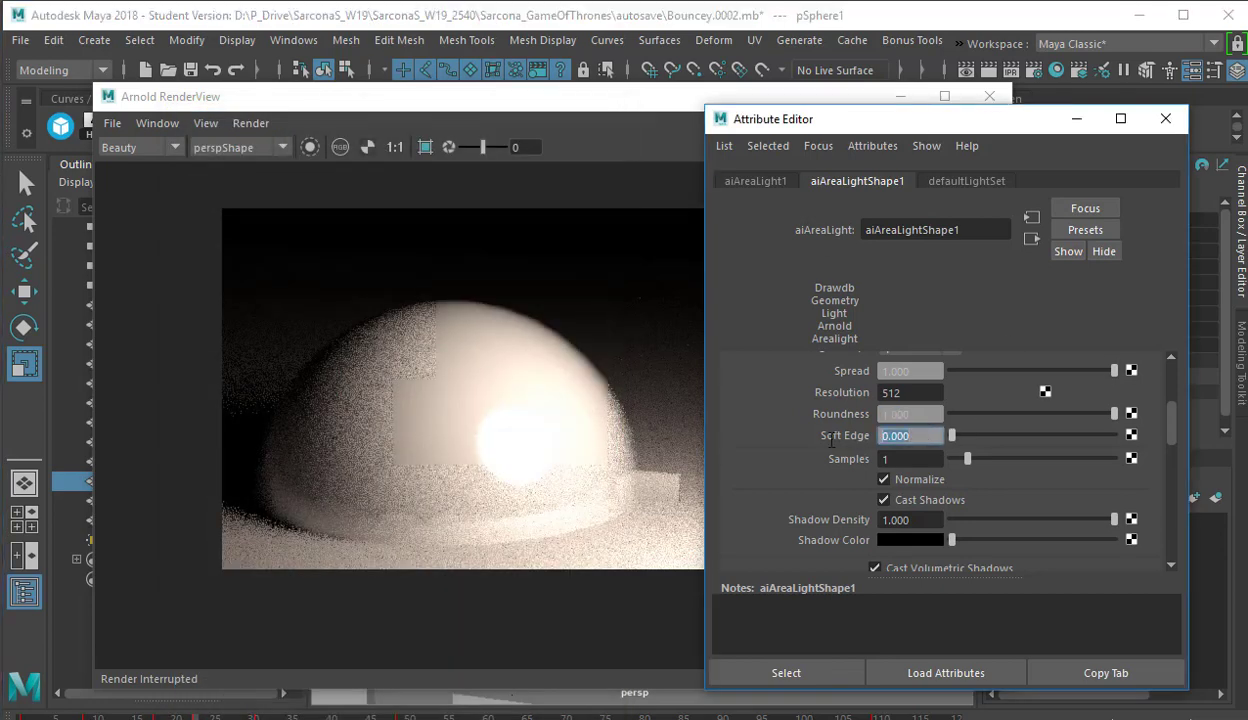
type("1")
key("Return")
left_click(576, 125)
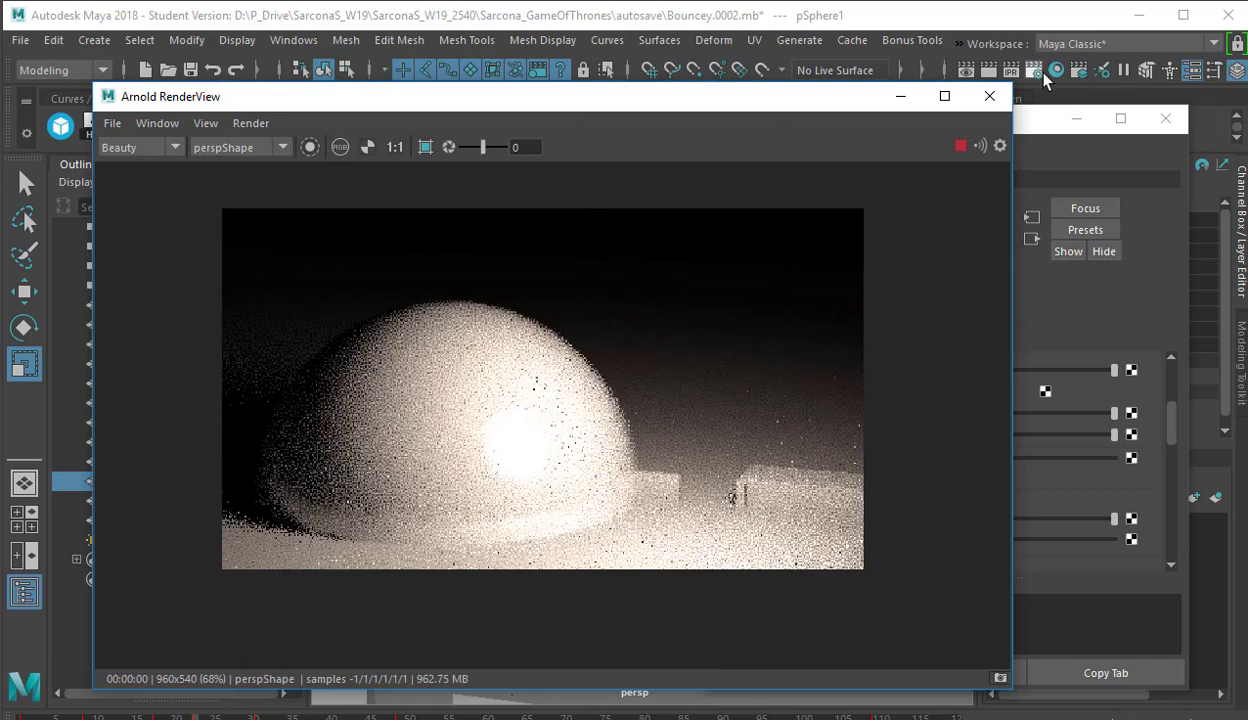
Raise the Arnold render sampling to Camera (AA) 0, diffuse 2 and specular 2
left_click(1012, 70)
left_click_drag(384, 125, 812, 78)
left_click(857, 282)
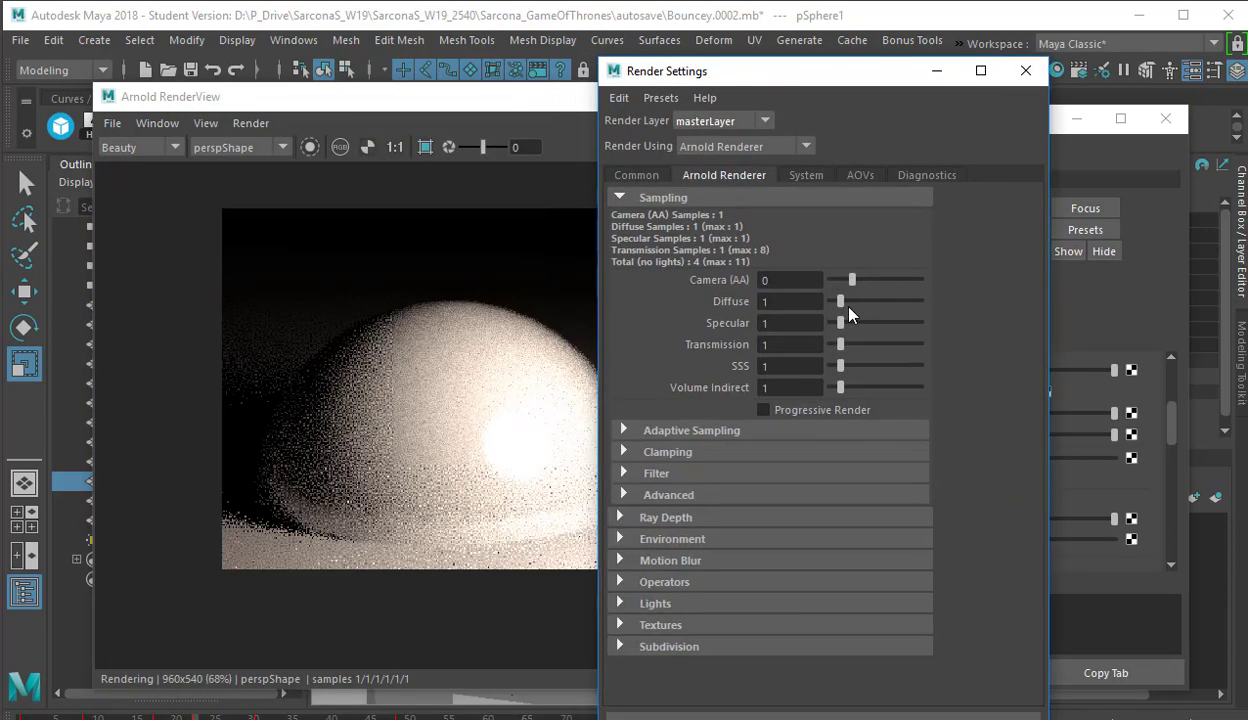
left_click(851, 321)
left_click(854, 301)
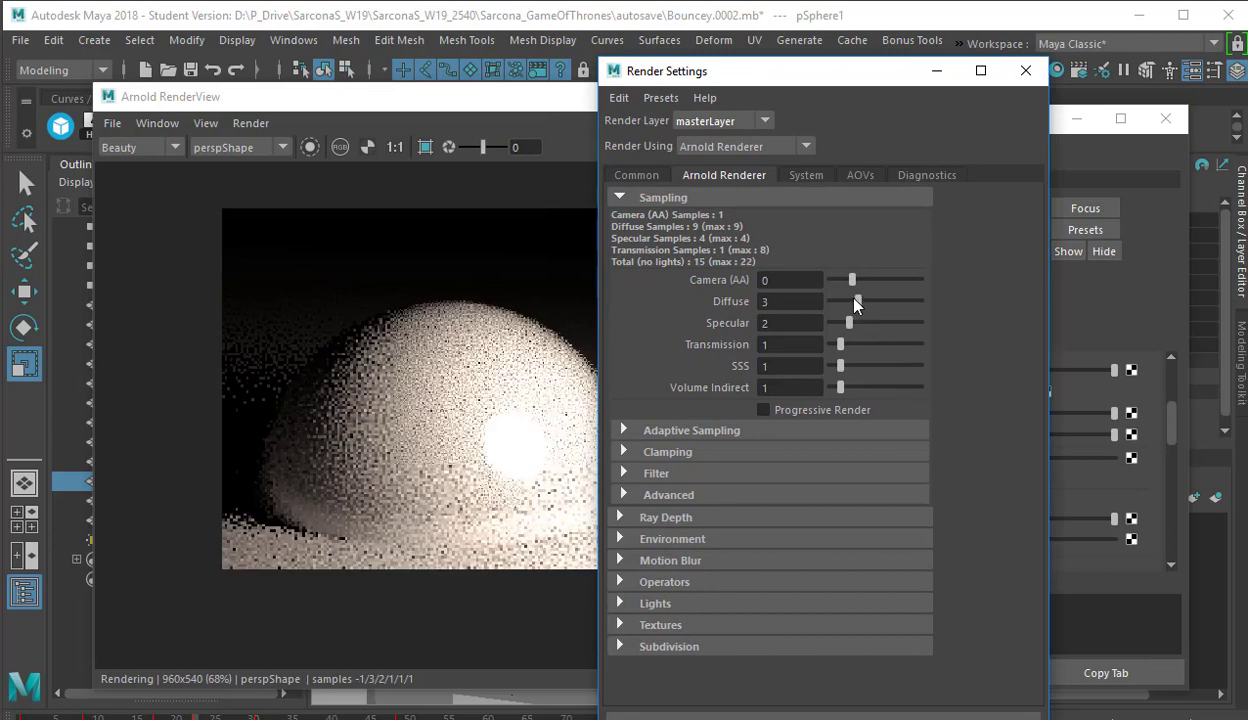
left_click(848, 301)
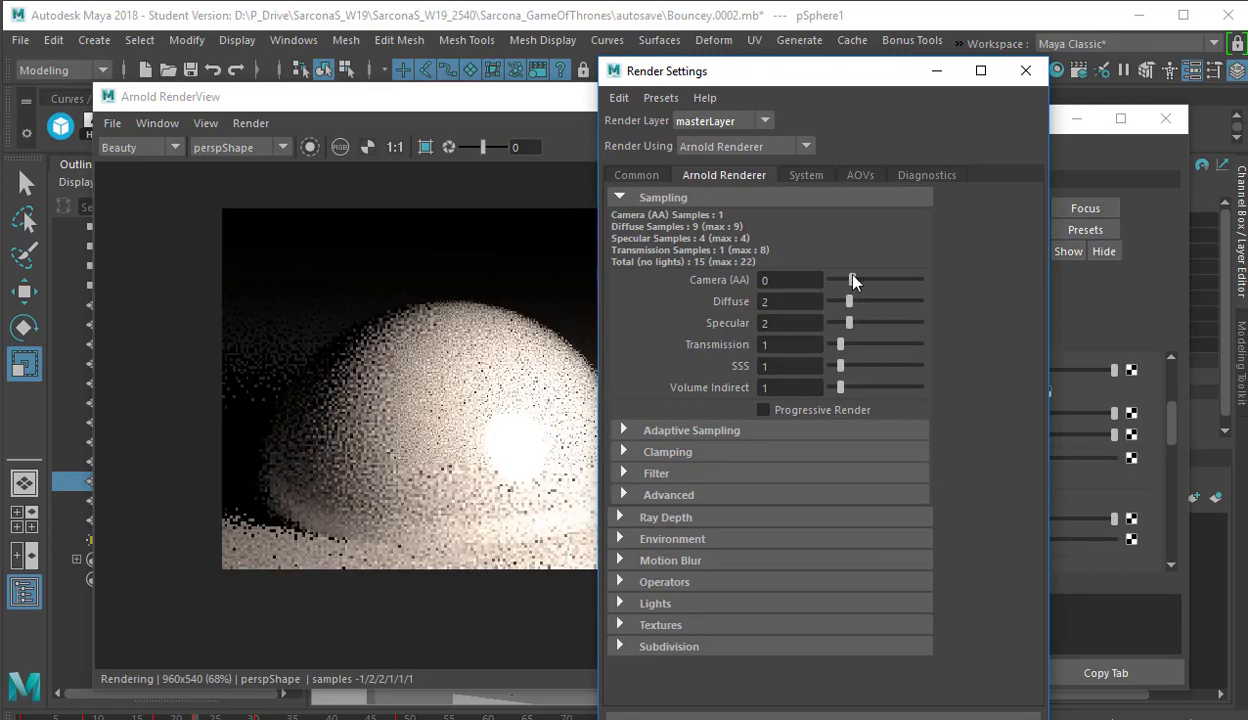
left_click(1025, 71)
Set the area light's intensity to 1000 and bring its light shape and soft edge settings back into view
left_click(1040, 177)
scroll(929, 306, "up", 3)
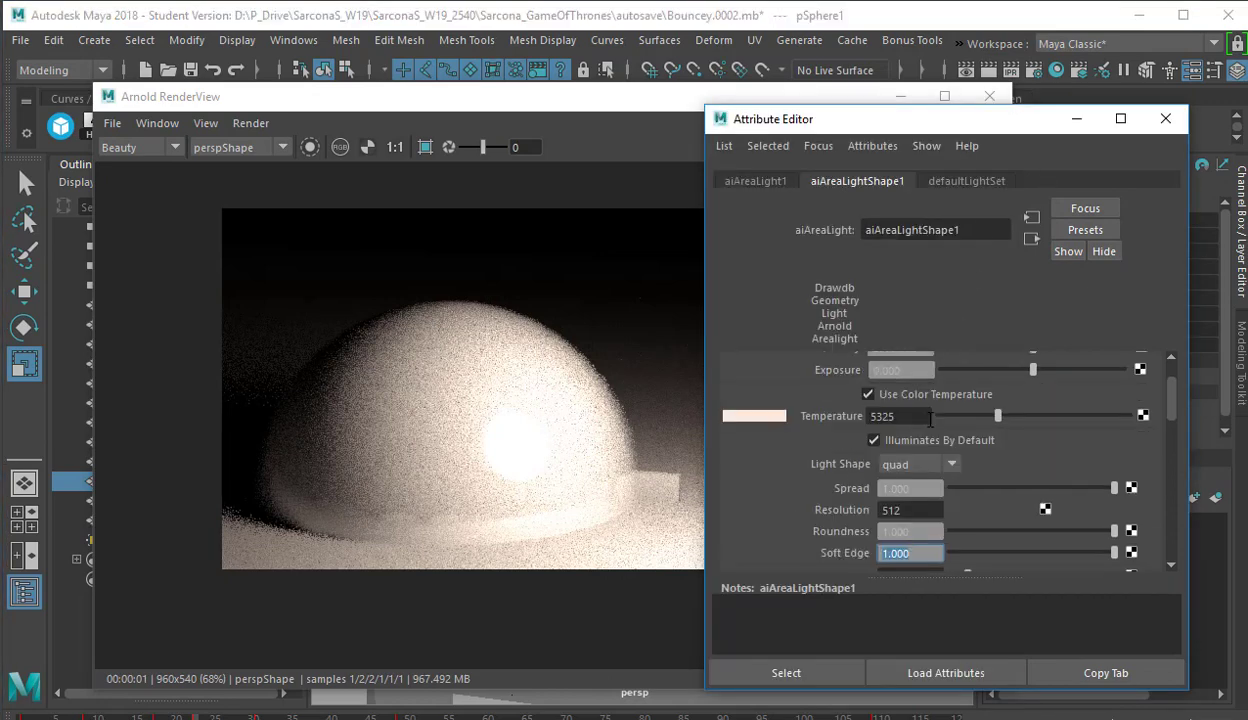
left_click(892, 405)
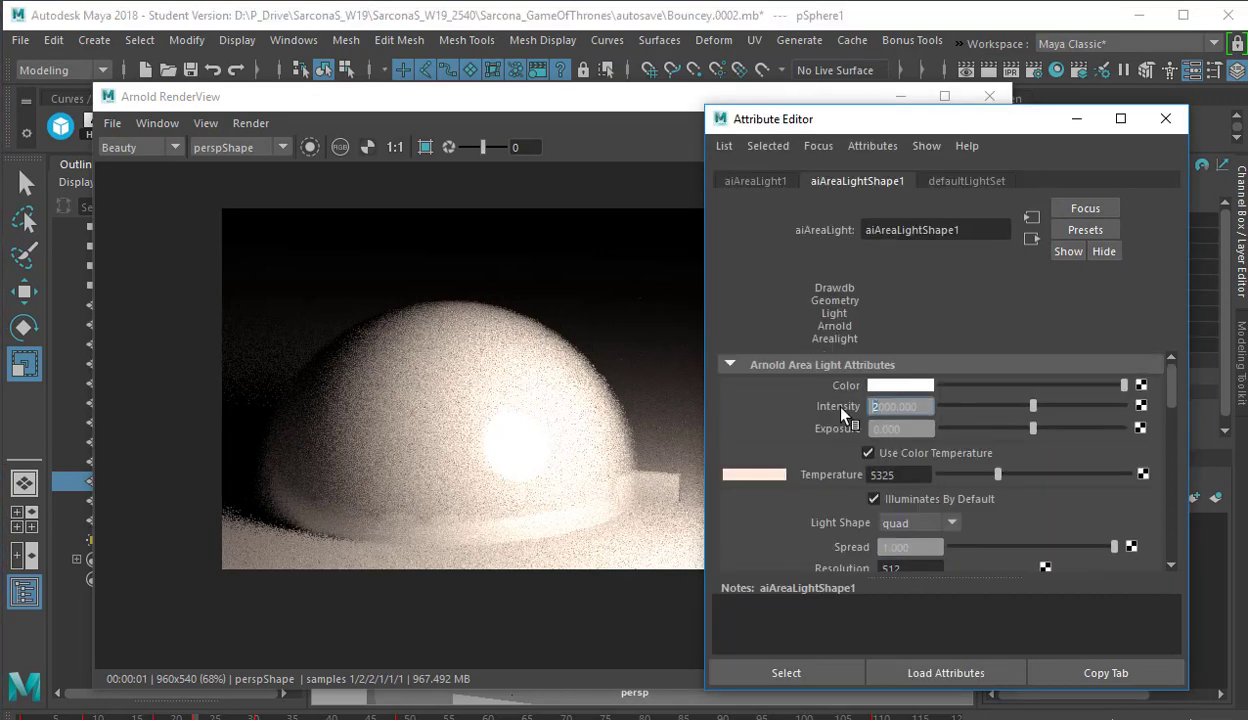
type("1000")
key("Return")
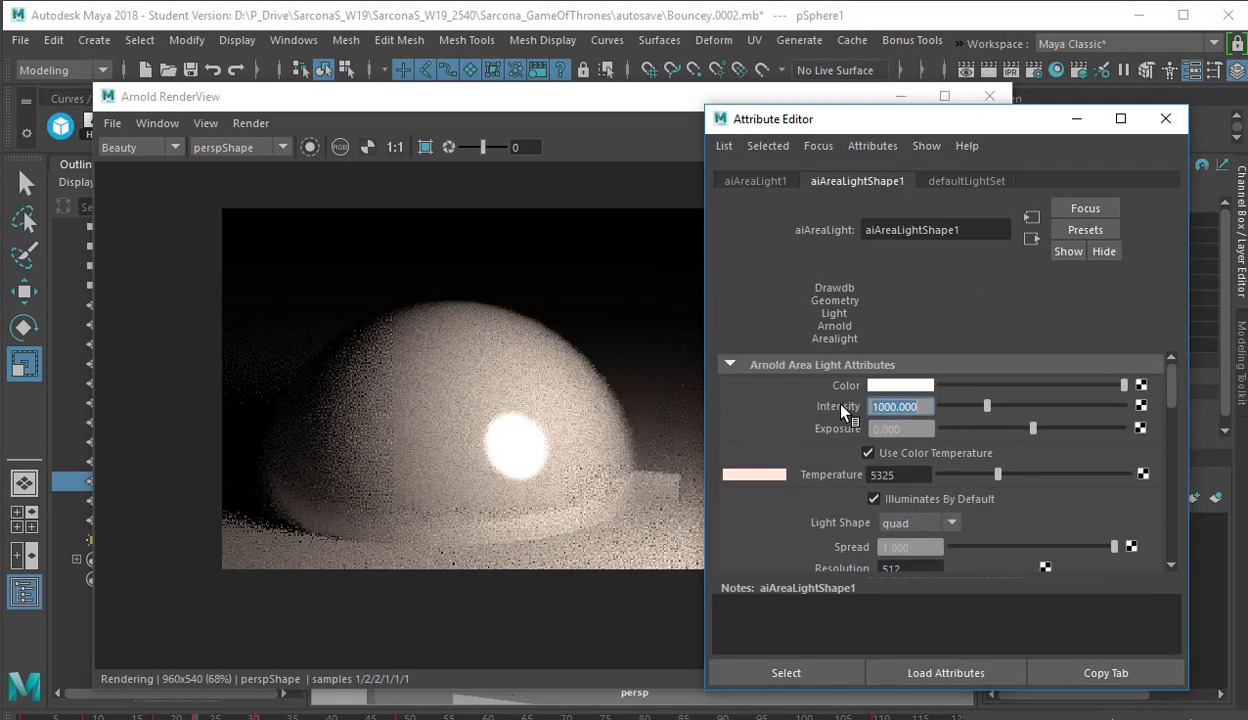
scroll(820, 424, "down", 3)
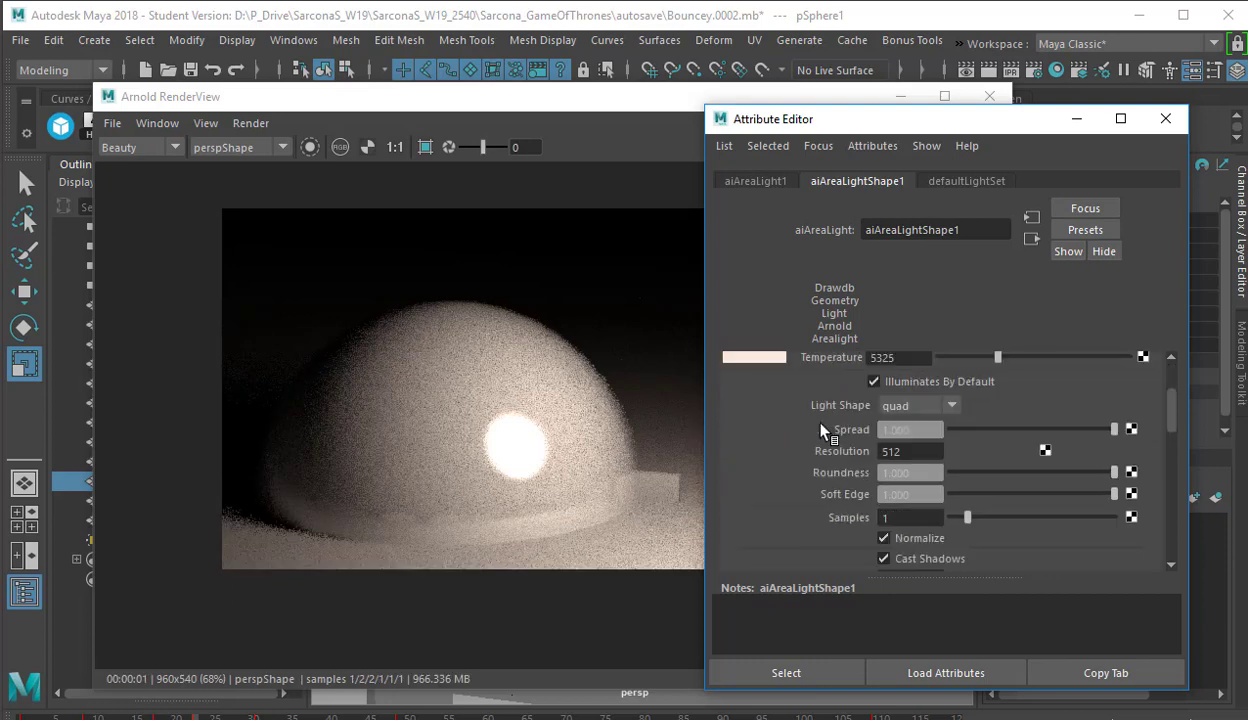
Try a soft edge of 0 on the area light in the live render, and restore it to 1
left_click(903, 493)
type("0")
key("Return")
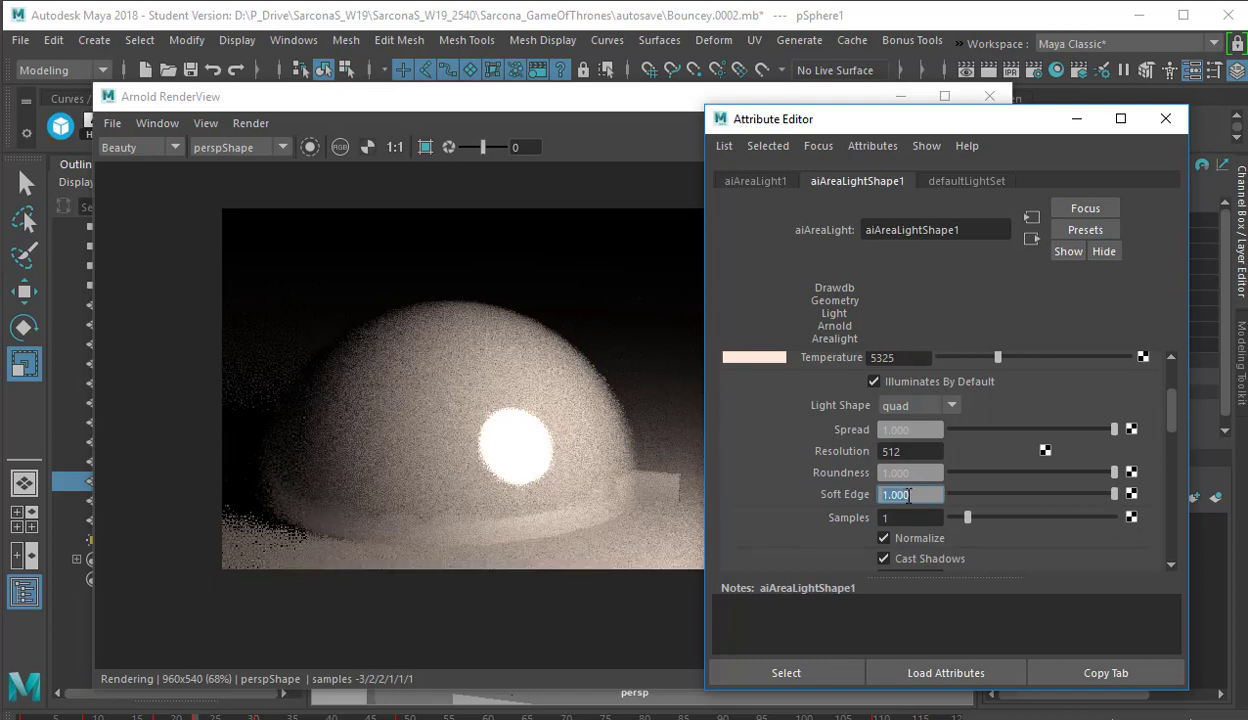
type("1")
key("Return")
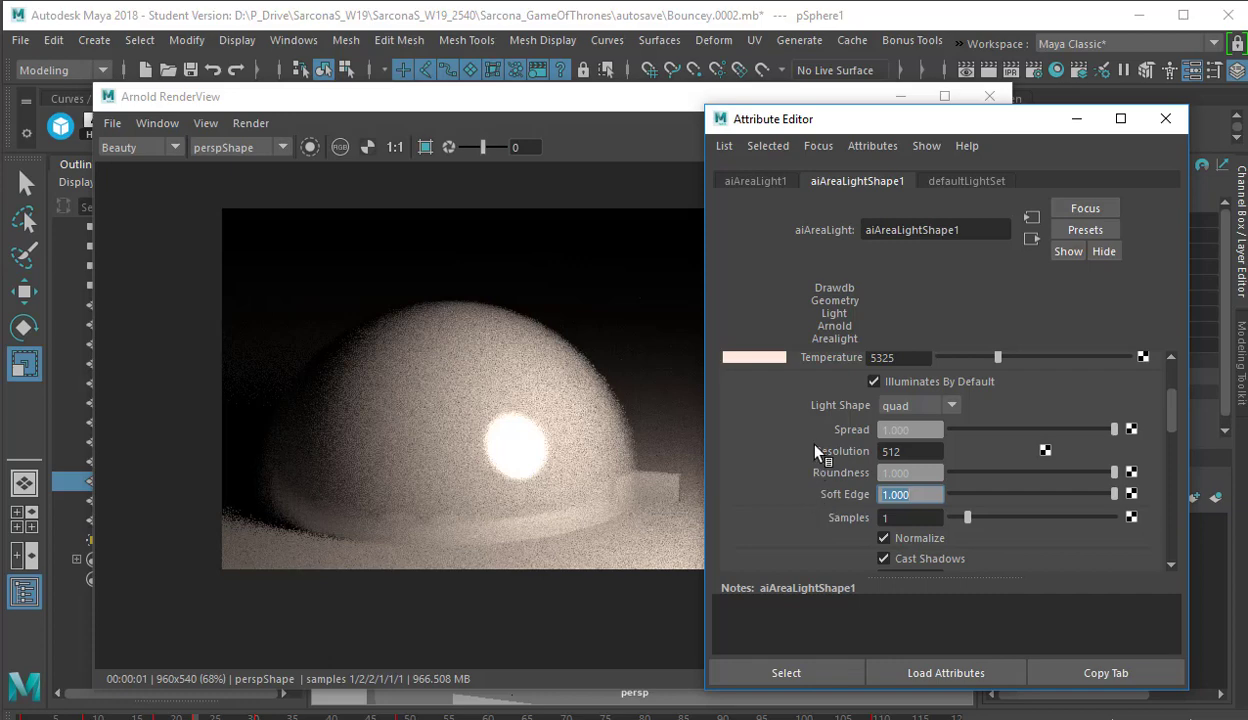
Test the area light with Normalize turned off in the live render, and turn Normalize back on
scroll(794, 433, "down", 2)
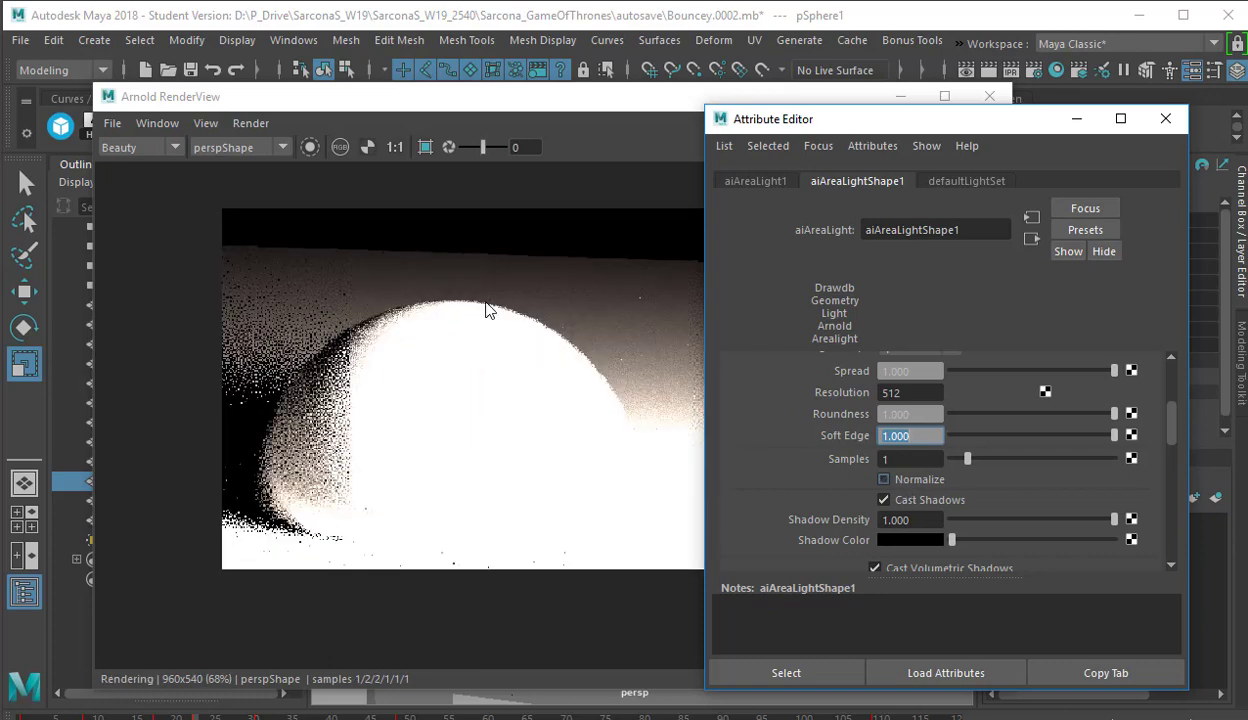
scroll(881, 487, "up", 6)
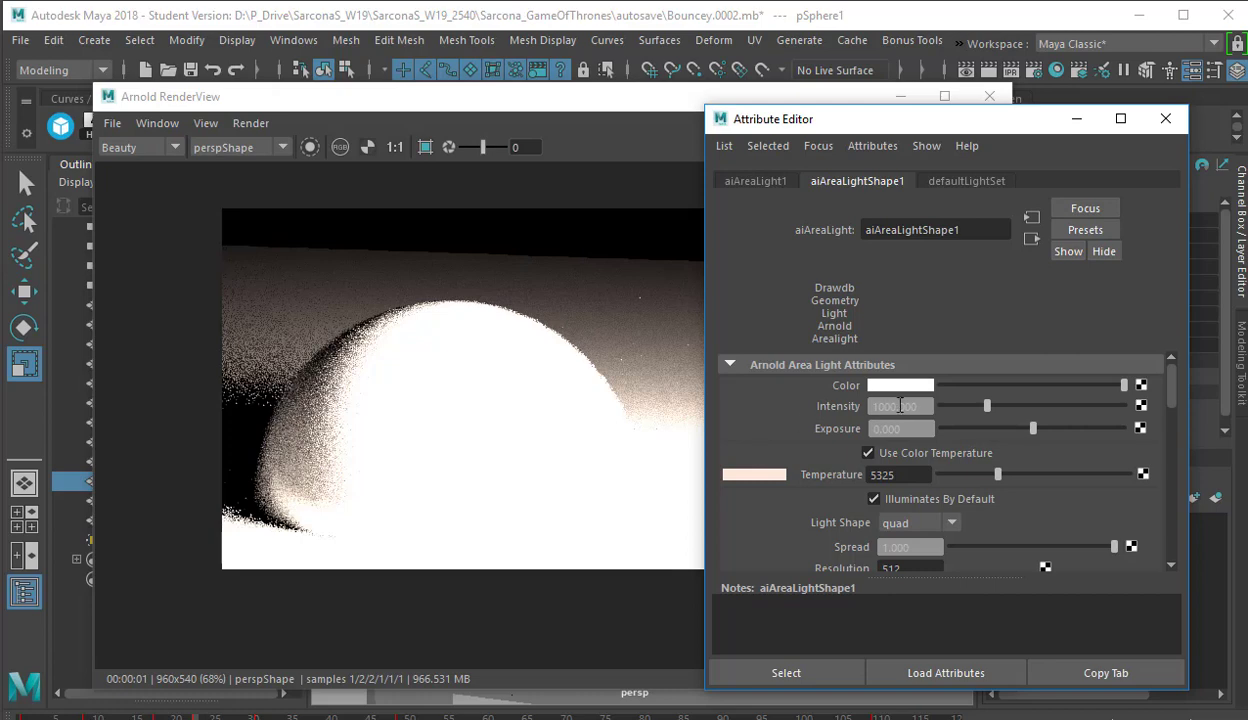
scroll(900, 413, "down", 3)
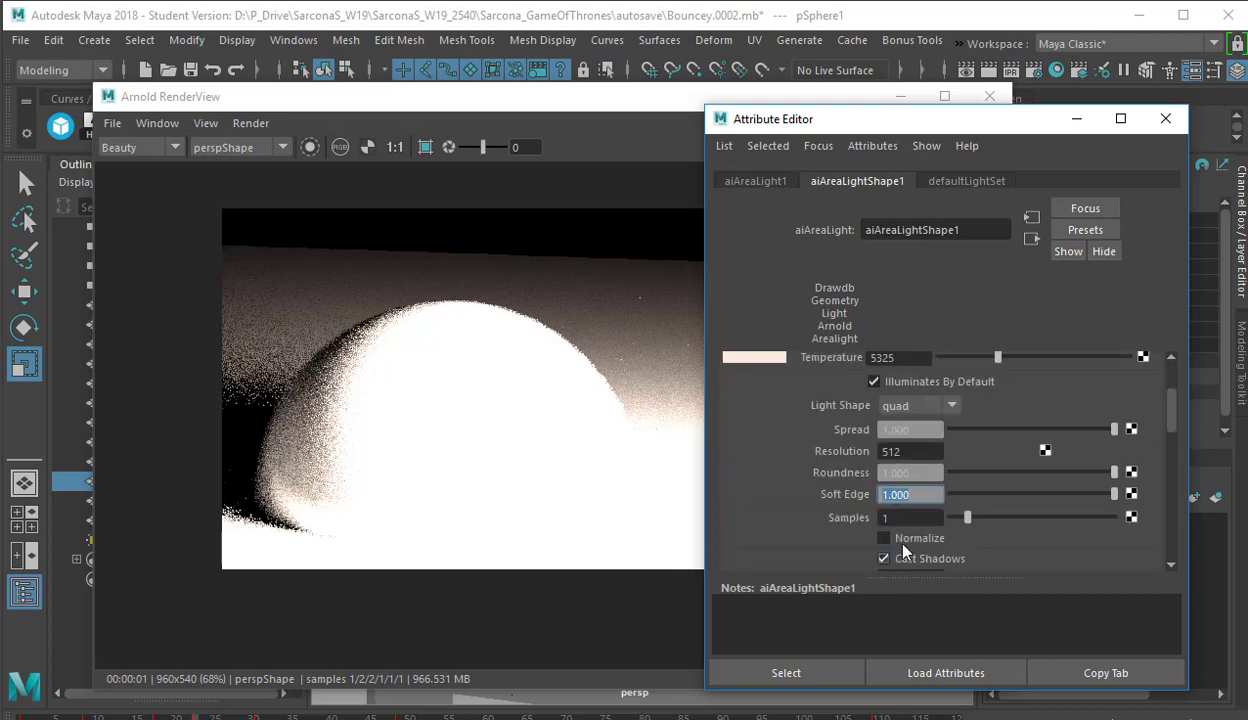
left_click(900, 545)
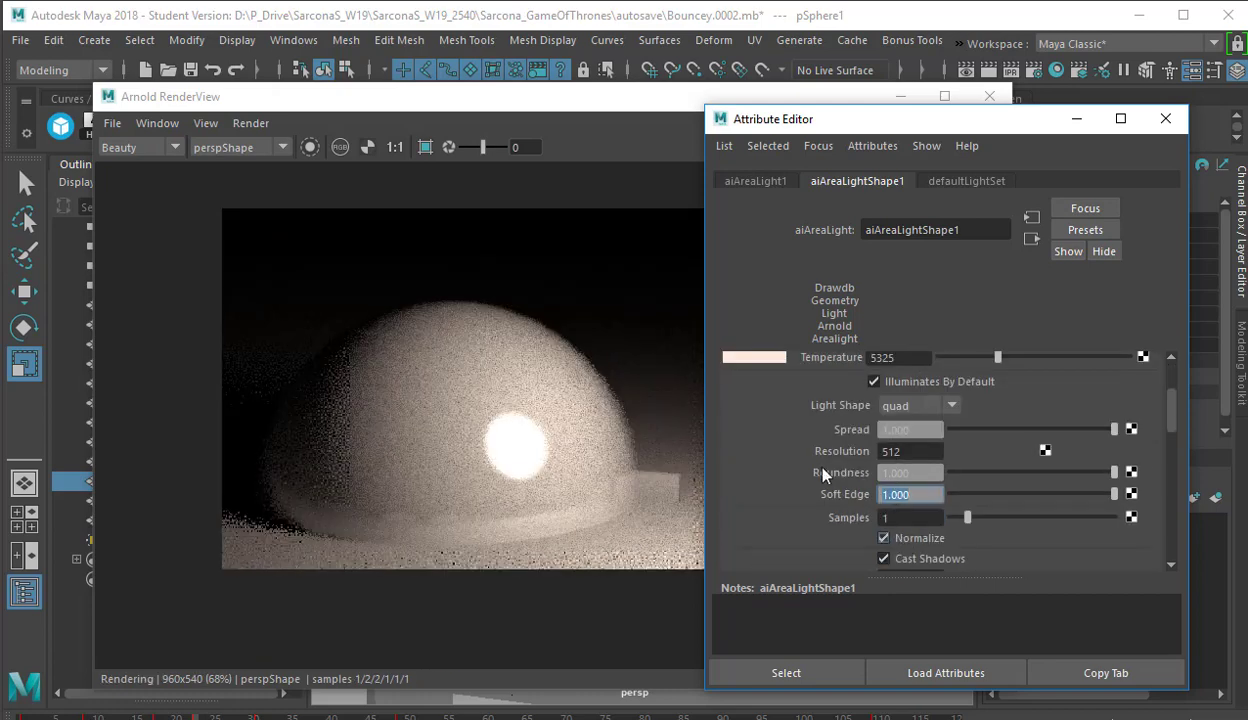
Test the area light with Cast Shadows turned off in the live render, and turn Cast Shadows back on
scroll(822, 475, "down", 2)
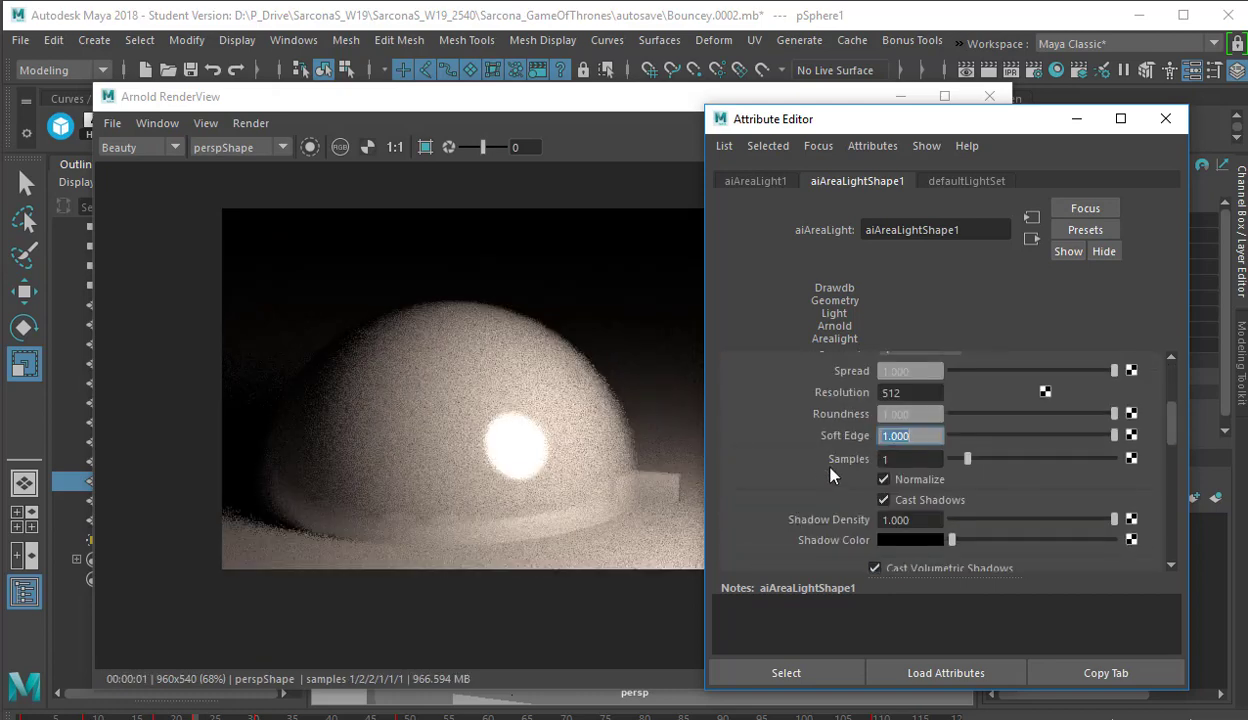
left_click(908, 505)
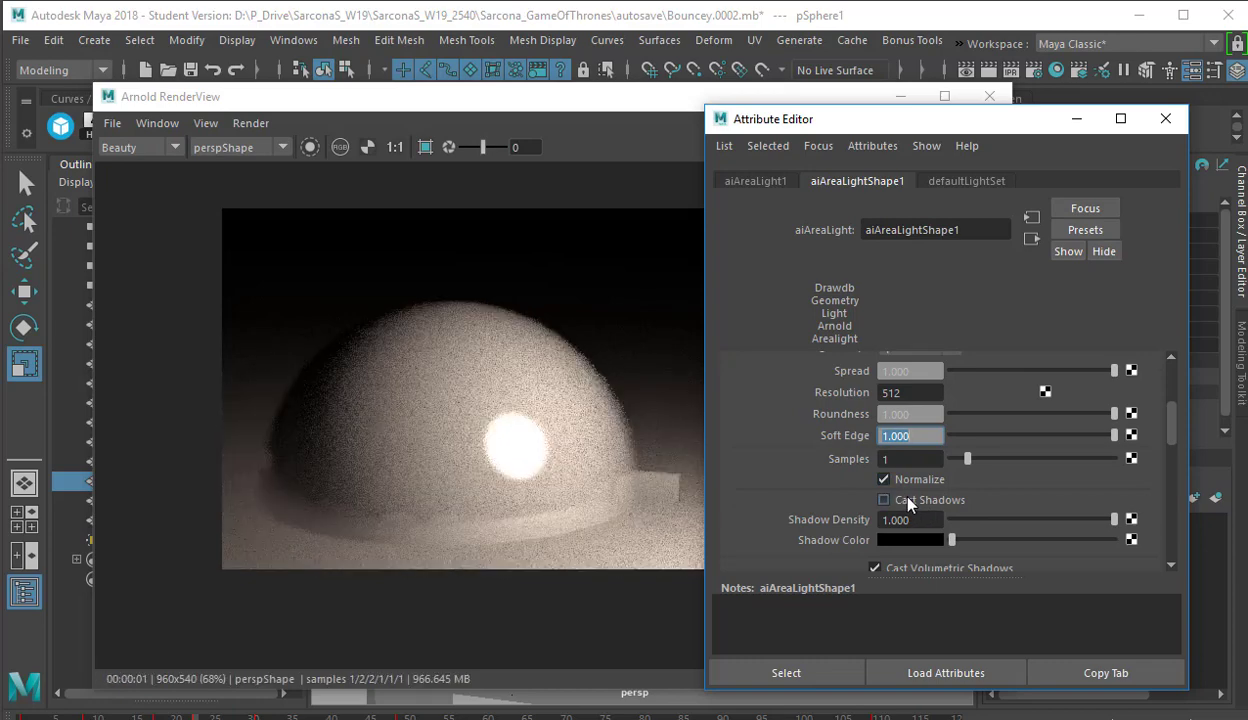
left_click(908, 503)
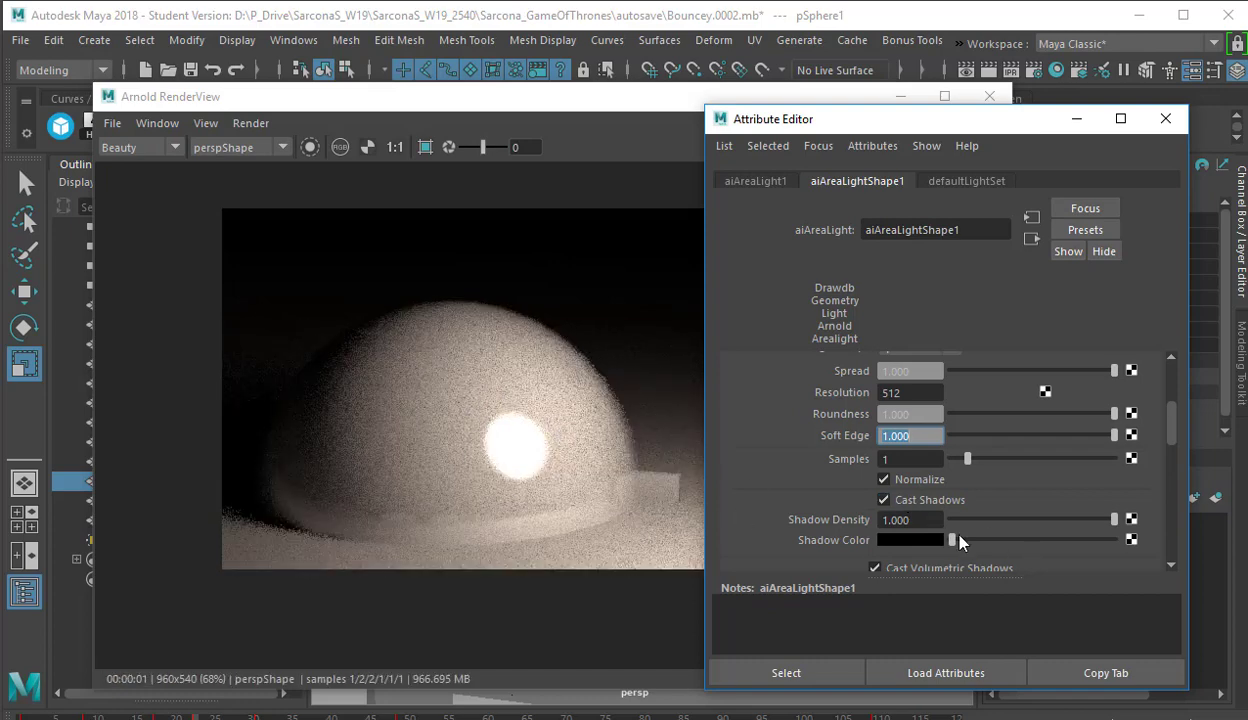
Lower the area light's shadow density to about 0.604 and make its shadow color a dark blue with hue 223.84 and saturation 0.686
left_click(1030, 519)
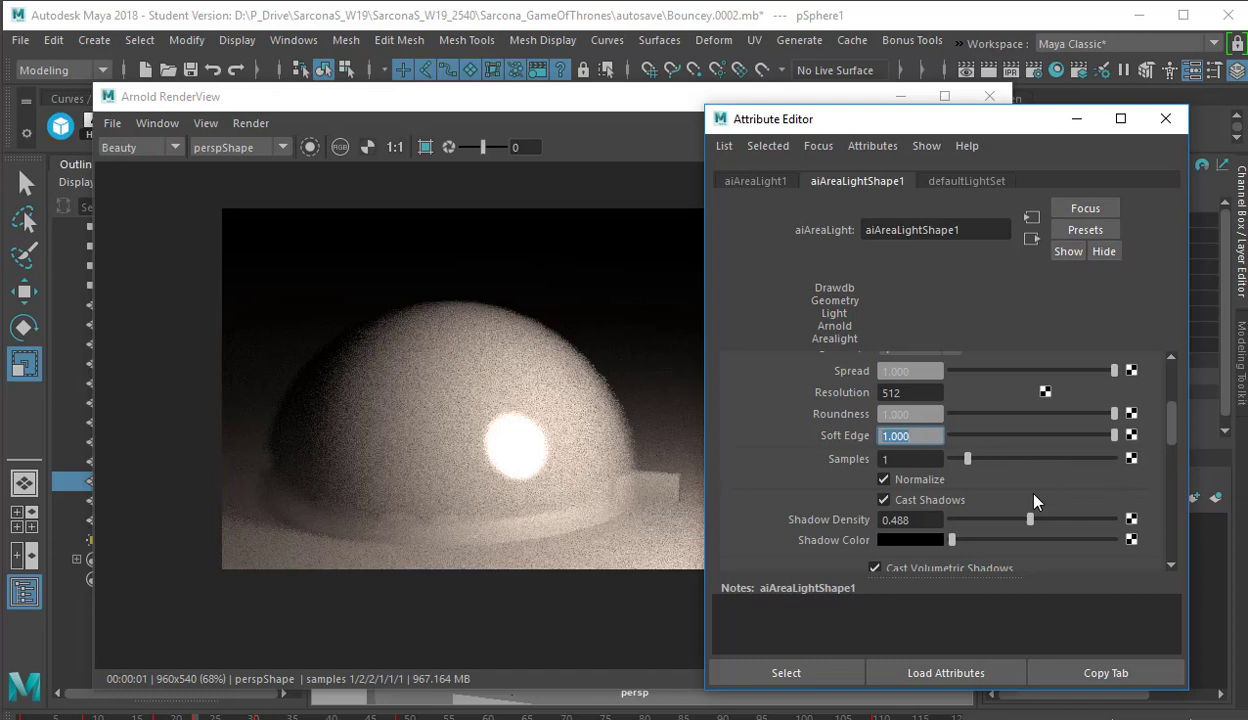
left_click_drag(1030, 519, 1049, 519)
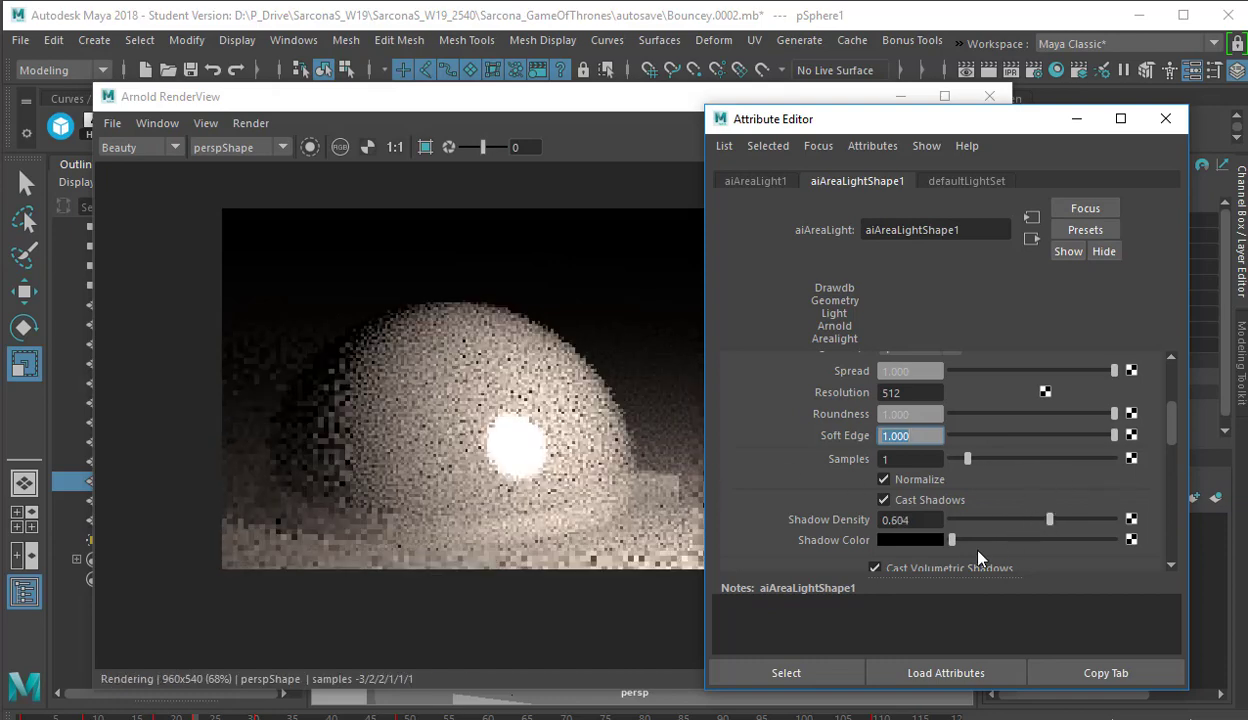
left_click(915, 541)
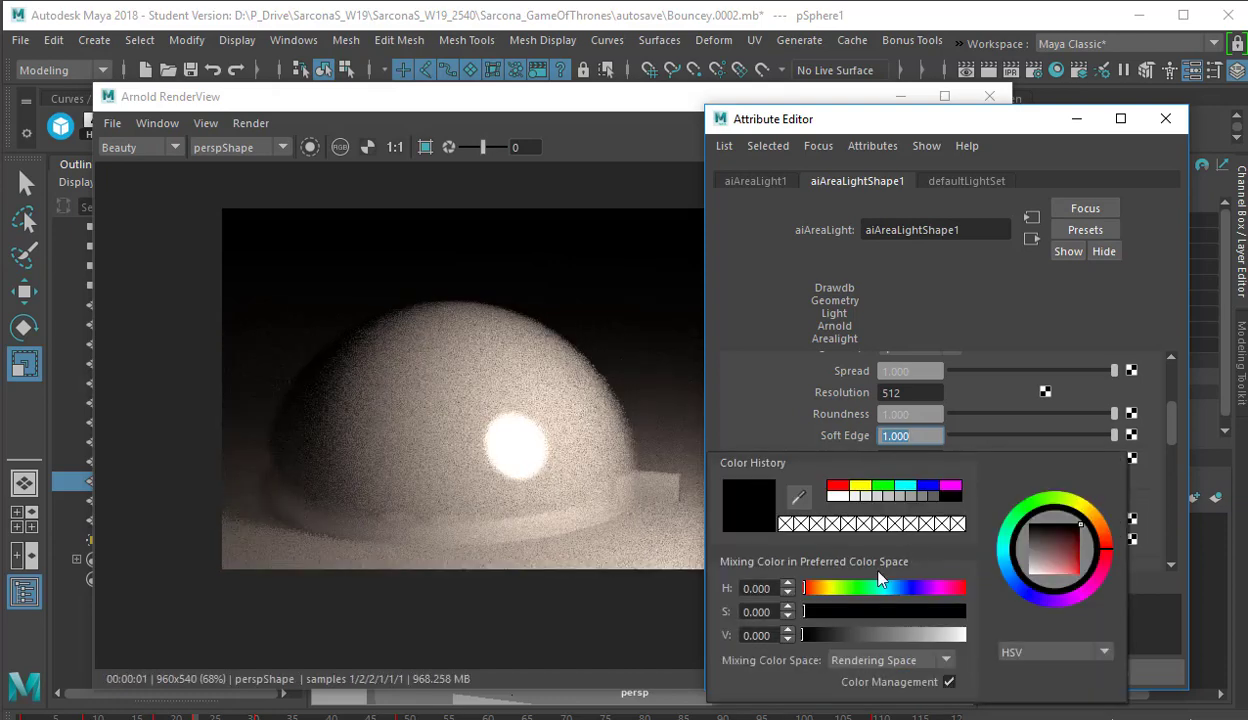
left_click_drag(857, 591, 905, 590)
left_click(916, 611)
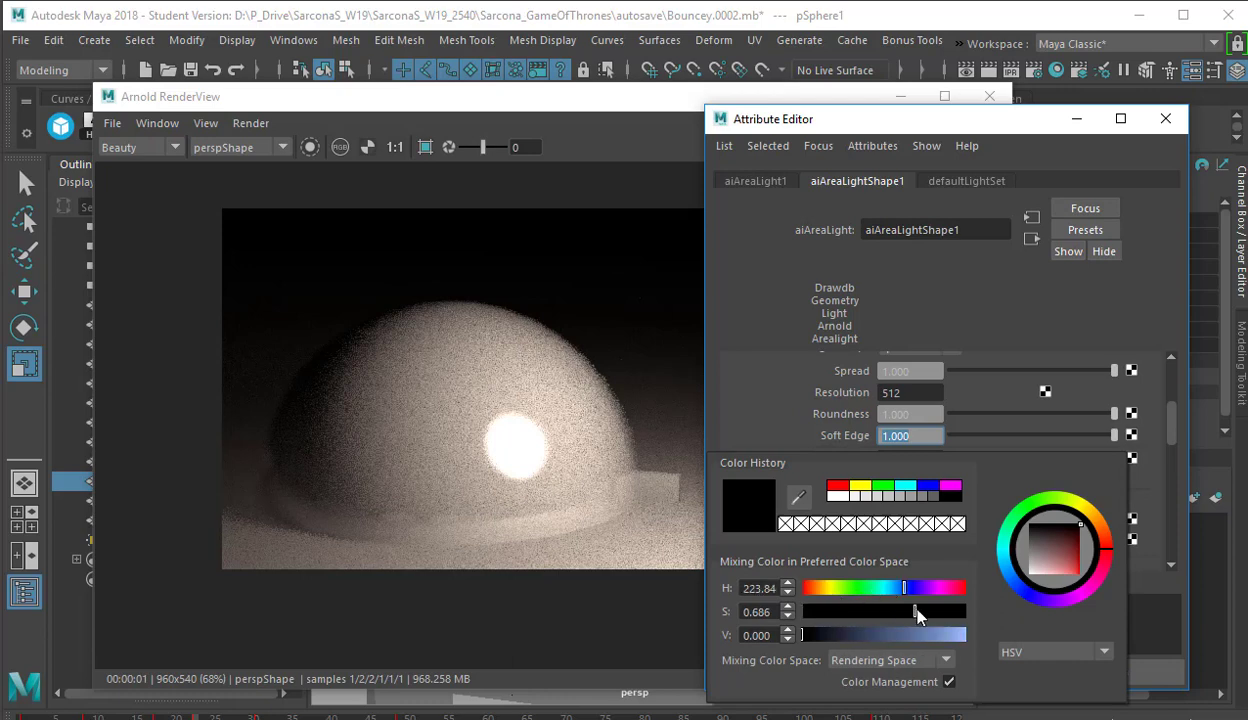
left_click(841, 635)
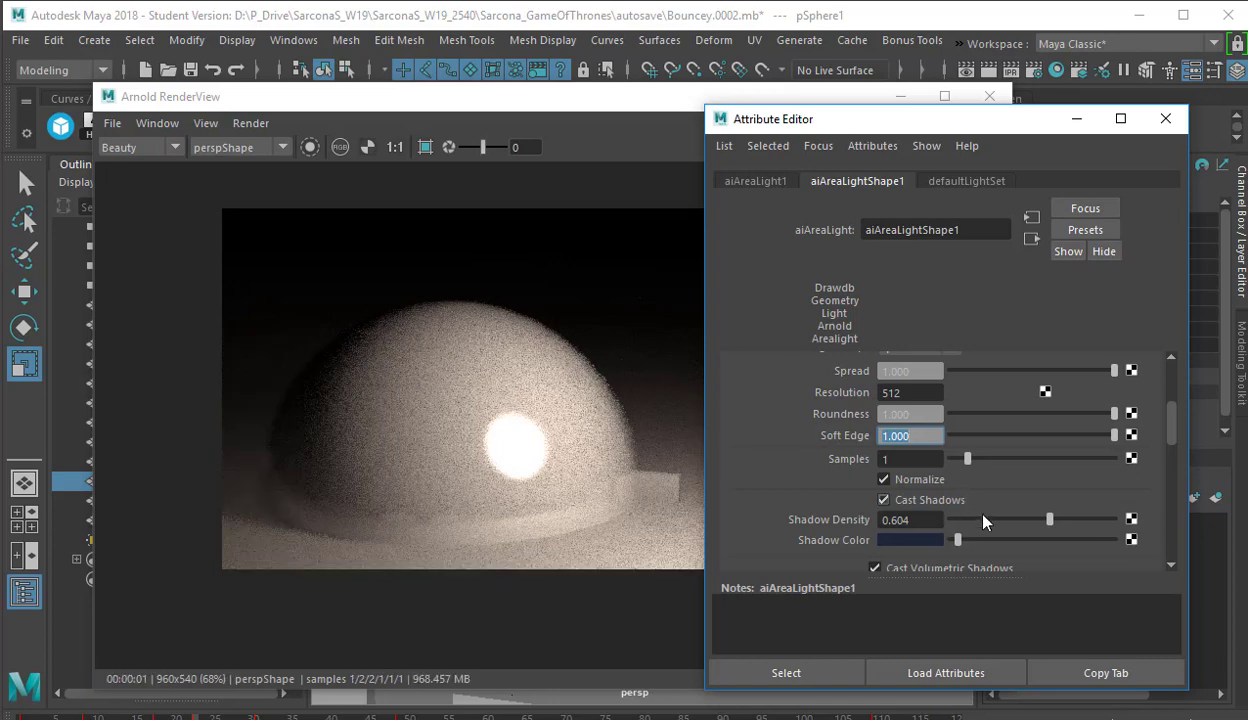
Raise the area light's shadow density to about 0.854 and inspect the shadowed side of the sphere in the render
left_click_drag(1061, 522, 1090, 520)
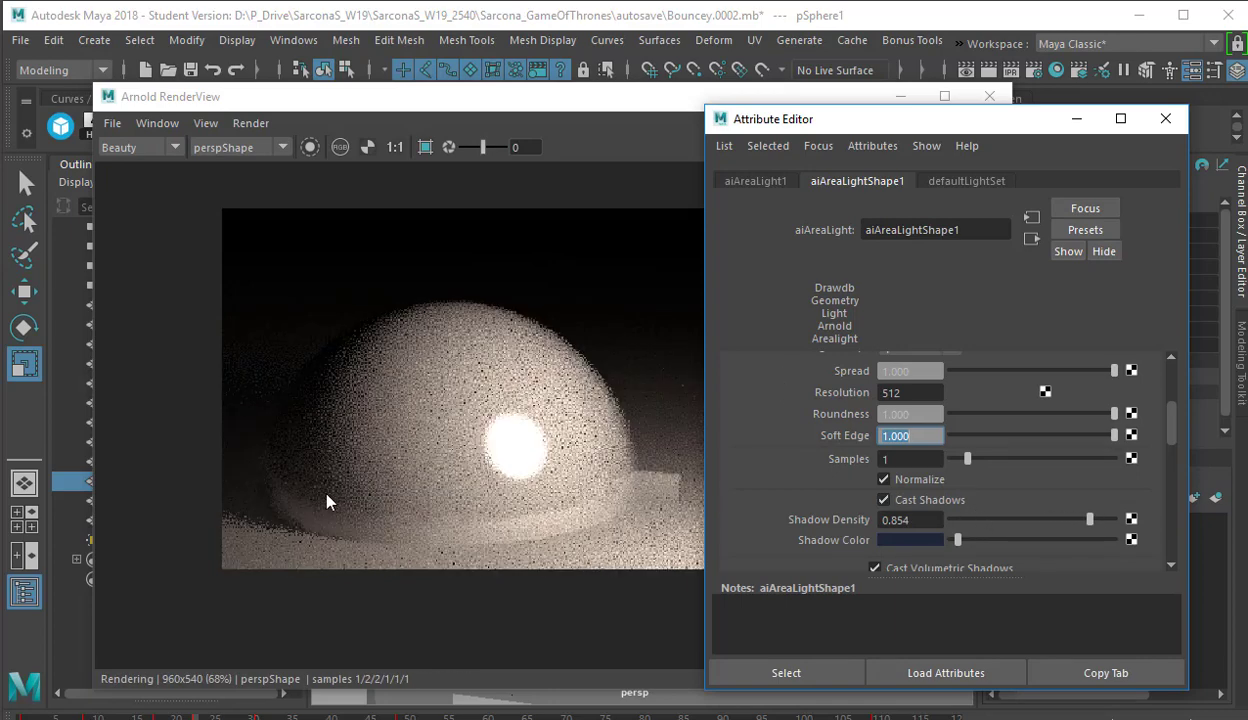
scroll(271, 463, "up", 2)
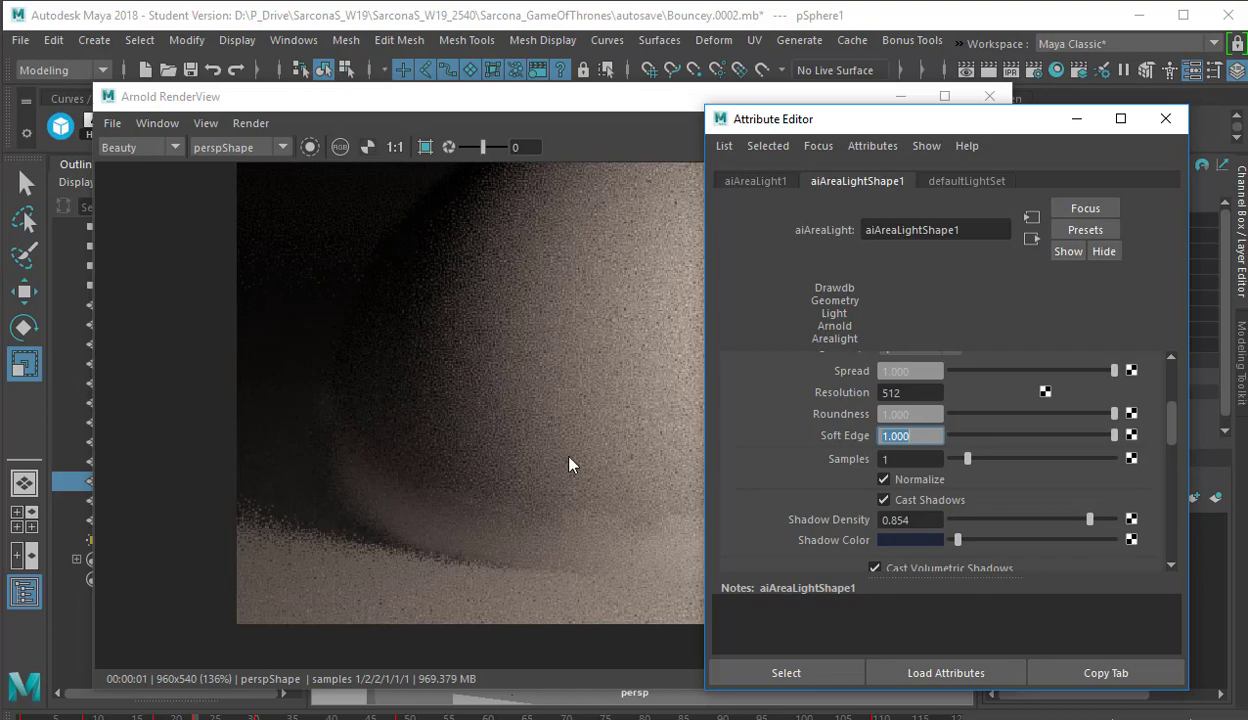
scroll(568, 465, "down", 2)
left_click(494, 483)
scroll(600, 450, "down", 1)
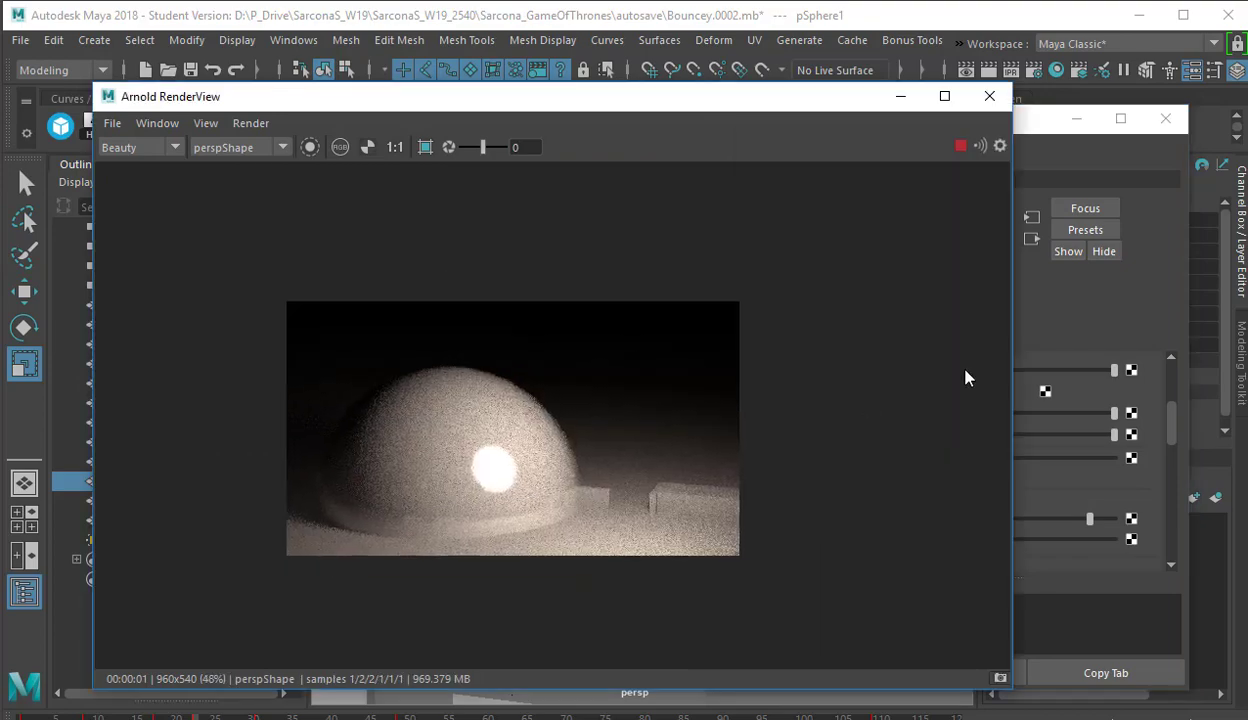
Brighten the area light's shadow color to a lighter blue
left_click(1043, 315)
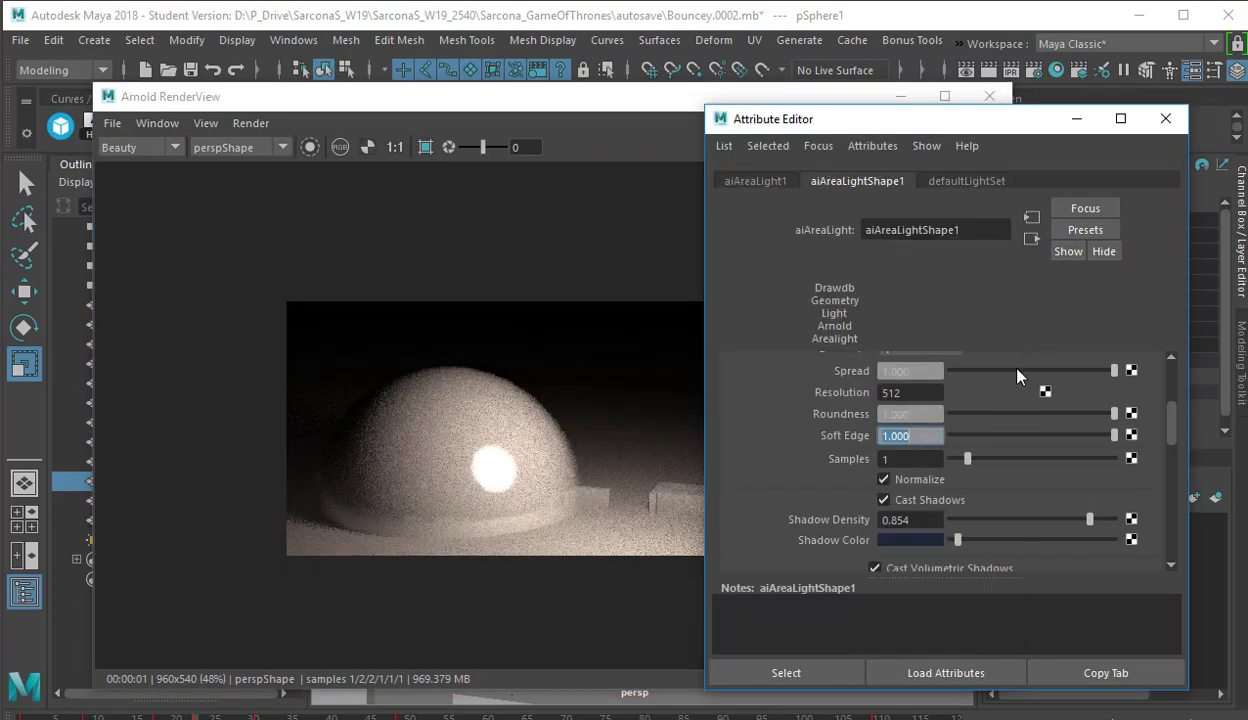
left_click(896, 540)
mouse_move(872, 640)
left_mouse_down()
mouse_move(933, 644)
mouse_move(855, 640)
left_mouse_up()
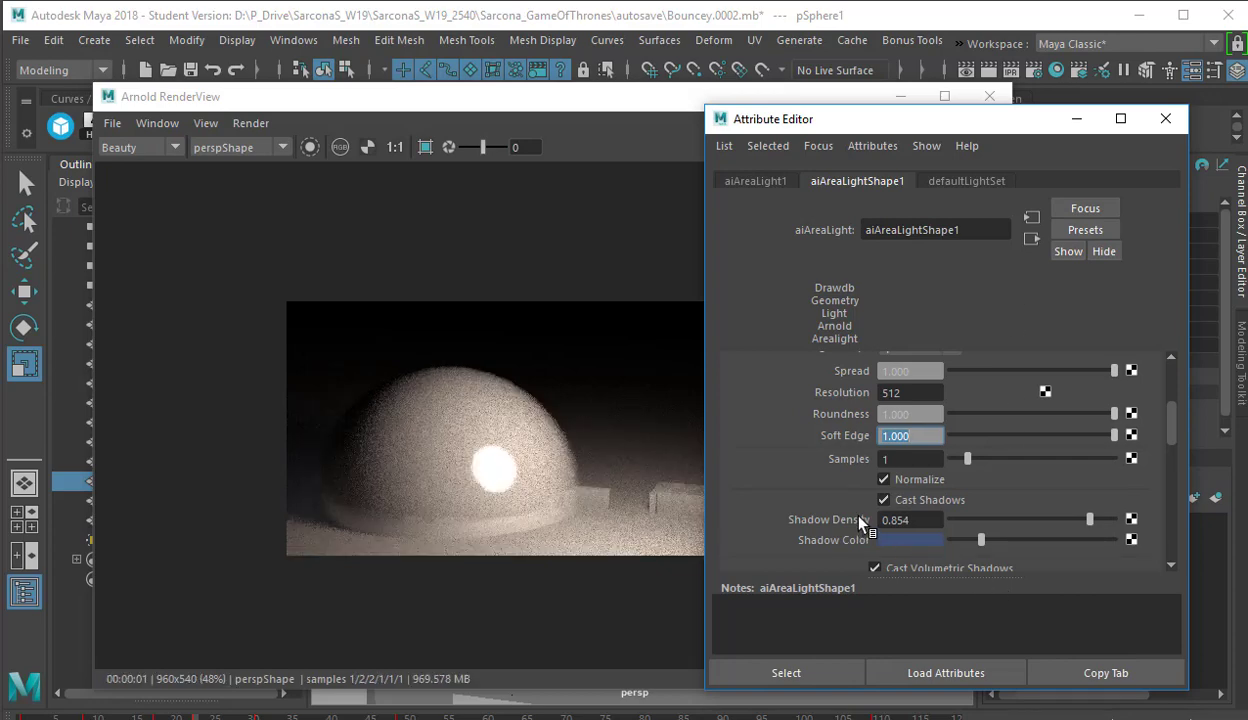
Test the area light's diffuse and specular visibility at 0 one after the other, restoring each to 1
scroll(858, 525, "up", 1)
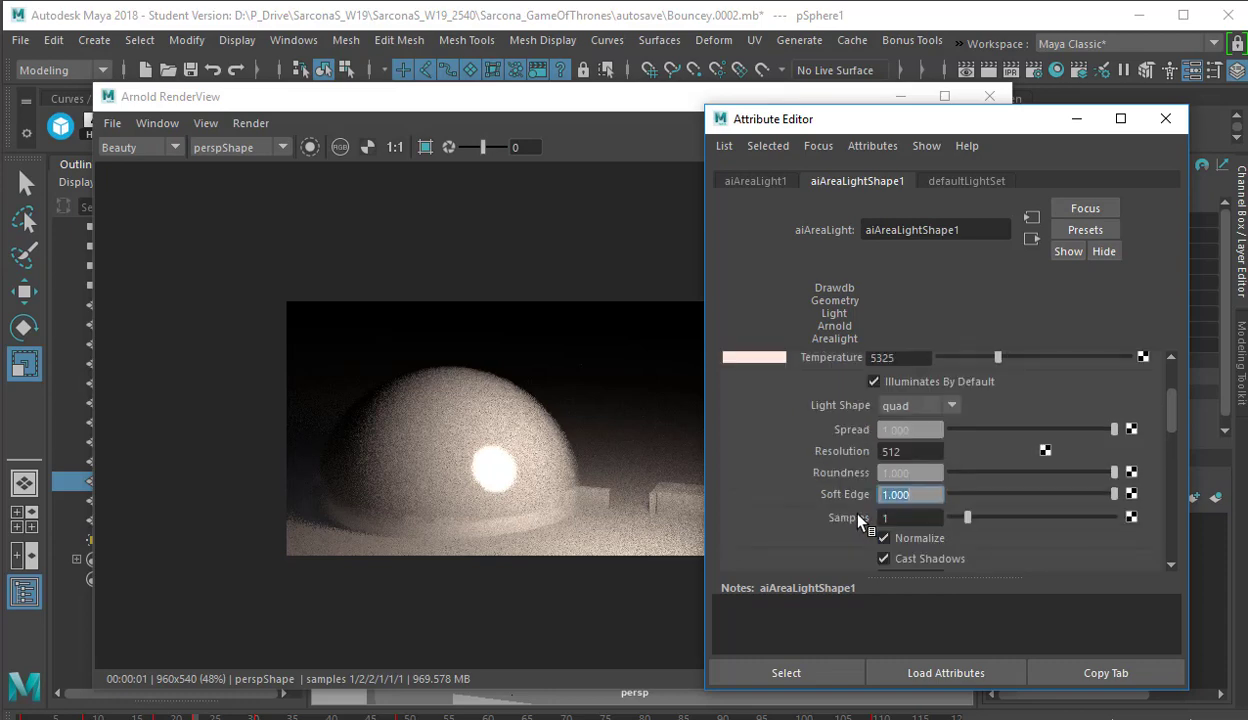
scroll(858, 527, "up", 1)
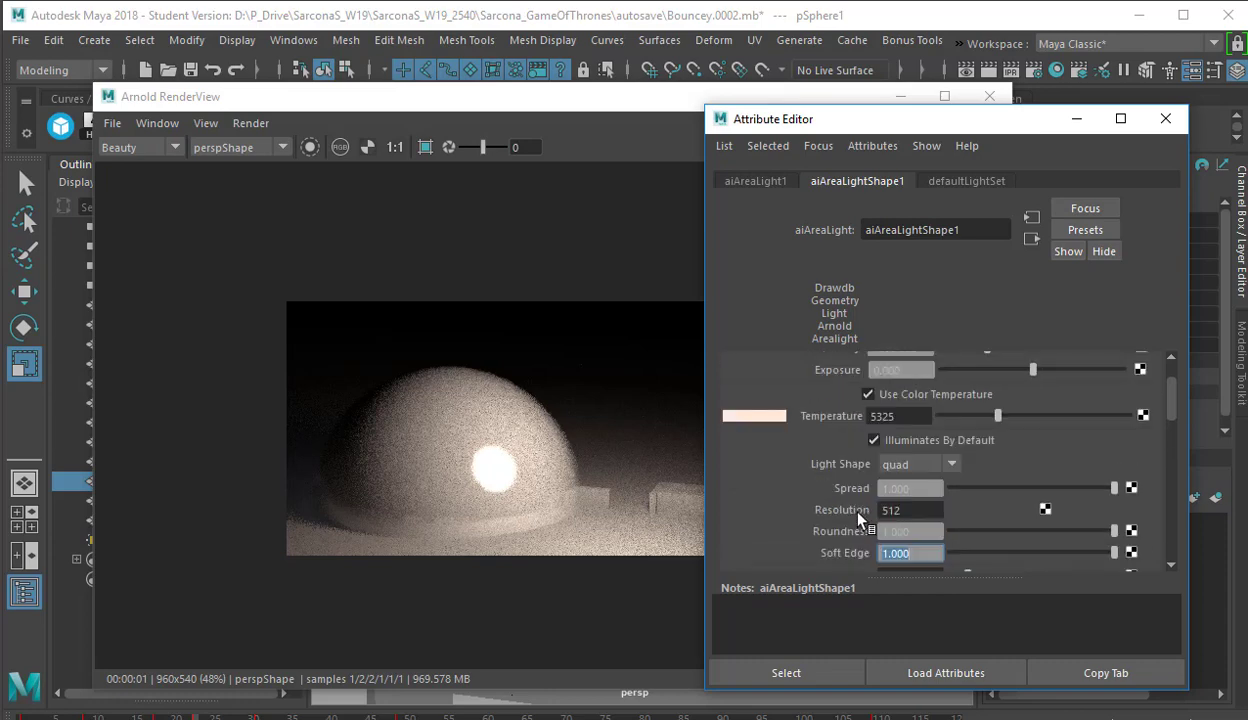
scroll(858, 510, "down", 3)
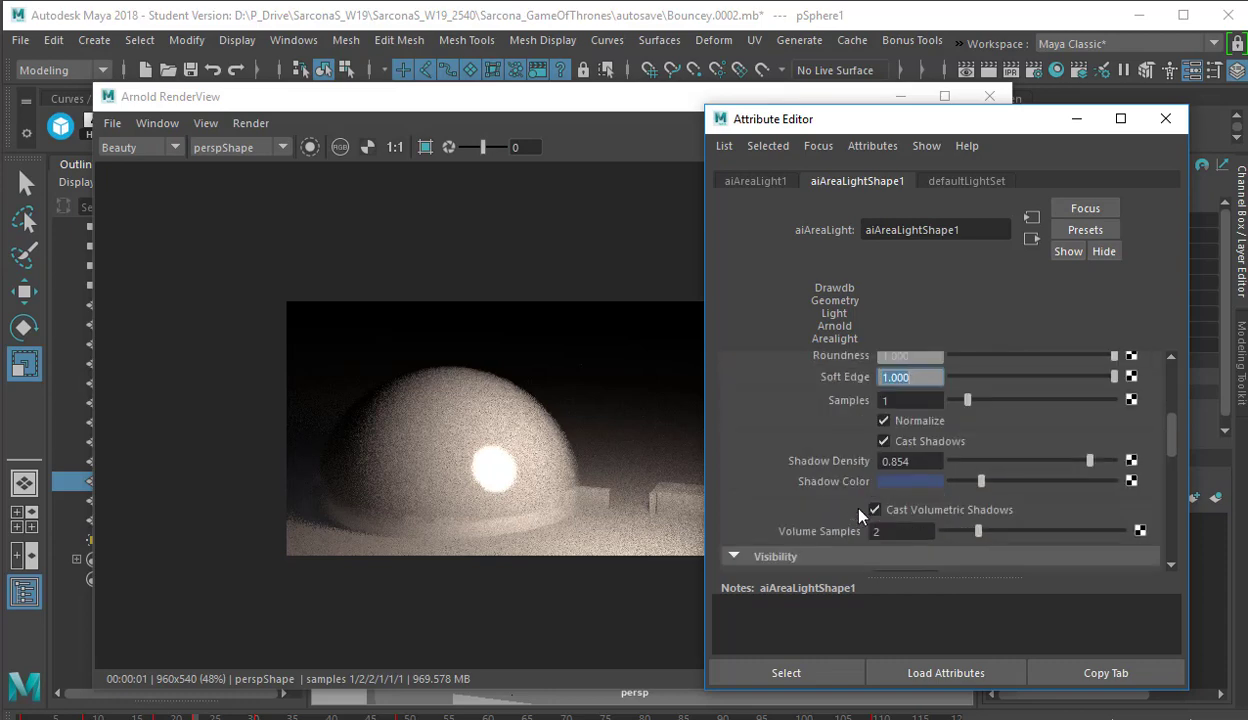
scroll(858, 515, "down", 3)
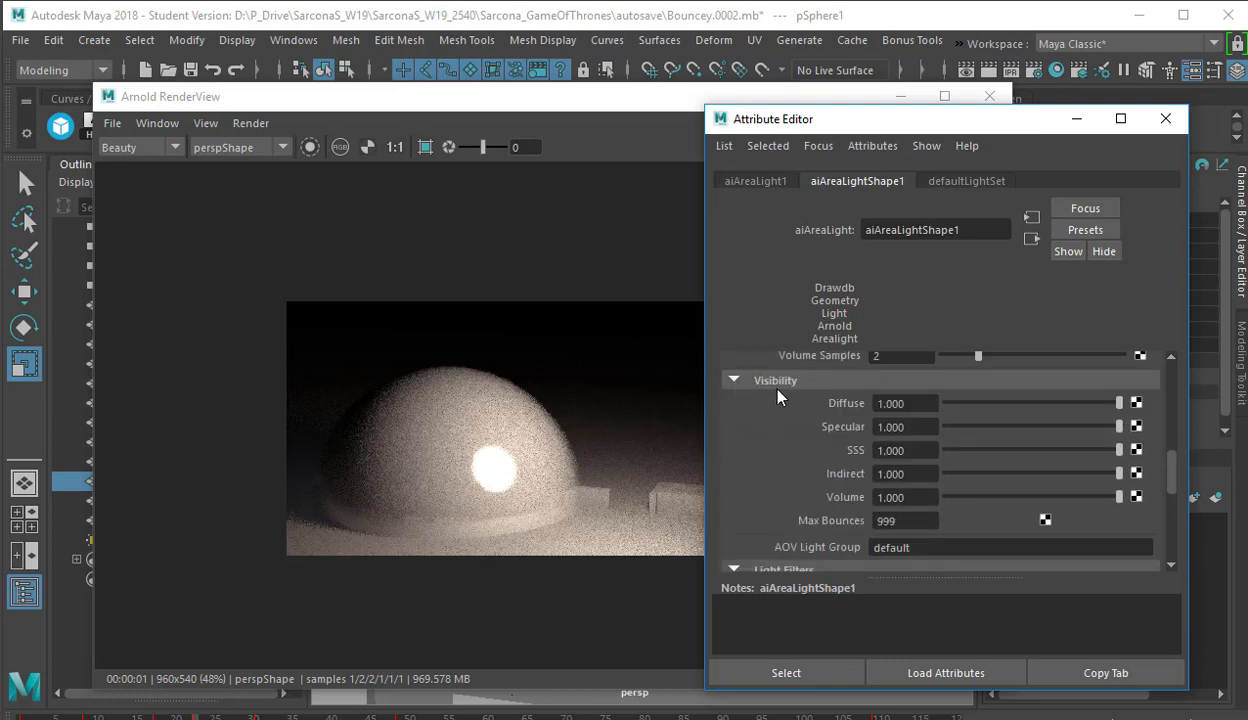
left_click_drag(984, 403, 878, 405)
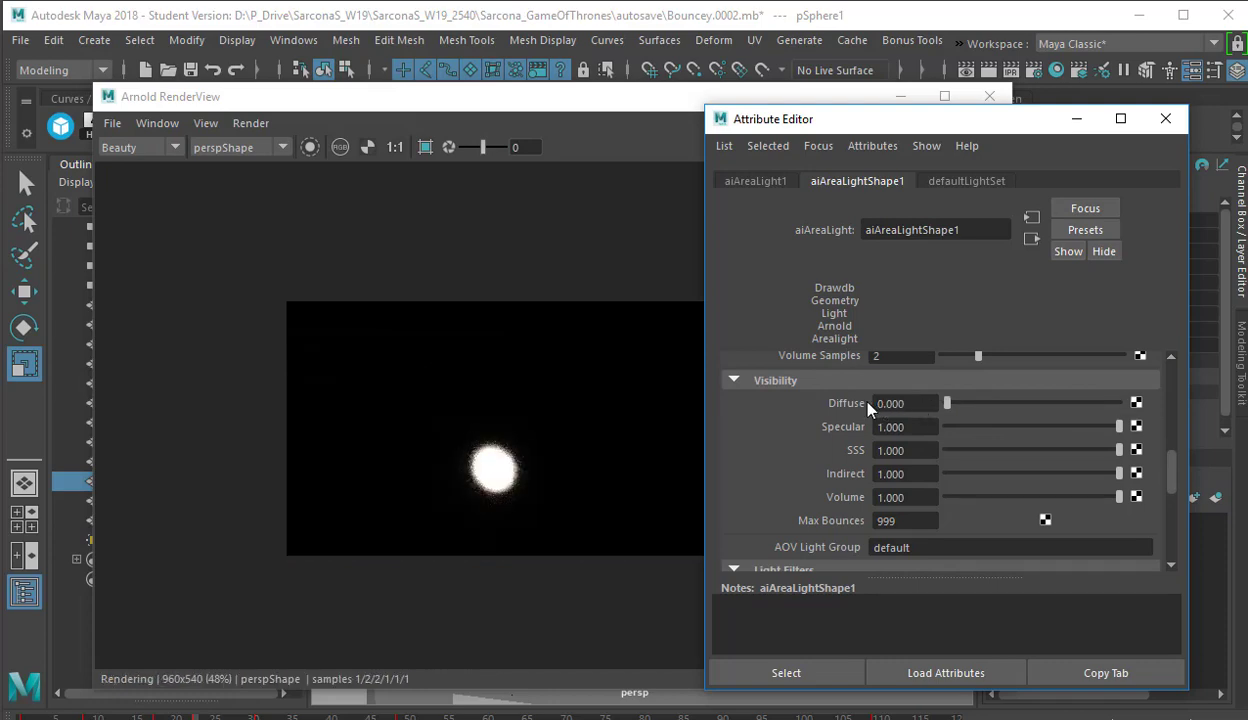
left_click_drag(958, 402, 1190, 395)
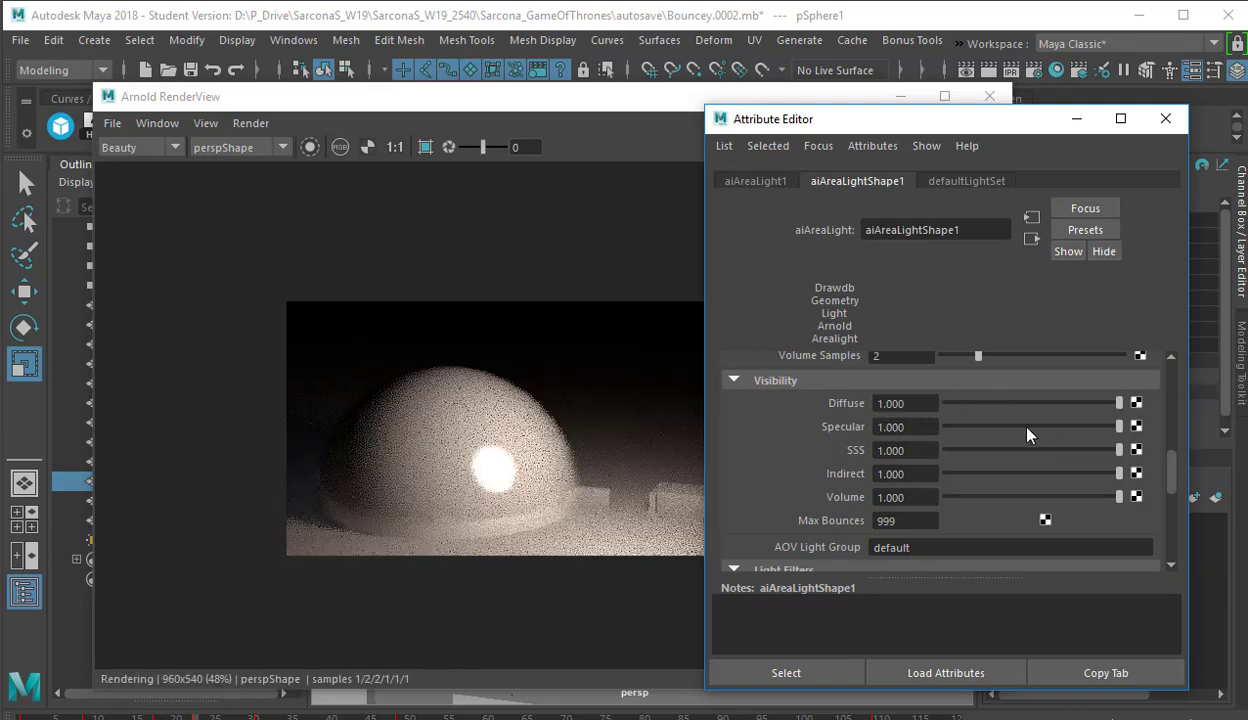
left_click_drag(940, 428, 863, 431)
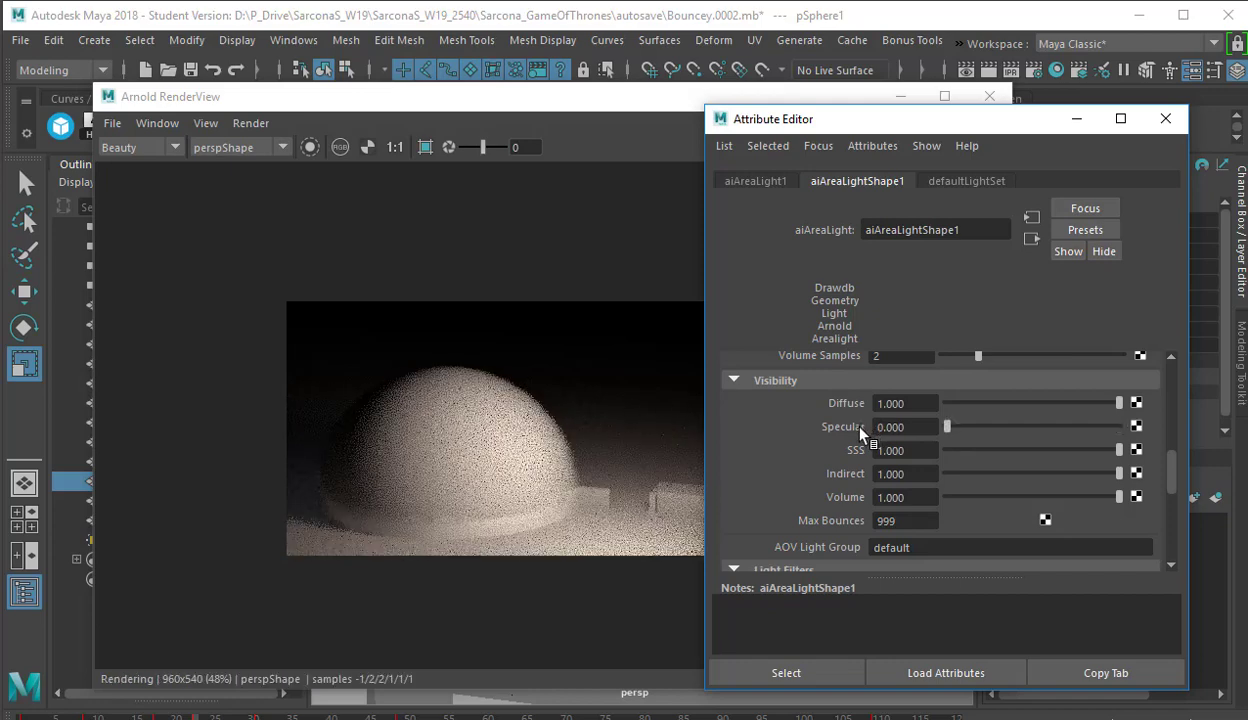
left_click_drag(1036, 434, 1162, 420)
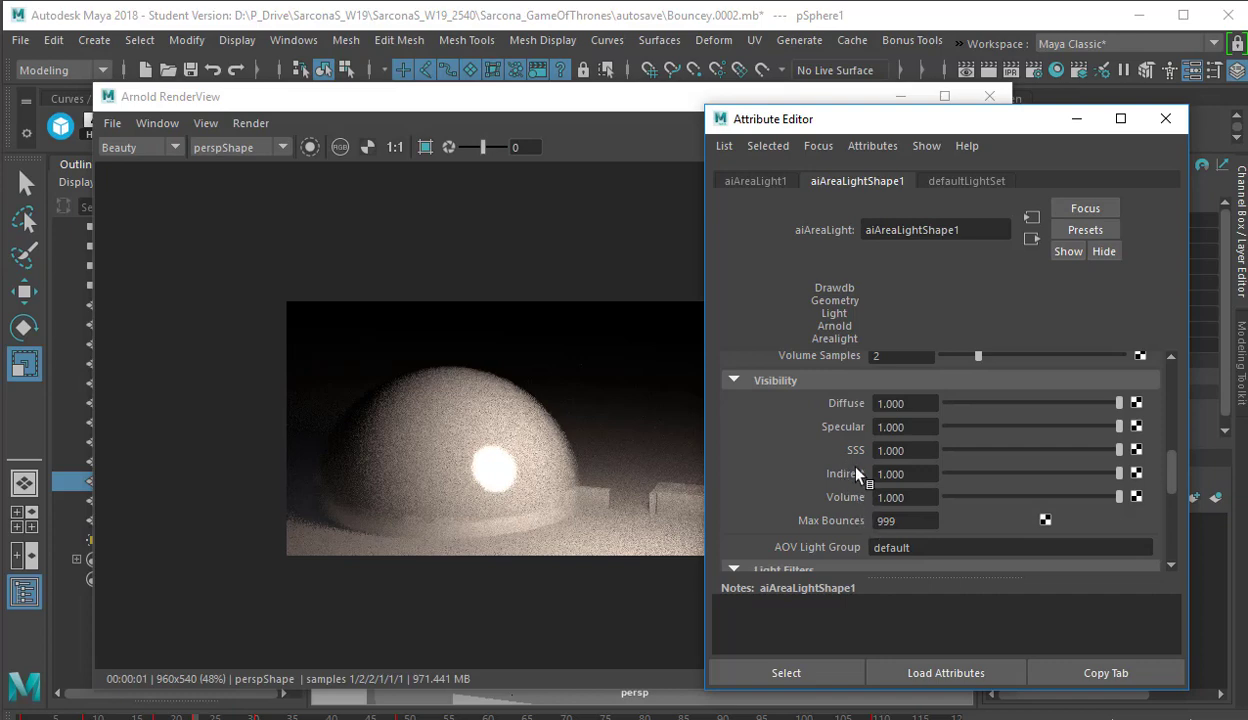
Close the Attribute Editor and the Arnold RenderView, and delete the area light from the scene
scroll(823, 475, "down", 3)
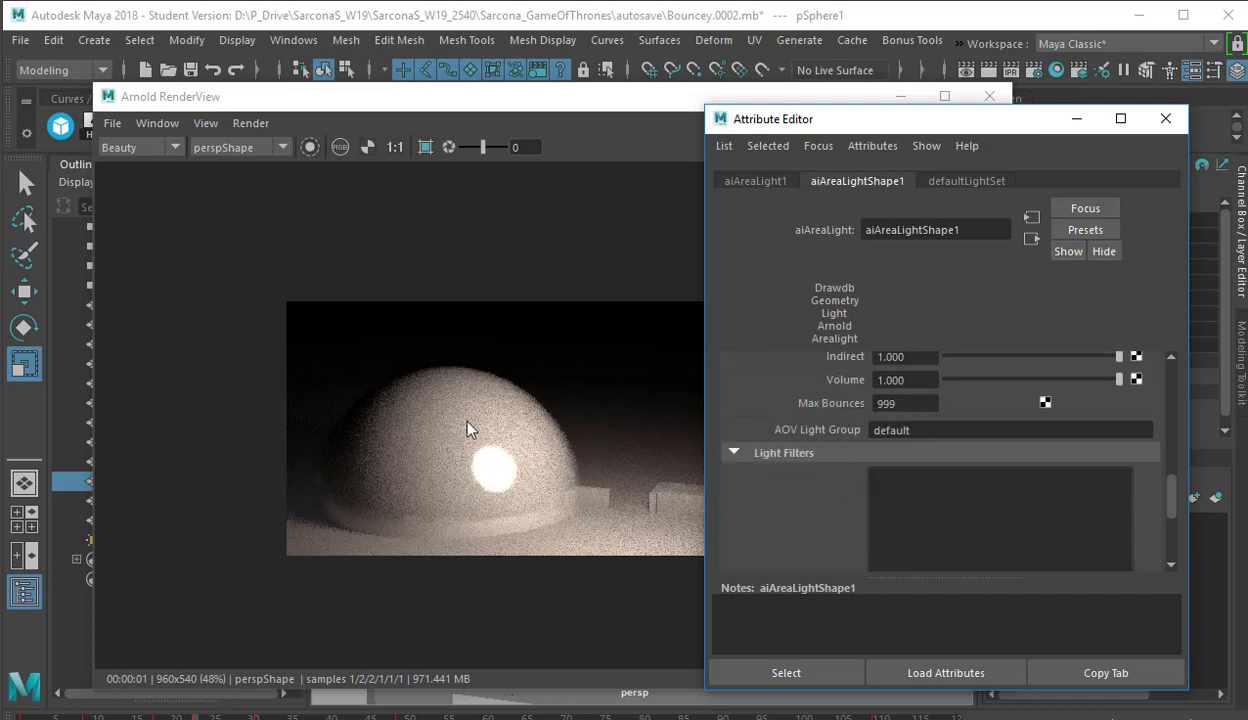
scroll(470, 428, "down", 2)
scroll(784, 379, "down", 3)
scroll(826, 446, "up", 10)
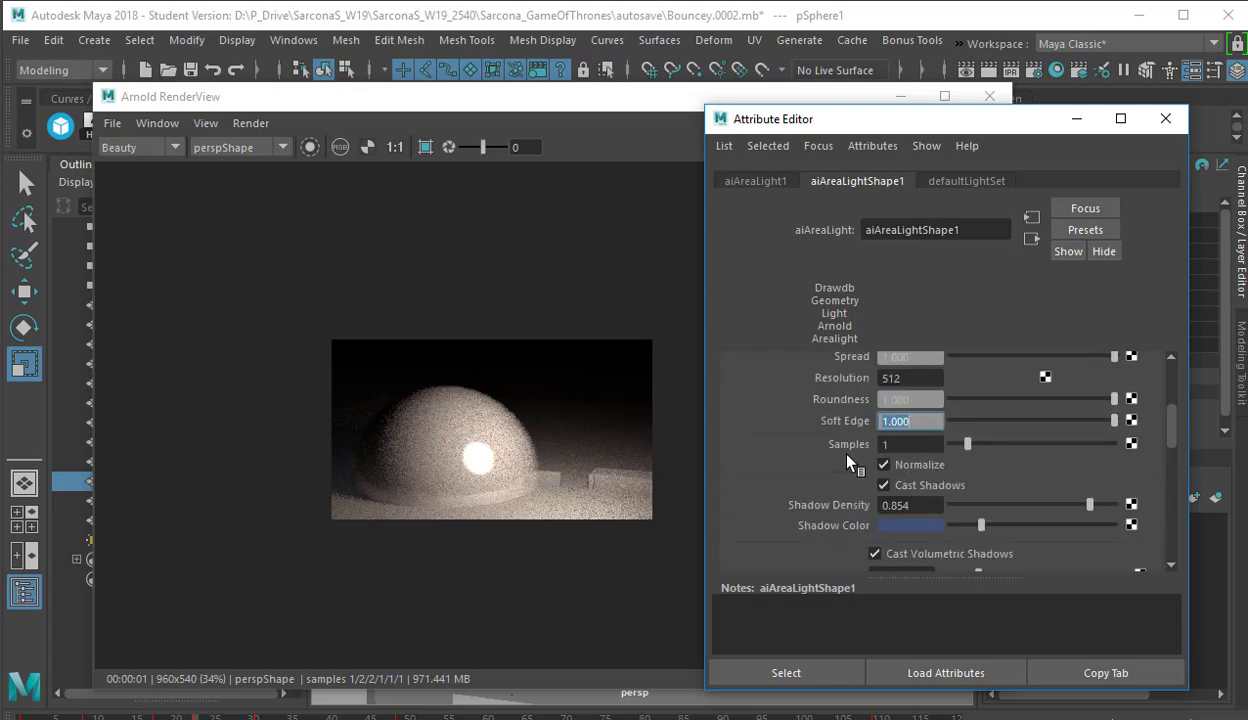
scroll(848, 462, "up", 5)
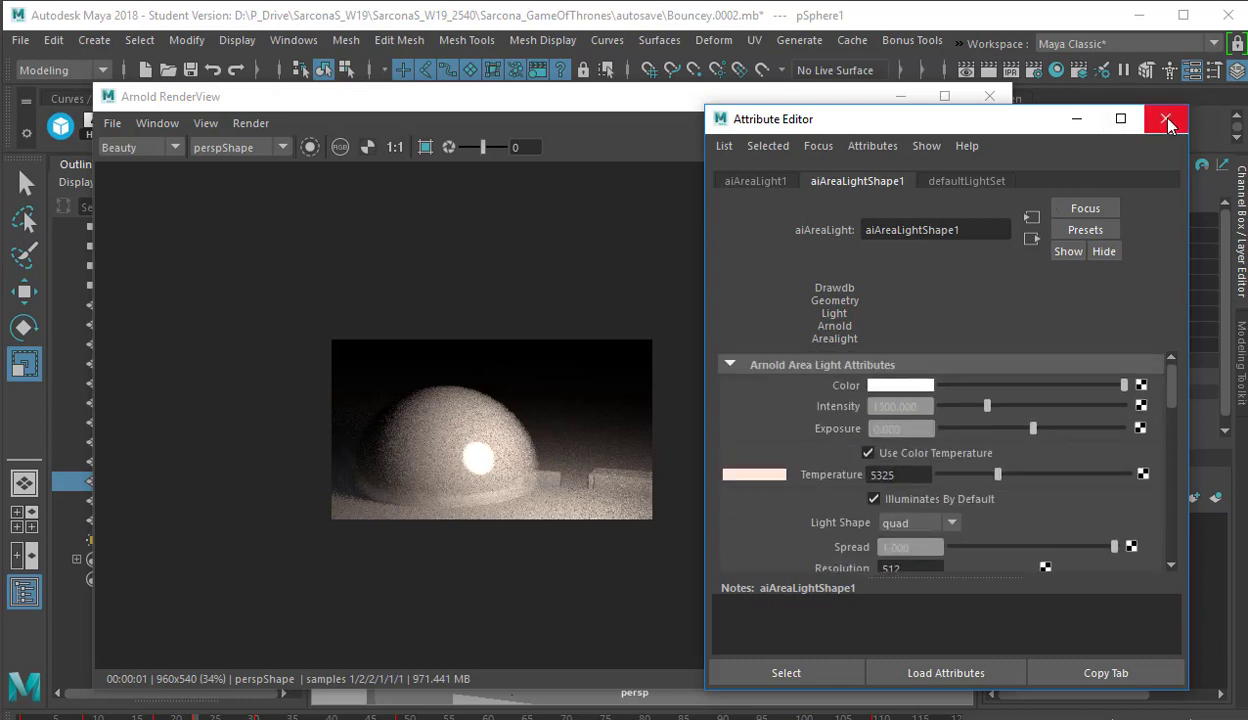
left_click(1165, 118)
left_click(989, 96)
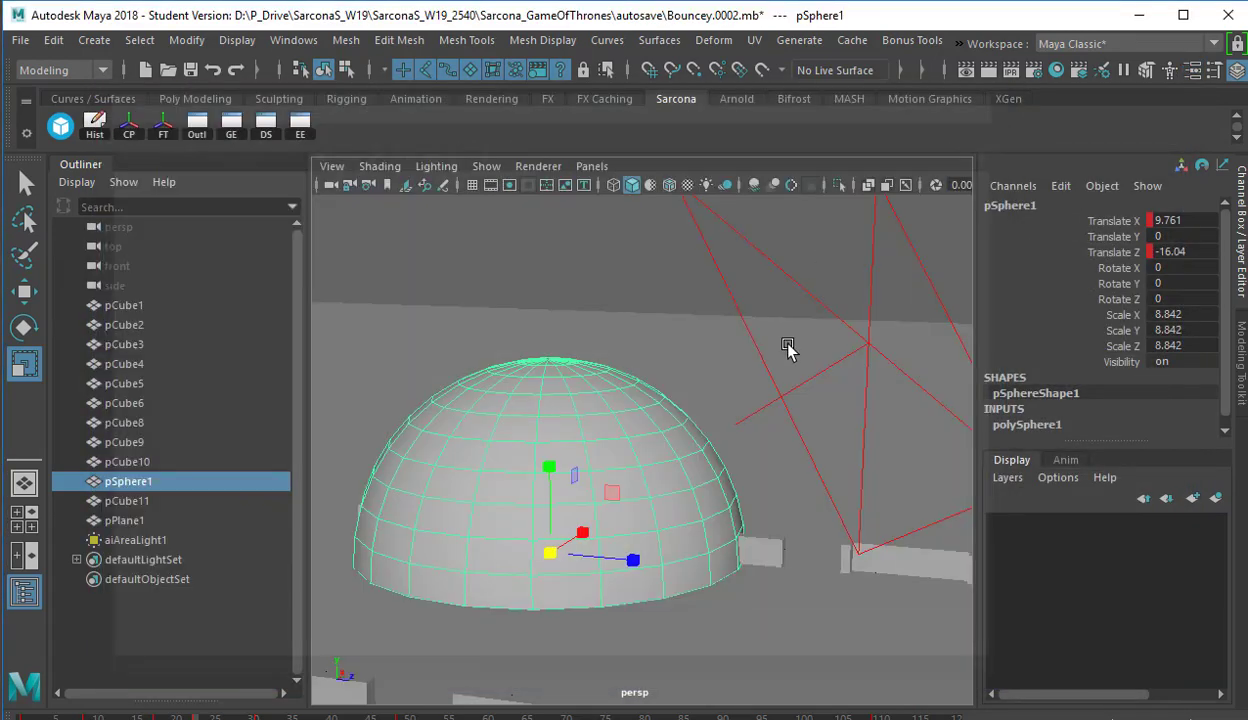
left_click(865, 338)
key("Delete")
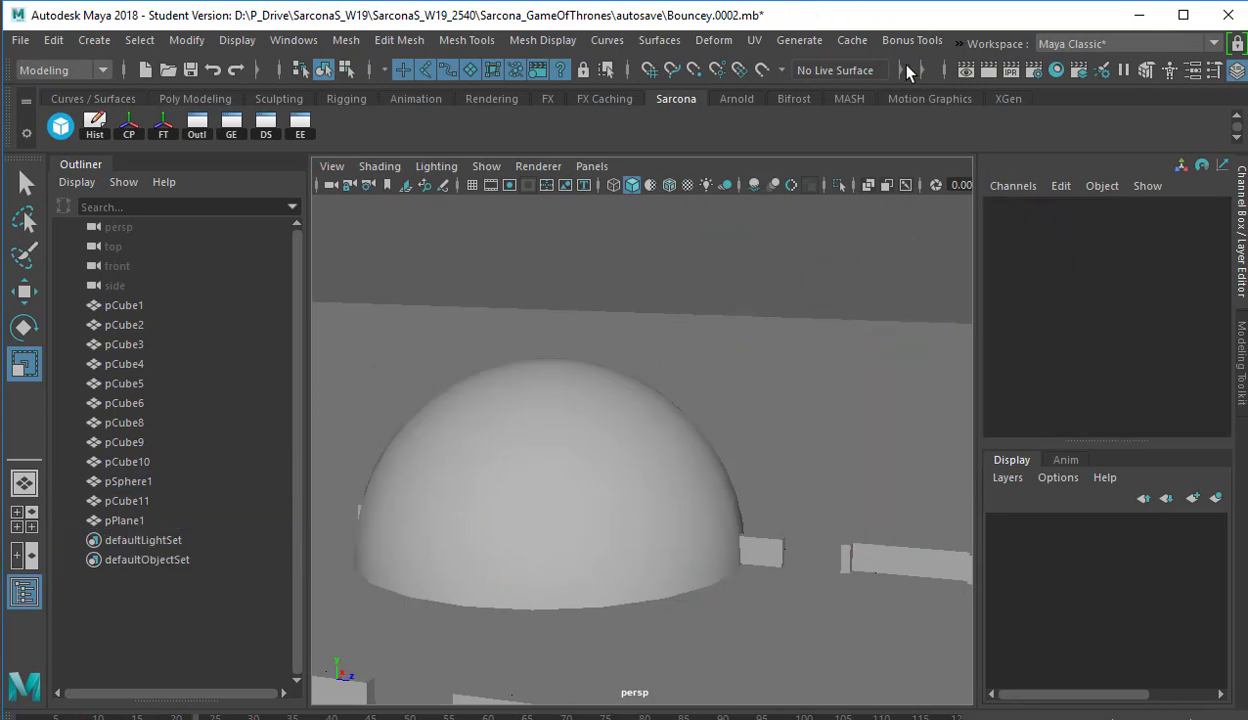
Detach Arnold's list of light types as a floating window above the sphere in the viewport
left_click(958, 42)
mouse_move(1010, 67)
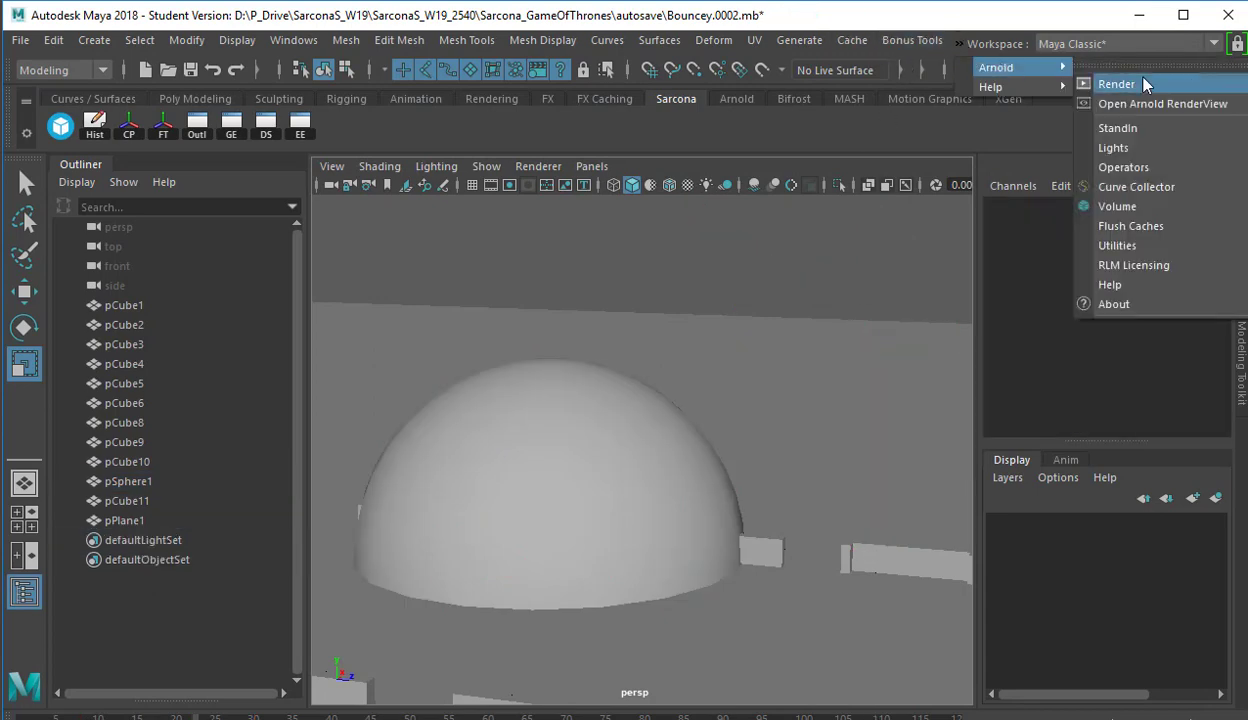
left_click(1113, 147)
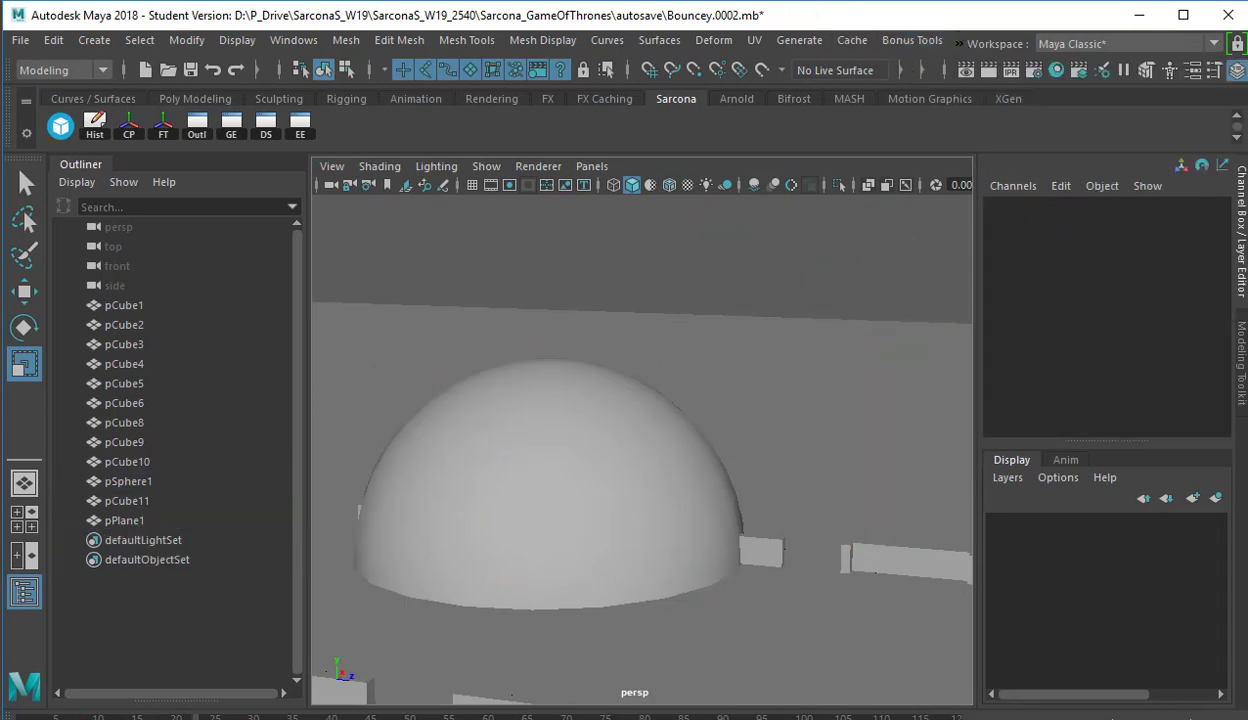
left_click_drag(1101, 197, 447, 234)
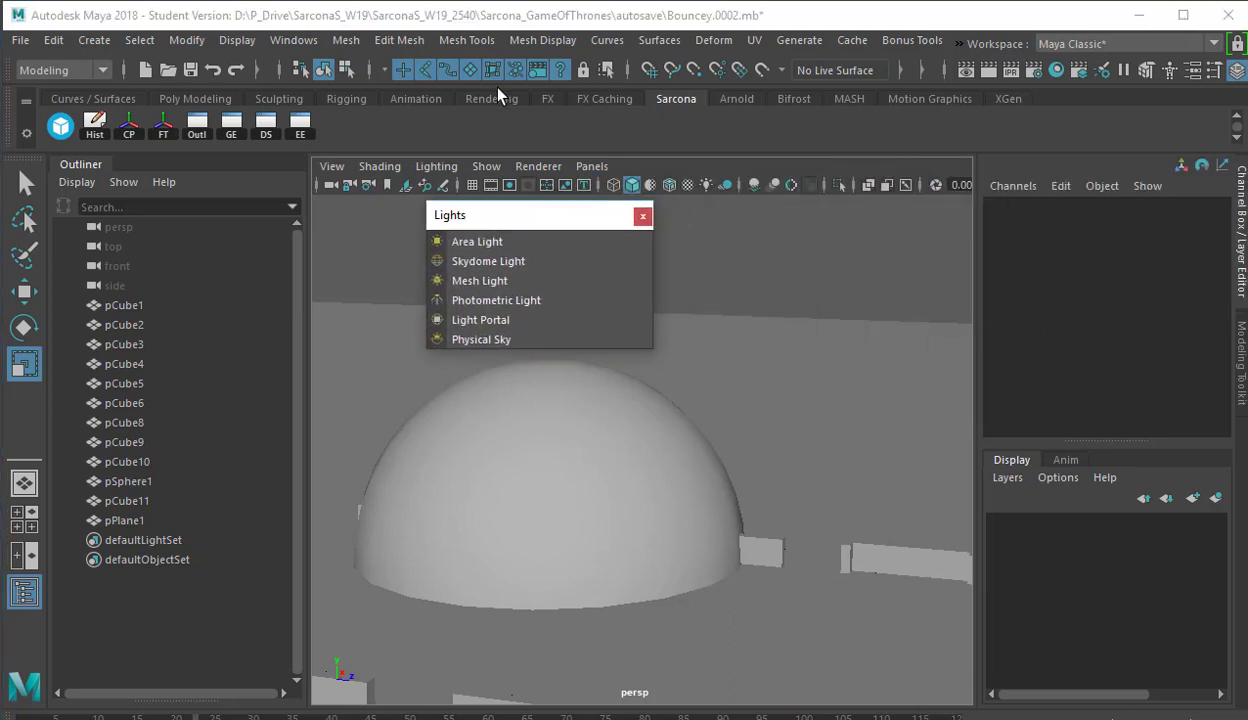
Detach the Mesh Tools list as a floating window and close it again
left_click(490, 42)
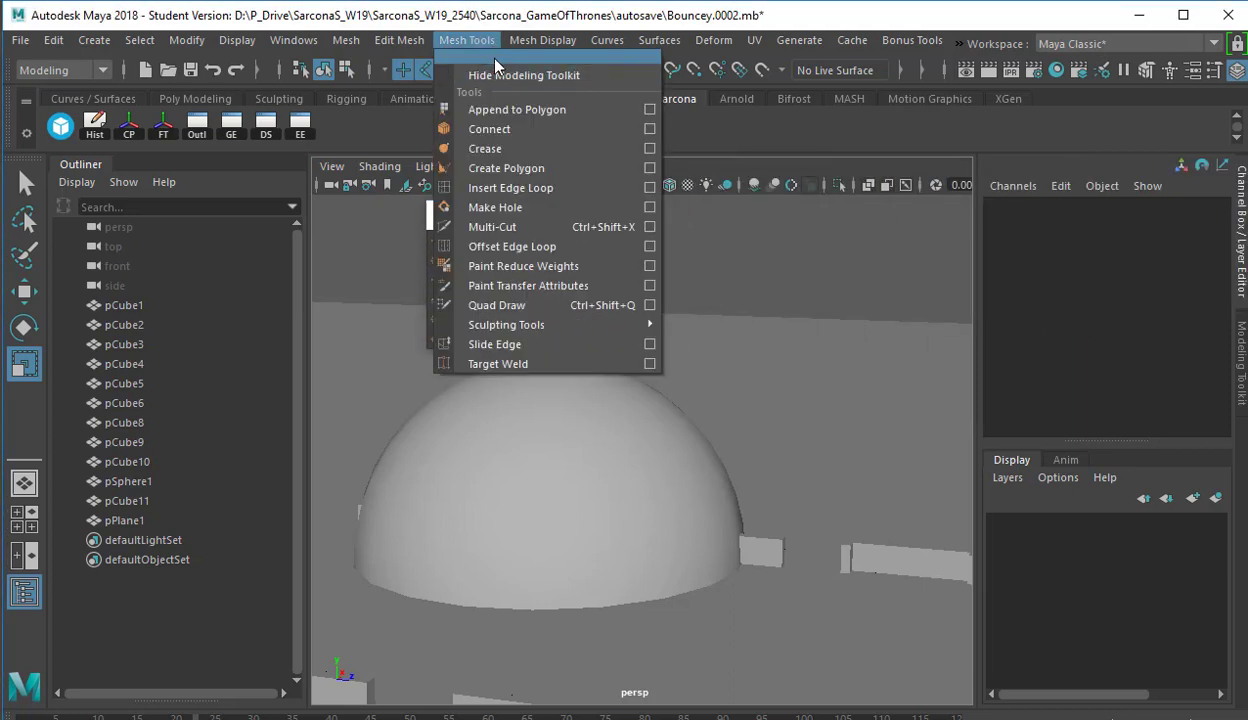
left_click(495, 58)
left_click_drag(495, 64, 669, 166)
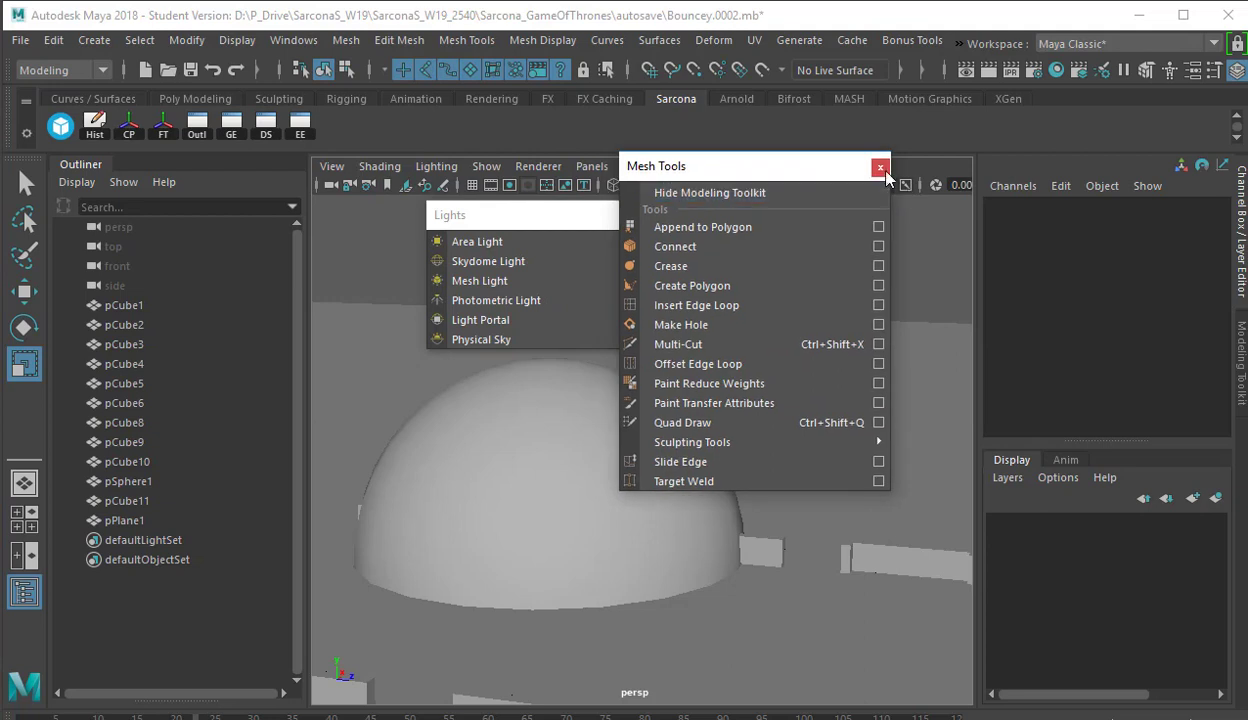
left_click(880, 167)
Move the floating Lights list aside, create an Arnold skydome light and render it in the Arnold RenderView
left_click_drag(497, 217, 404, 211)
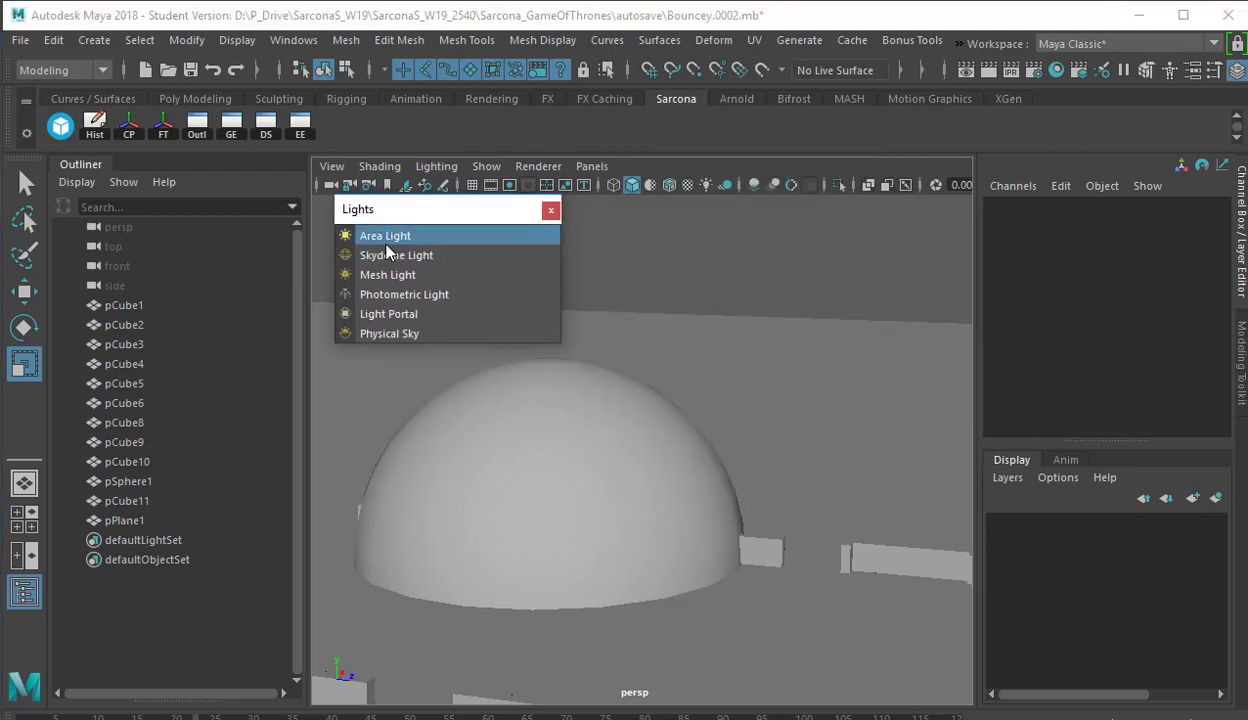
left_click(390, 253)
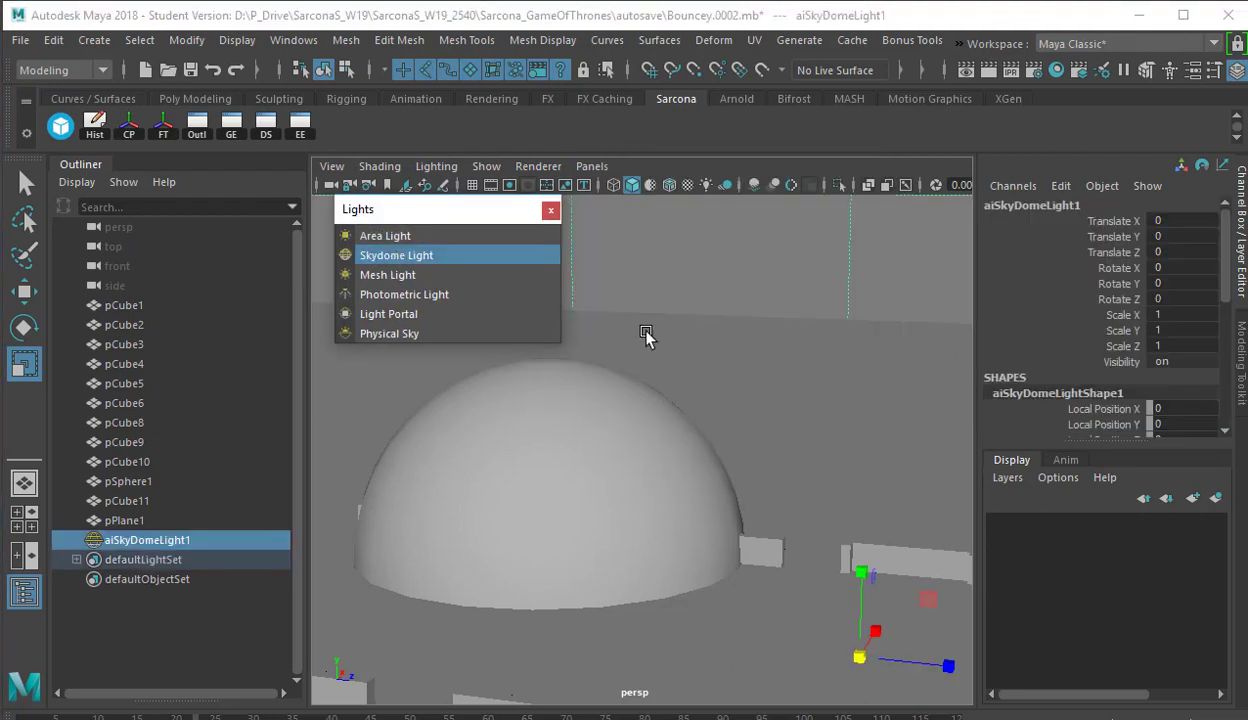
left_click(958, 43)
mouse_move(1000, 67)
left_click(1113, 86)
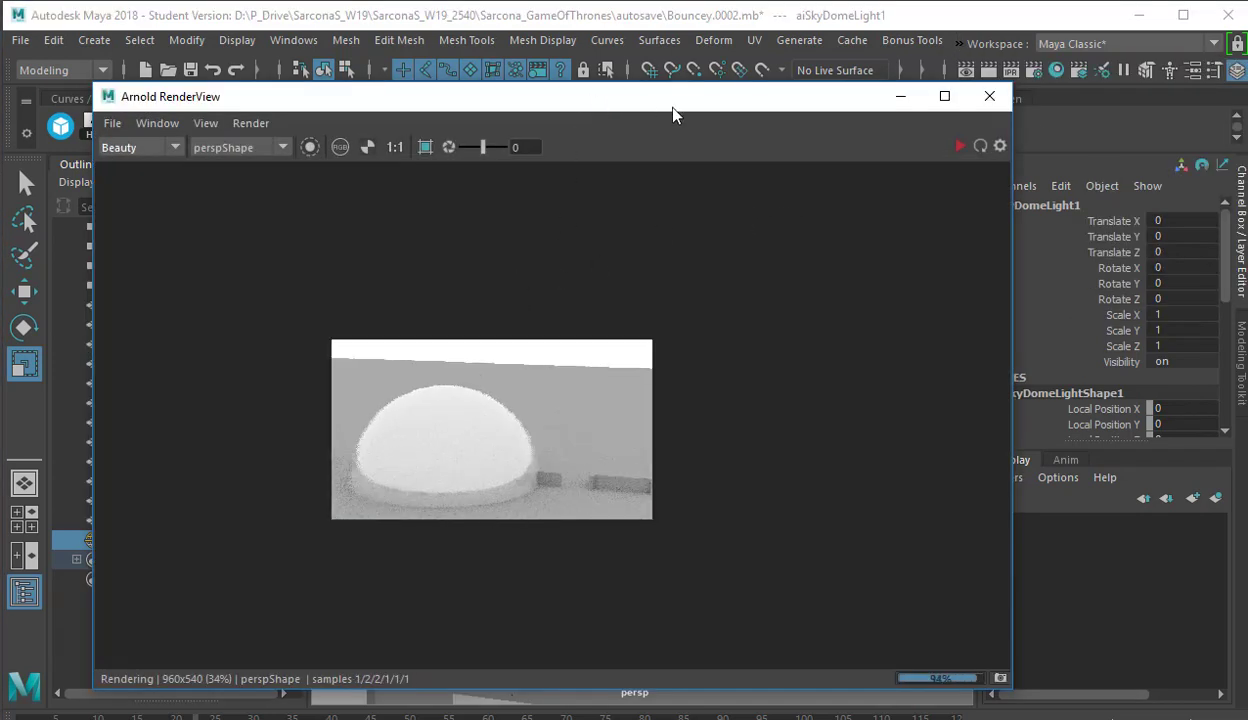
Close the RenderView, reframe the perspective view on the sphere and its surrounding blocks, and render the scene again
left_click(988, 96)
key("f")
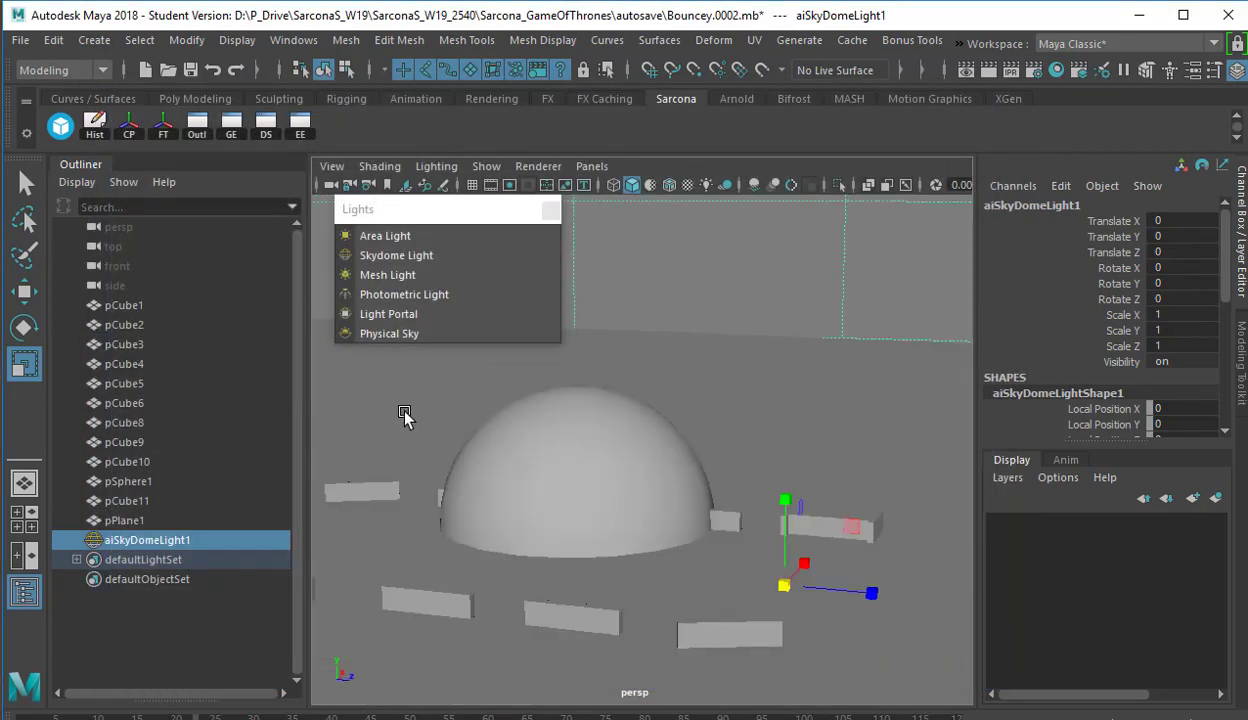
scroll(373, 455, "up", 10)
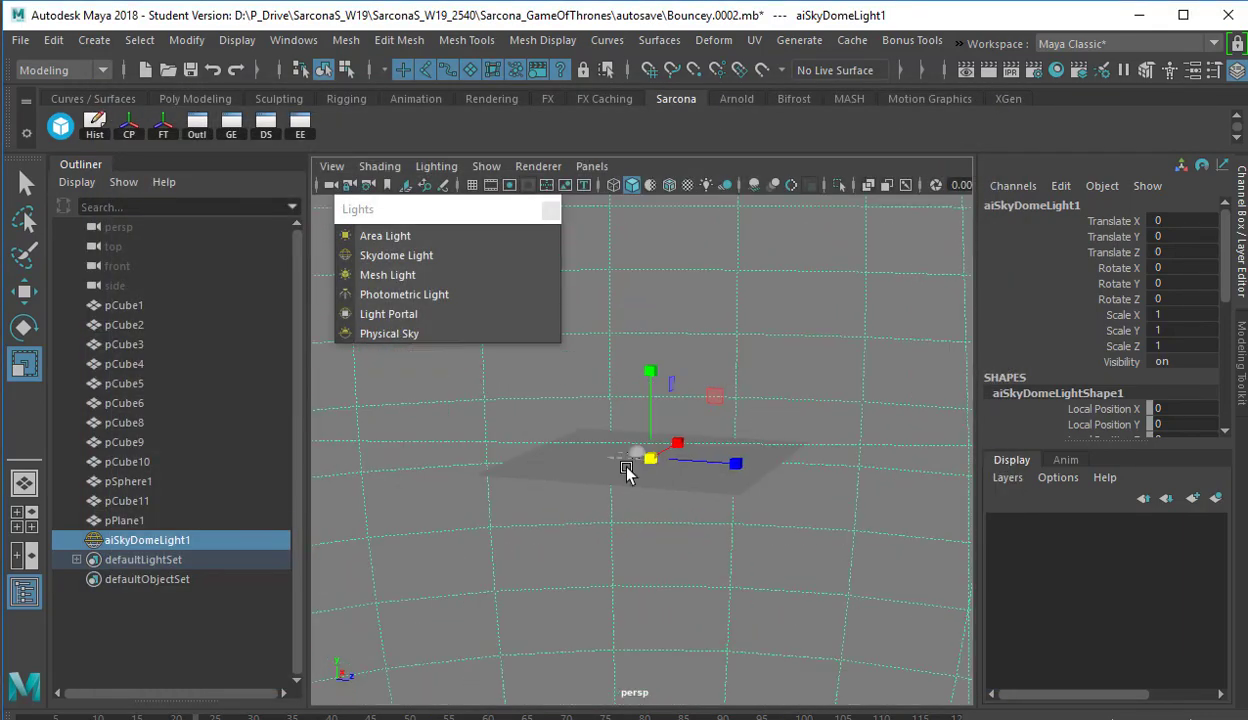
left_click_drag(701, 502, 615, 495, "alt")
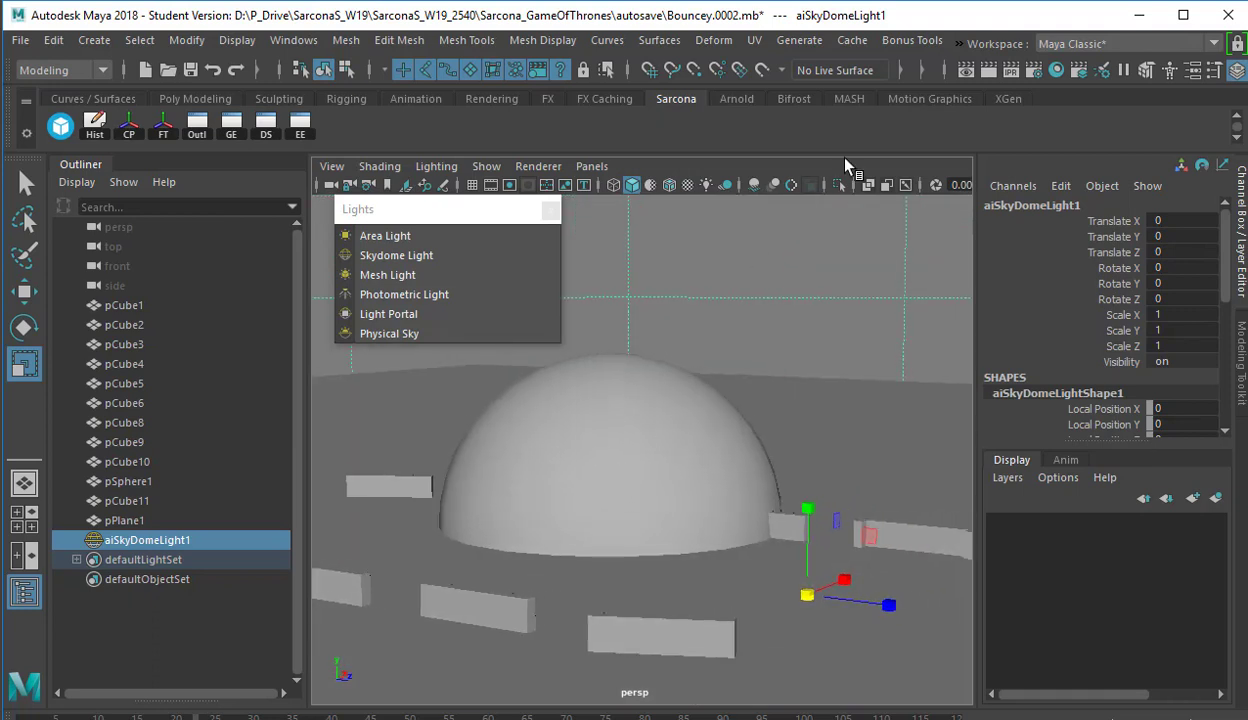
left_click(958, 43)
mouse_move(1025, 68)
left_click(1112, 84)
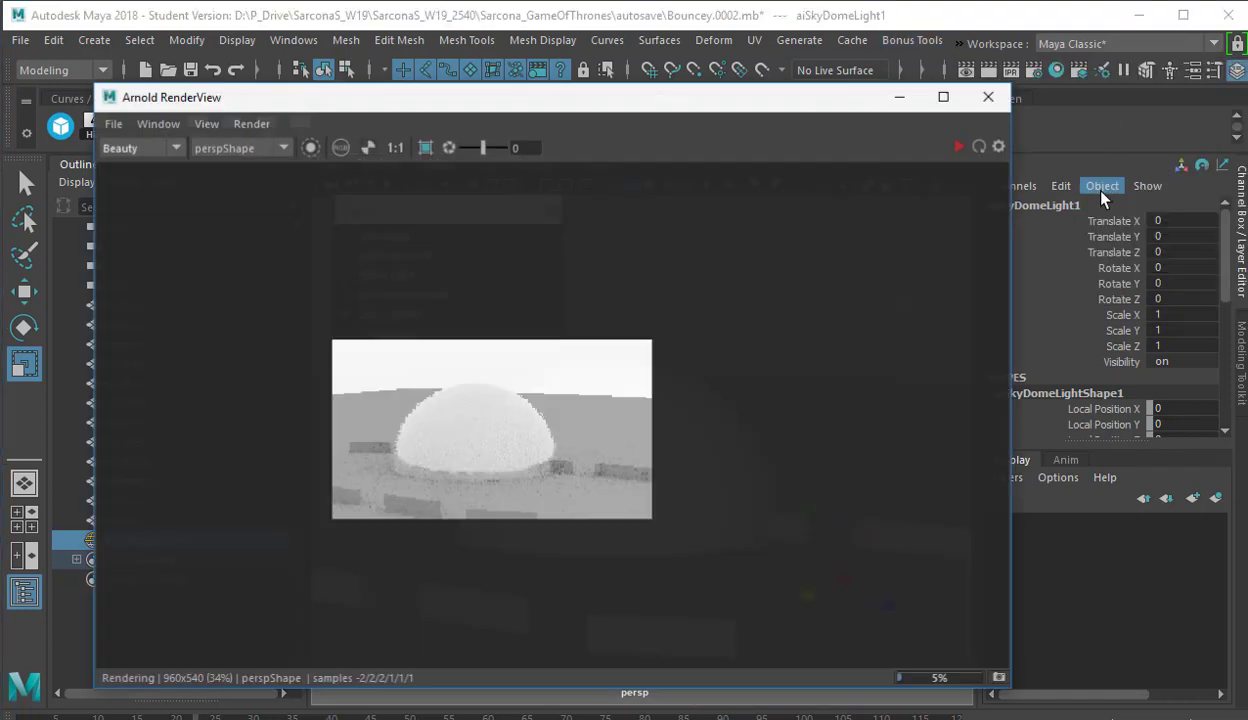
scroll(610, 441, "up", 2)
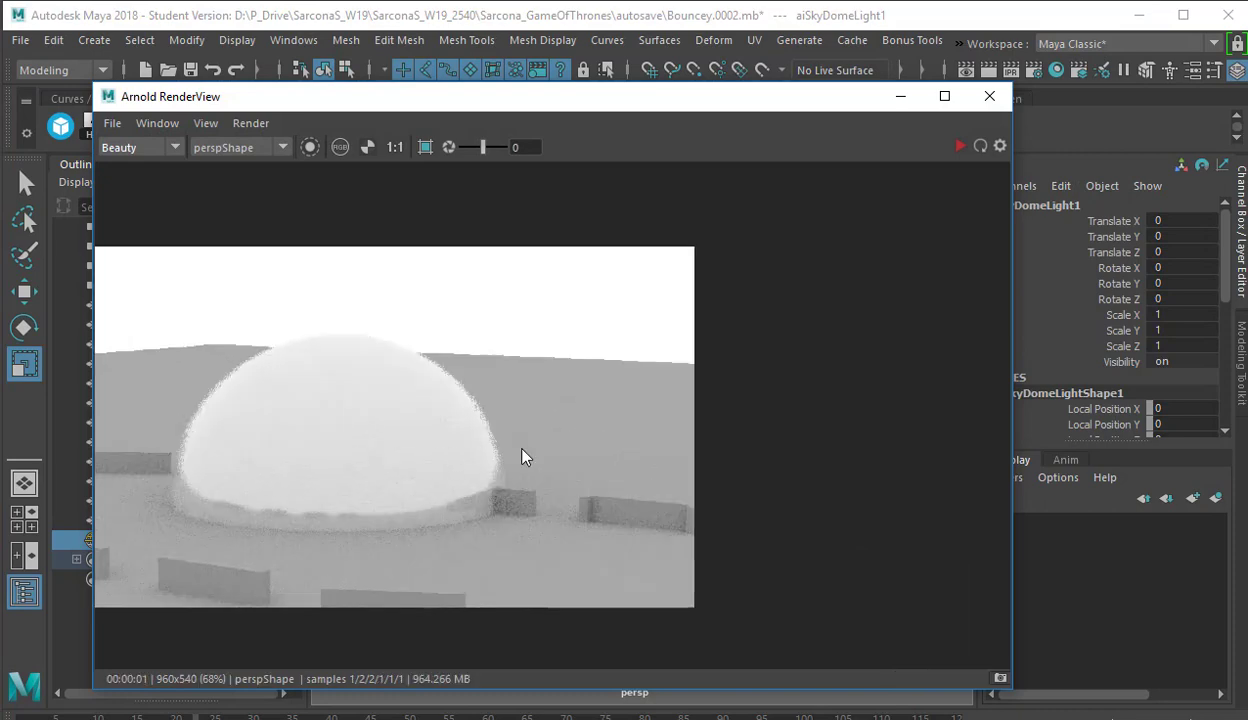
middle_click_drag(524, 454, 563, 395)
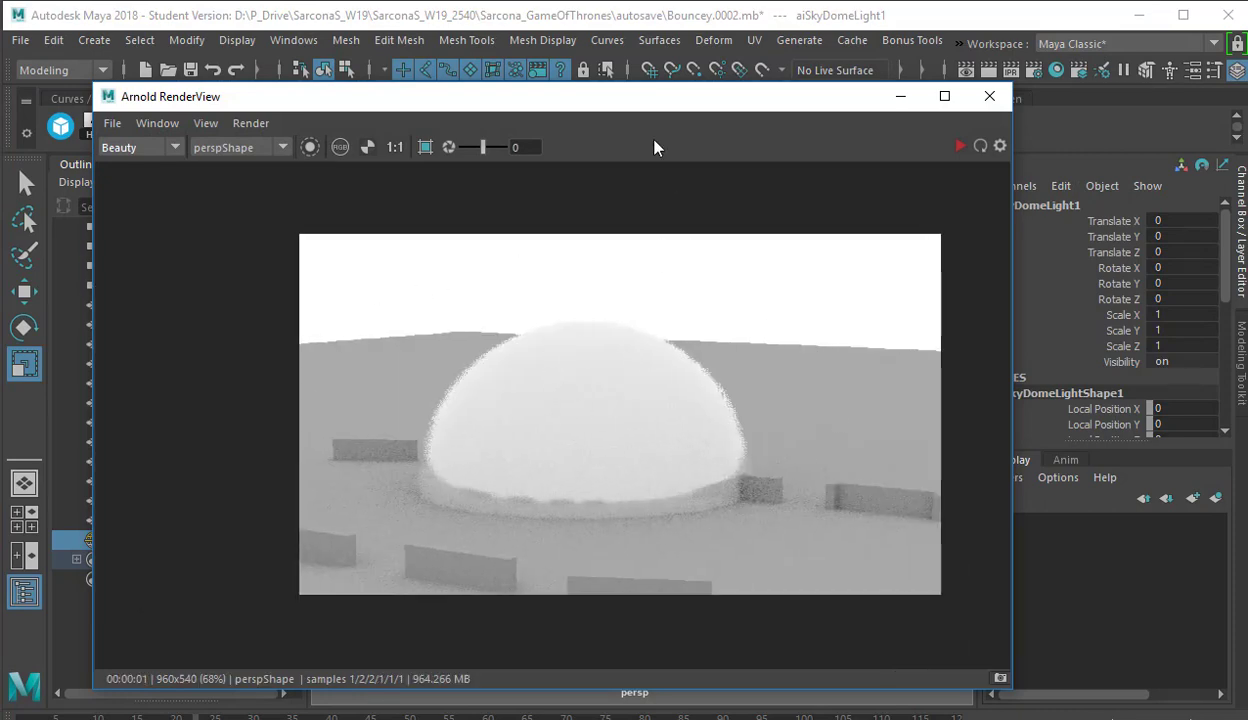
Open the skydome light's Attribute Editor and arrange it beside the Arnold RenderView so the rendered image stays visible
left_click_drag(649, 106, 886, 129)
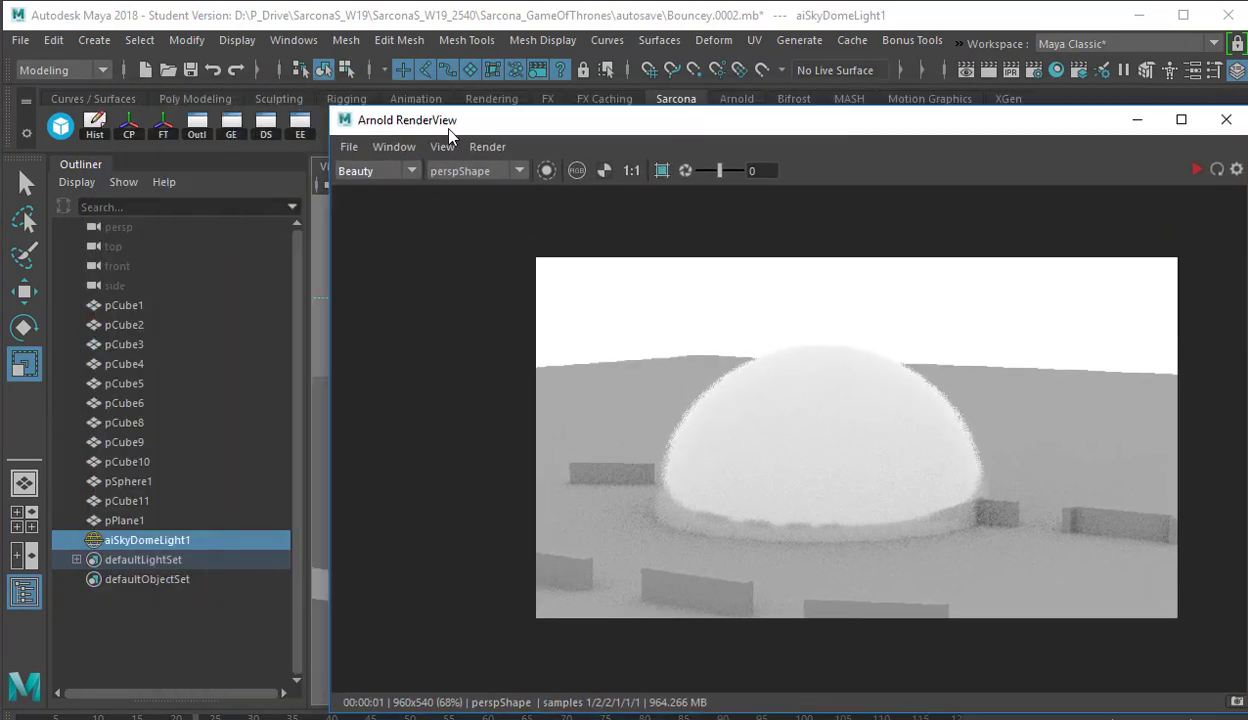
left_click_drag(449, 130, 505, 171)
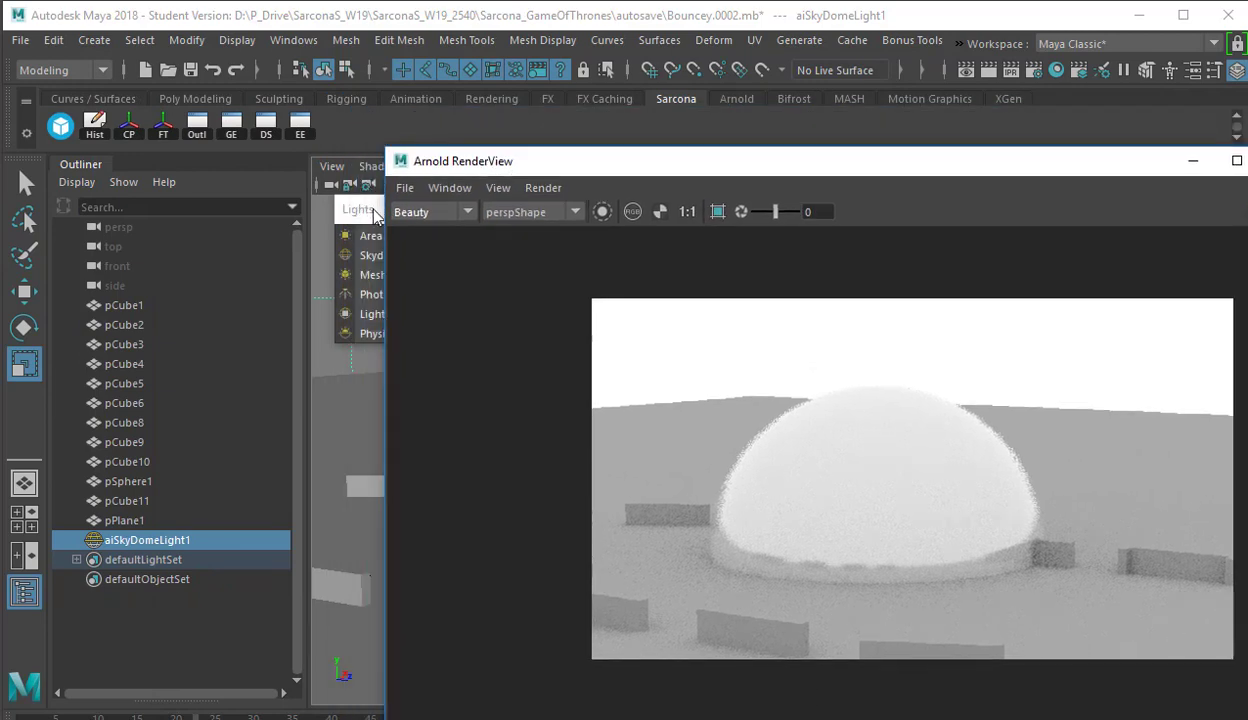
left_click_drag(536, 149, 537, 172)
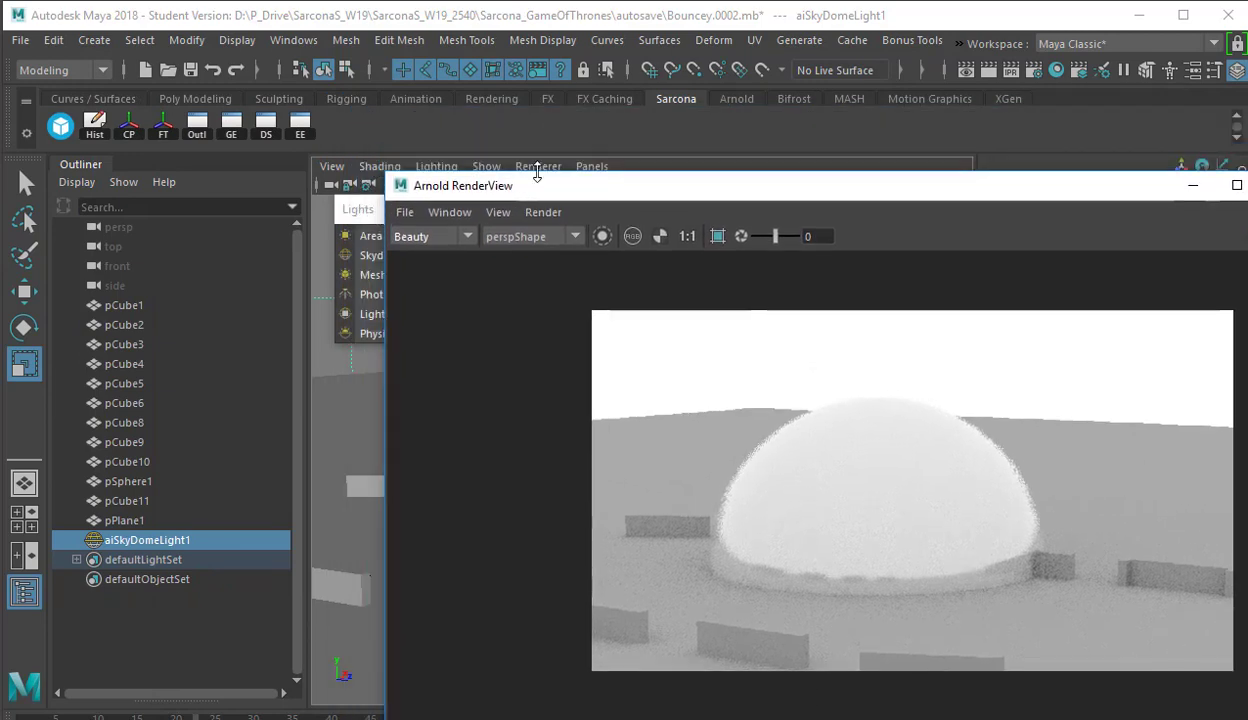
key("ctrl+a")
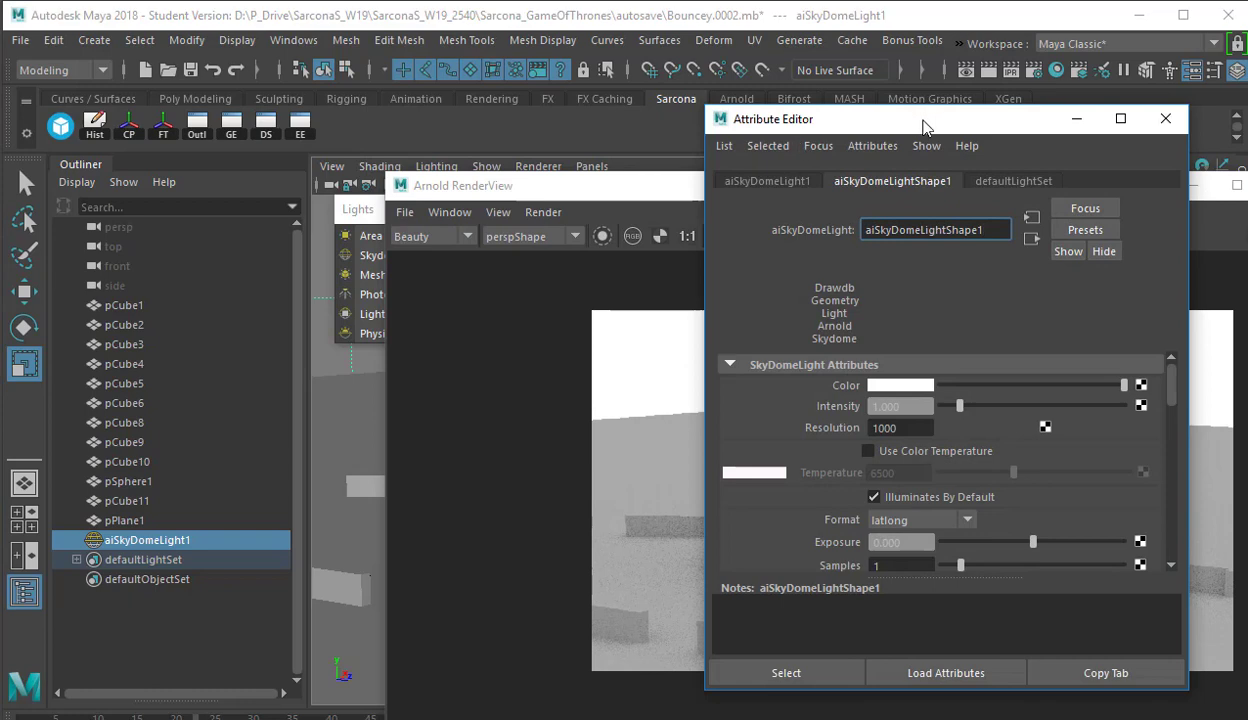
left_click_drag(924, 128, 279, 127)
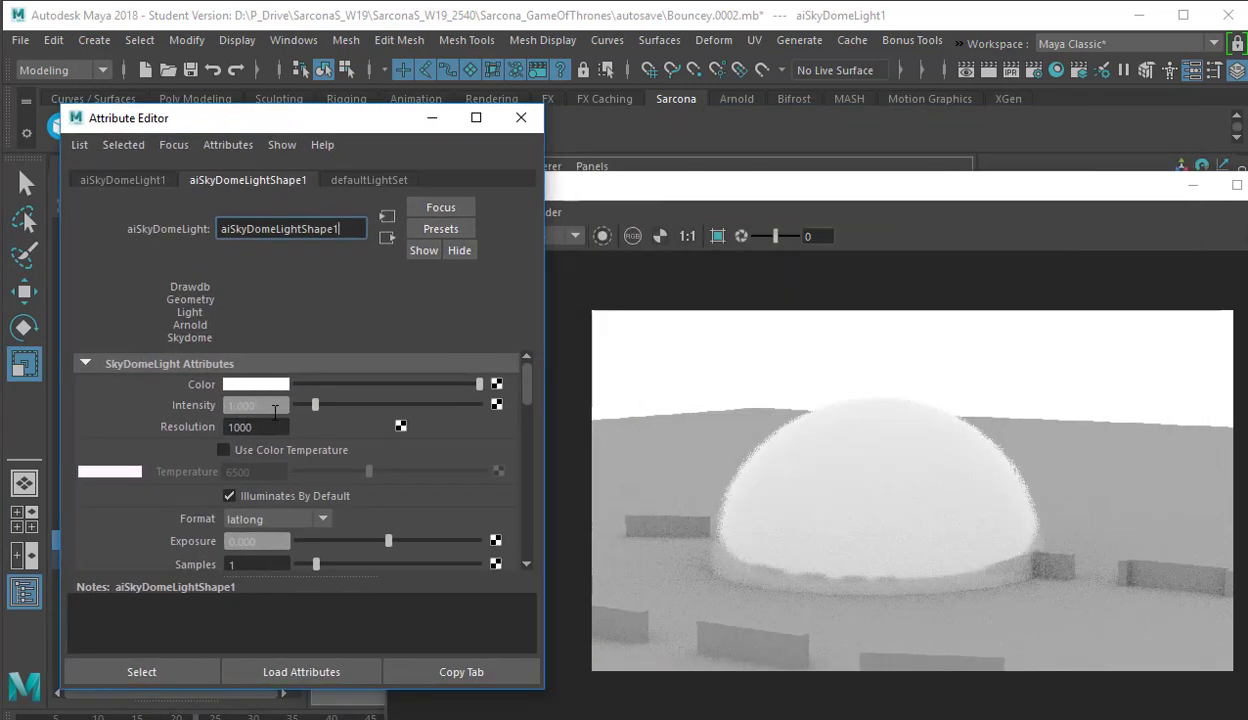
Enable color temperature on the skydome light, set it to 10382 and start rendering again
left_click(281, 451)
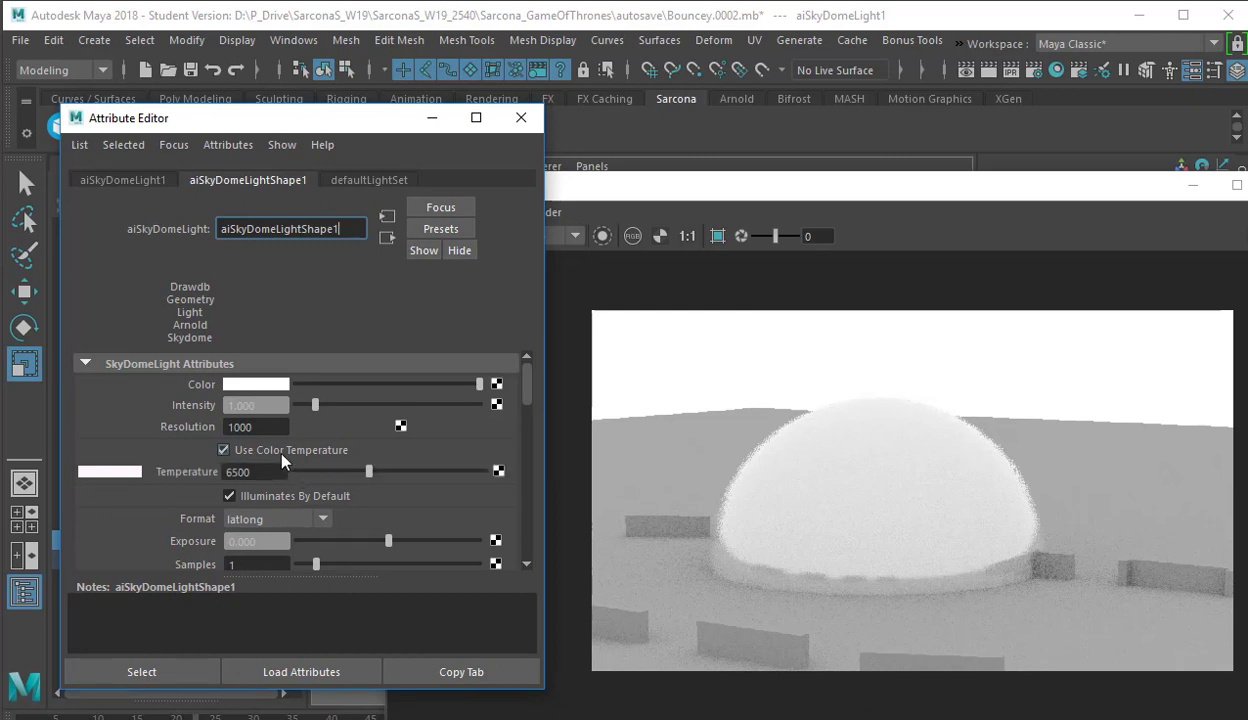
left_click_drag(380, 477, 418, 473)
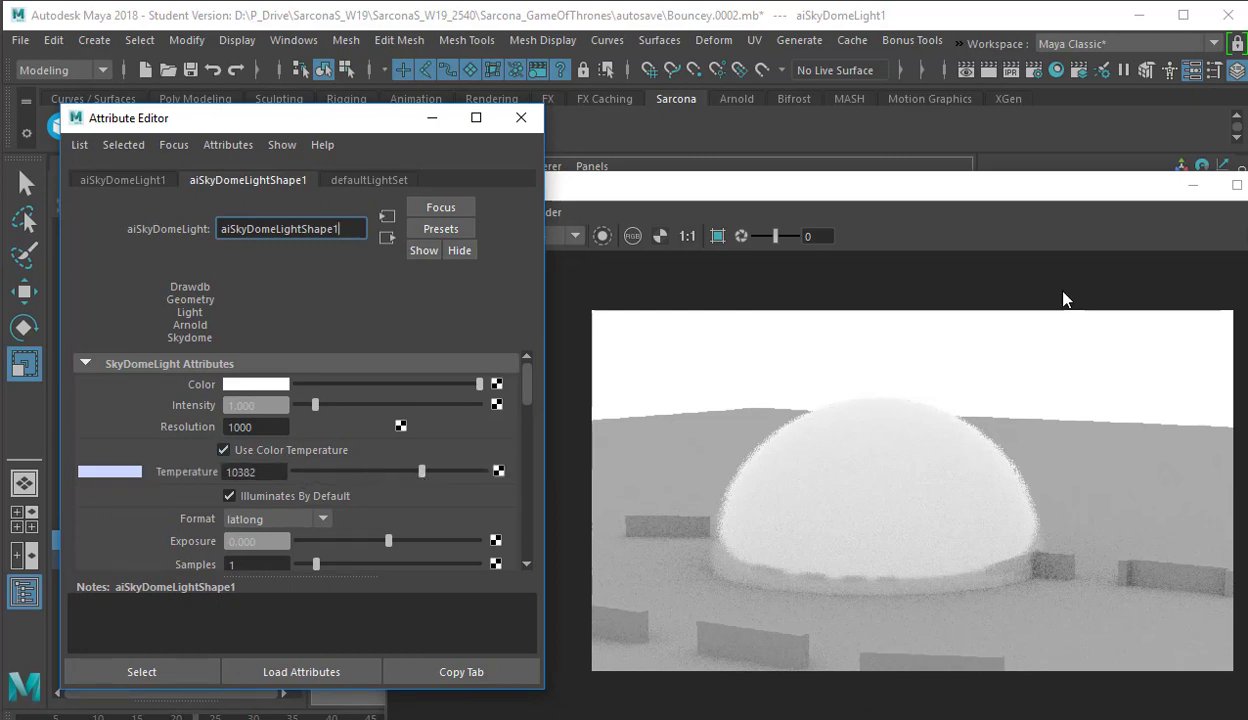
left_click(1103, 197)
left_click_drag(1048, 195, 985, 194)
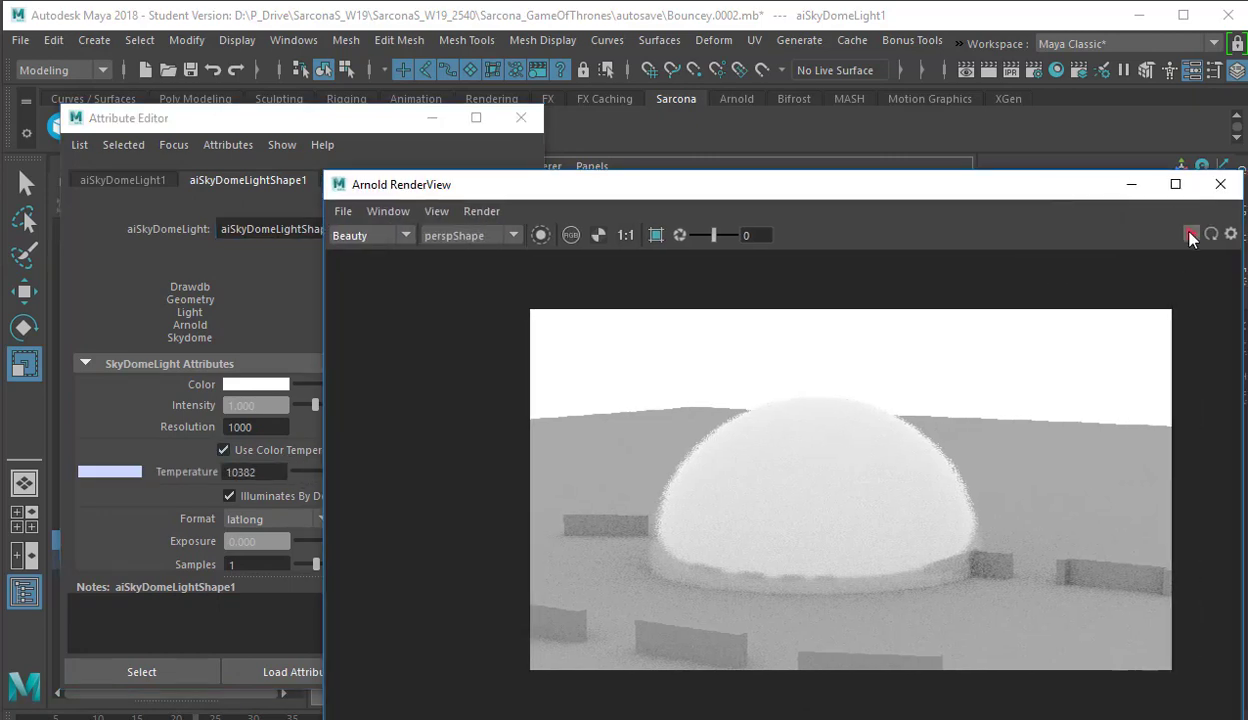
left_click(1190, 233)
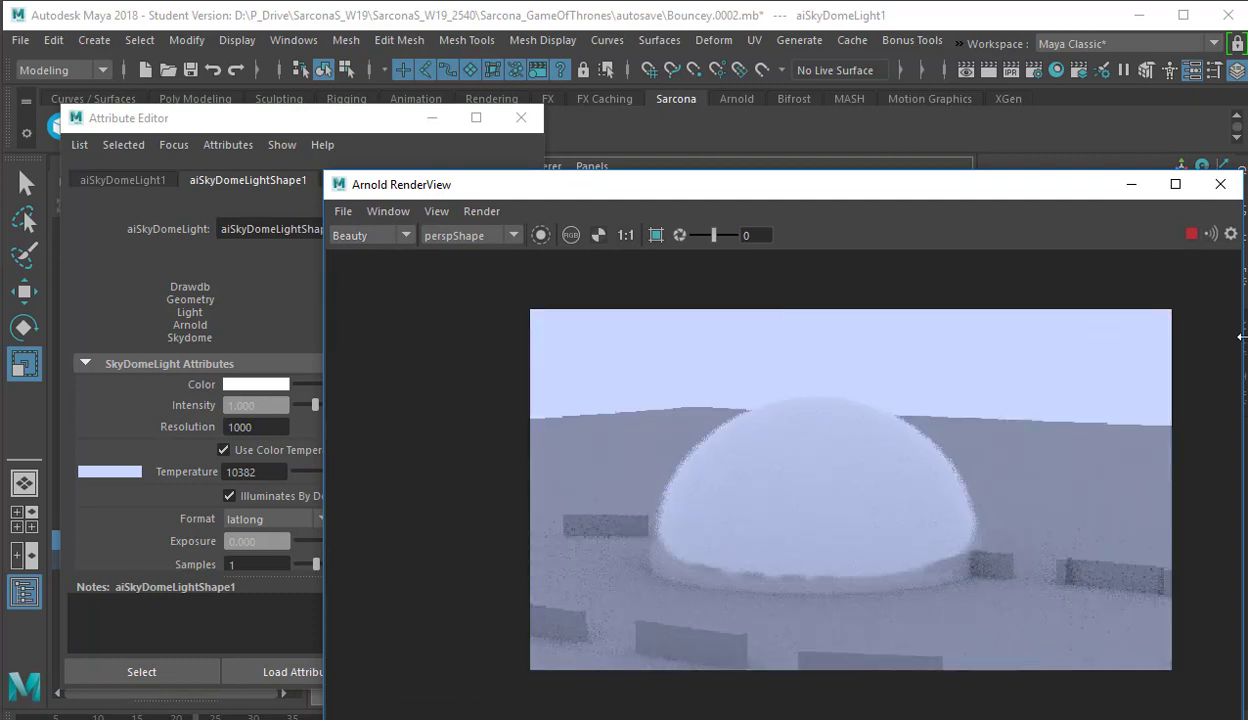
Narrow the Arnold RenderView window and turn off the skydome light's color temperature
left_click_drag(1241, 336, 1101, 342)
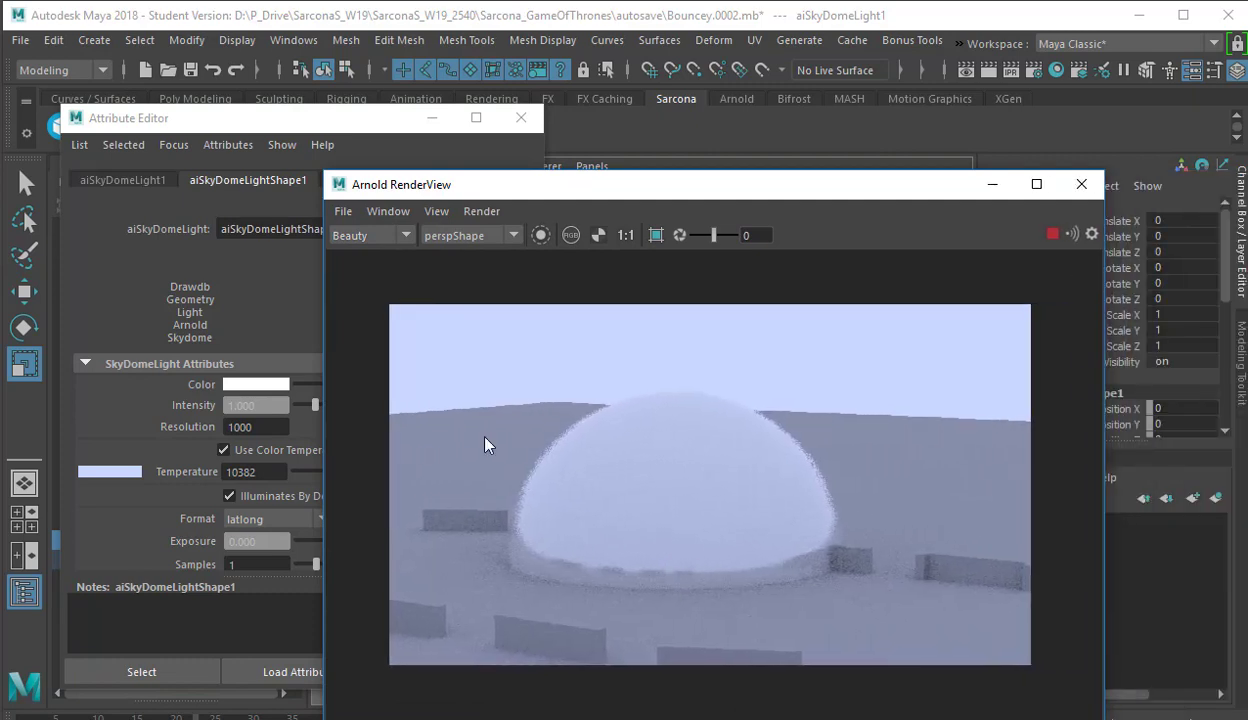
left_click(206, 330)
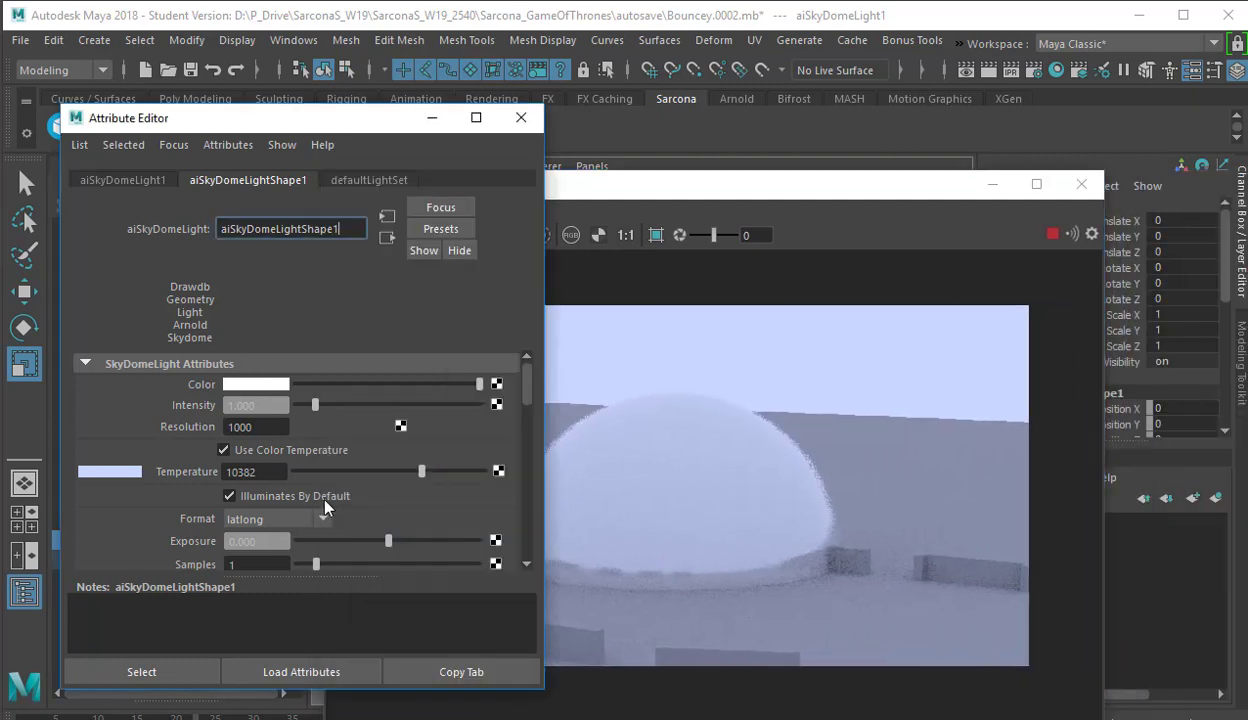
left_click(287, 450)
Check the skydome light's format options and shadow attributes, and set its camera visibility to 0
scroll(295, 510, "down", 2)
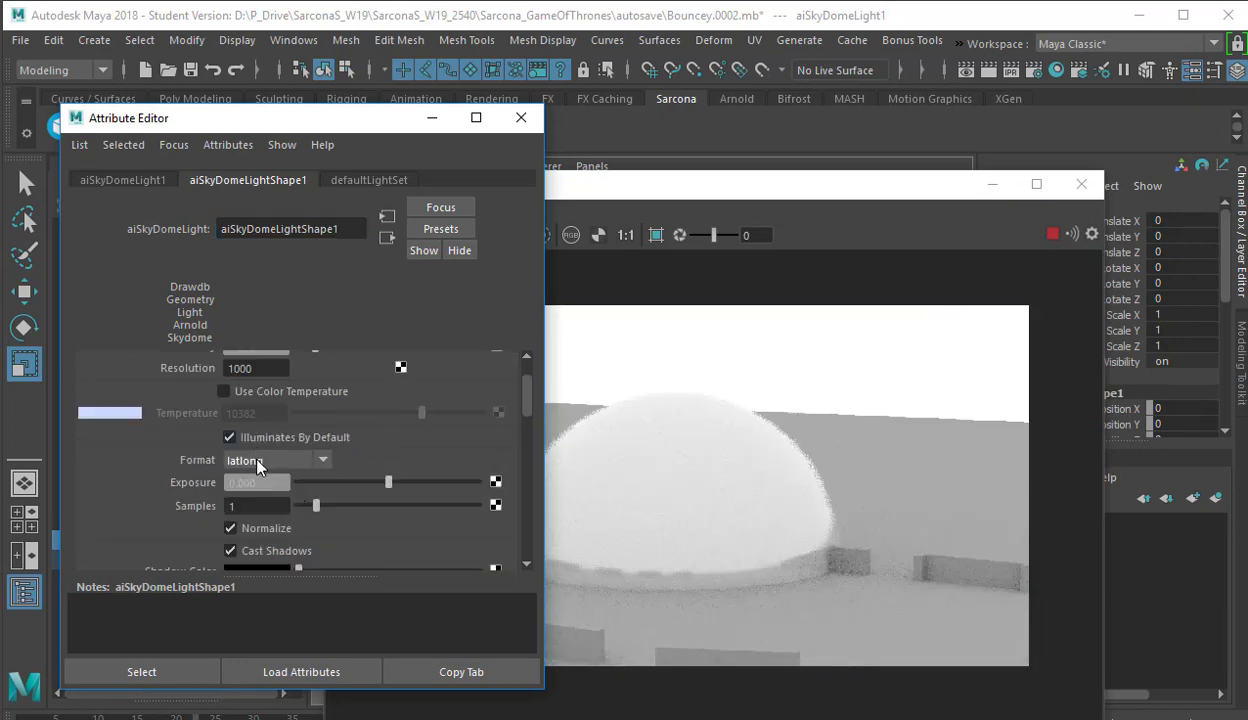
left_click(256, 461)
left_click(256, 463)
scroll(147, 462, "down", 2)
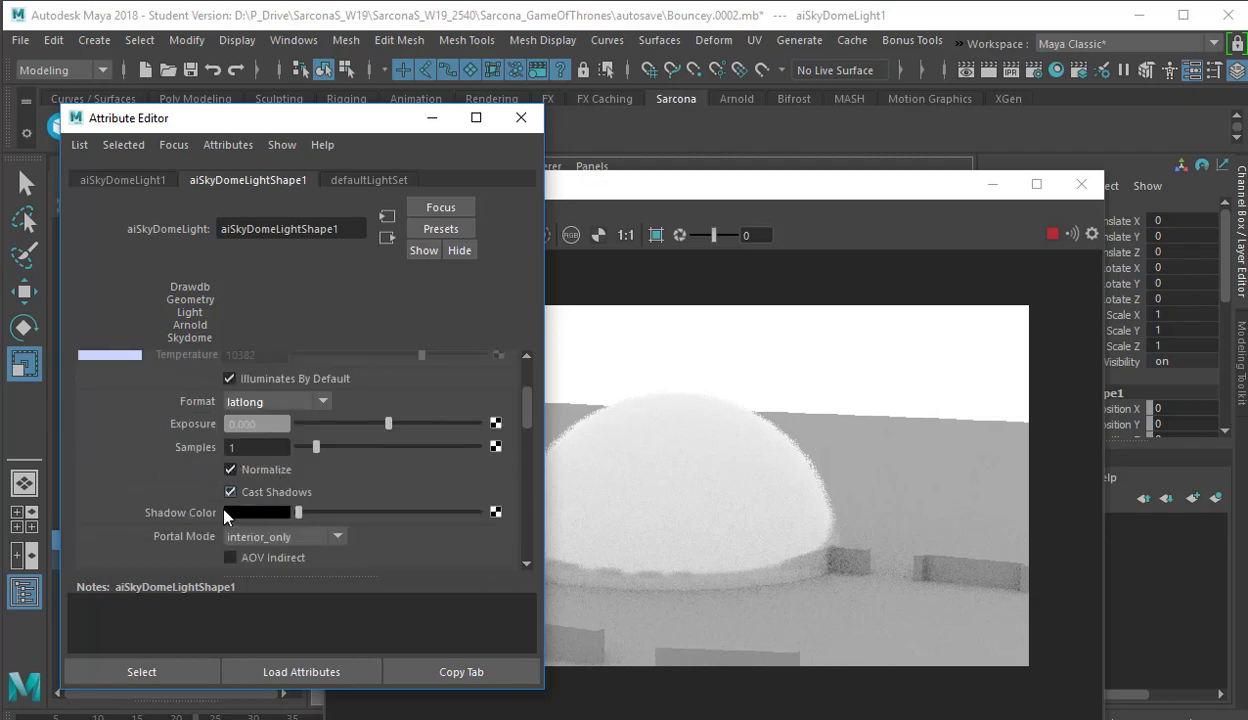
scroll(210, 522, "down", 2)
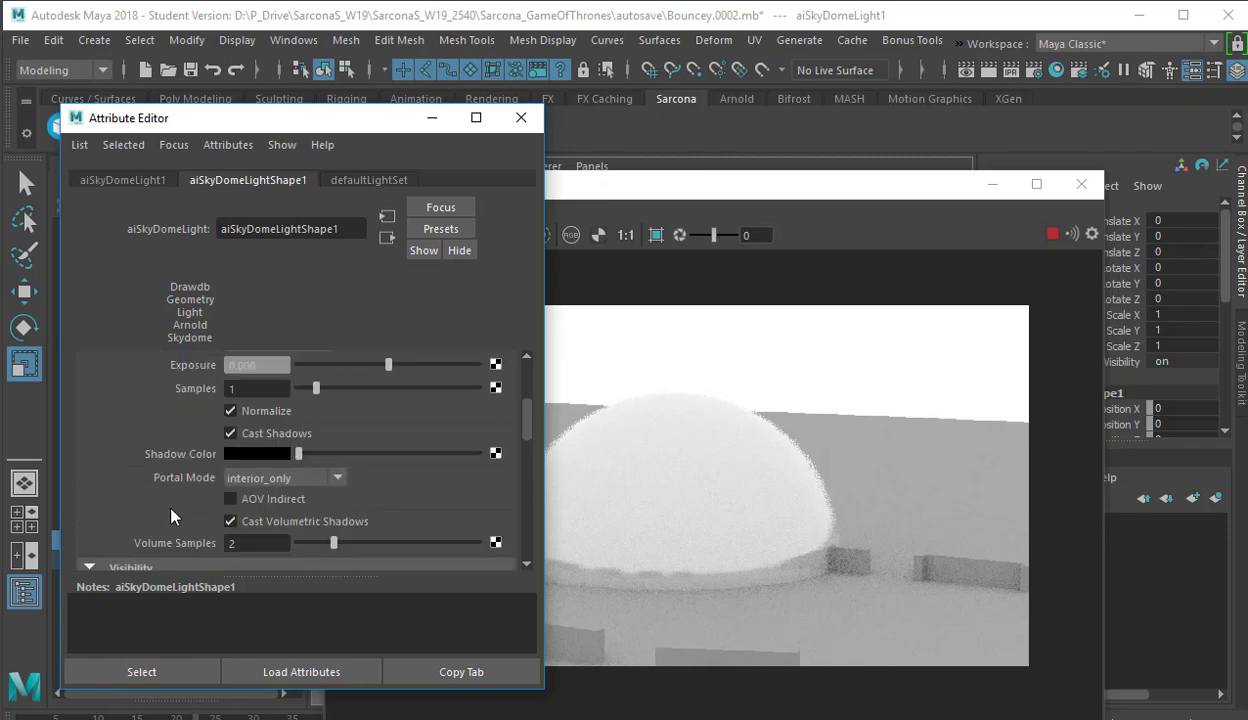
scroll(139, 470, "down", 2)
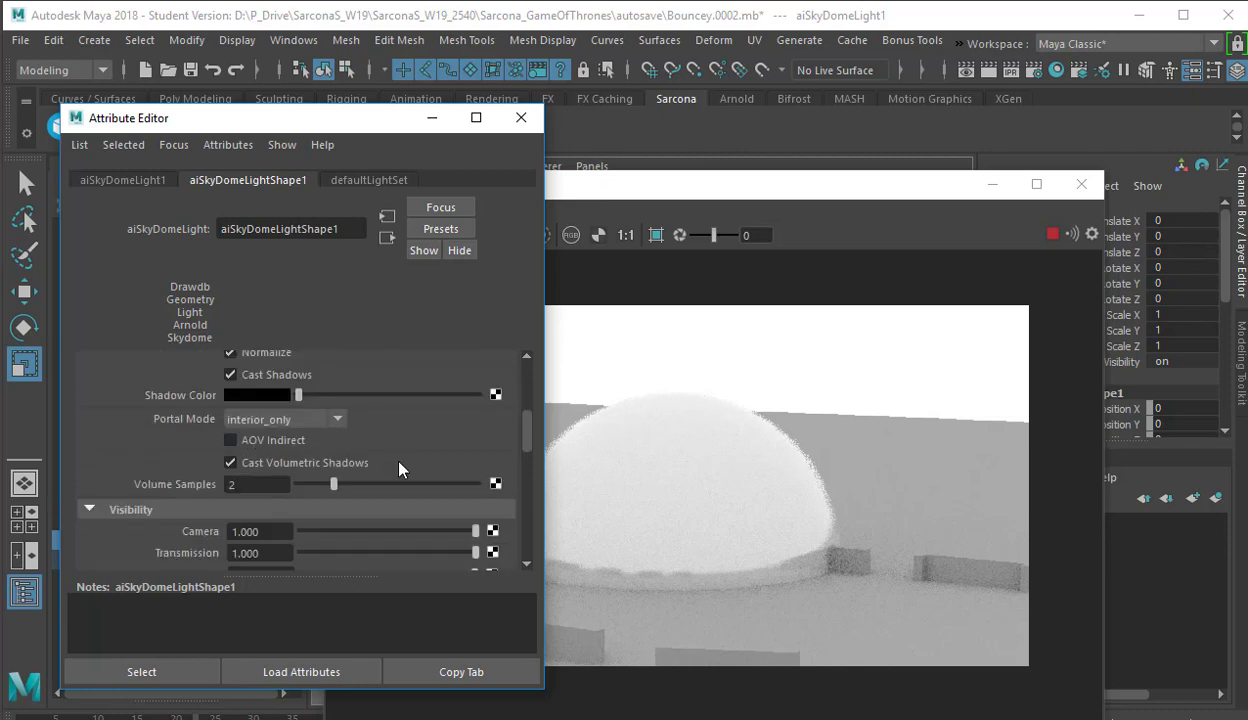
scroll(380, 464, "down", 2)
left_click_drag(364, 473, 181, 465)
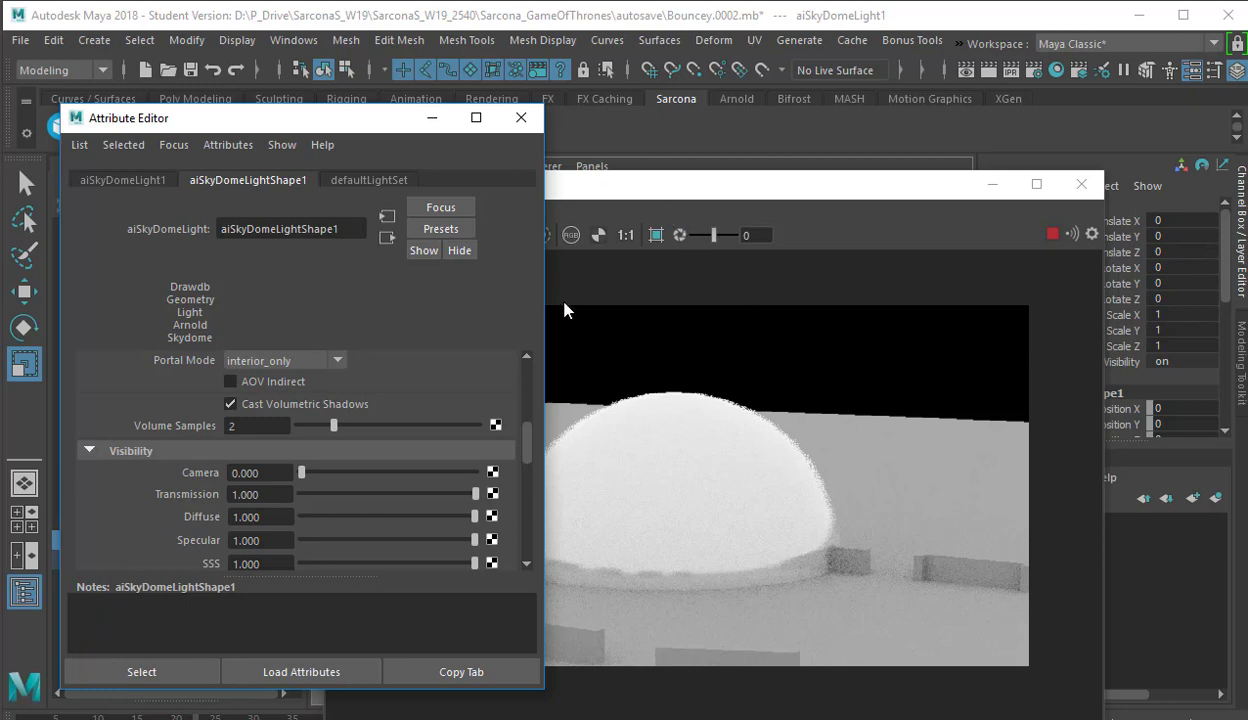
Toggle the render's alpha display on and off, and restore the skydome light's camera visibility to 1
left_click(661, 212)
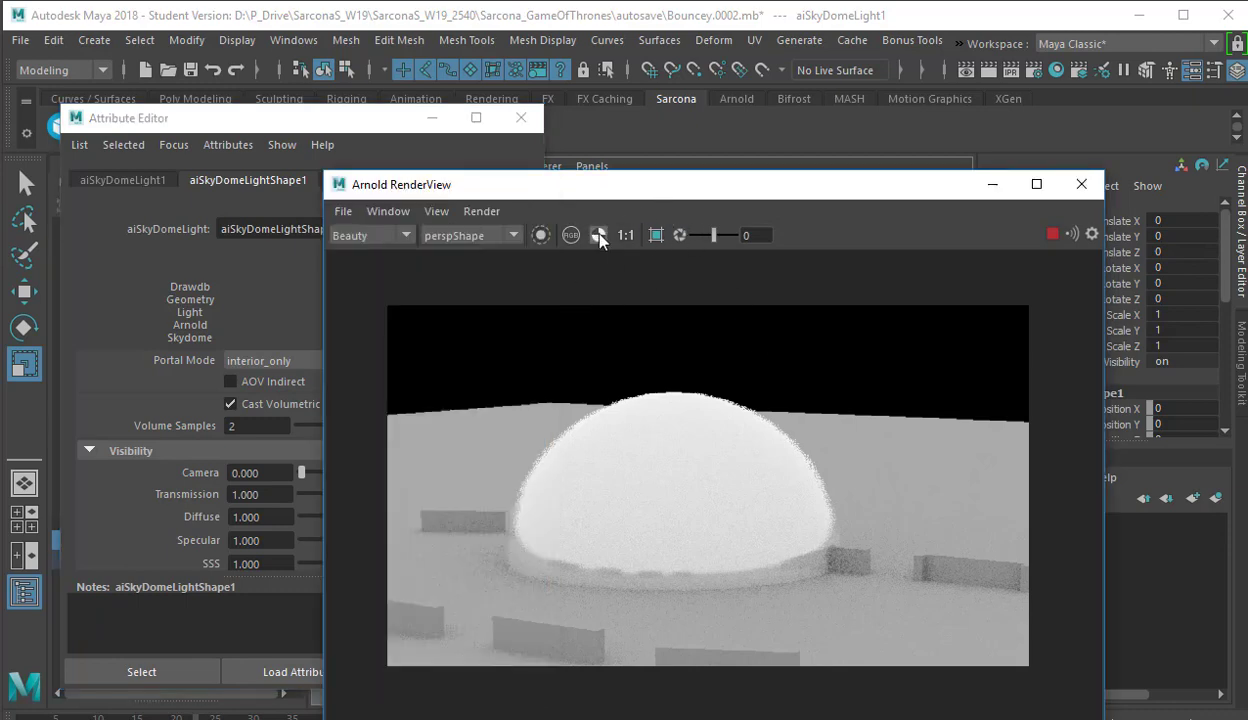
left_click(599, 236)
left_click(598, 236)
left_click(294, 470)
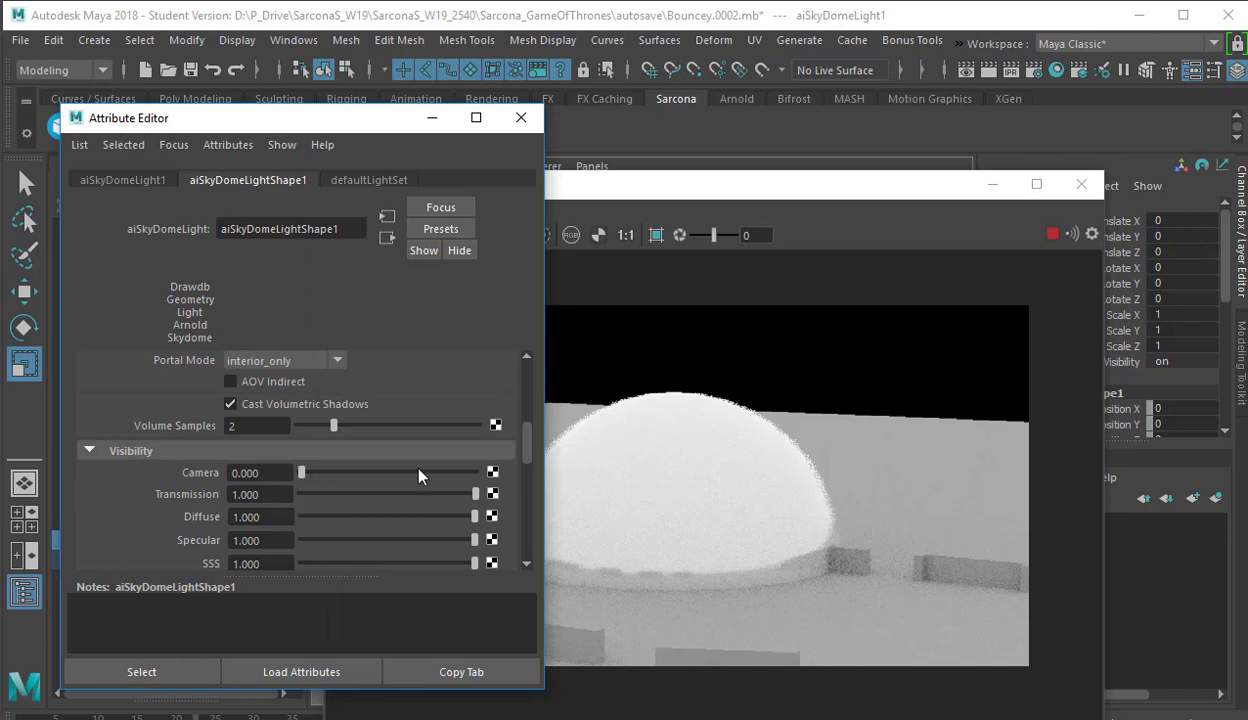
left_click_drag(418, 476, 565, 473)
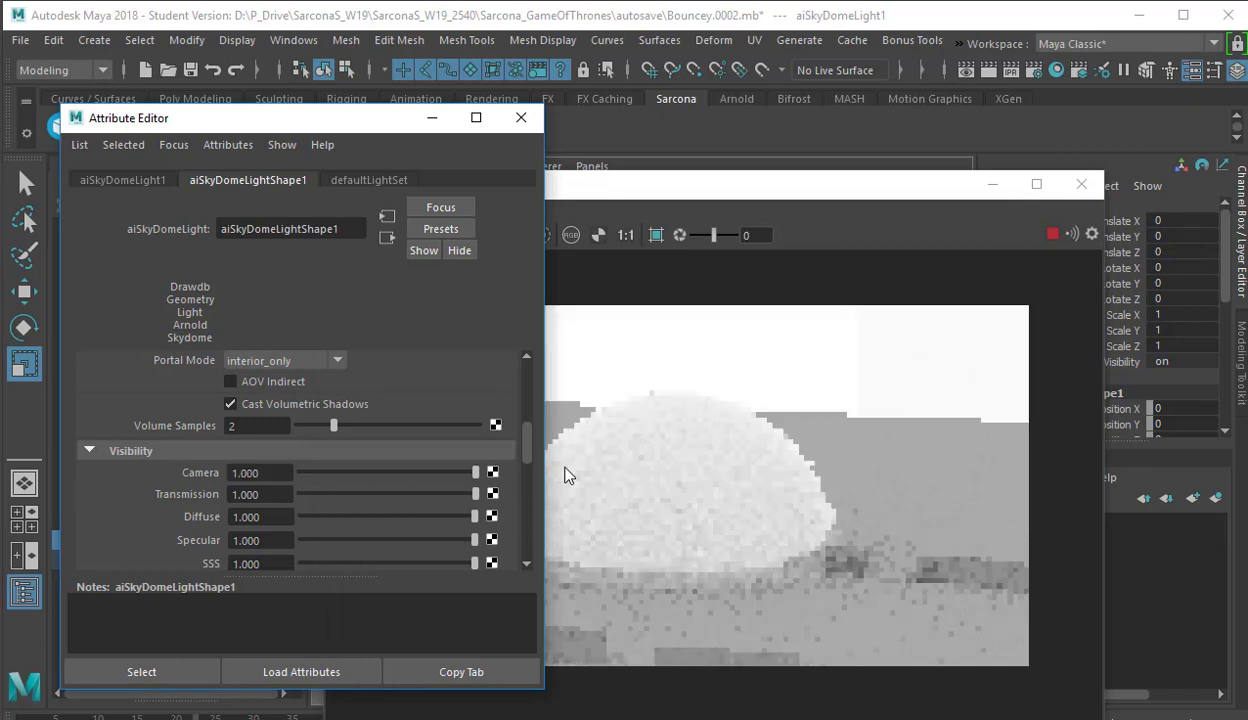
Test the skydome light's camera, transmission and diffuse visibility at 0, restore each to 1, and return to its main attributes
left_click_drag(320, 497, 264, 472)
left_click(323, 472)
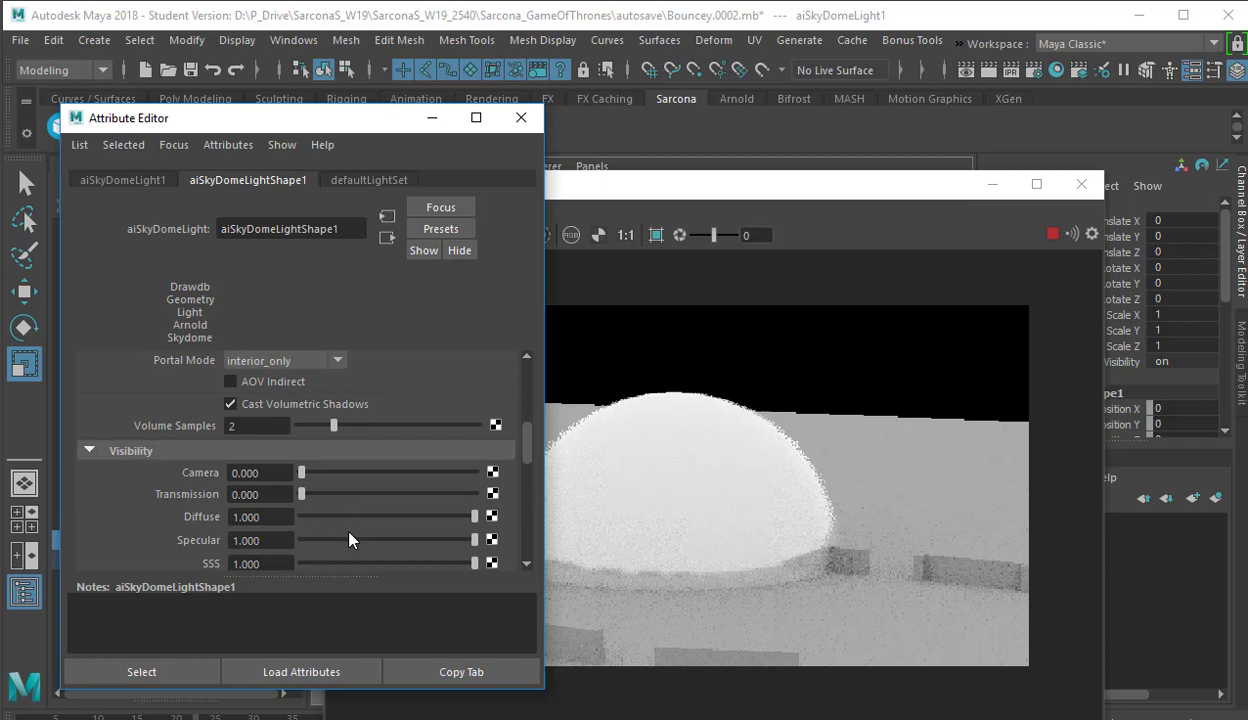
left_click_drag(349, 516, 280, 516)
left_click_drag(351, 540, 482, 538)
left_click(478, 516)
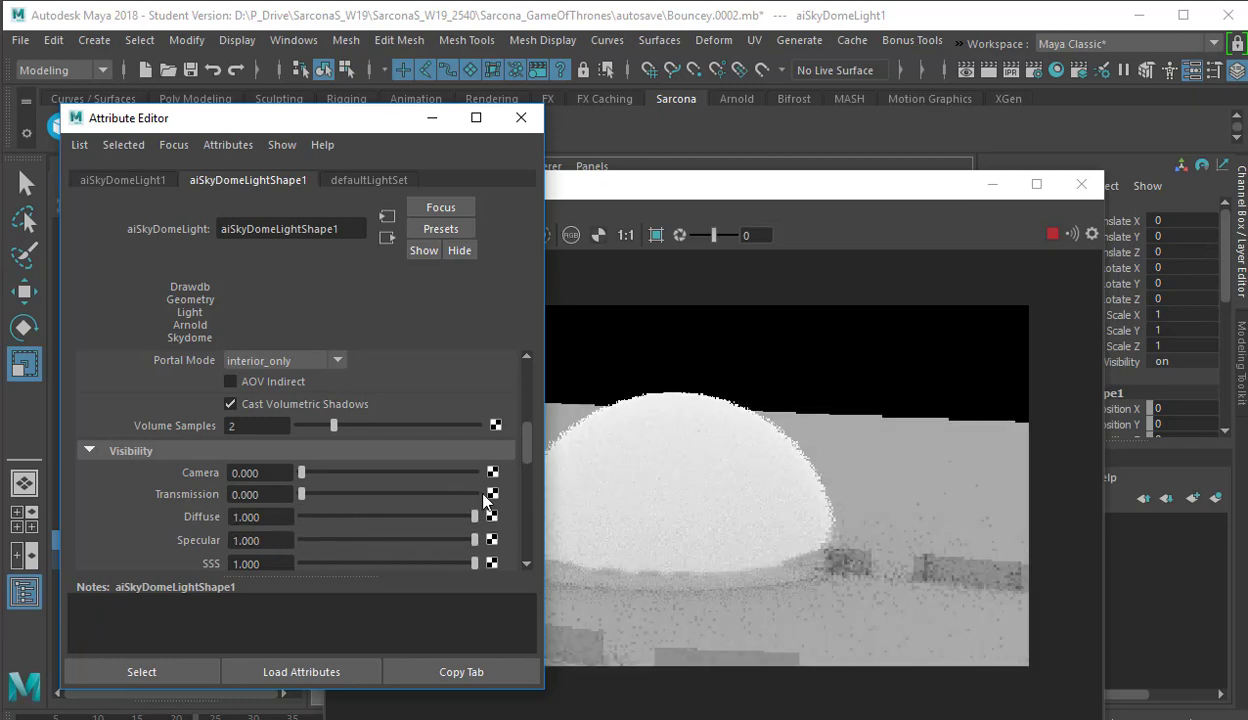
left_click(477, 494)
left_click(477, 473)
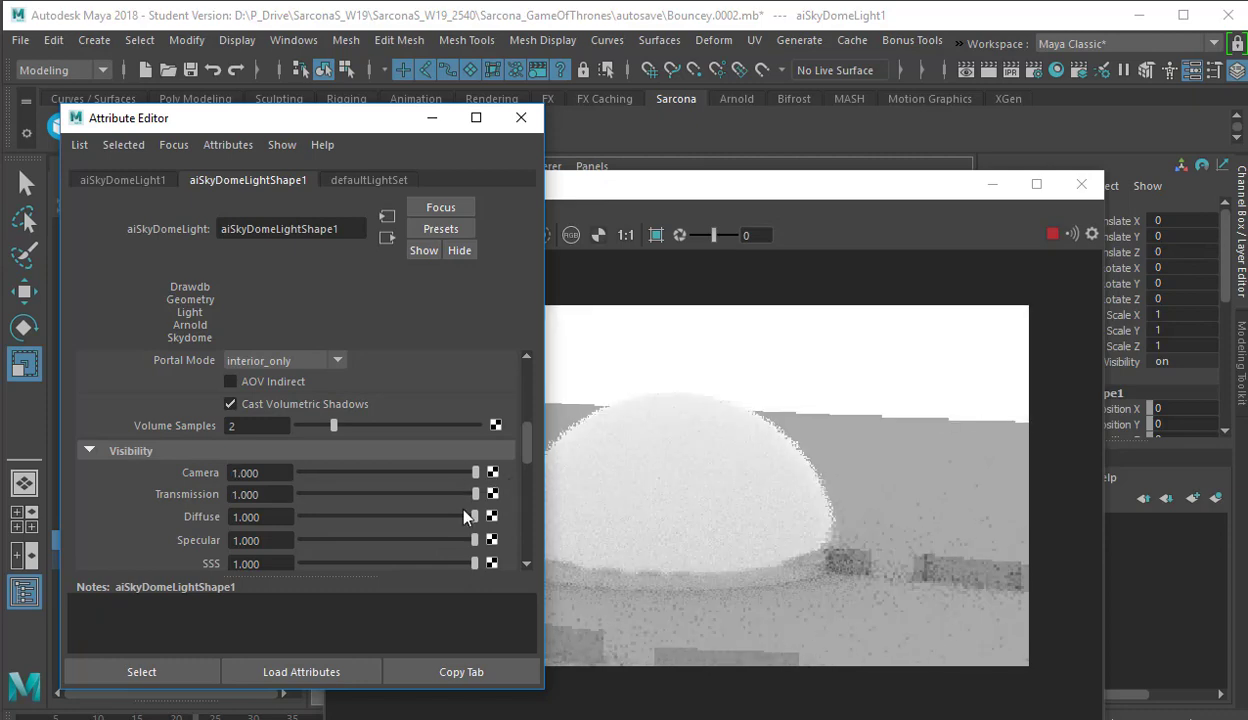
scroll(465, 516, "down", 2)
scroll(466, 518, "down", 5)
scroll(467, 520, "up", 8)
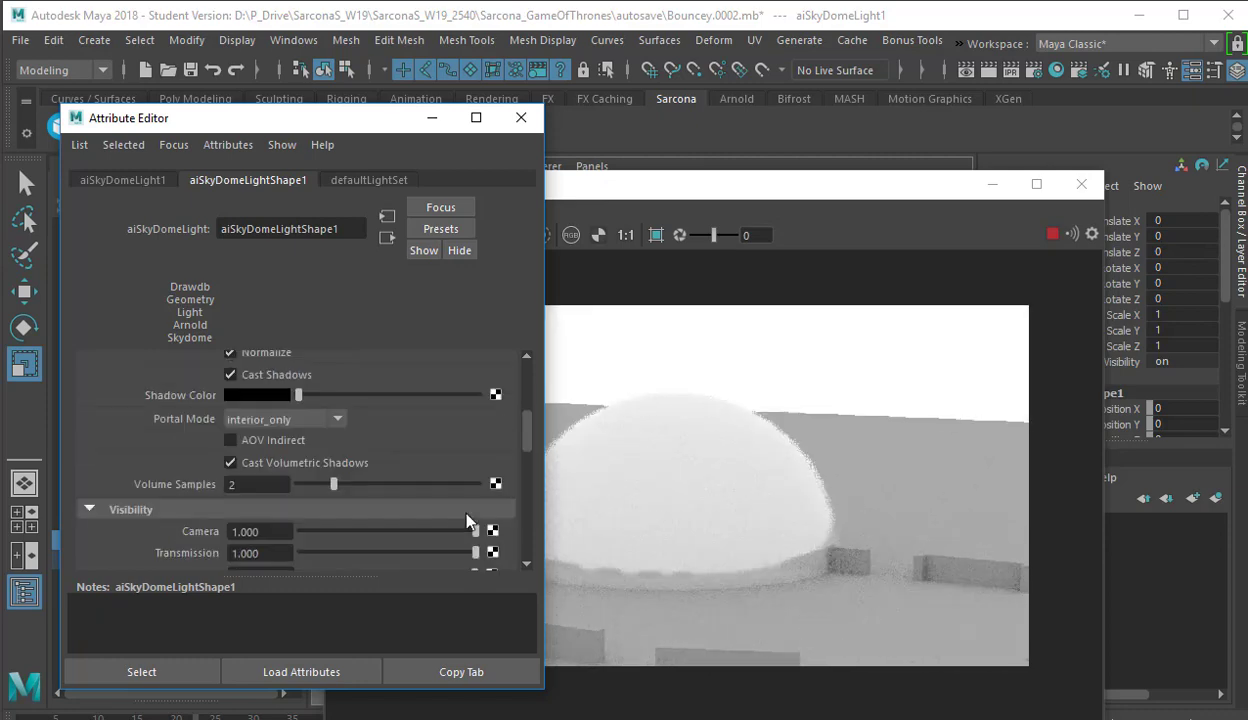
scroll(466, 520, "up", 5)
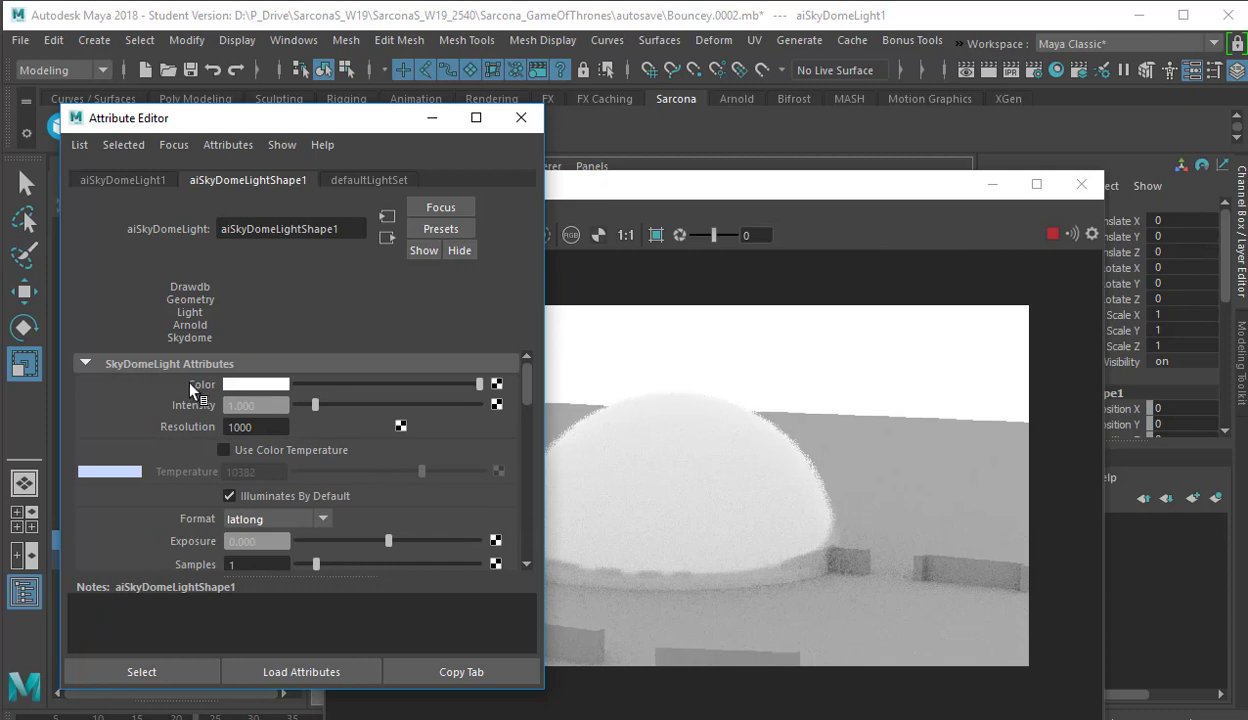
Map a File texture to the skydome light's color and load green_point_park_4k.hdr as its image
left_click(496, 384)
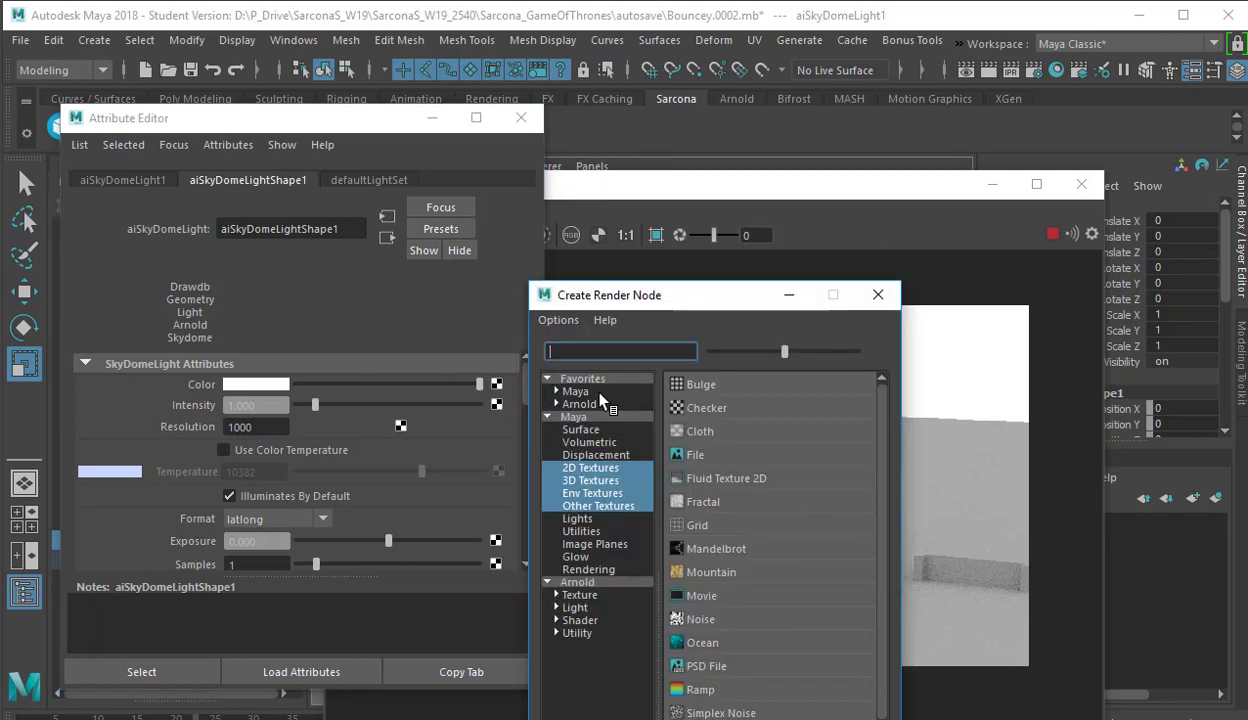
left_click(697, 455)
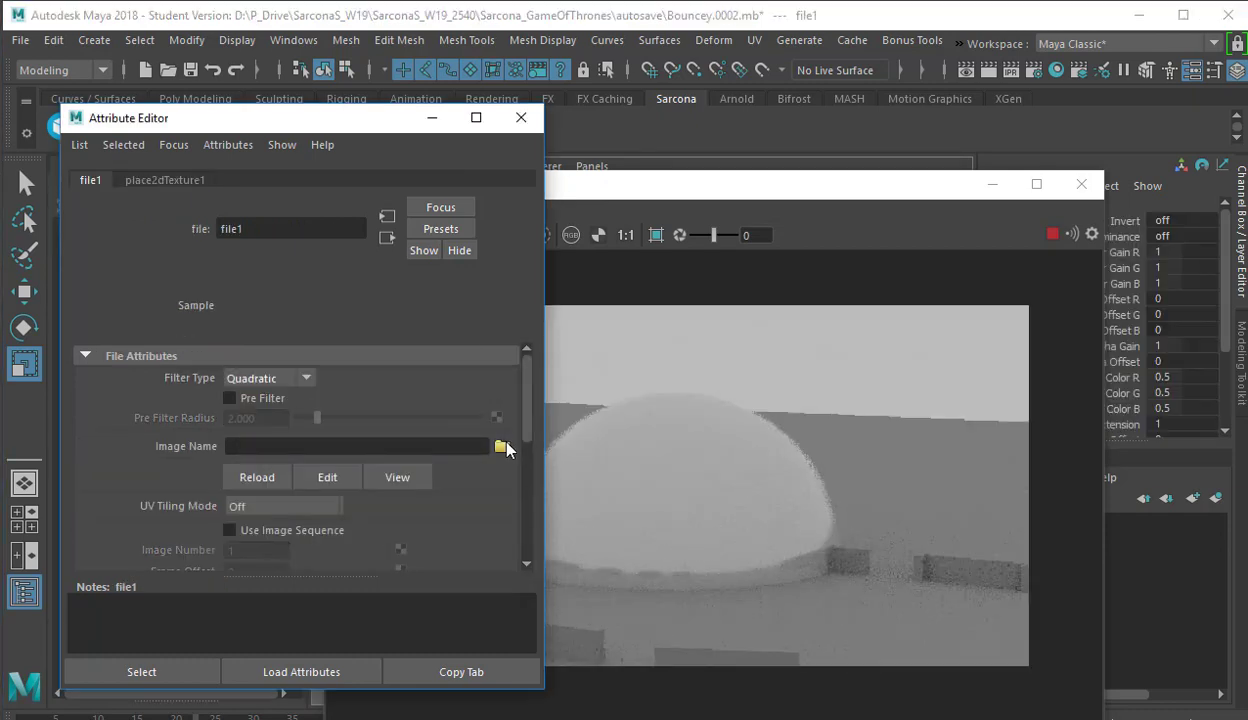
left_click(501, 444)
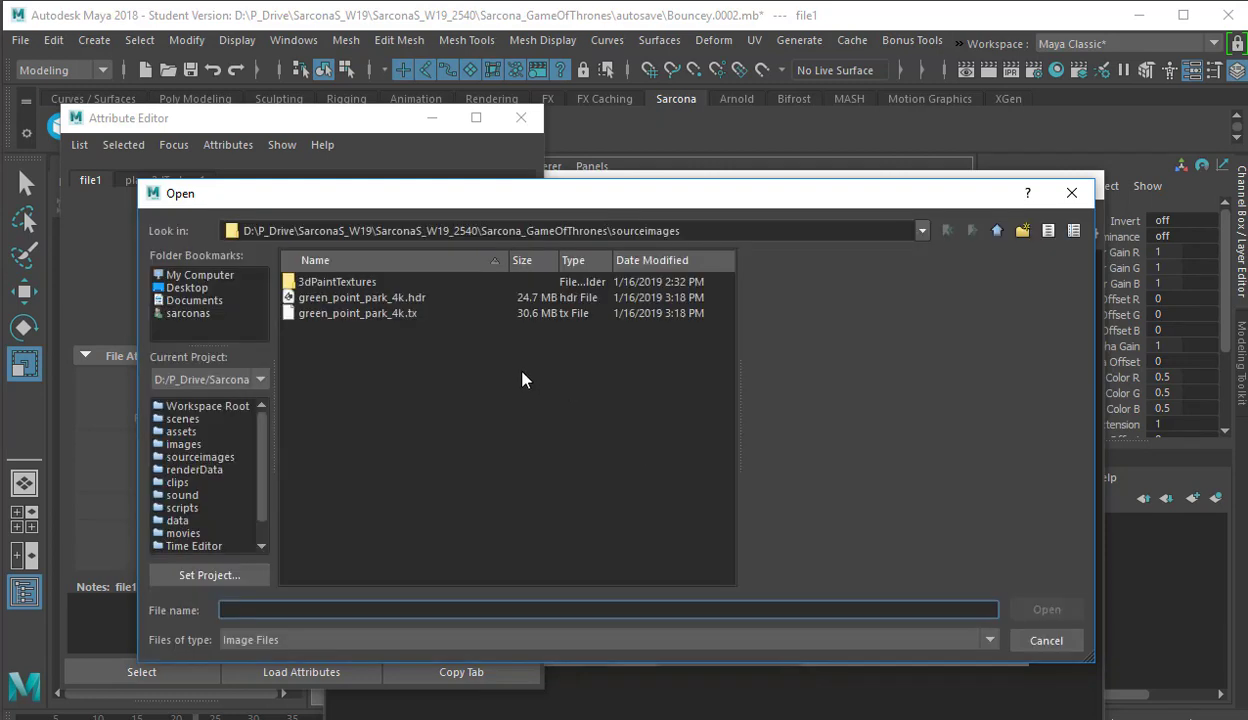
left_click(375, 297)
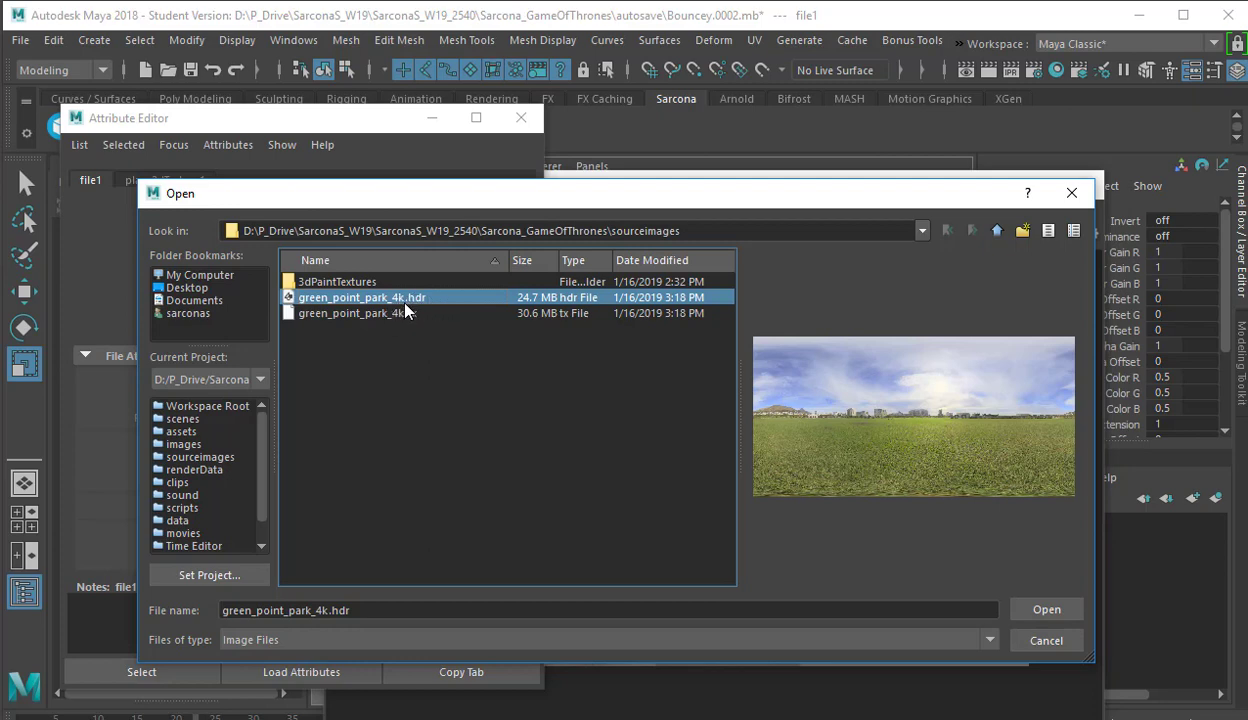
double_click(406, 298)
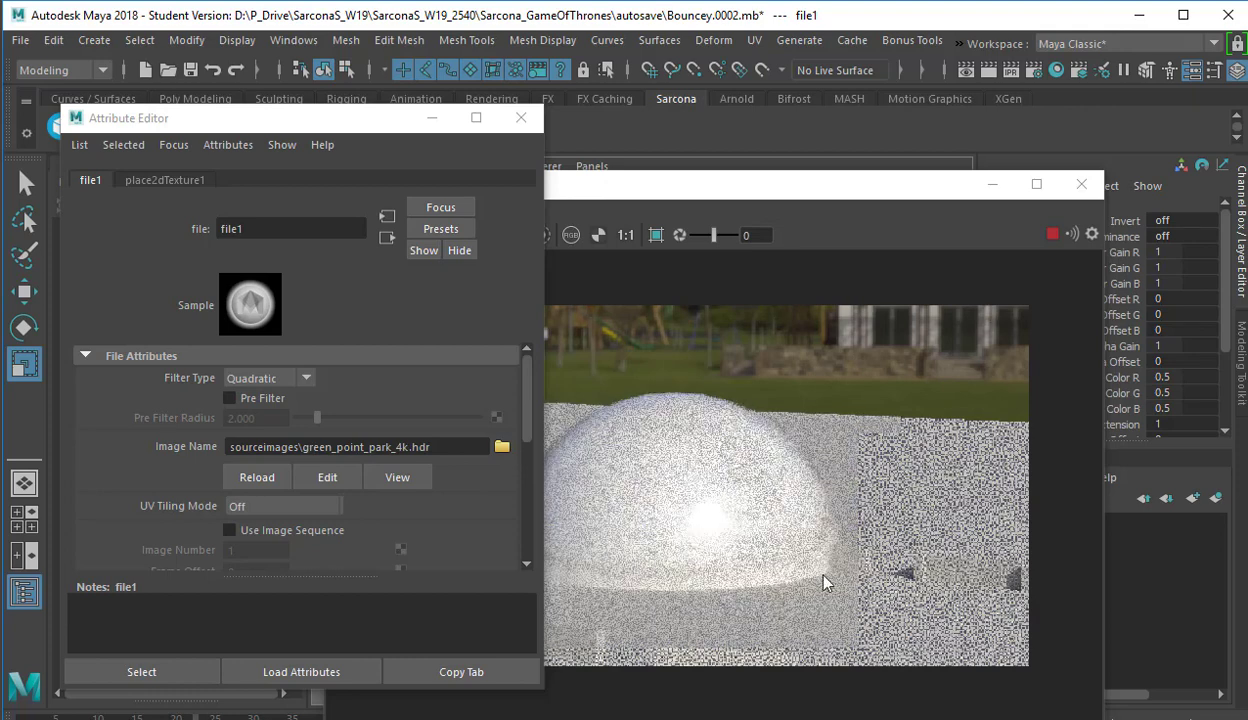
Stop the live render and close the Arnold RenderView and the Attribute Editor
left_click(799, 486)
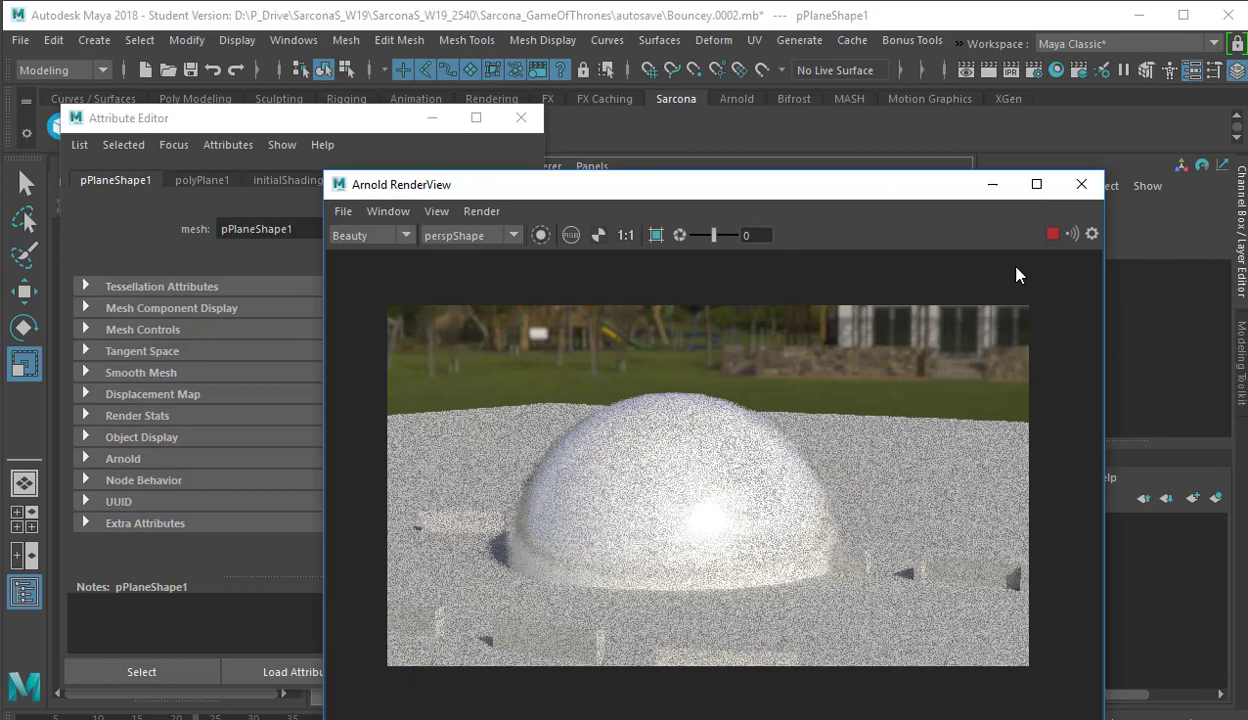
left_click(1052, 234)
left_click(1081, 186)
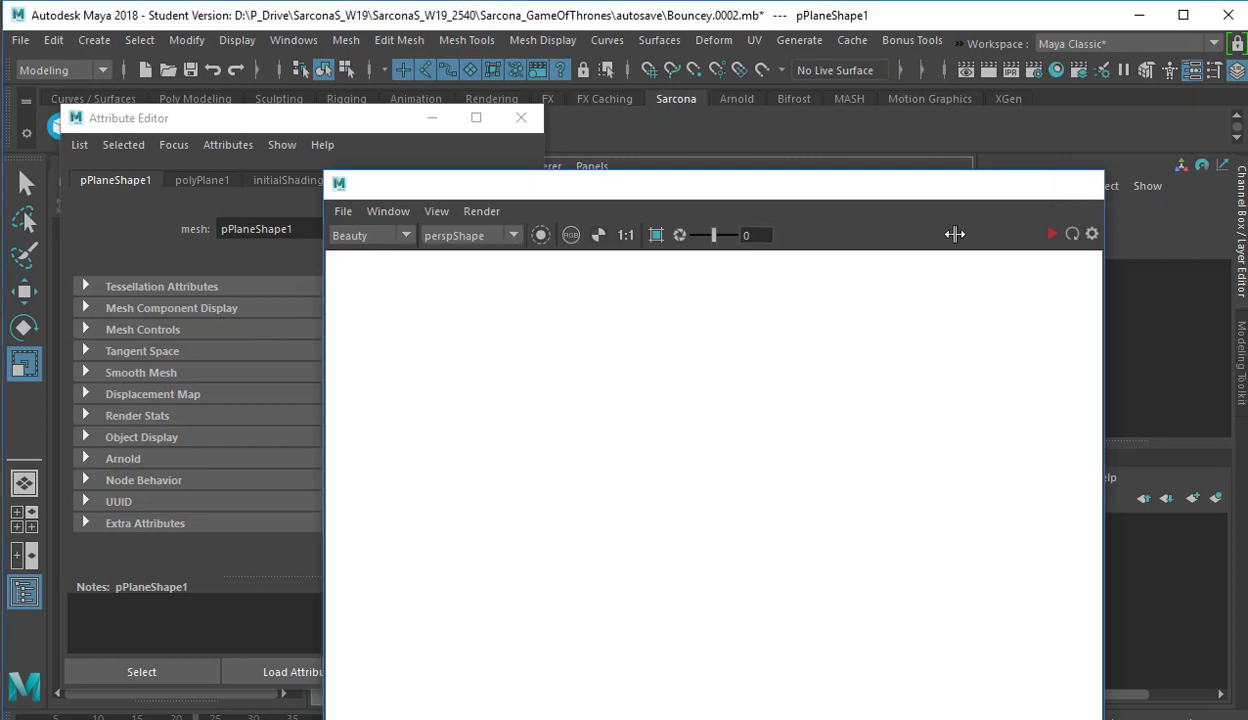
left_click(521, 117)
Rotate the skydome light around its Y axis to about -60 degrees
scroll(650, 420, "down", 10)
left_click_drag(643, 452, 901, 252, "alt")
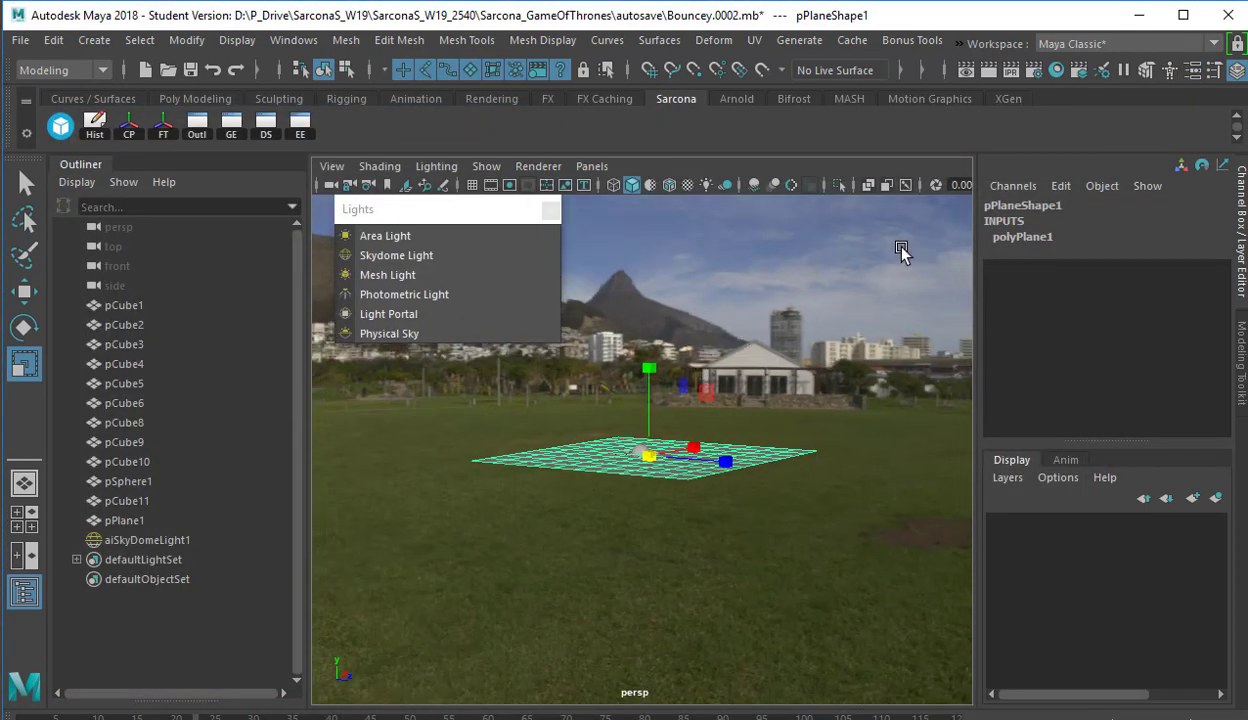
left_click(842, 340)
key("e")
left_click_drag(669, 469, 629, 487)
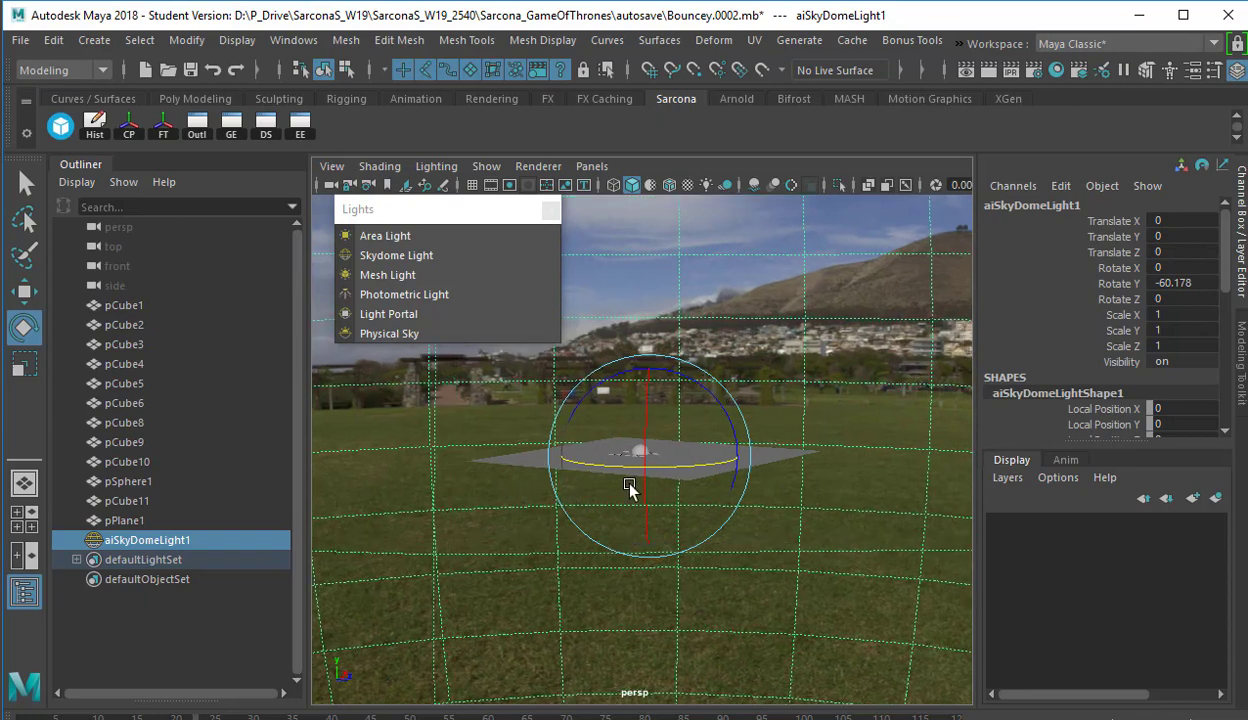
Delete the skydome light aiSkyDomeLight1 from the scene
right_click_drag(629, 487, 832, 332, "alt")
mouse_move(750, 467)
left_mouse_down("alt")
mouse_move(735, 460)
mouse_move(741, 468)
left_mouse_up("alt")
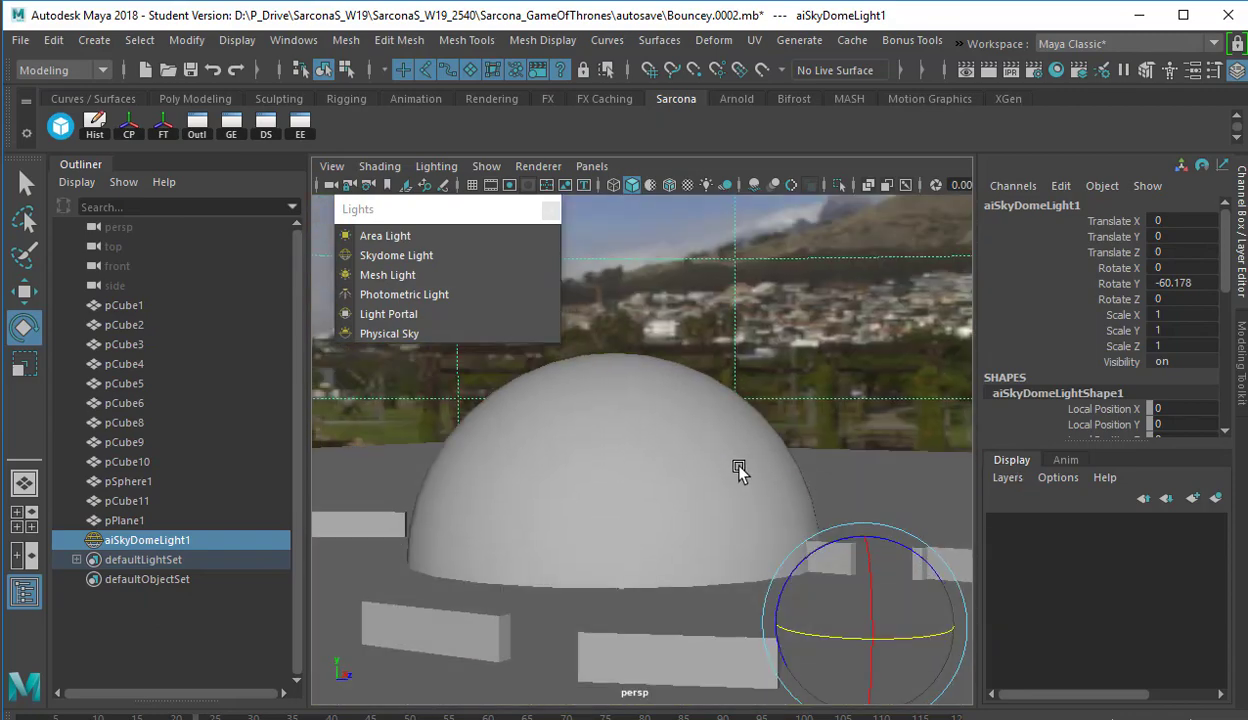
right_click_drag(781, 440, 570, 220, "alt")
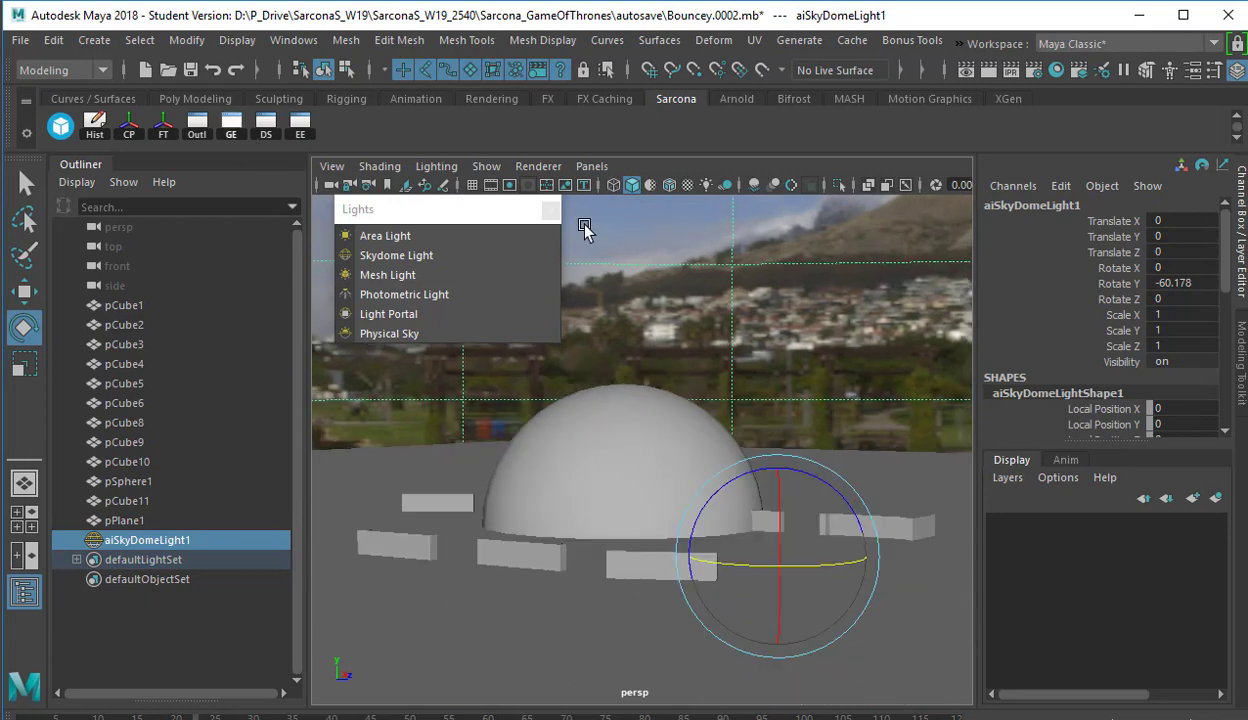
key("Delete")
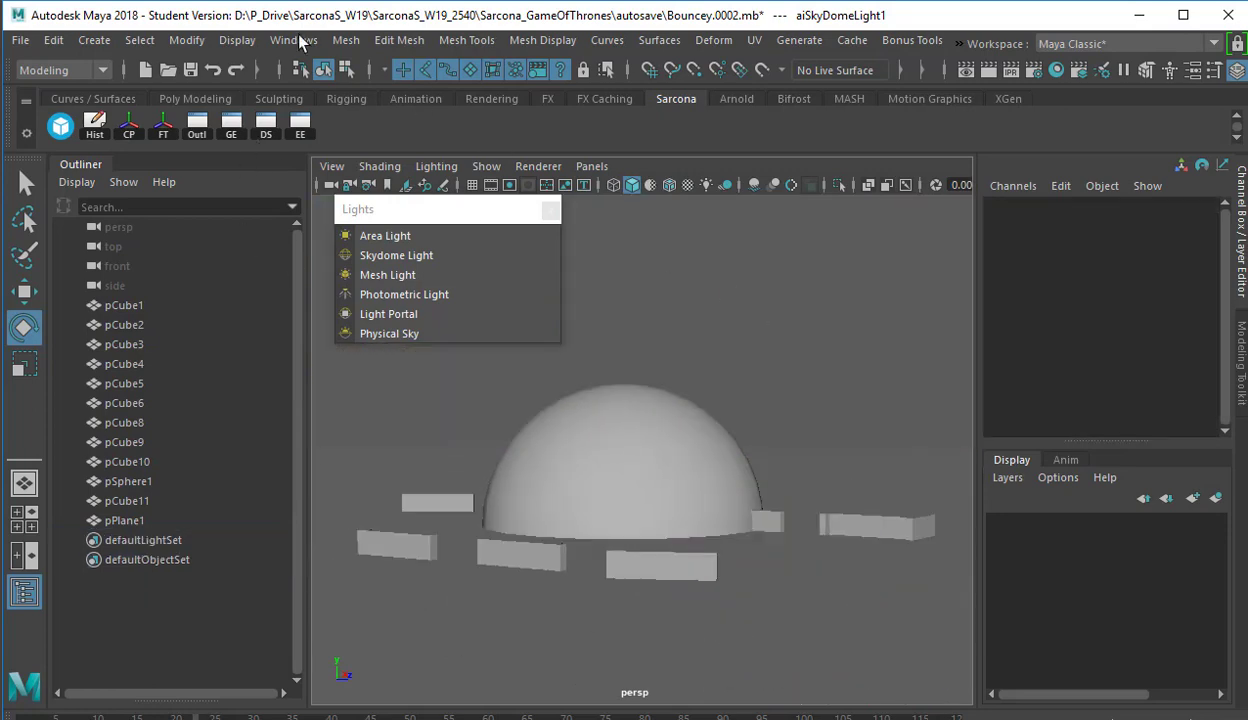
Select cubes pCube1, pCube2 and pCube3 beside the dome and try converting them to Arnold mesh lights at once
left_click(94, 40)
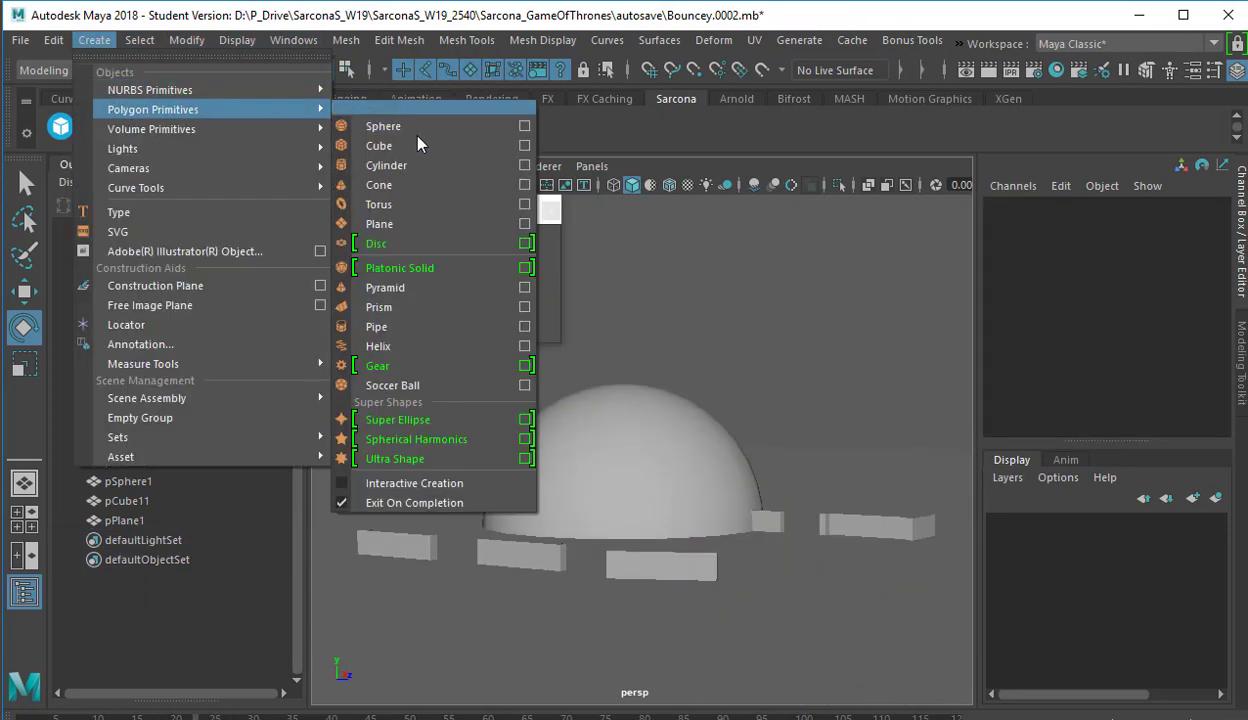
left_click(872, 525)
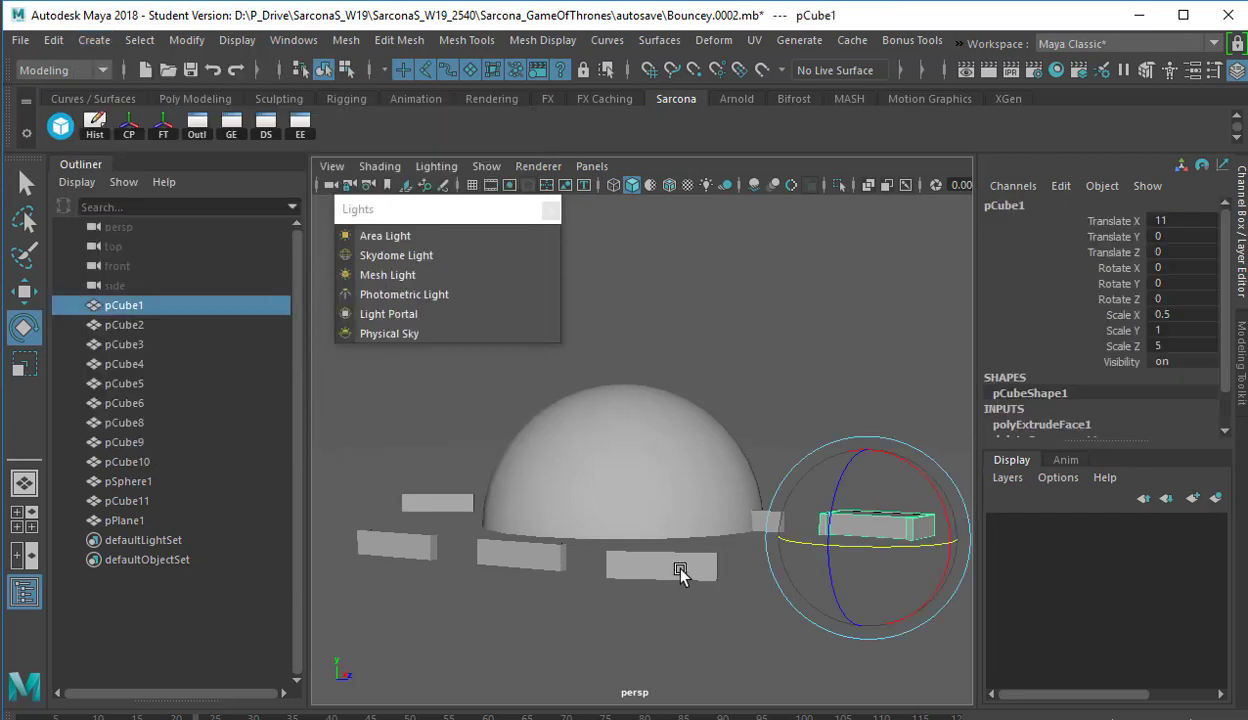
left_click(680, 570, "shift")
left_click(503, 540, "shift")
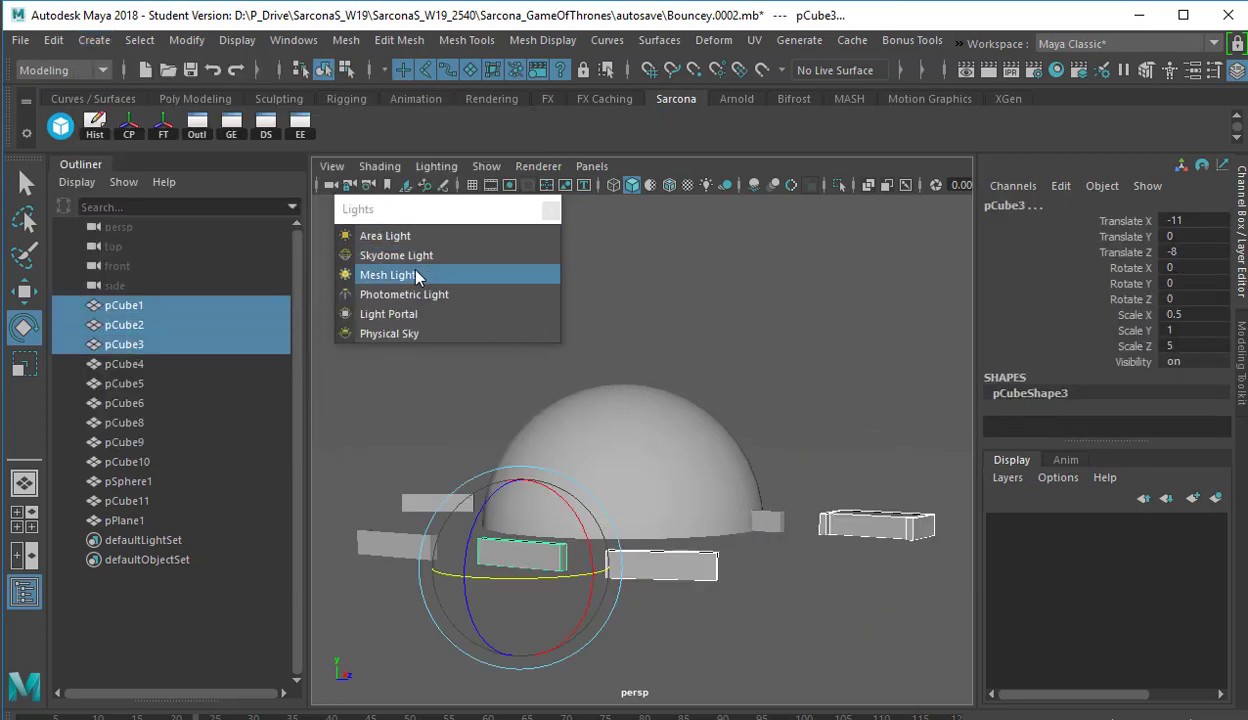
left_click(415, 274)
Convert pCube2 and pCube3 individually into Arnold mesh lights by repeating the Mesh Light command on each
left_click(688, 558)
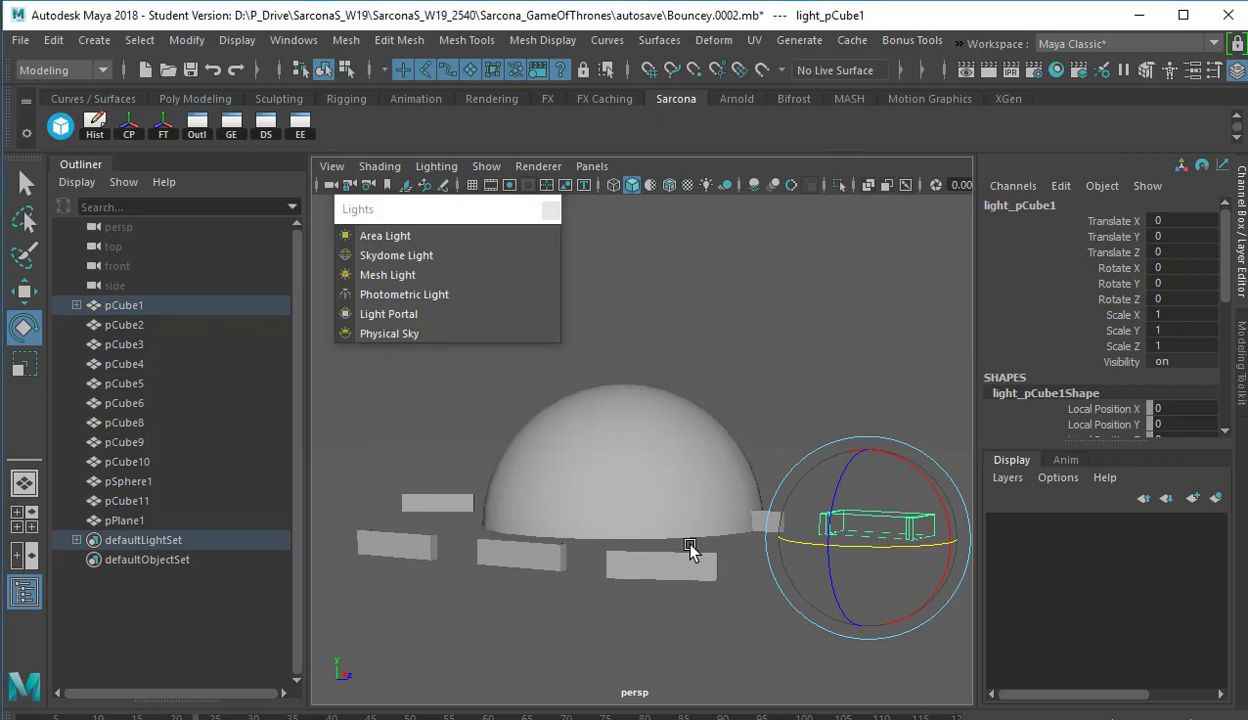
key("g")
left_click(497, 538)
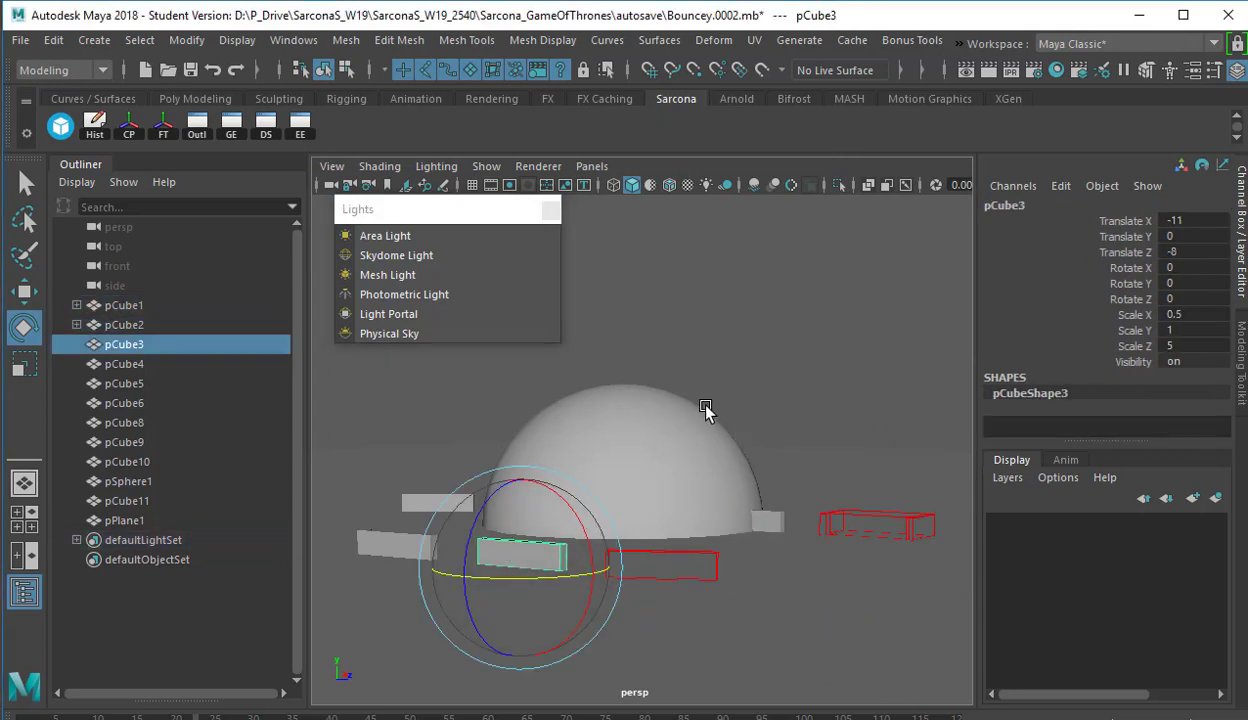
key("g")
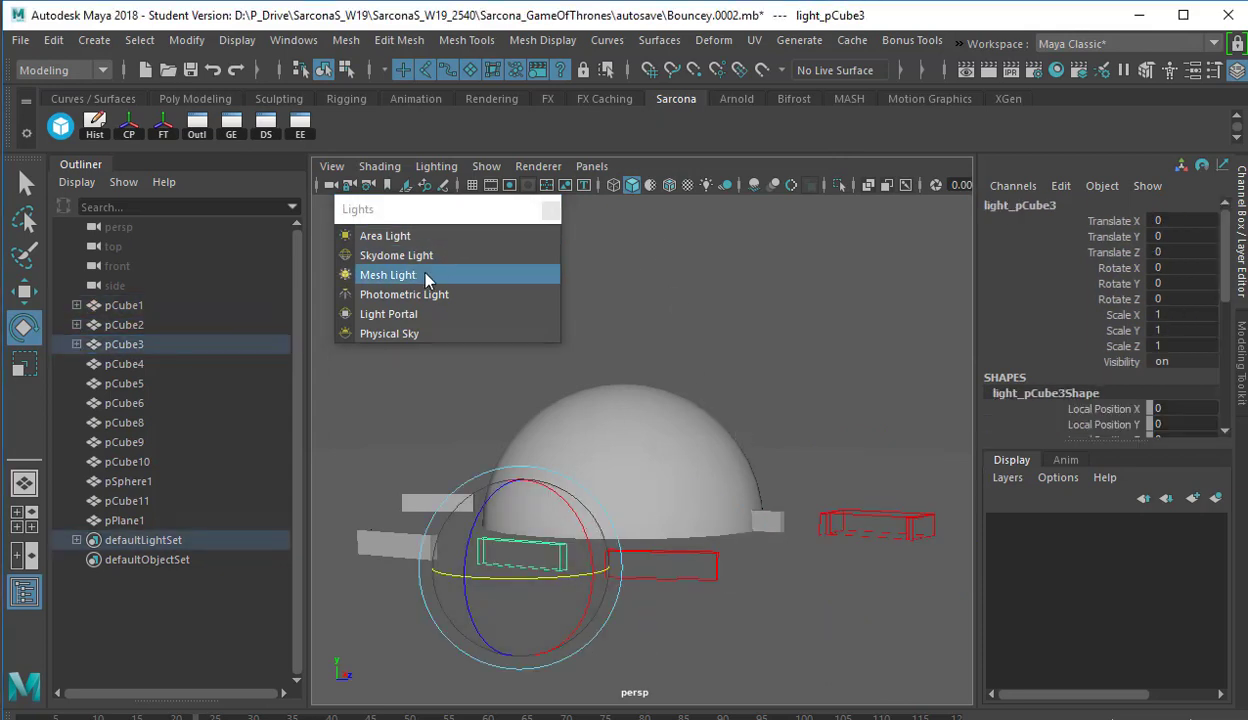
Render the scene with the three mesh lights in Arnold and close the RenderView
left_click(961, 44)
mouse_move(1030, 67)
left_click(1115, 84)
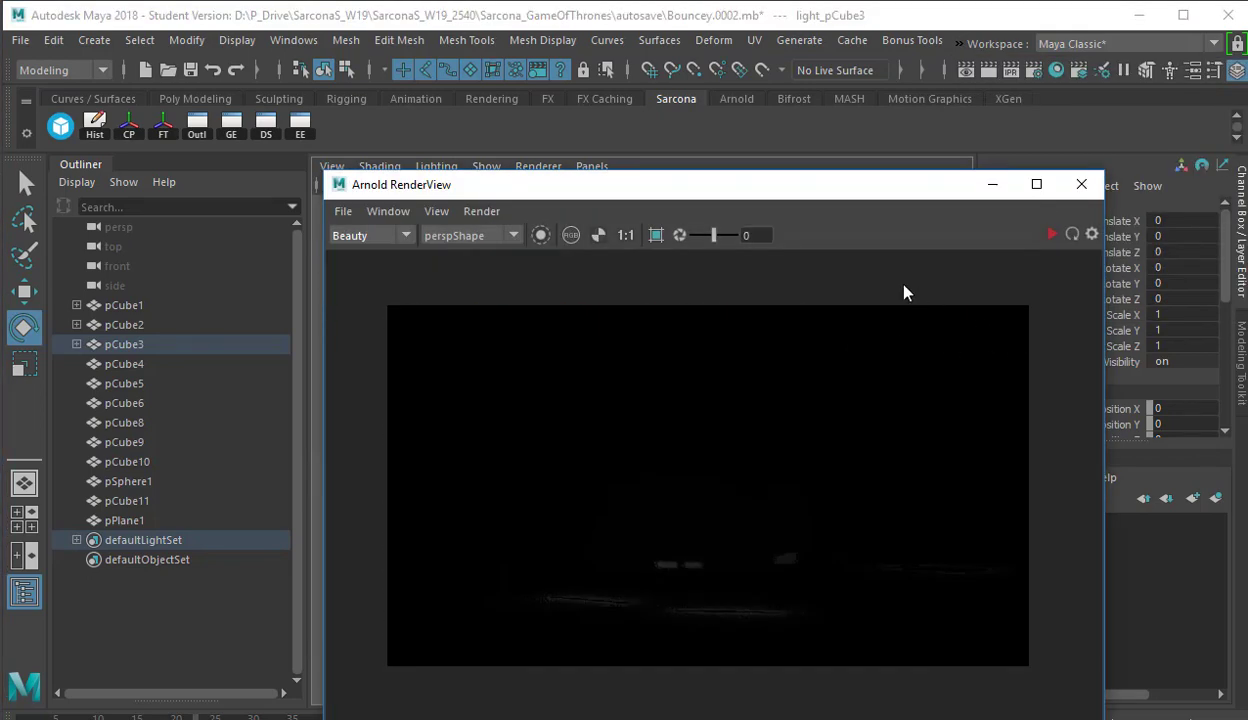
left_click(1081, 184)
Set the intensity of pCube3's mesh light to 1000
key("ctrl+a")
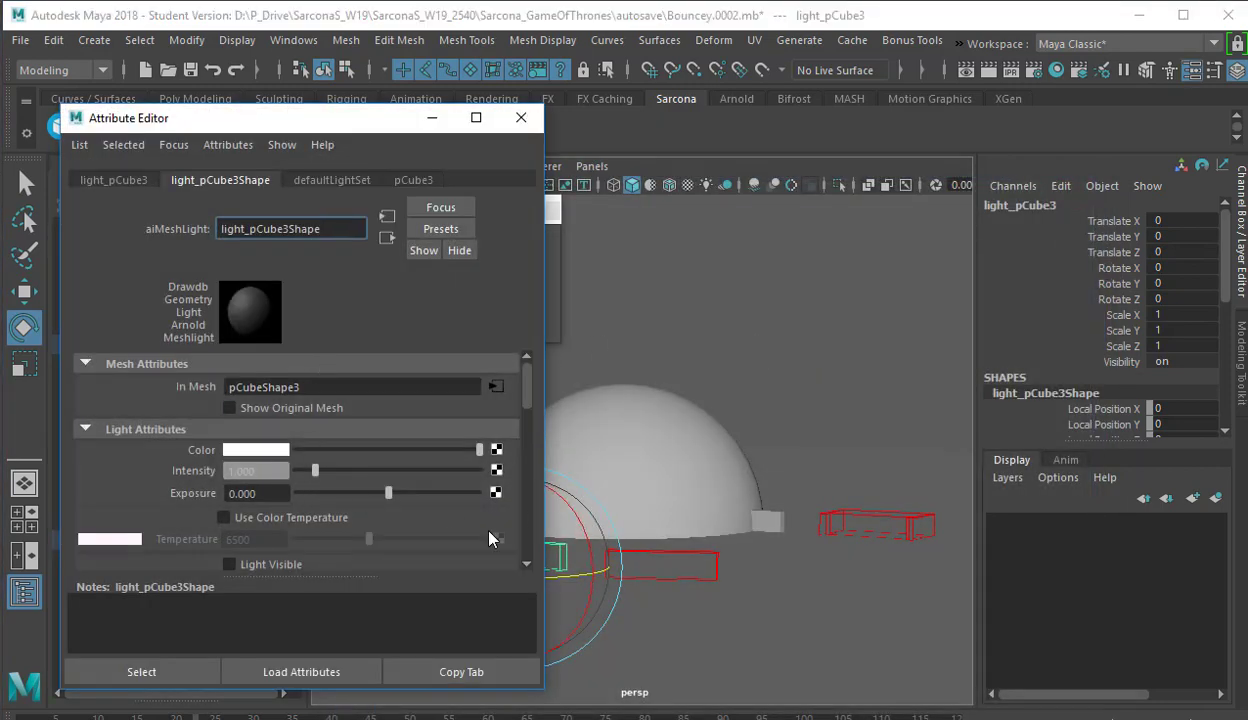
left_click(275, 471)
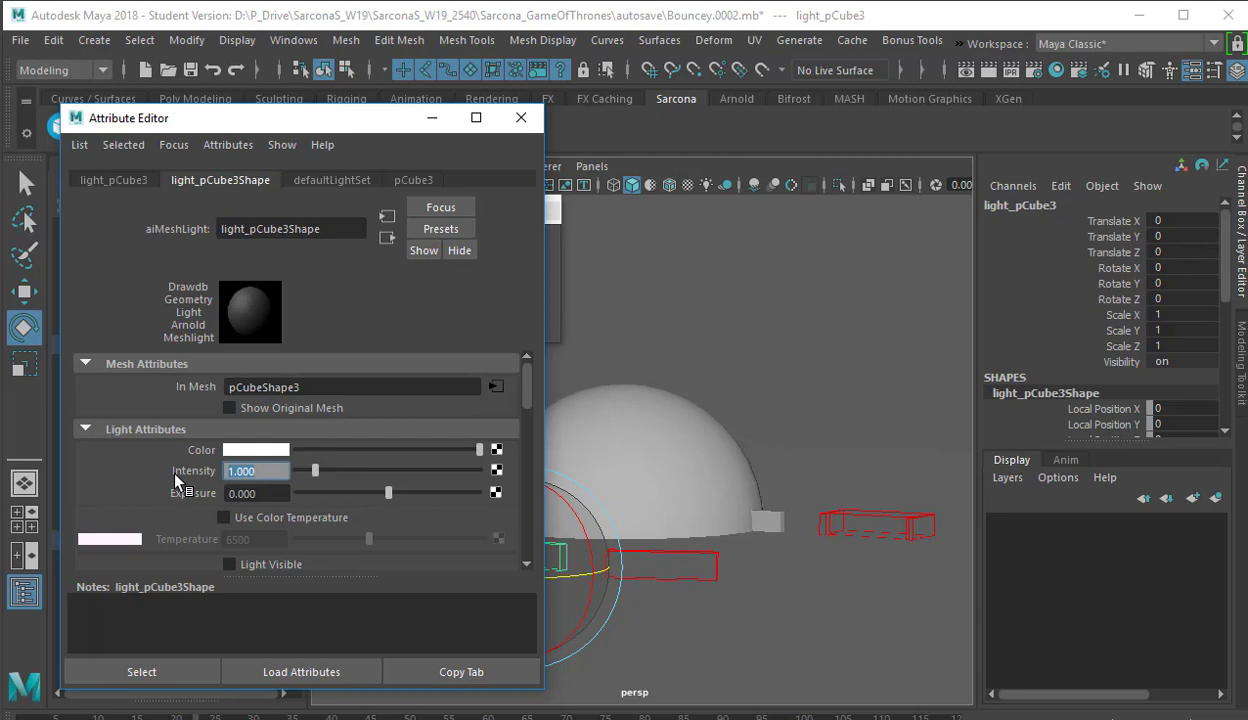
type("1000")
key("Return")
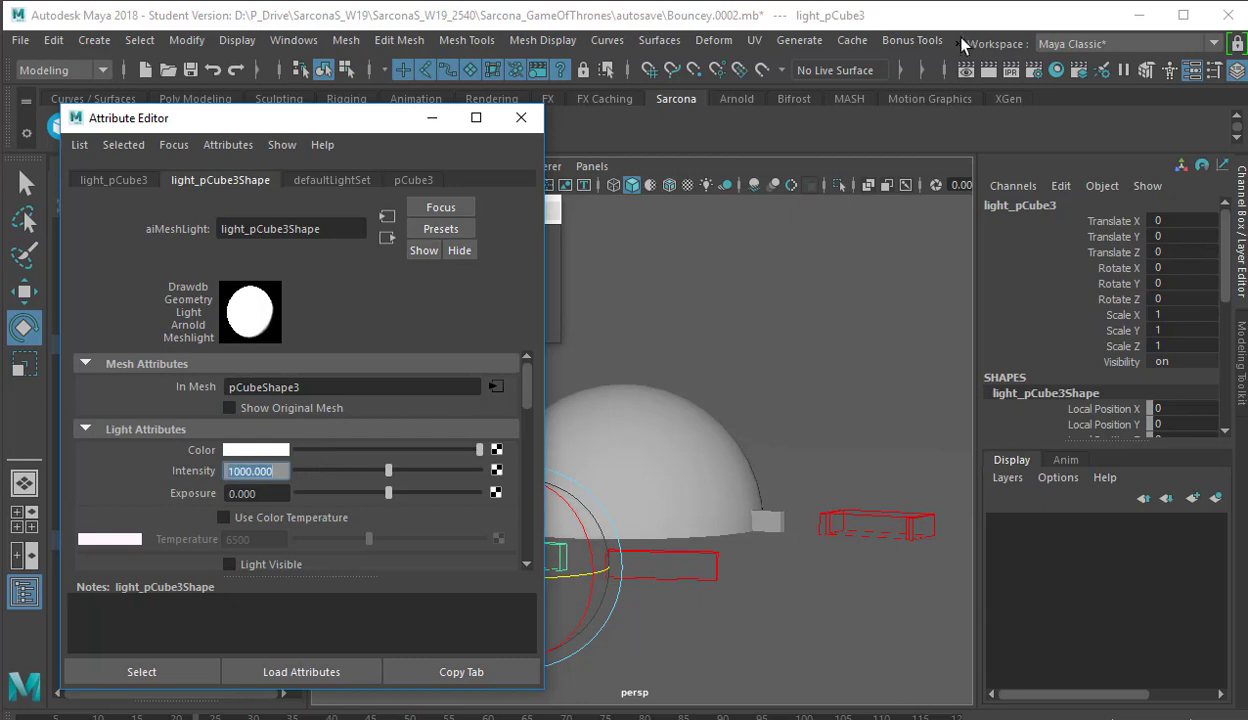
Render the brightened mesh light in the Arnold RenderView and move its window clear of the light meshes
left_click(958, 44)
mouse_move(1000, 66)
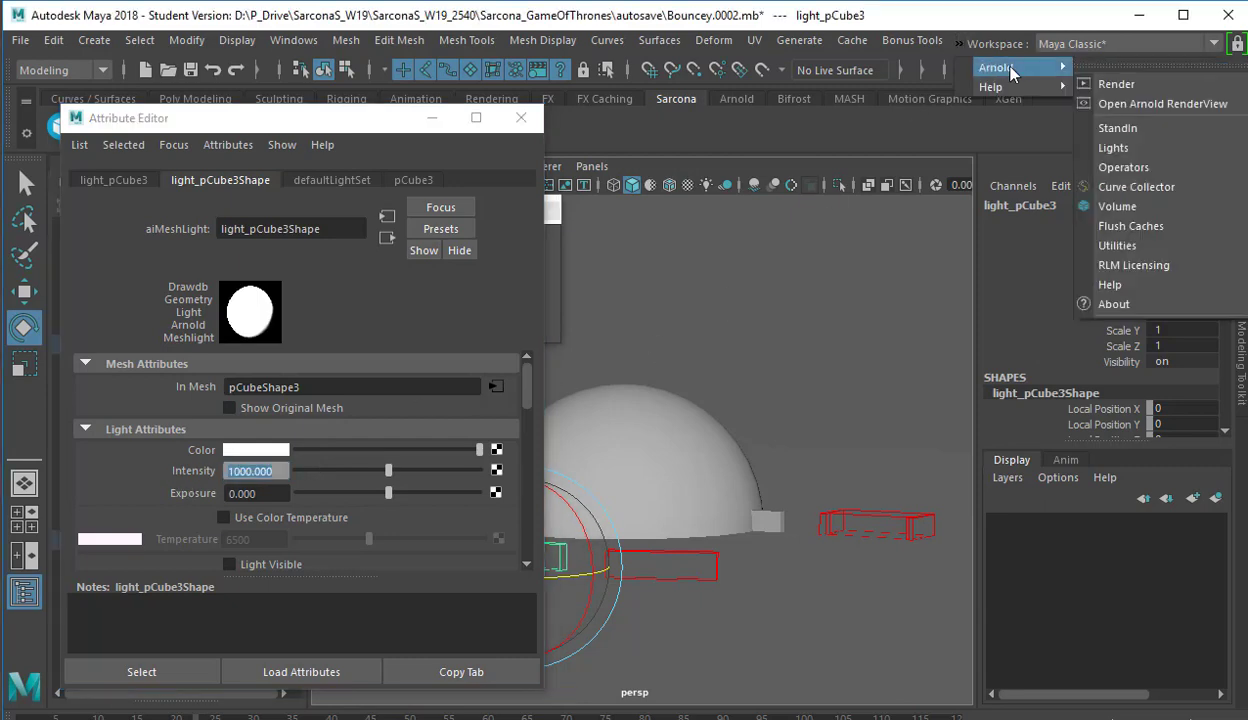
left_click(1110, 102)
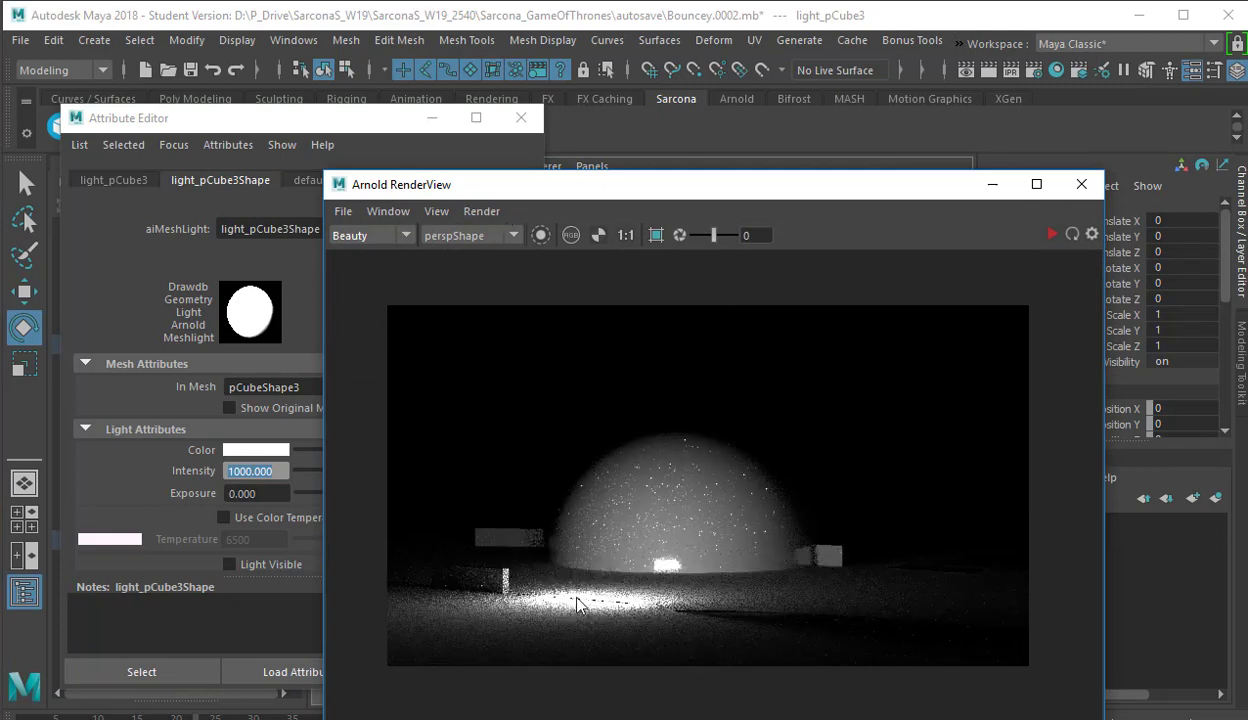
left_click_drag(931, 195, 808, 639)
Set pCube2's mesh light intensity to 1000 and turn on Show Original Mesh
left_click(716, 557)
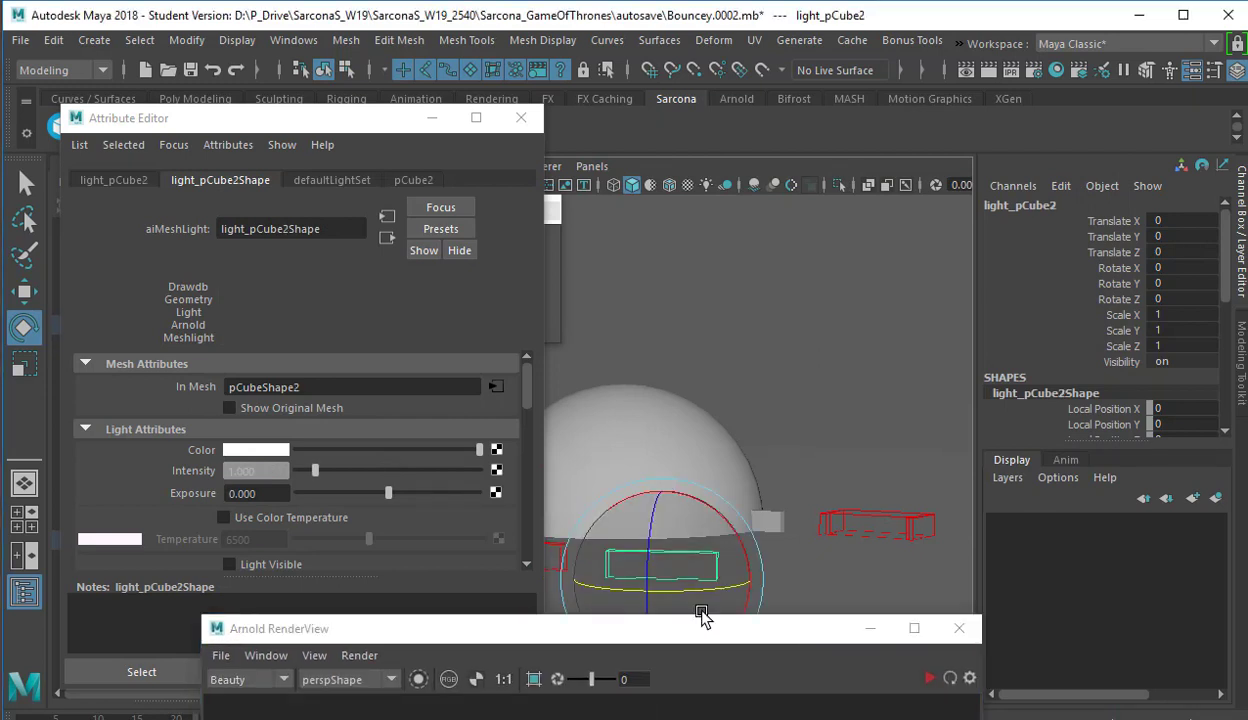
left_click_drag(343, 473, 472, 479)
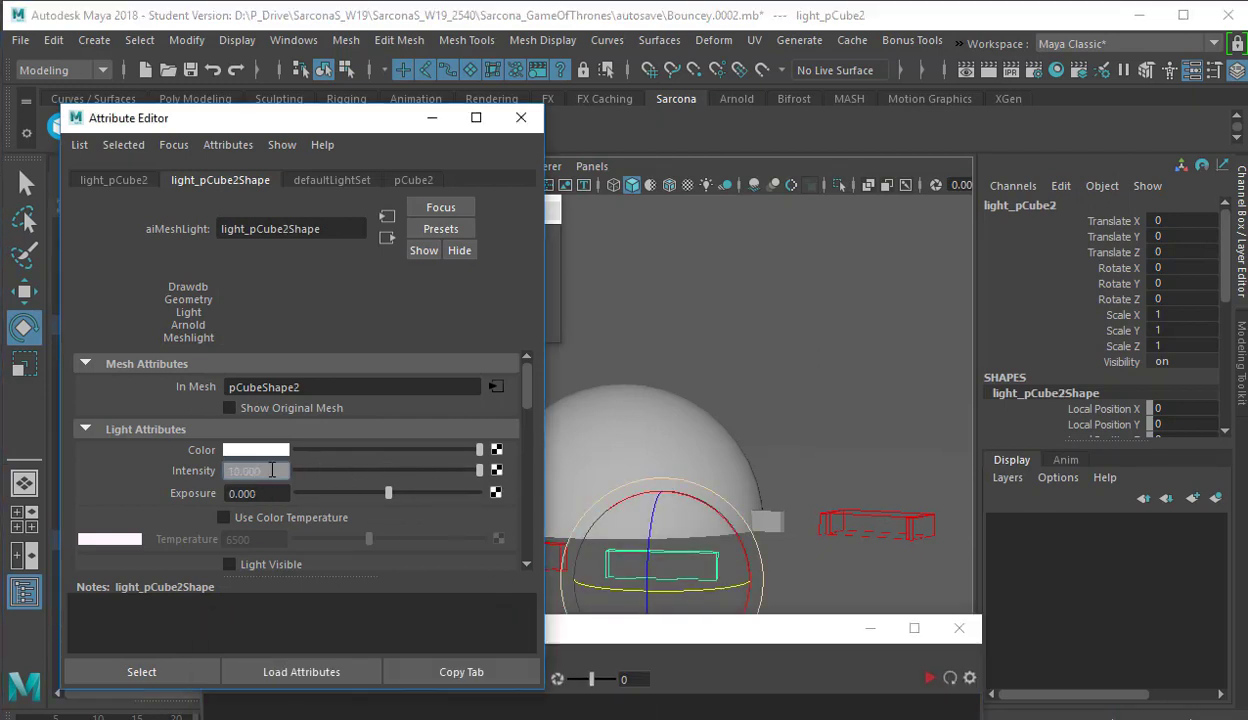
type("1000")
key("Return")
left_click(240, 405)
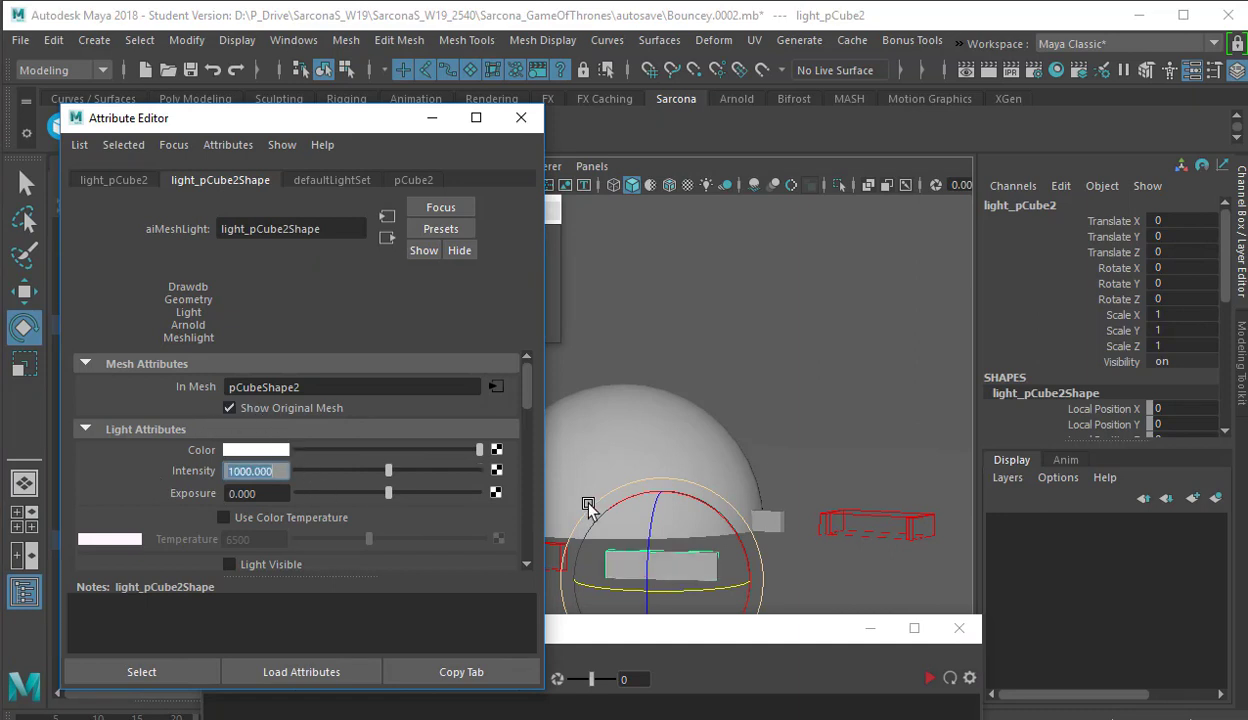
Set pCube1's mesh light intensity to 1000 and enable its Show Original Mesh option
left_click(860, 505)
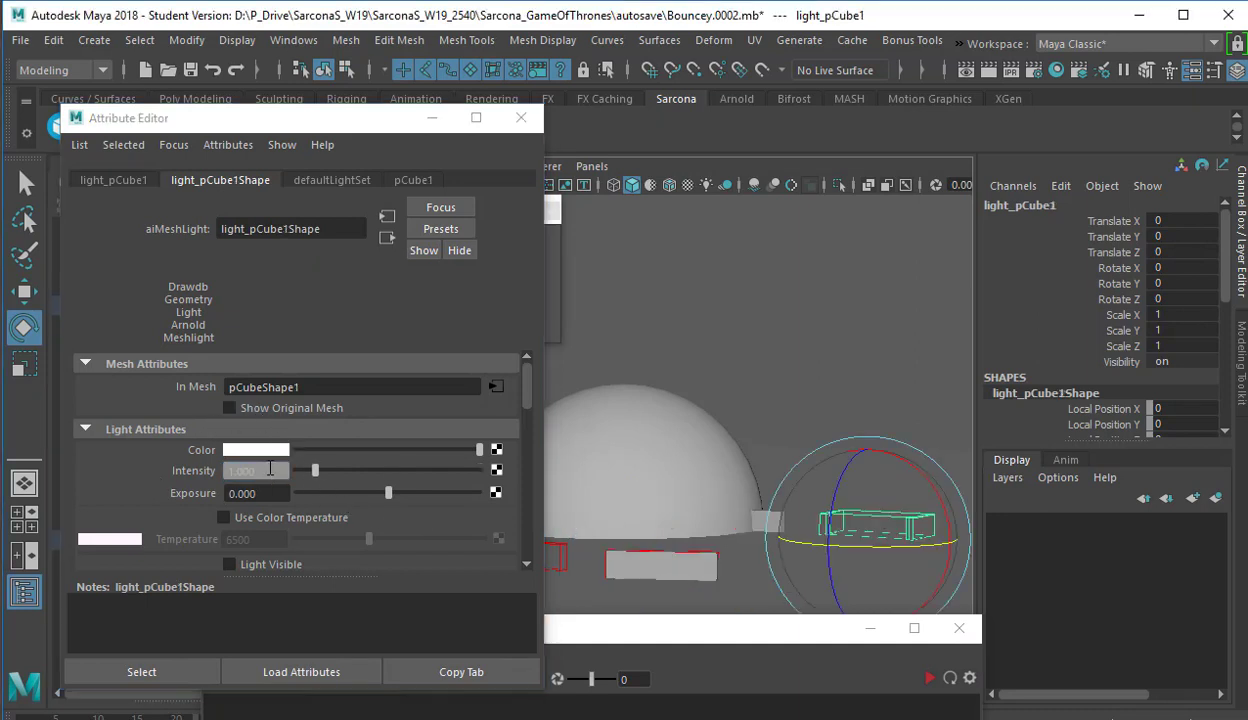
left_click(269, 469)
type("1")
key("Return")
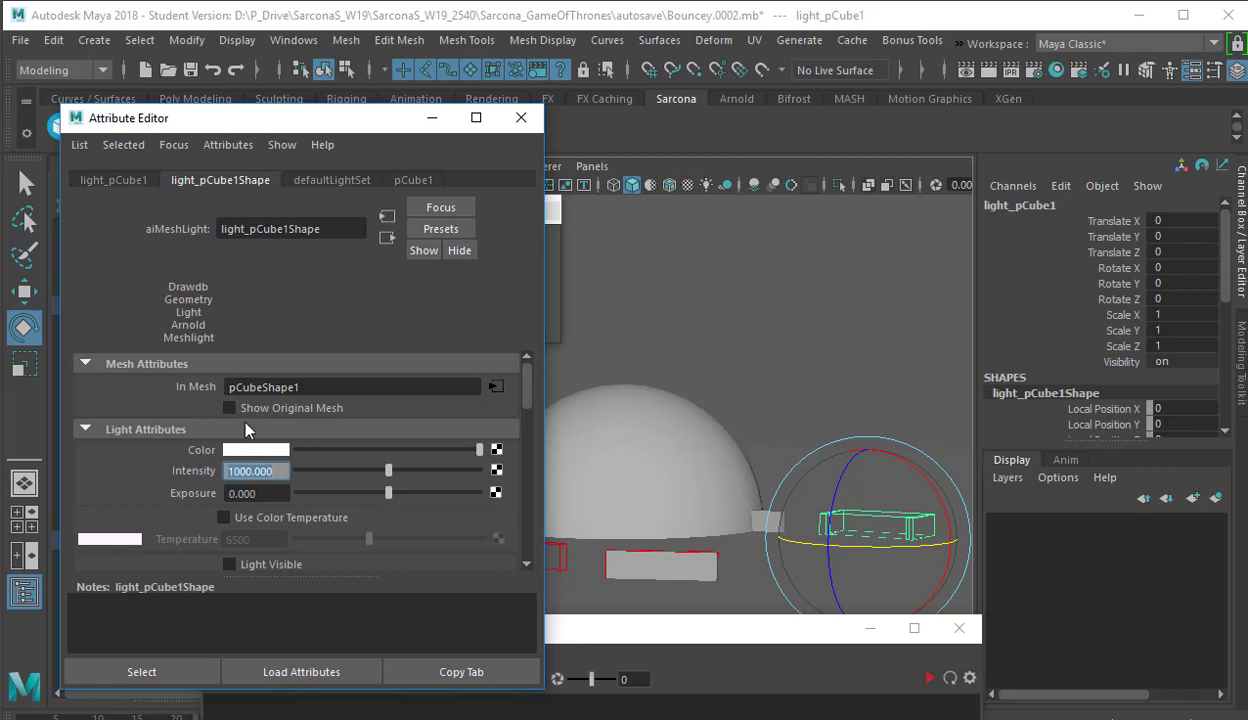
left_click(229, 408)
Bring the Arnold RenderView back up, re-render all three mesh lights and close the window
left_click_drag(675, 630, 659, 120)
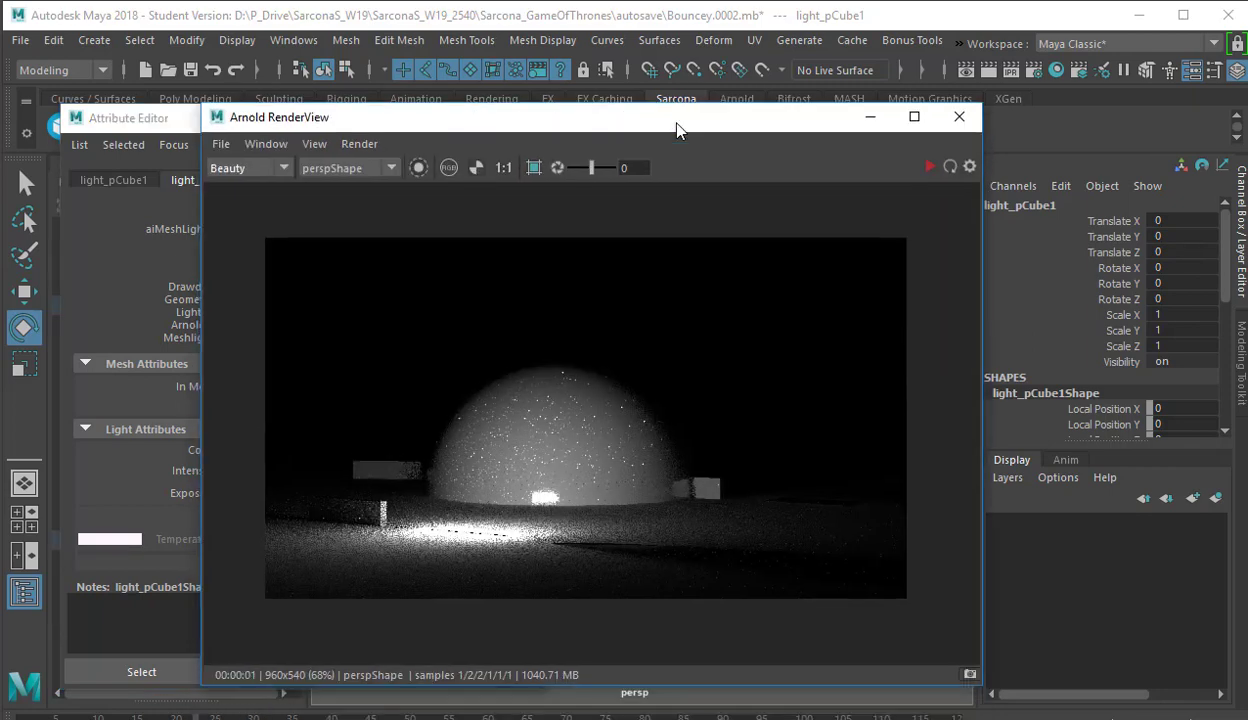
left_click(931, 162)
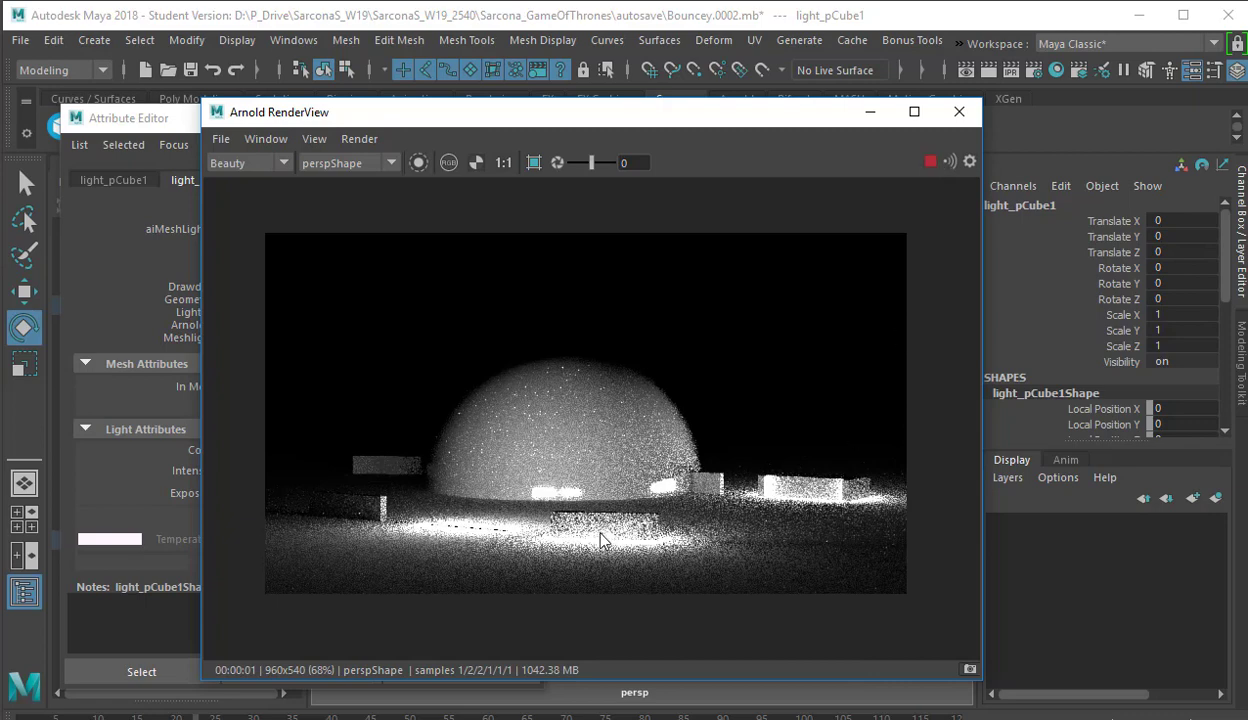
left_click(959, 113)
Review the shadow and visibility attributes of pCube1's mesh light and close the Attribute Editor
scroll(334, 478, "down", 5)
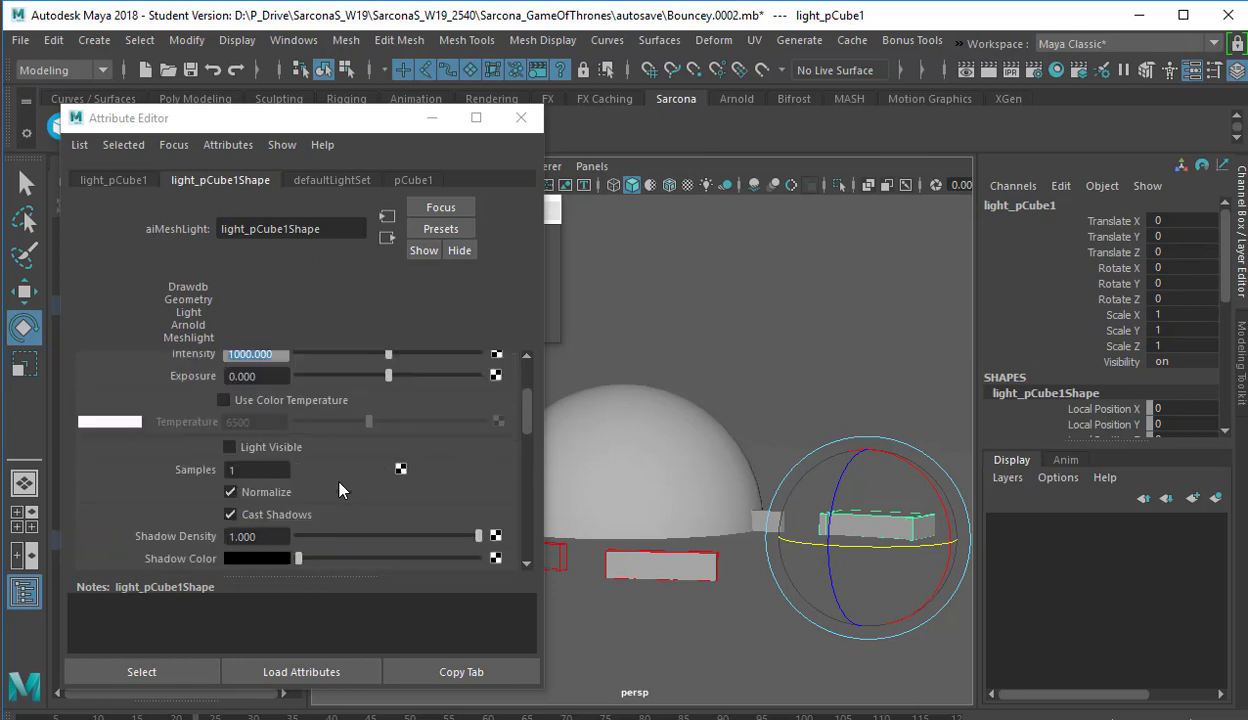
scroll(338, 488, "down", 3)
scroll(334, 486, "up", 8)
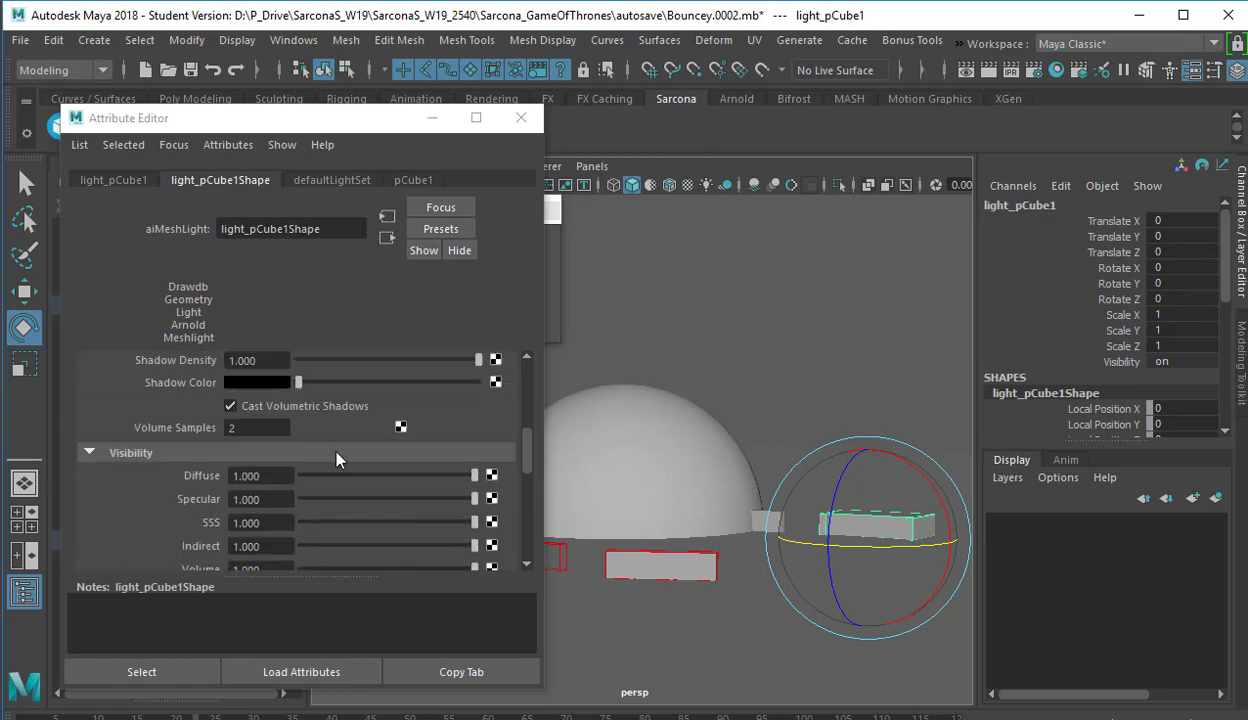
scroll(336, 455, "up", 3)
left_click(521, 117)
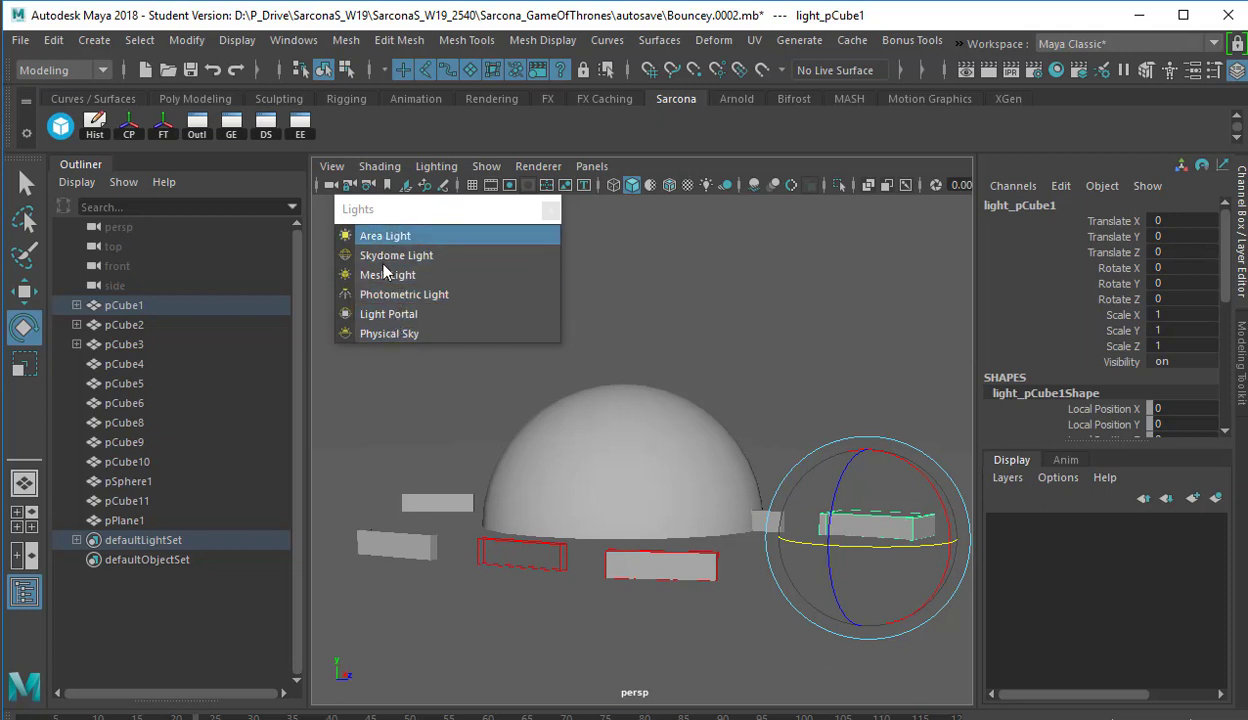
Close the floating Lights menu and clear the object selection
left_click(611, 427)
scroll(546, 432, "down", 5)
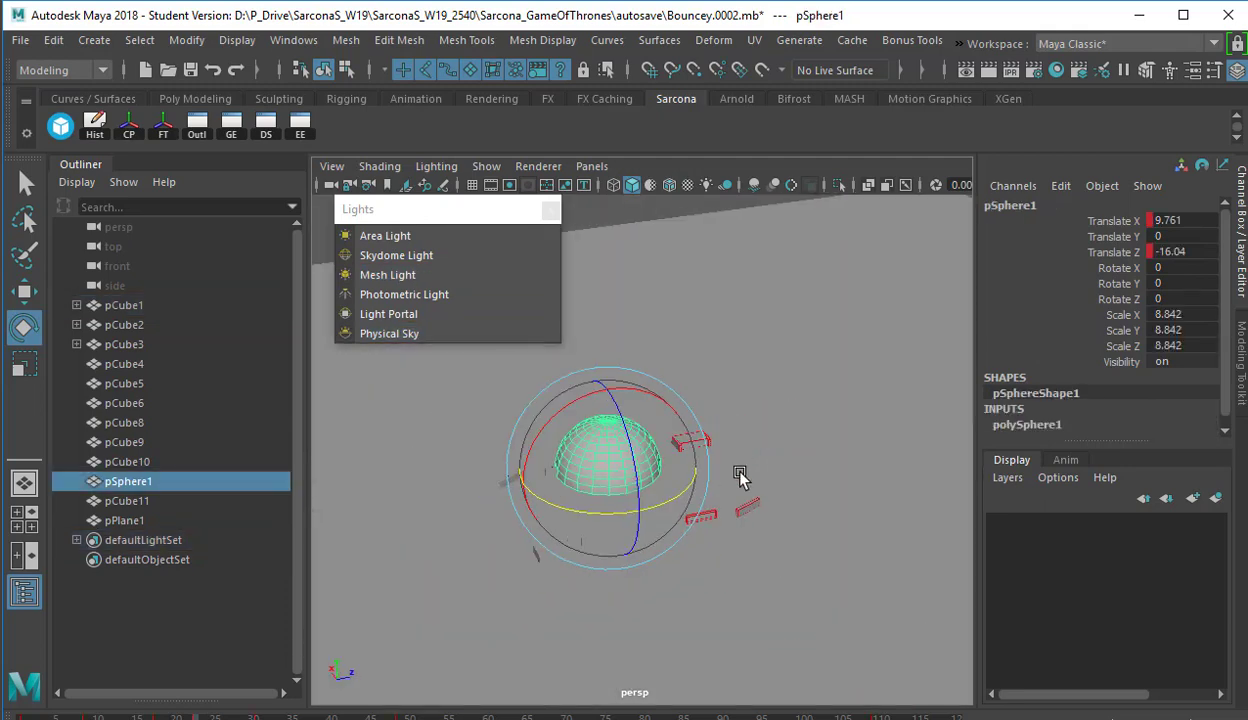
mouse_move(740, 476)
left_mouse_down("alt")
mouse_move(668, 565)
mouse_move(699, 590)
mouse_move(512, 462)
mouse_move(624, 463)
mouse_move(585, 370)
mouse_move(597, 356)
mouse_move(636, 382)
mouse_move(660, 466)
mouse_move(752, 455)
left_mouse_up("alt")
left_click(551, 209)
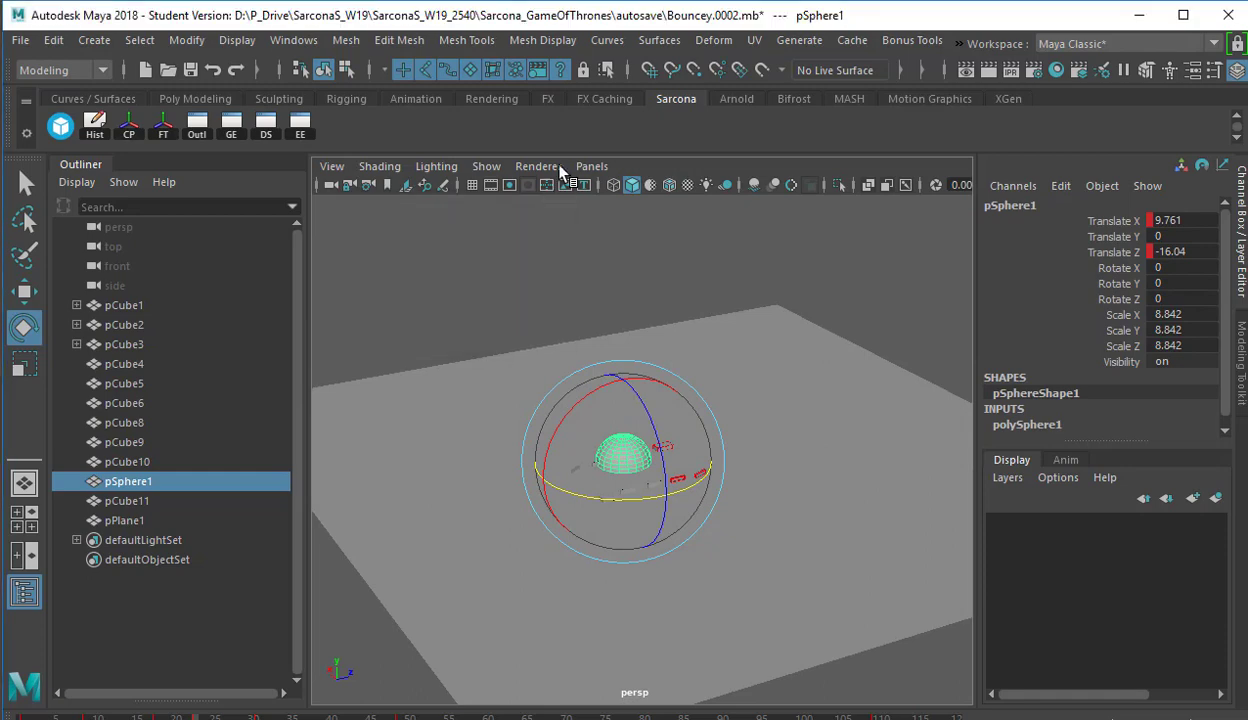
left_click(592, 166)
mouse_move(761, 186)
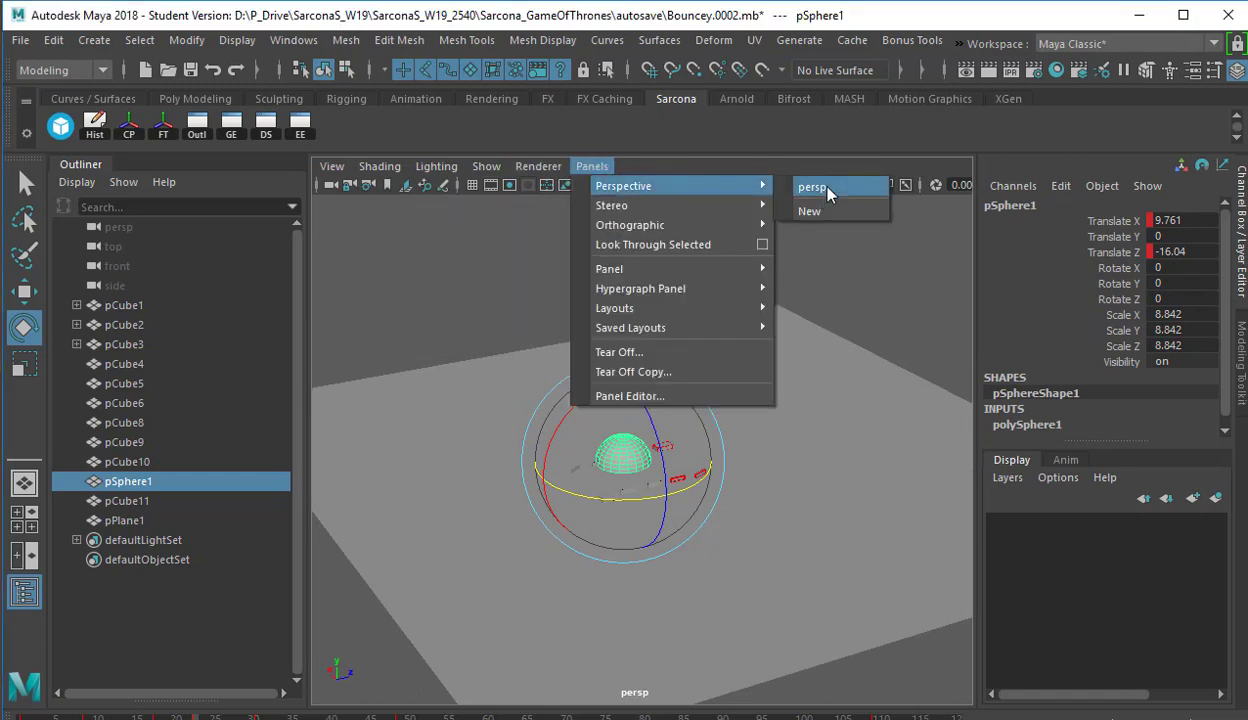
left_click(795, 300)
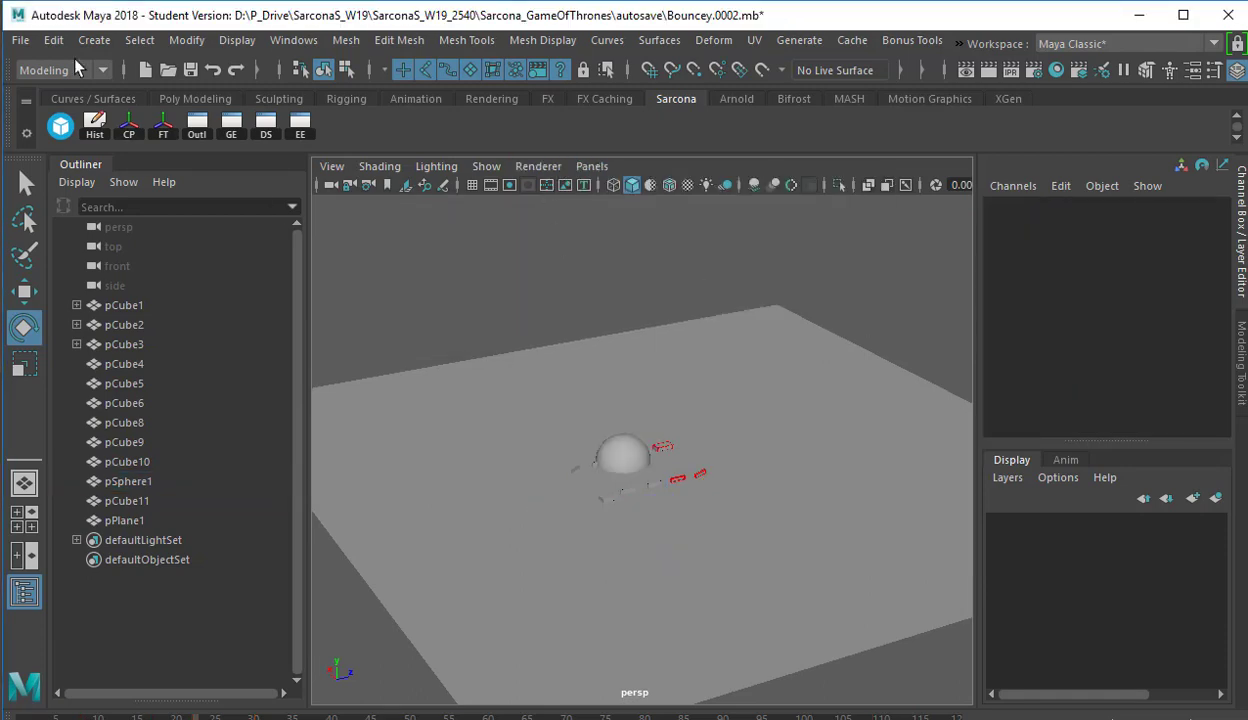
Open the Bouncey.mb scene and select aiSkyDomeLight1
left_click(20, 40)
left_click(52, 92)
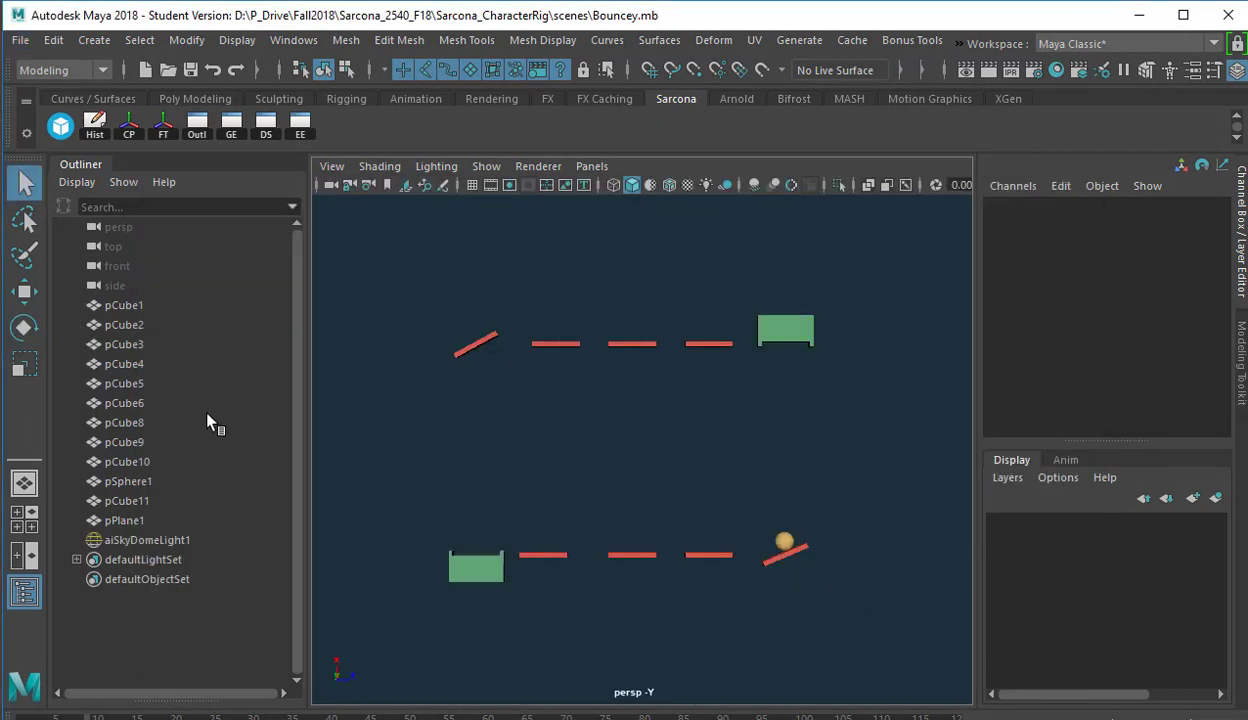
left_click(150, 540)
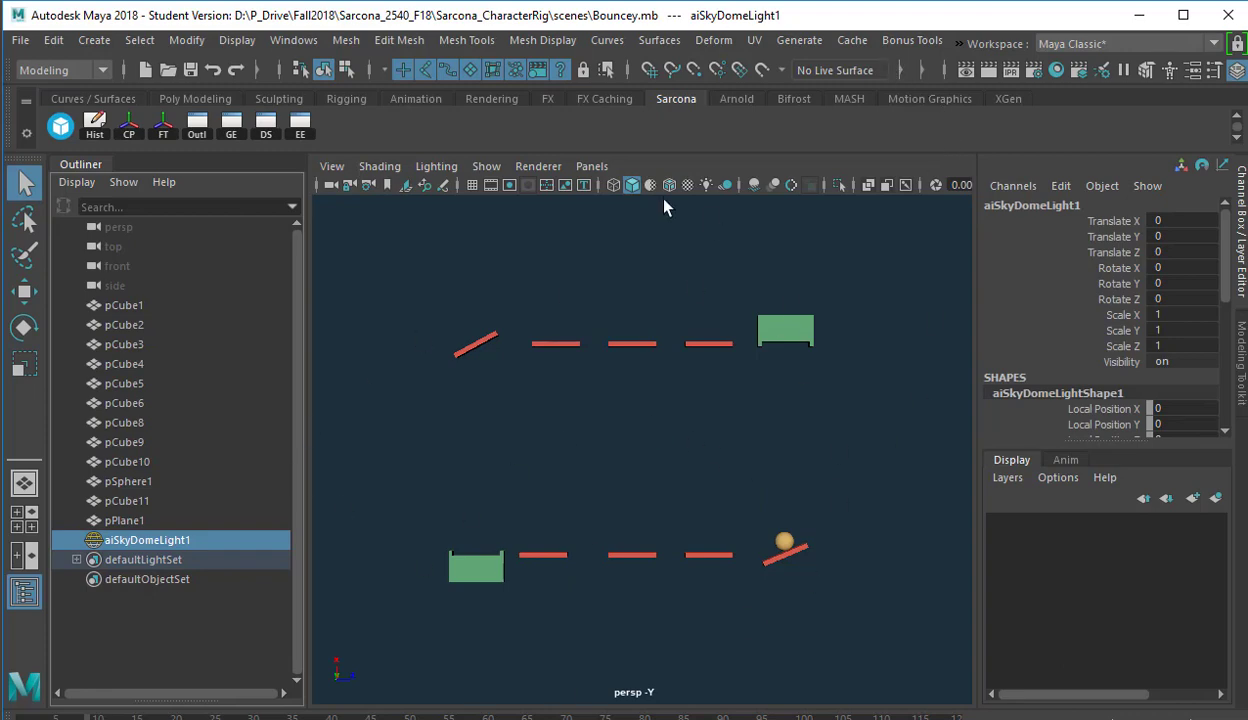
Render the scene from the overhead view in the Arnold RenderView, stopping the render early and closing the window
left_click(942, 43)
mouse_move(1020, 65)
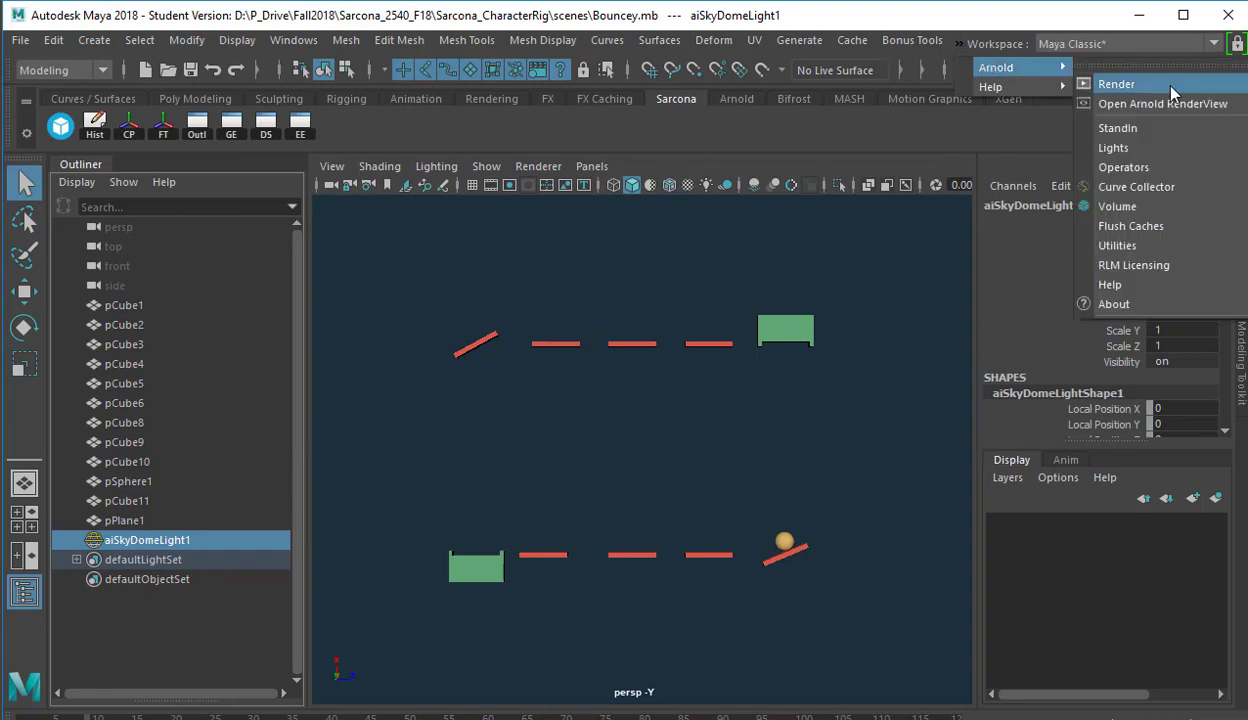
left_click(1135, 82)
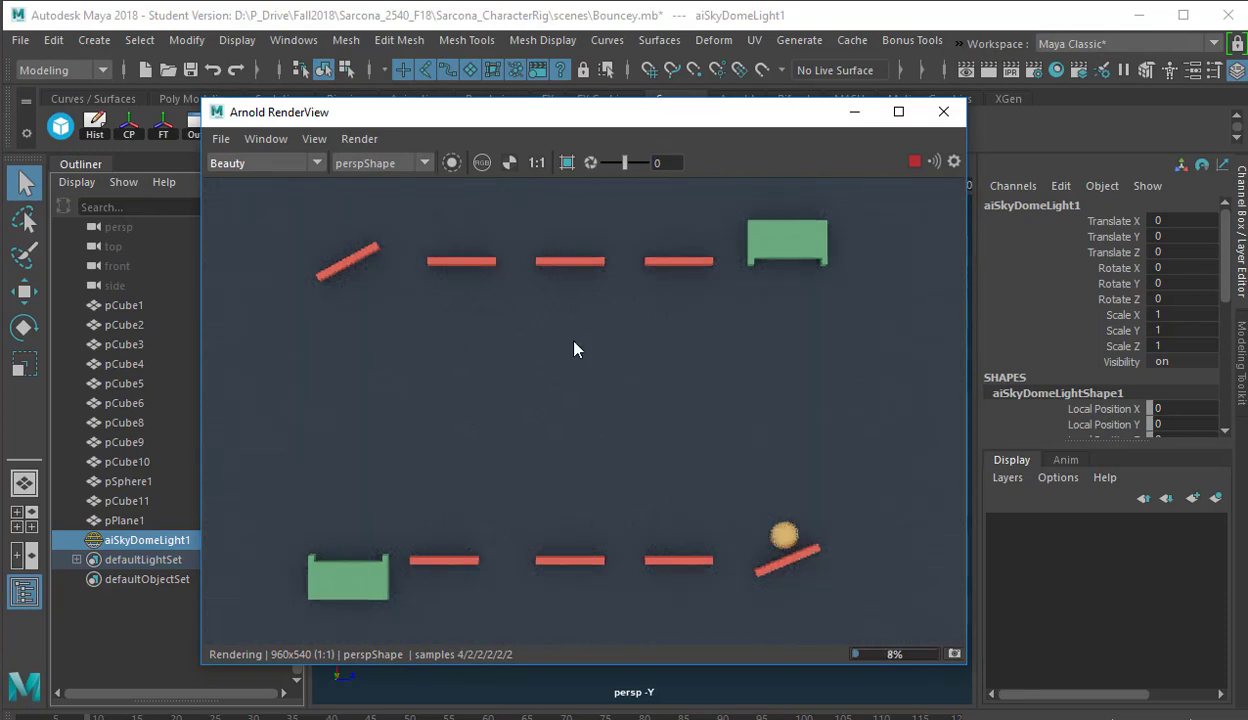
left_click(913, 163)
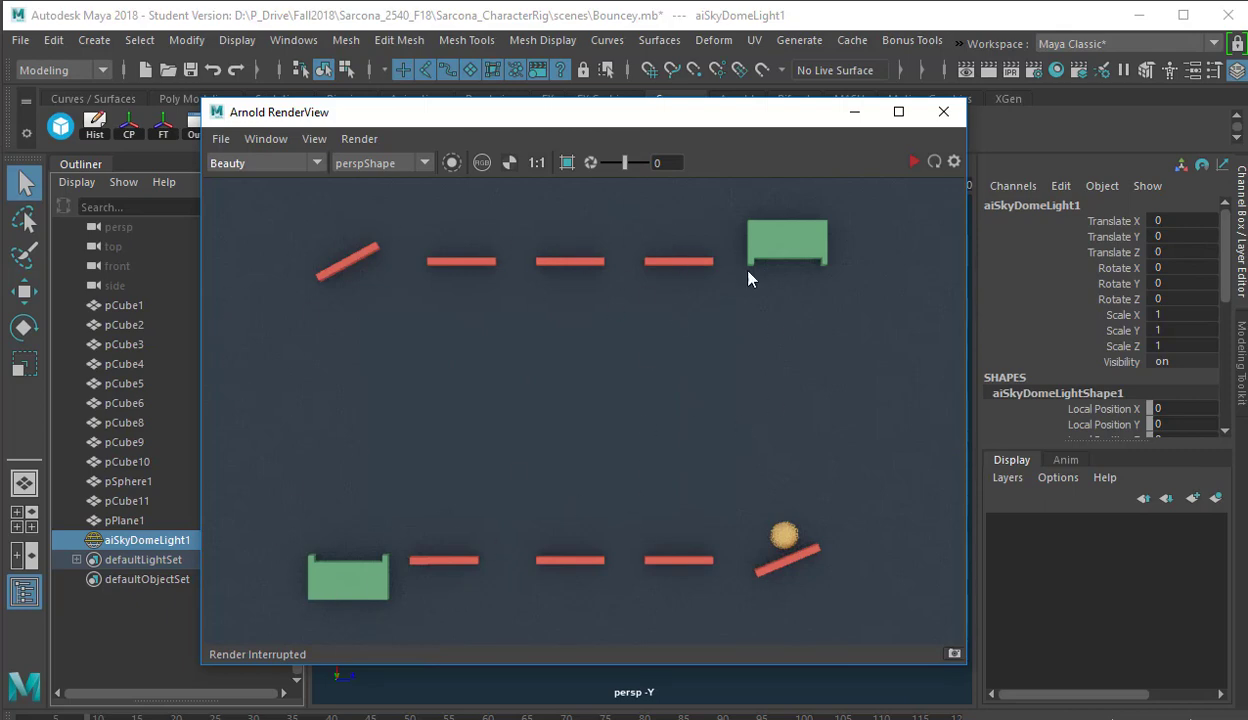
left_click(943, 111)
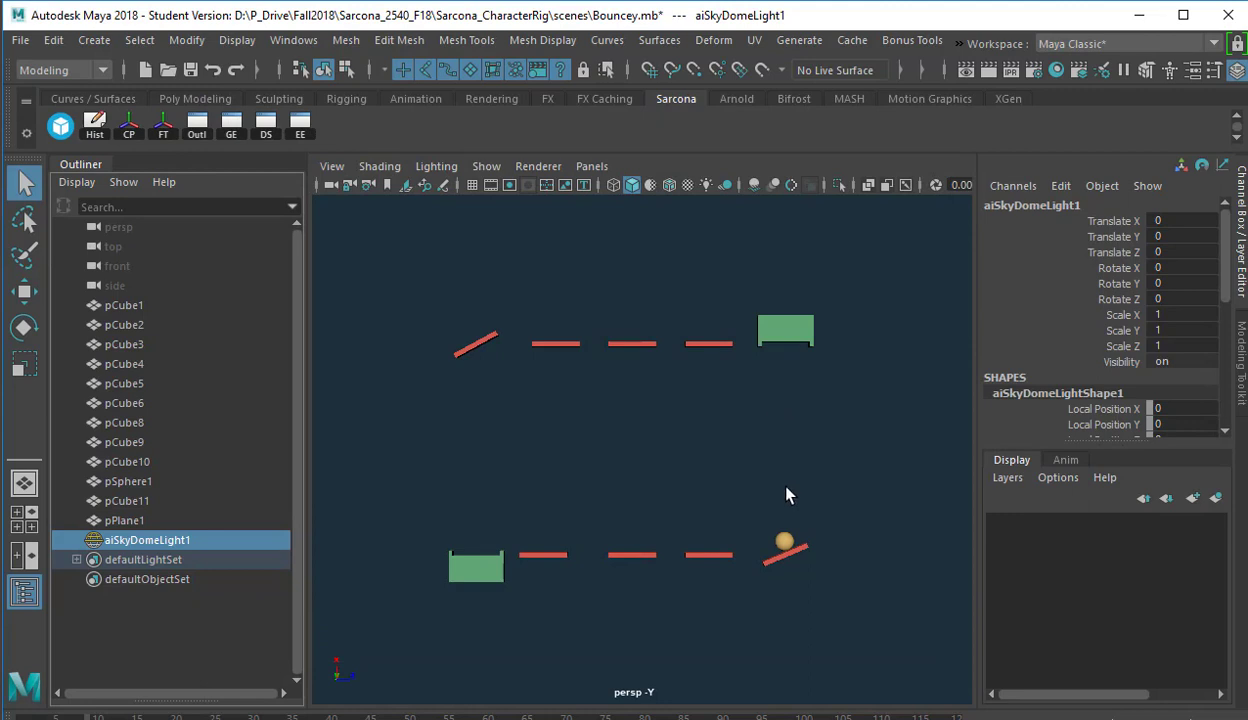
Test-render the ball and blocks from a low angle against the skydome, close the RenderView and return to the overhead view
left_click_drag(774, 496, 746, 528, "alt")
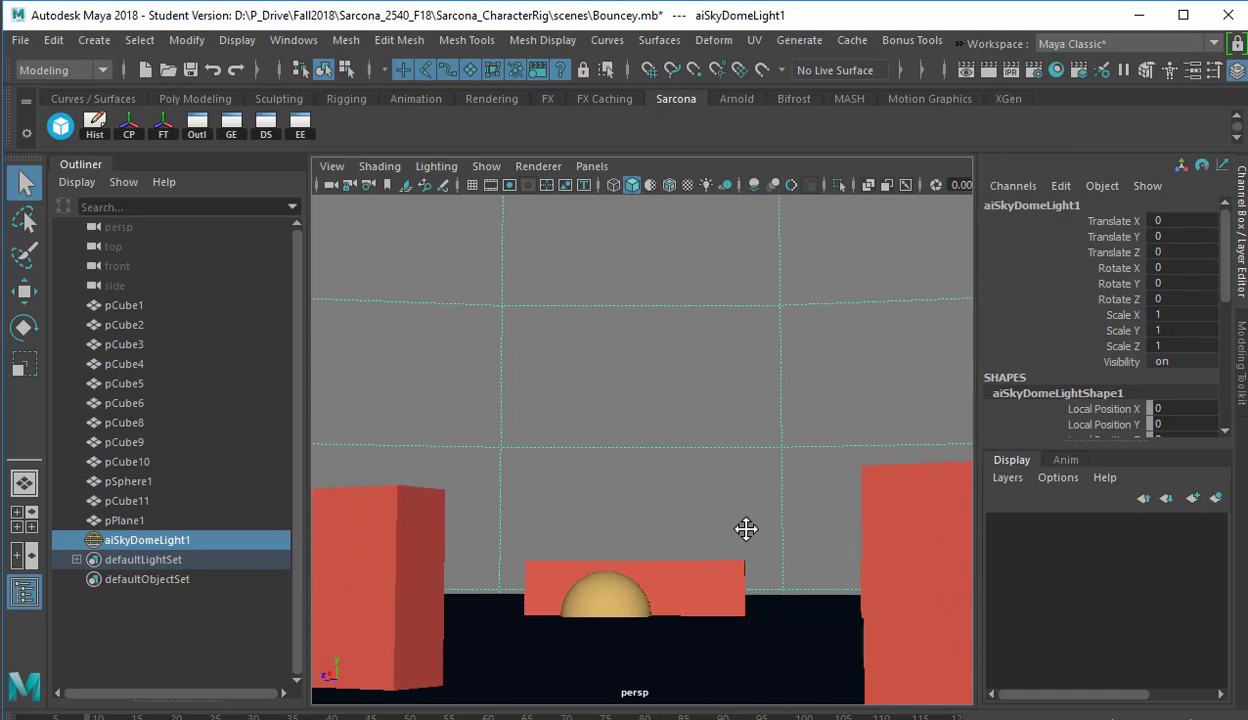
middle_click_drag(746, 528, 726, 488, "alt")
left_click(958, 44)
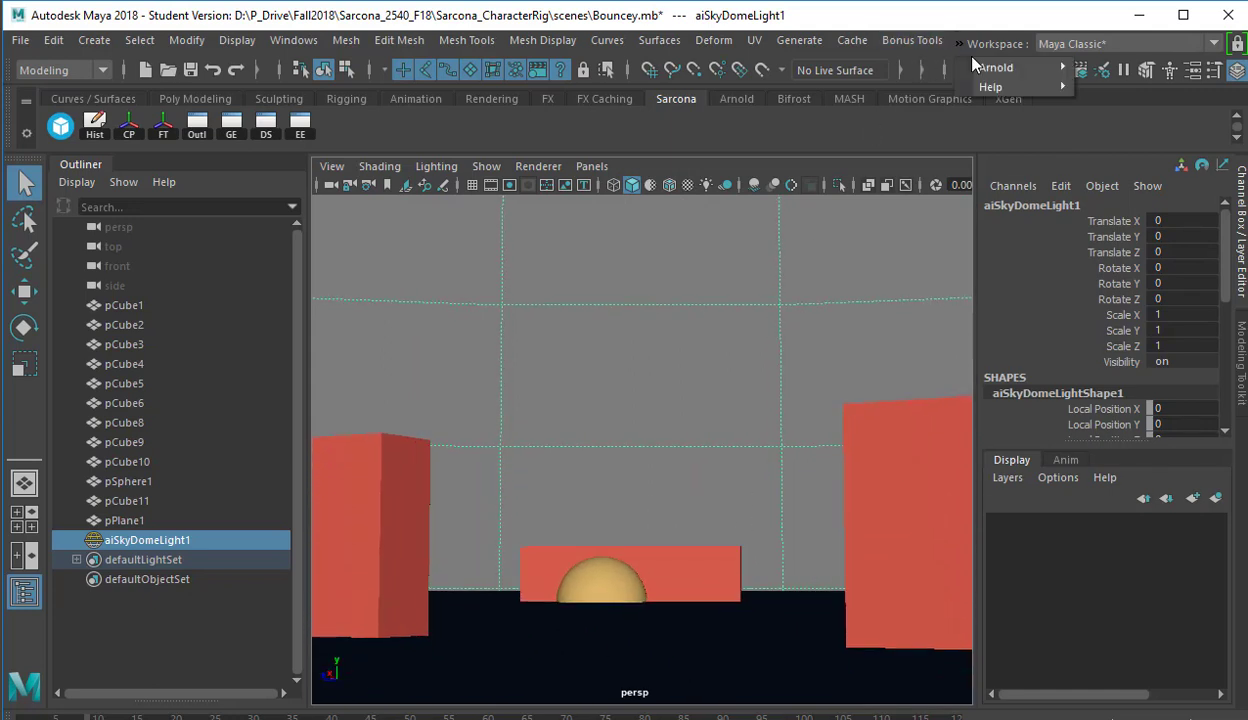
mouse_move(1040, 68)
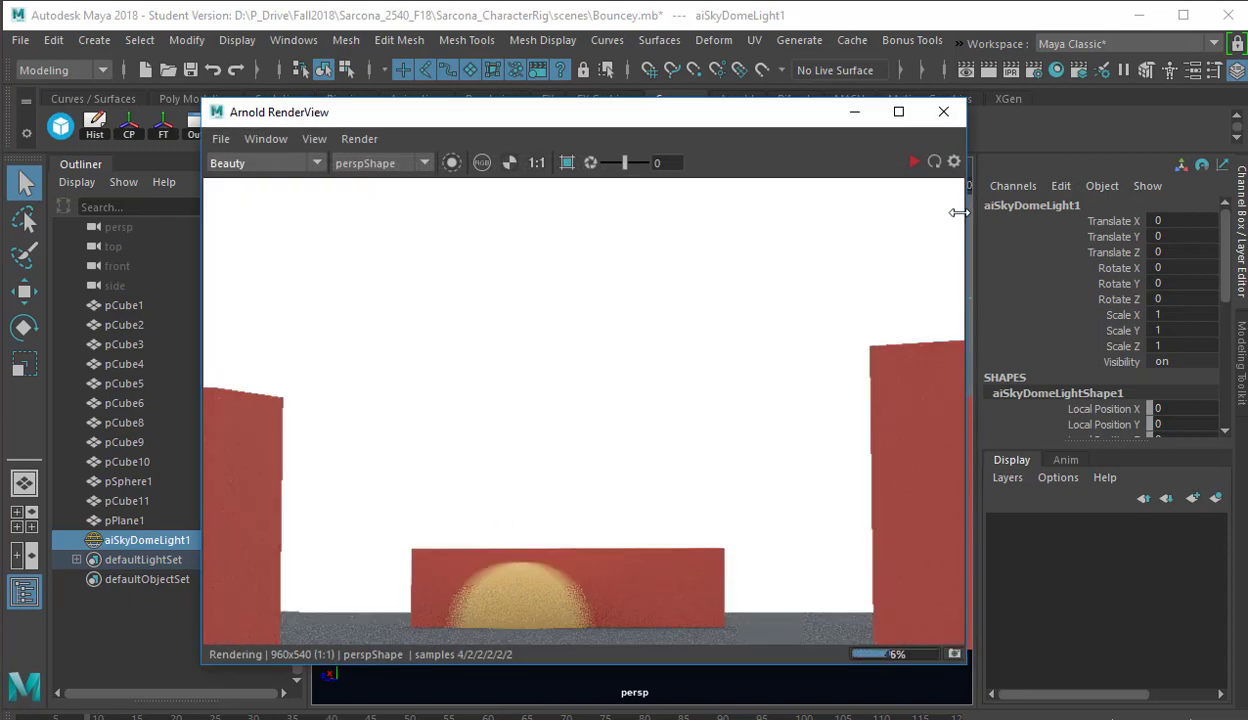
left_click(943, 114)
left_click_drag(541, 543, 651, 596, "alt")
mouse_move(650, 515)
left_mouse_down("alt")
mouse_move(696, 526)
mouse_move(668, 513)
left_mouse_up("alt")
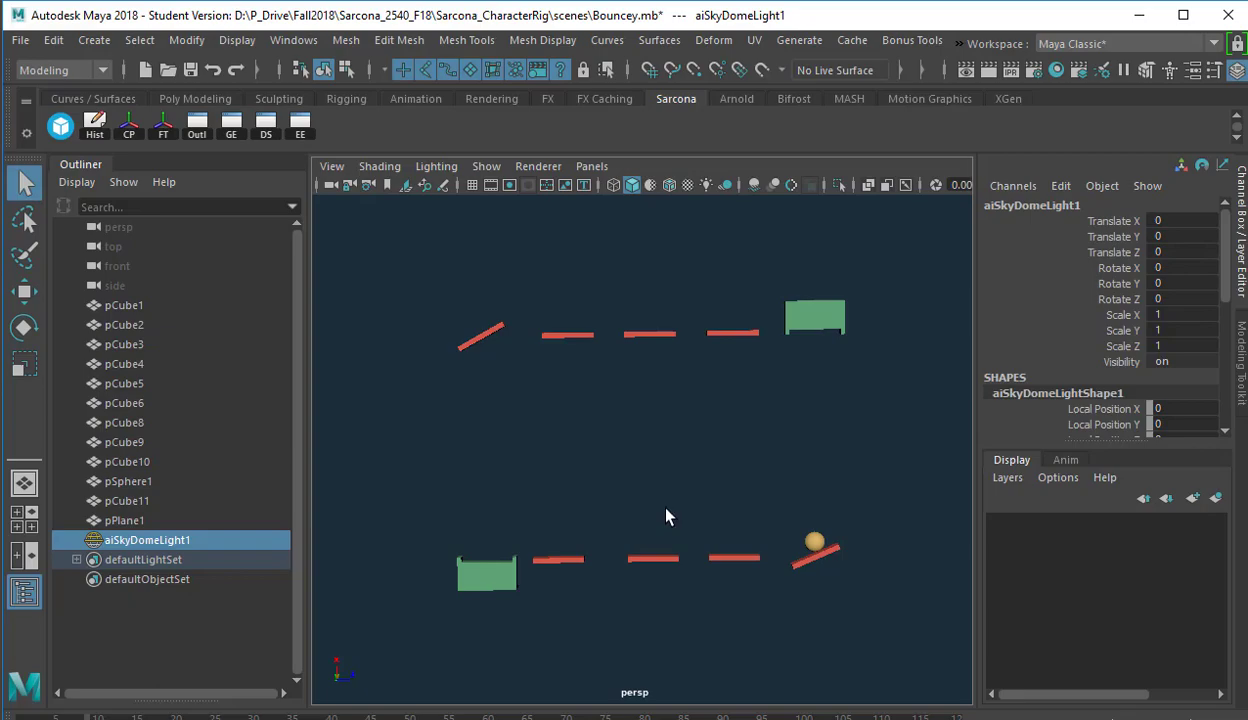
Switch to Chrome and examine the lighting in the panda, Minions, monkey and Student Showcase 2015 images among the 3D animation results
key("alt+Tab")
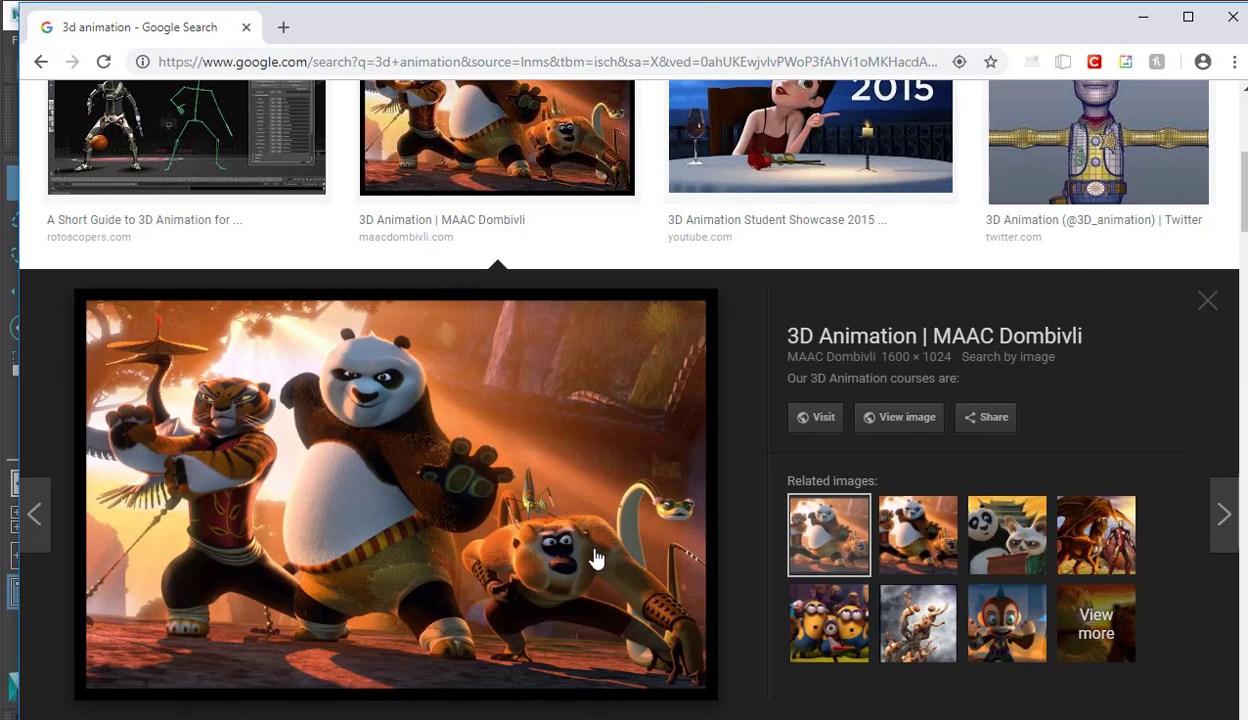
left_click(830, 630)
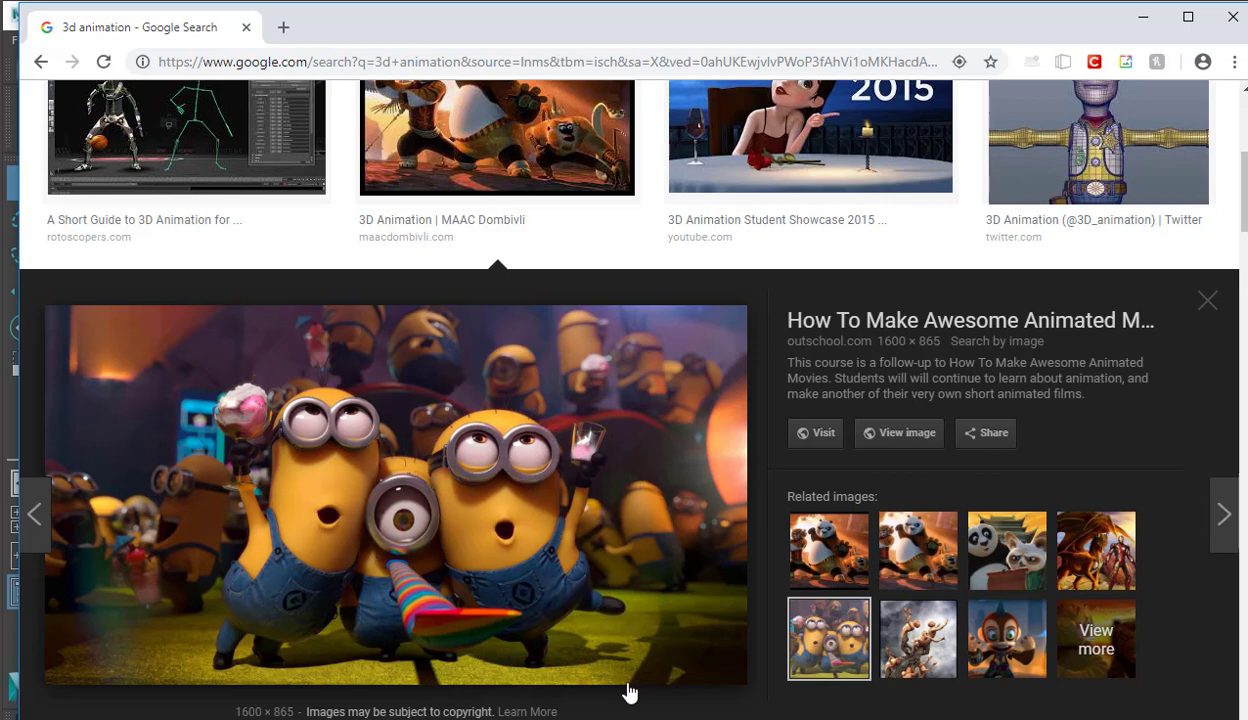
left_click(992, 636)
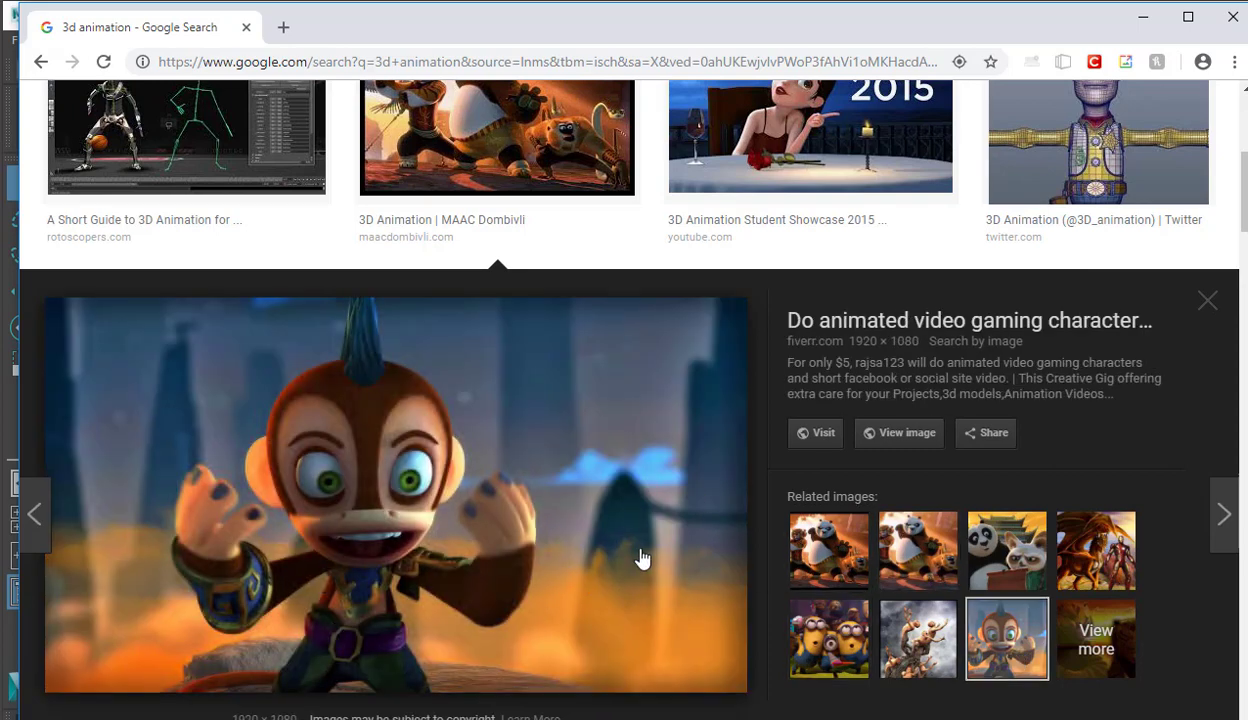
scroll(641, 558, "up", 1)
left_click(850, 279)
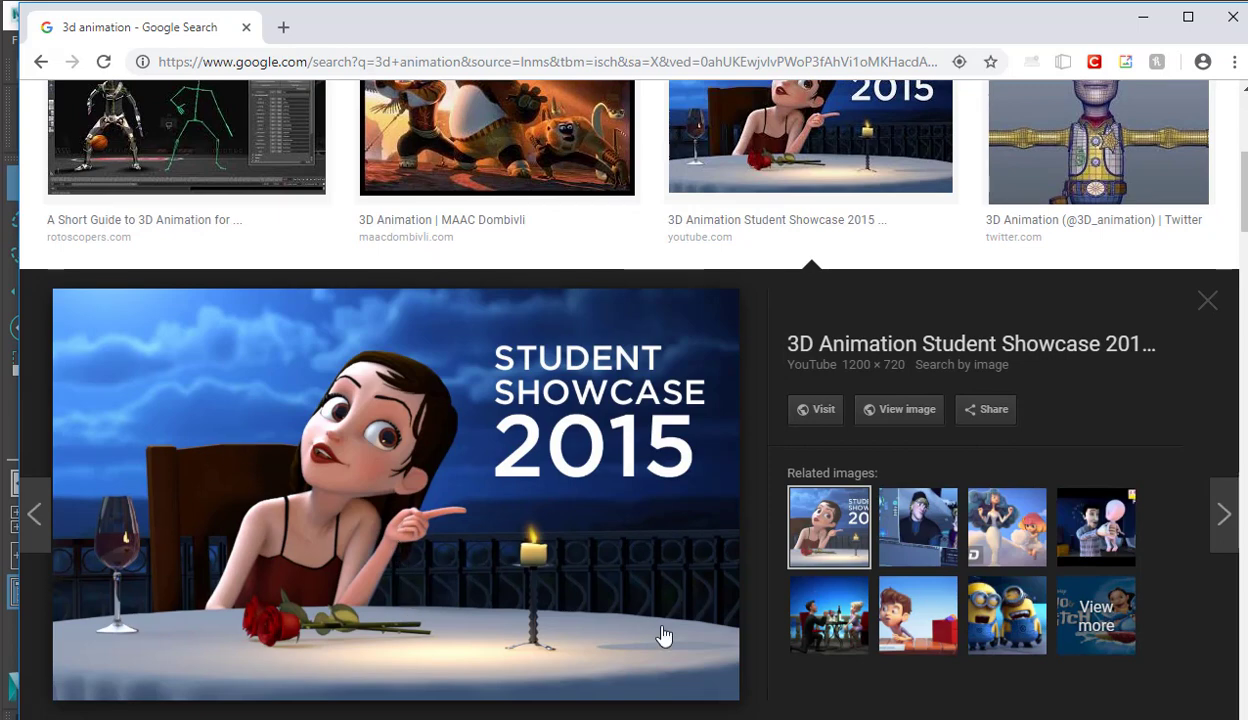
scroll(497, 424, "up", 5)
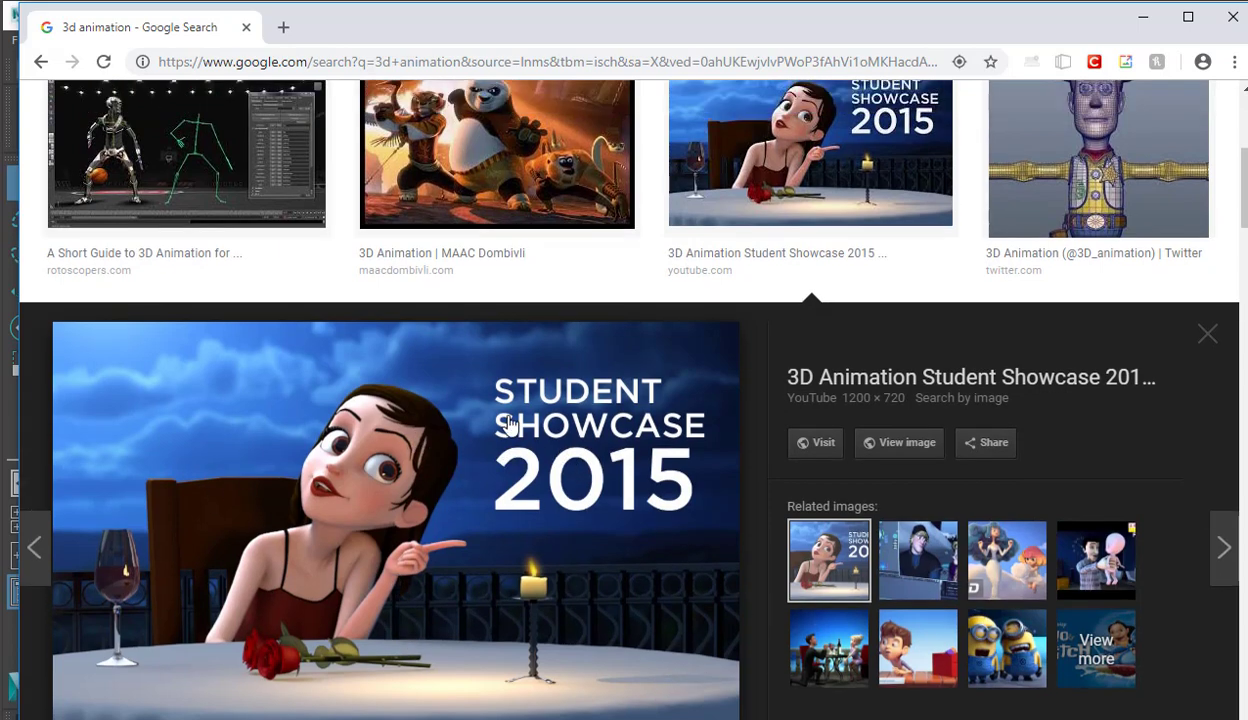